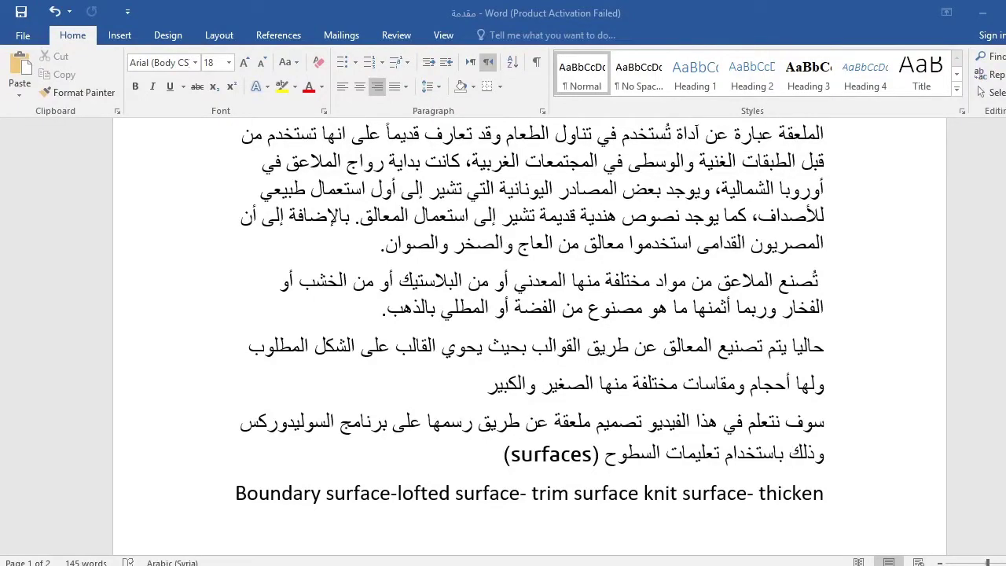
Step: Read through the spoon design introduction in Word, briefly highlighting the phrase about moulds
scroll(807, 432, "up", 3)
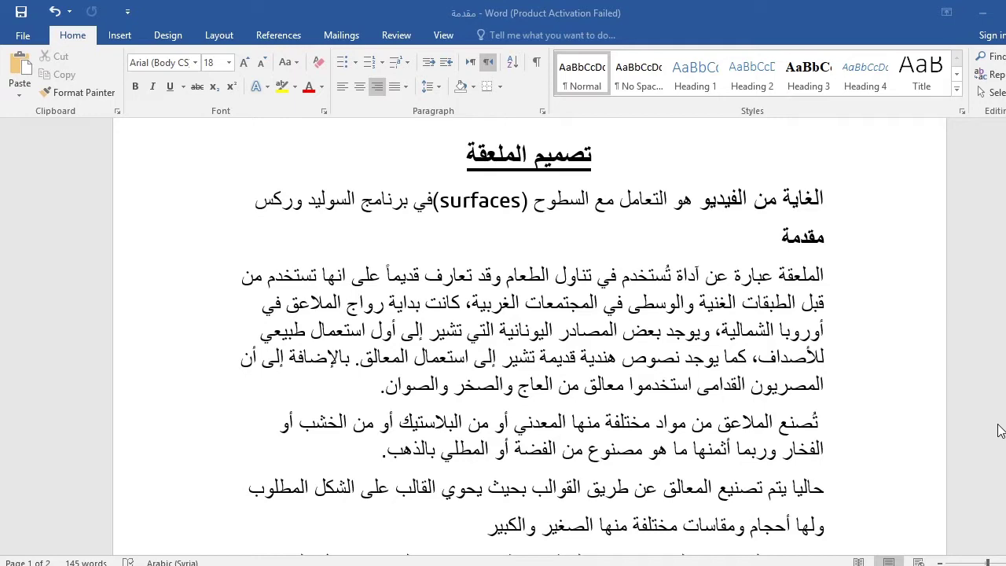
scroll(999, 430, "down", 1)
scroll(999, 430, "down", 1)
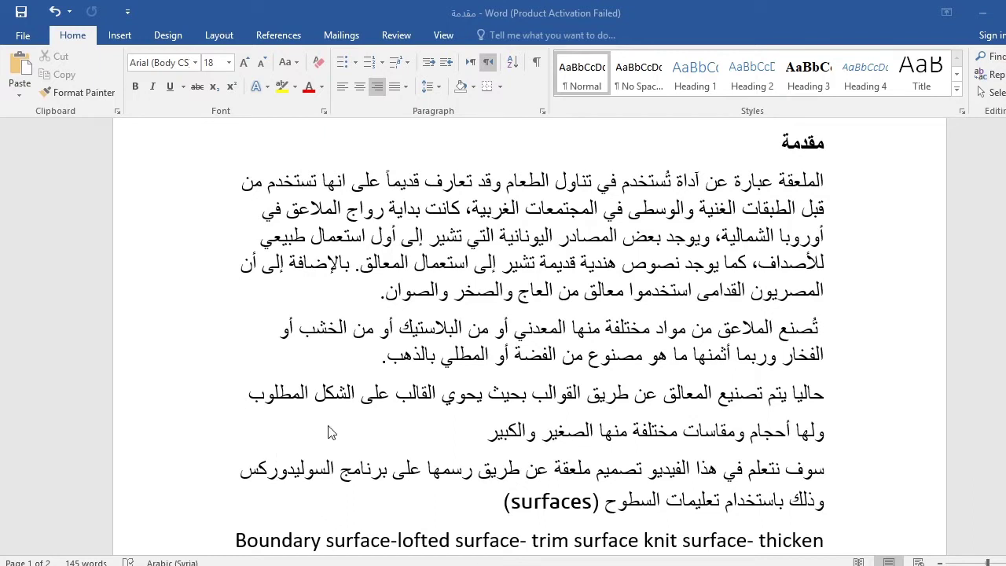
left_click(757, 396)
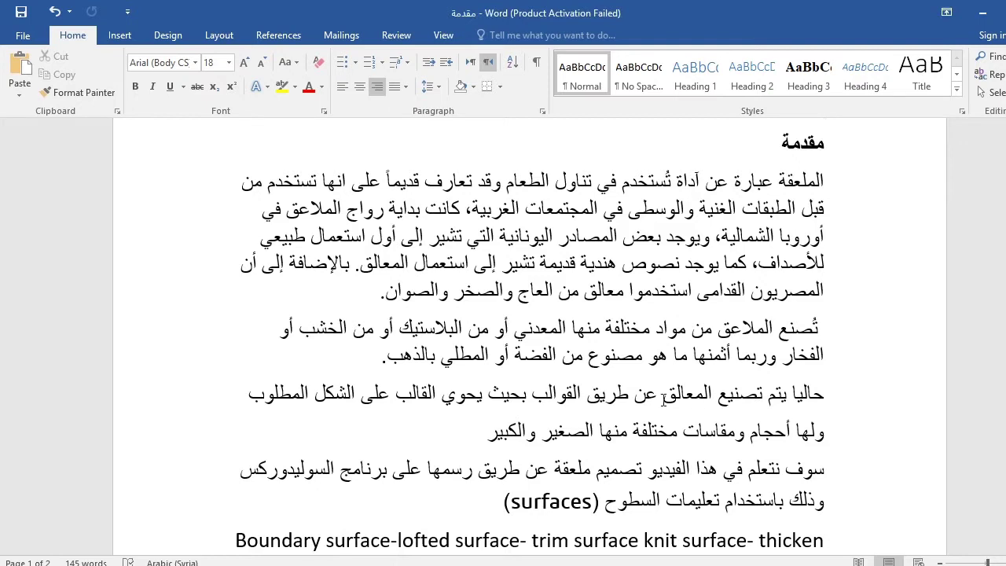
left_click_drag(601, 401, 393, 397)
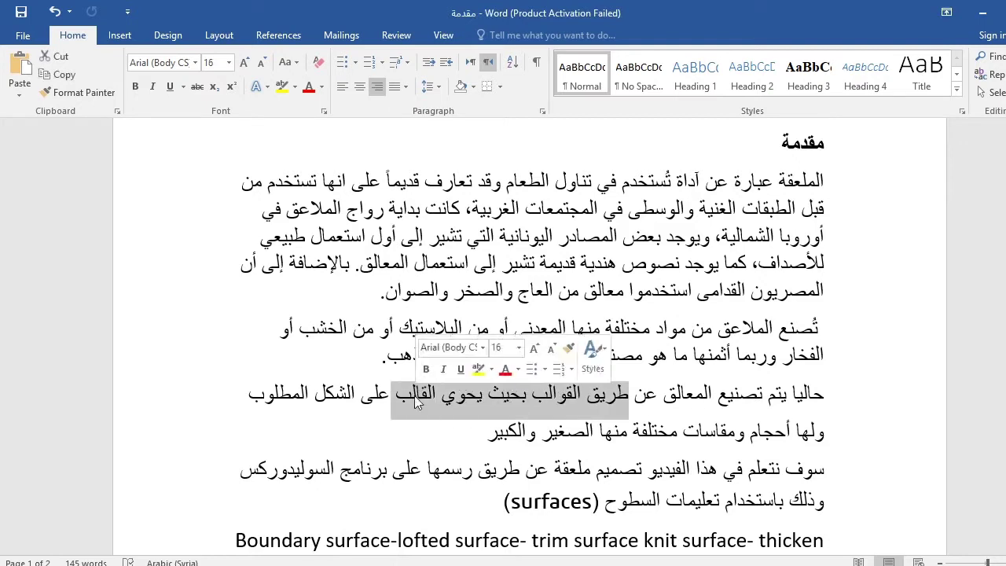
left_click(403, 442)
scroll(482, 453, "down", 1)
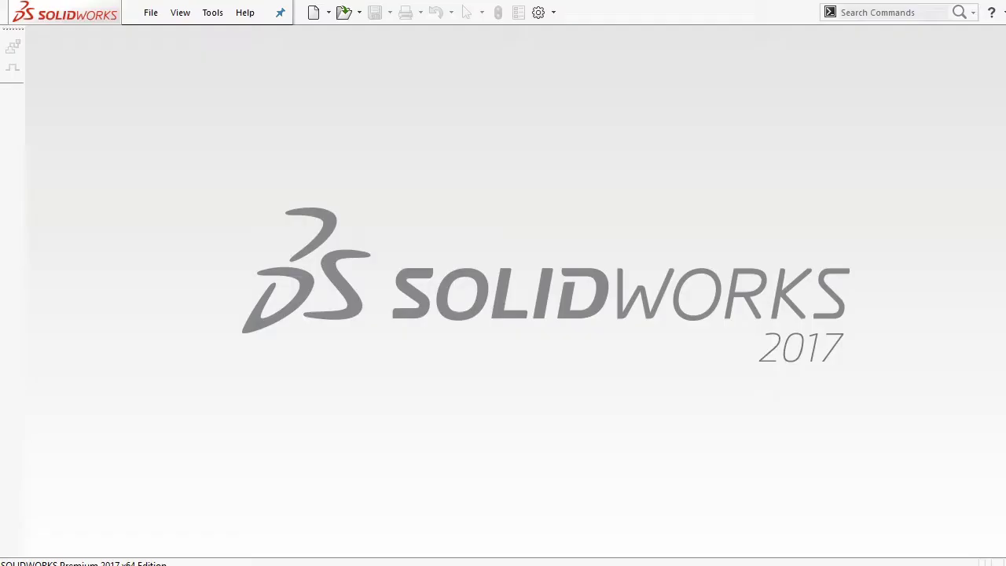
Step: Create a new blank part, Part3, and bring up spoon reference picture 1.PNG in Photos
left_click(316, 13)
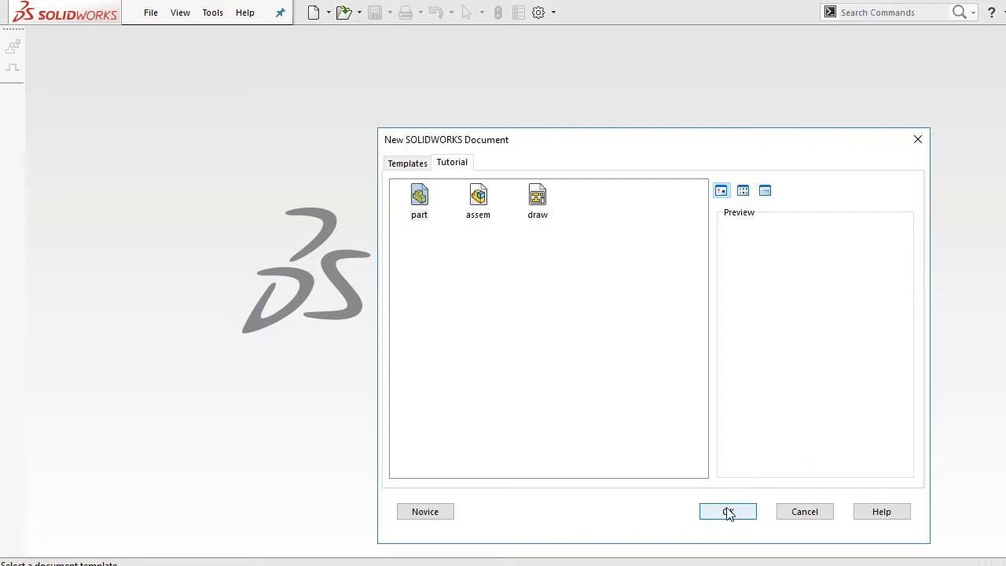
left_click(728, 511)
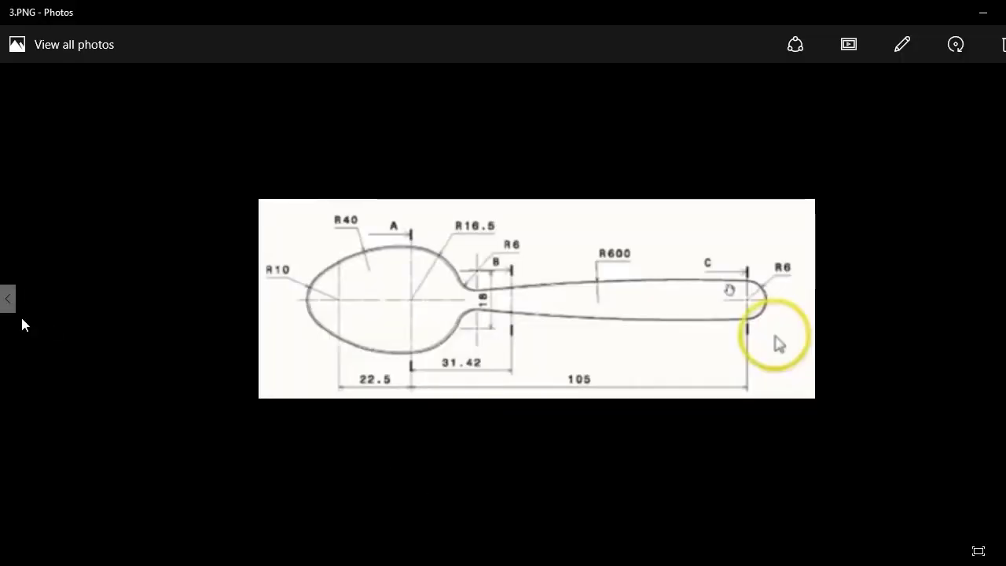
left_click(11, 303)
left_click(12, 307)
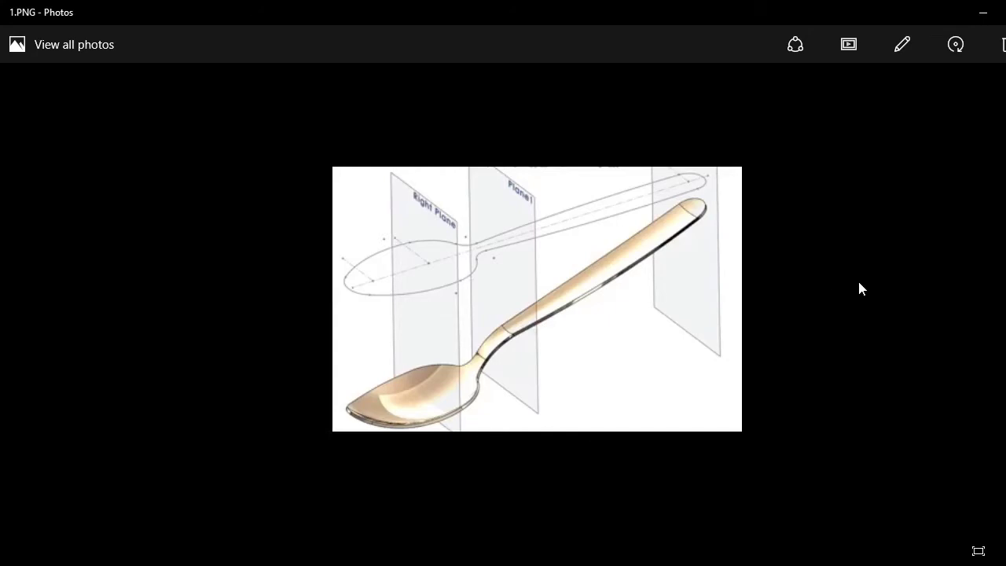
Step: Review the zoomed-in dimensioned spoon drawing and the top-view outline 3.PNG, then return to Part3
key("Right")
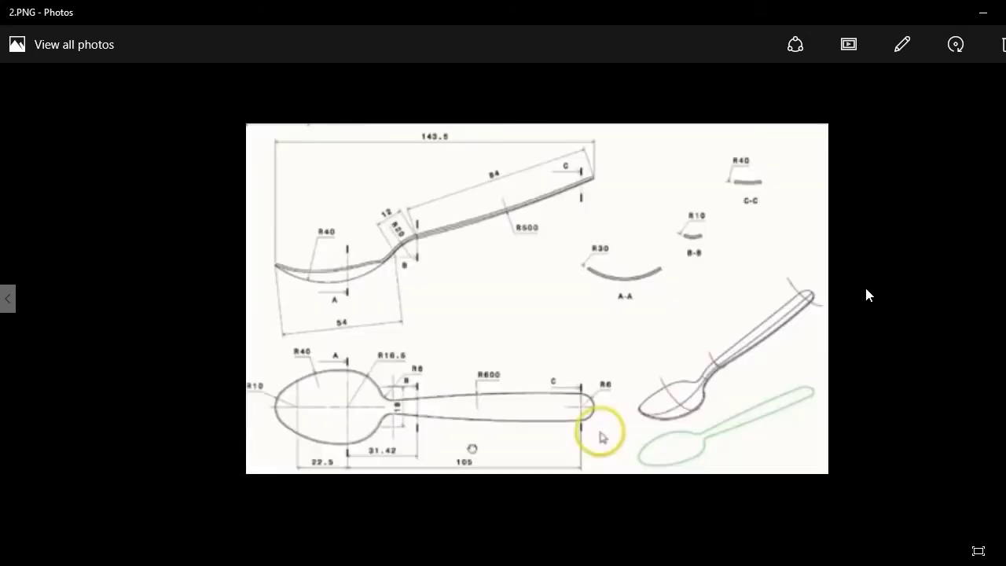
key("ctrl+plus")
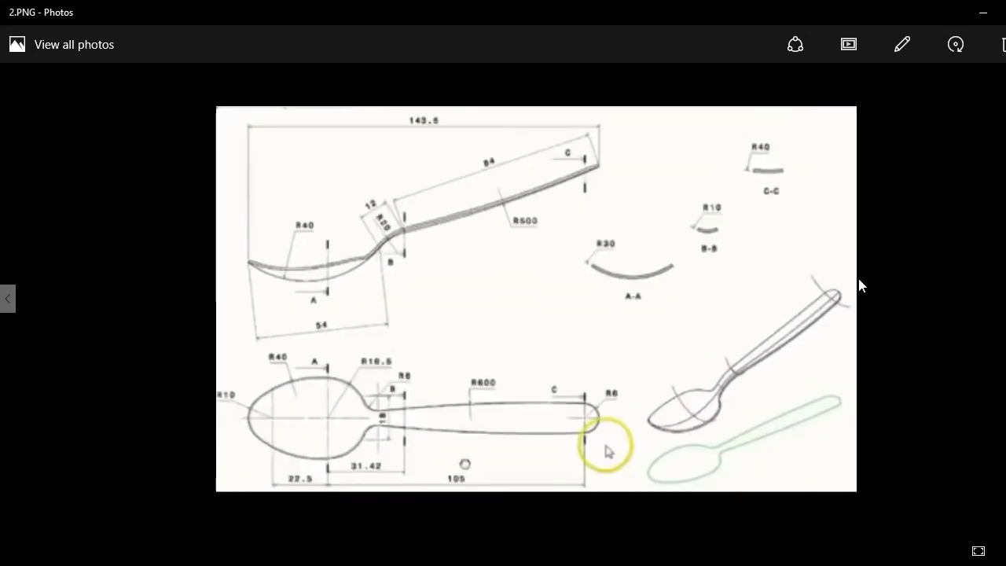
key("ctrl+plus")
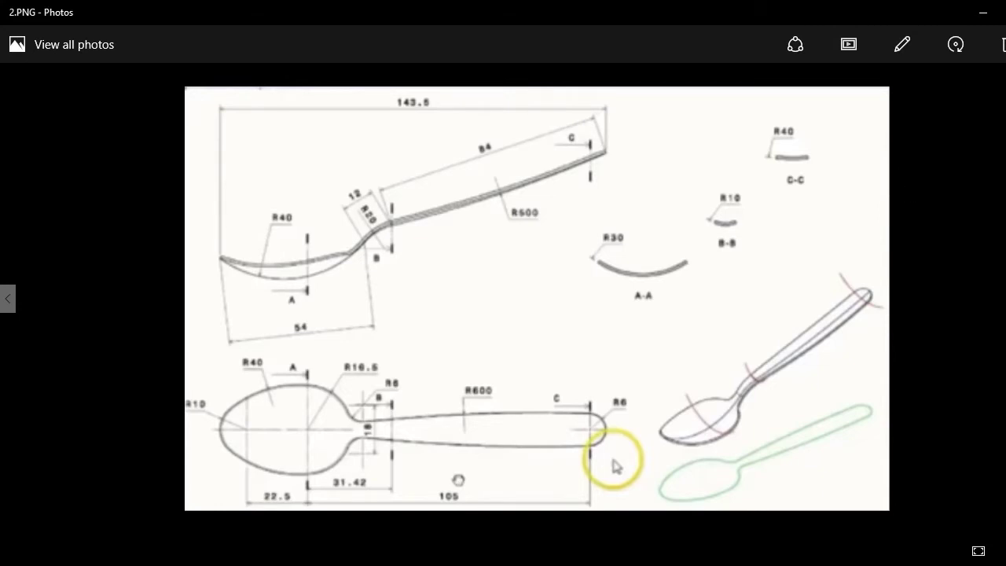
key("Right")
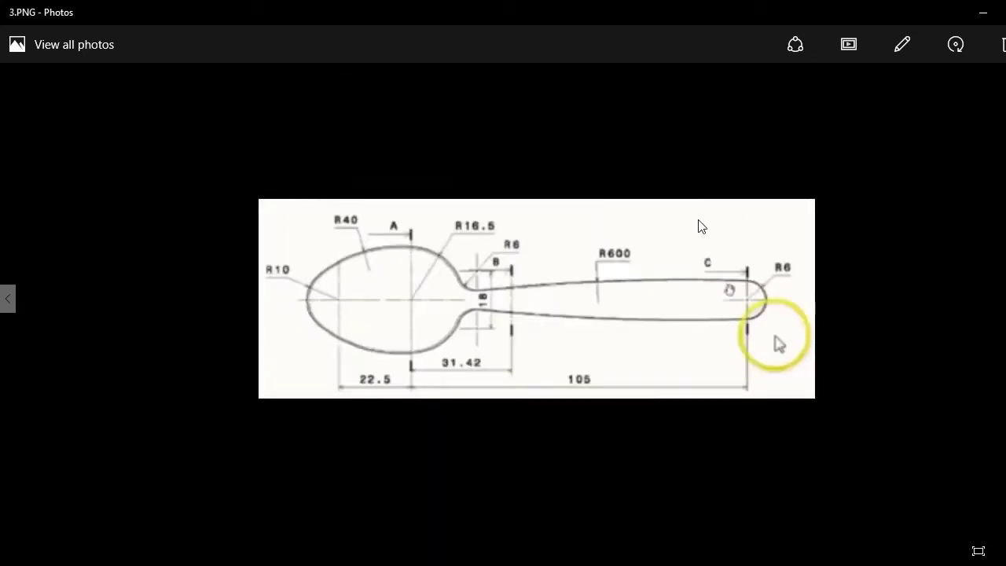
scroll(690, 193, "up", 1, "ctrl")
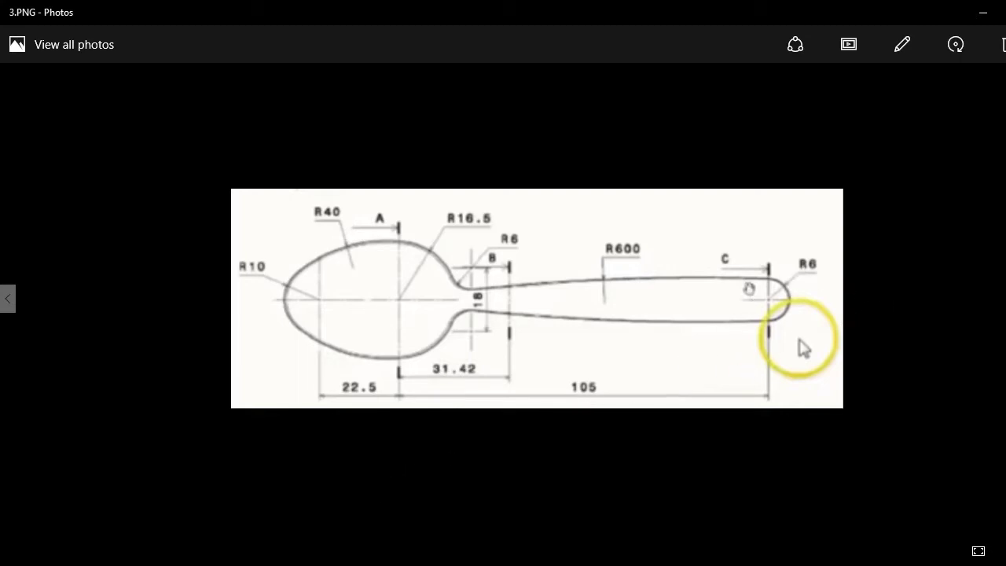
mouse_move(326, 560)
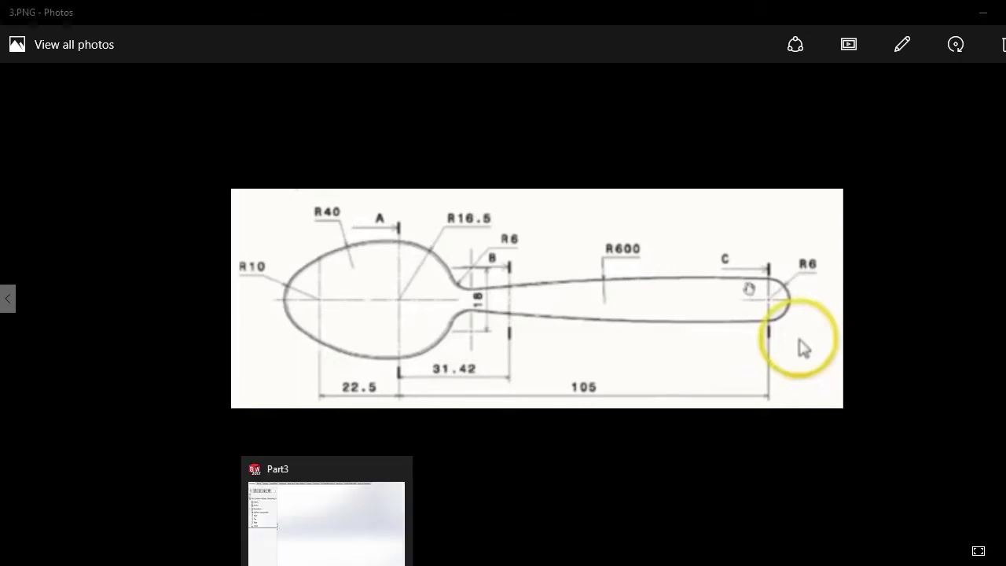
key("alt+Tab")
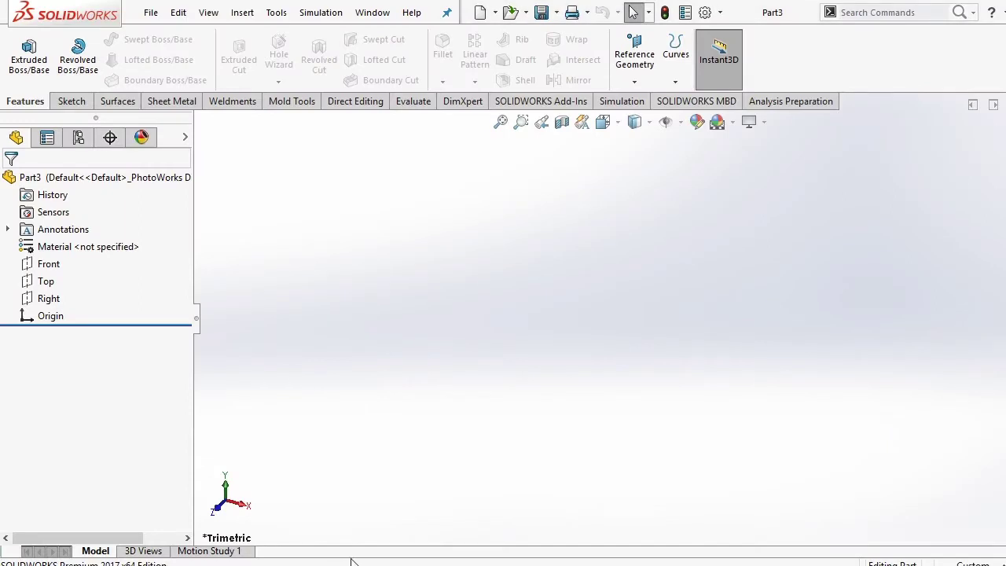
Step: Start a sketch on the Top plane with a horizontal centerline through the origin
left_click(43, 283)
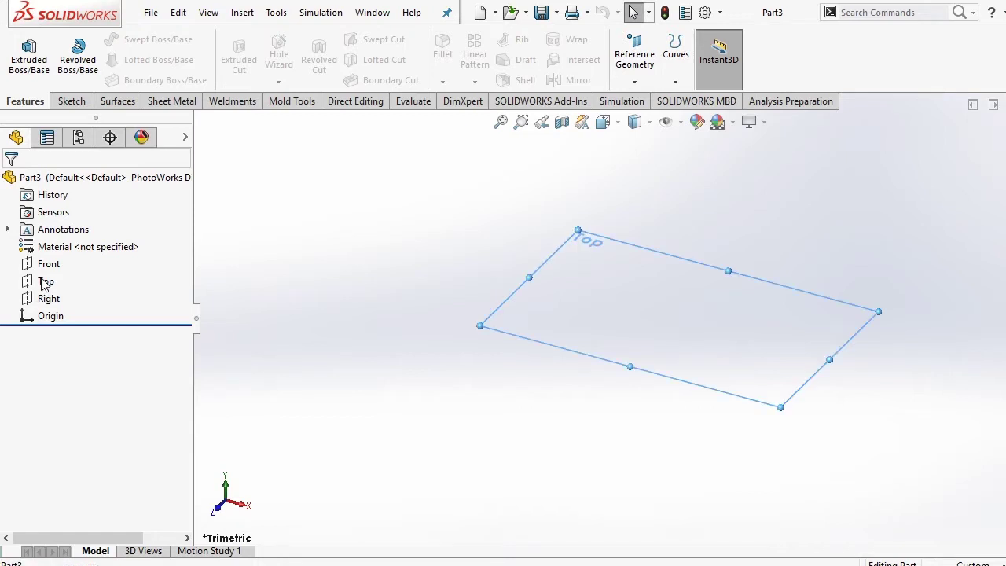
left_click(55, 255)
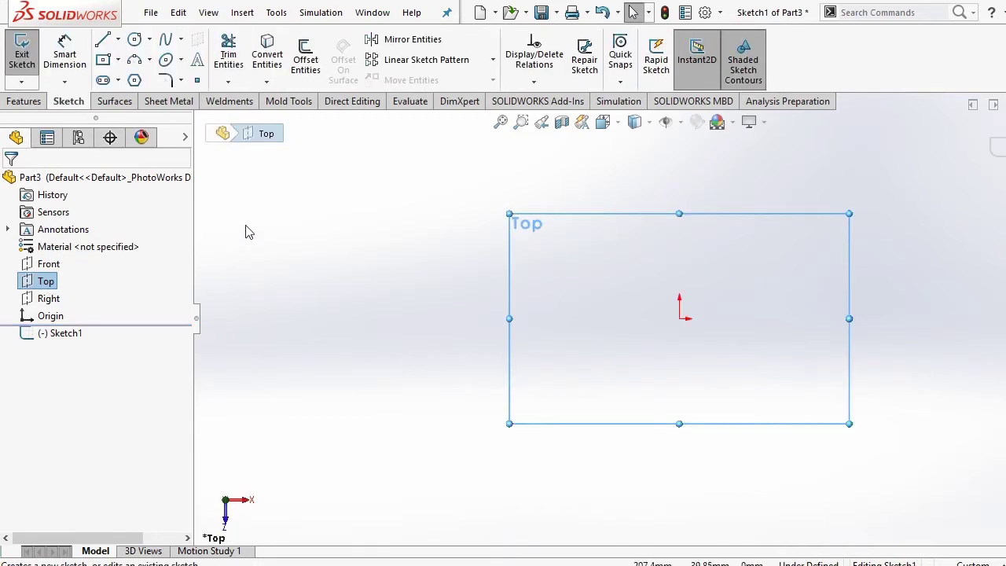
left_click(118, 40)
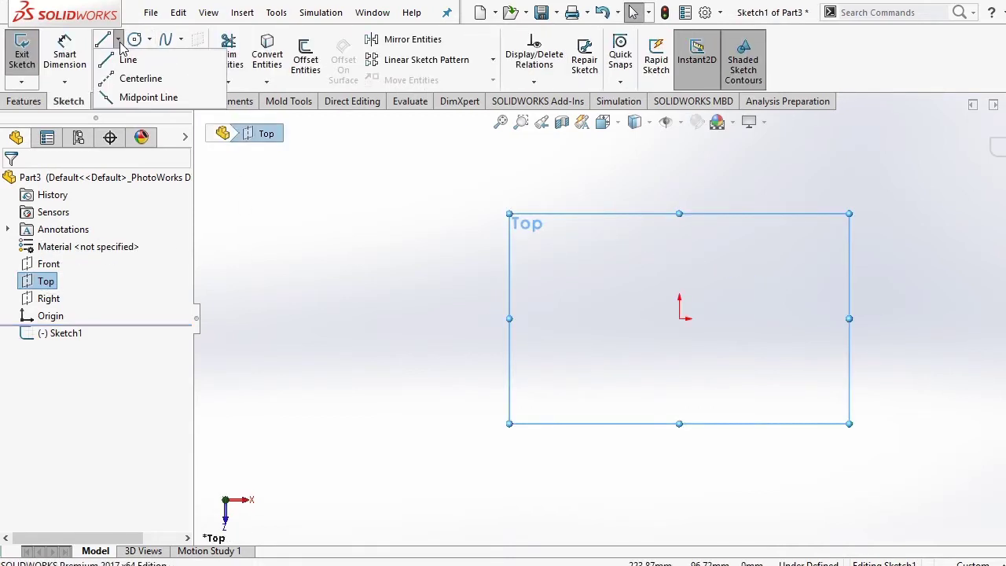
left_click(138, 78)
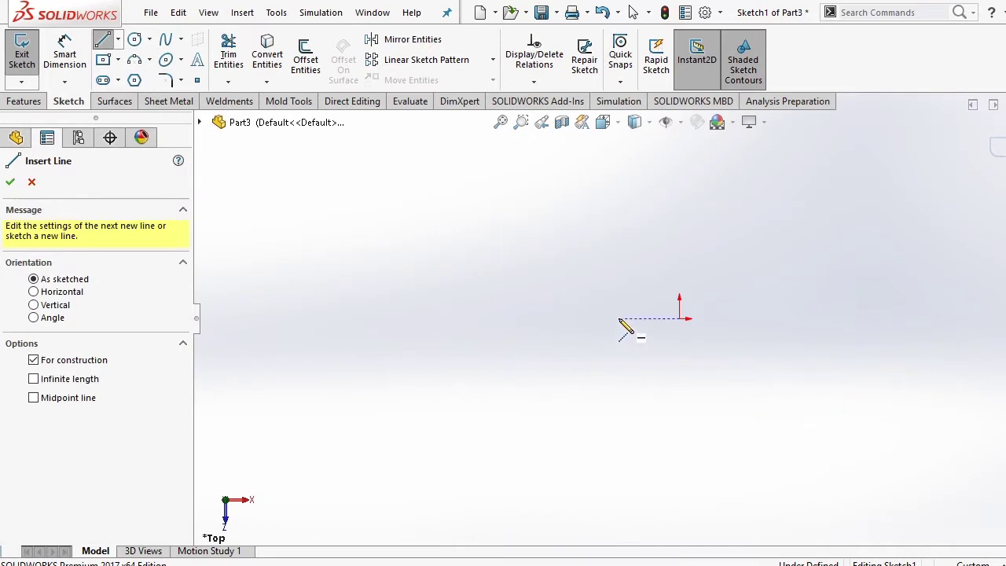
left_click(619, 318)
left_click(855, 318)
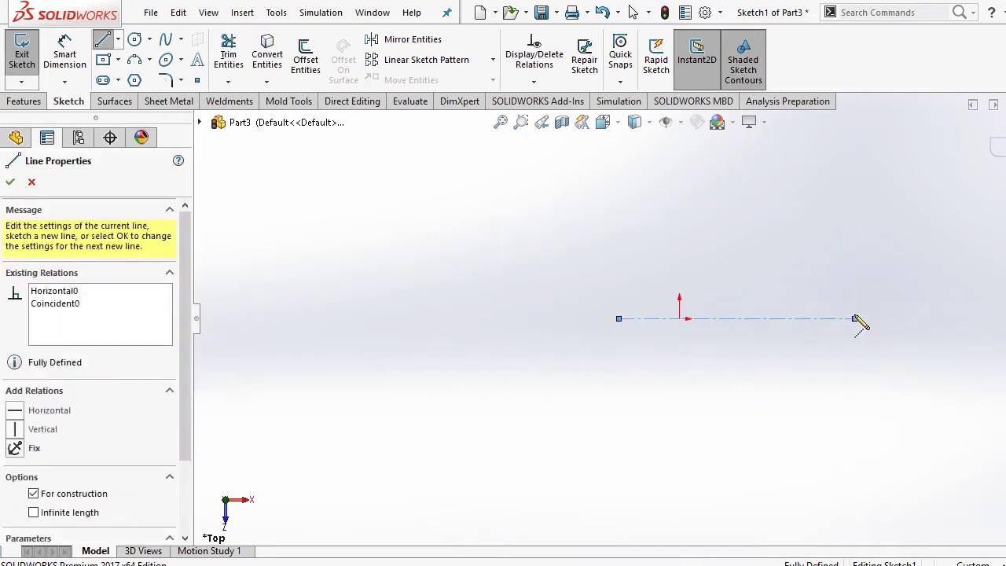
key("Escape")
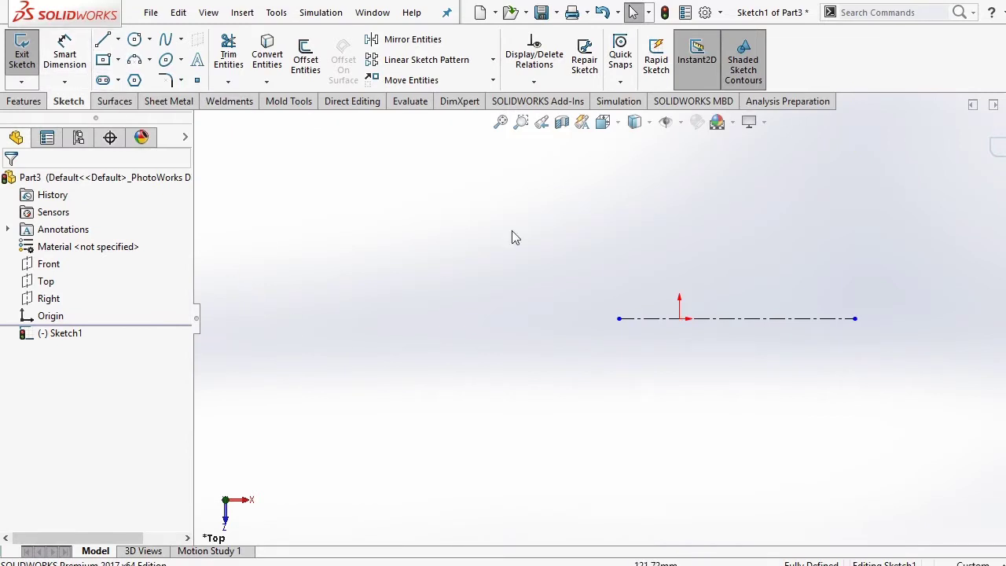
key("f")
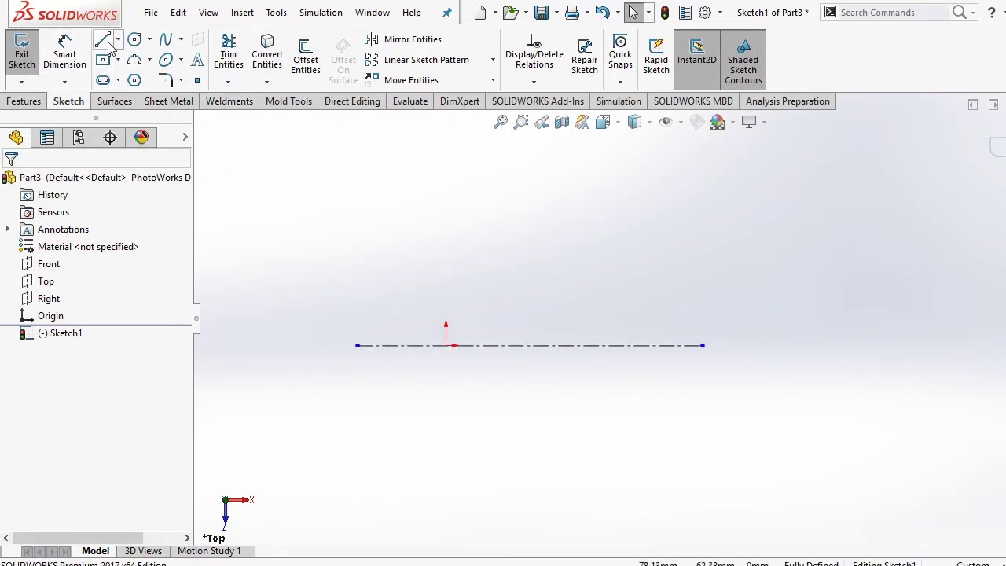
Step: Draw vertical centerlines rising from the axis left of the origin and at the origin
left_click(117, 40)
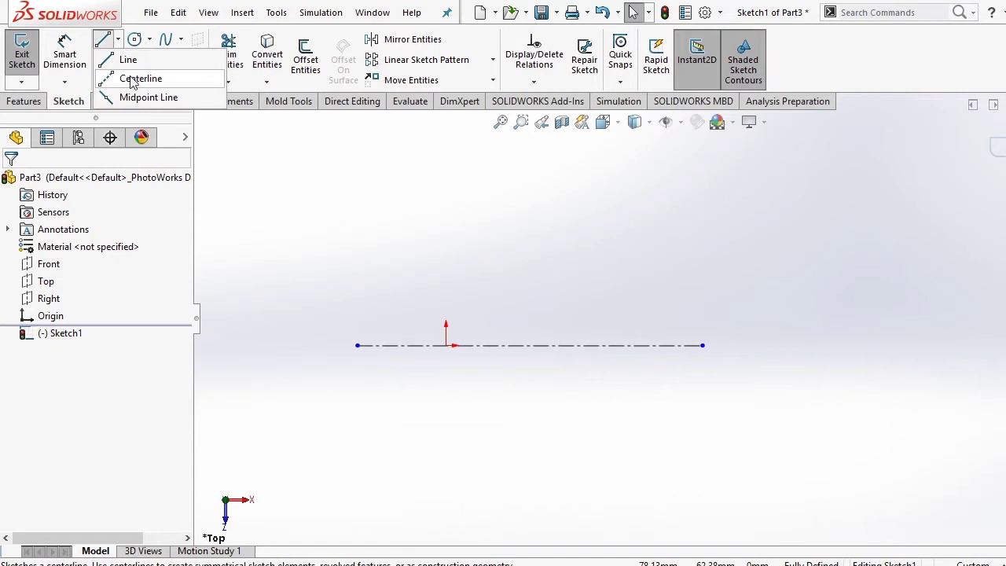
left_click(134, 78)
left_click(387, 345)
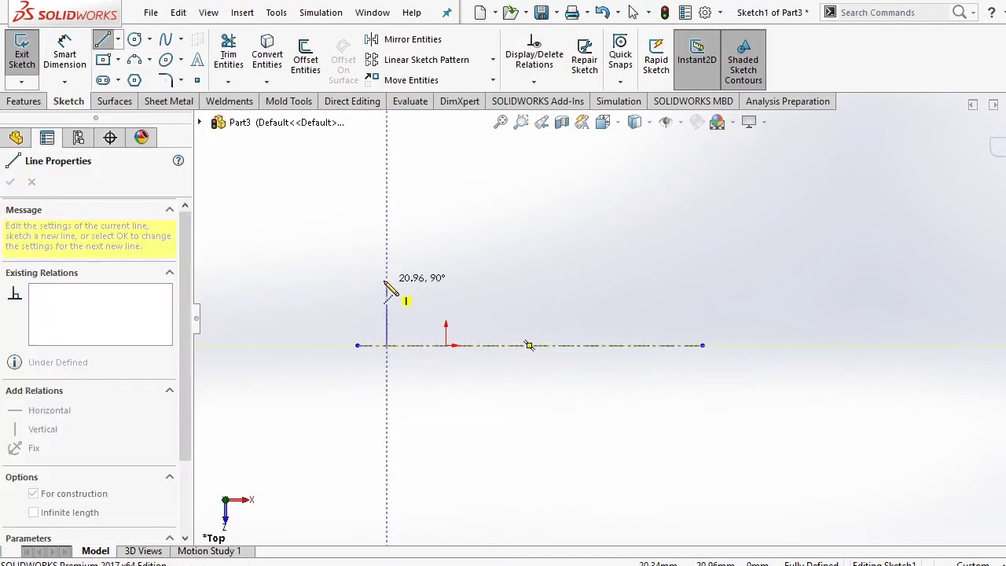
left_click(387, 271)
right_click(330, 248)
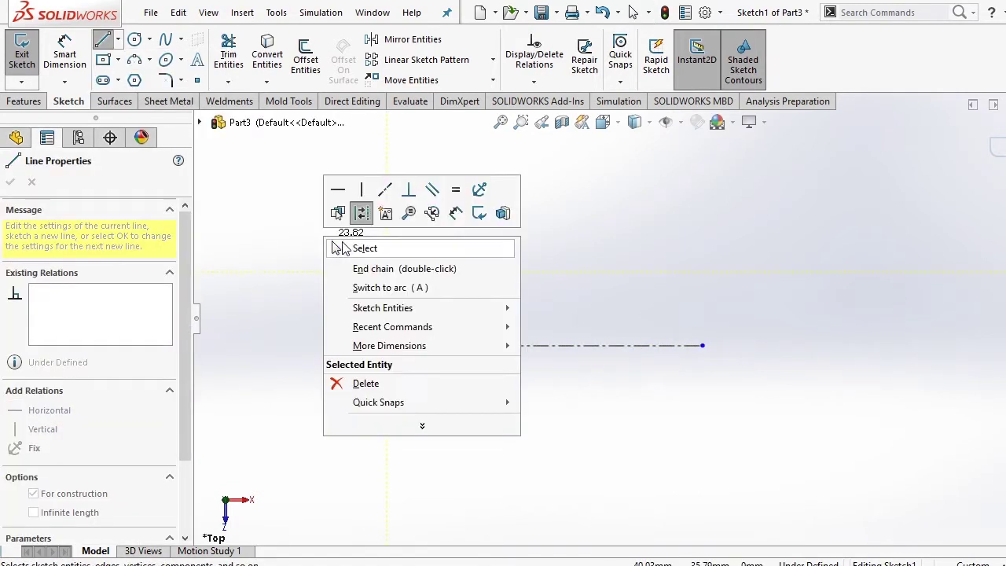
left_click(360, 247)
left_click(117, 39)
left_click(130, 80)
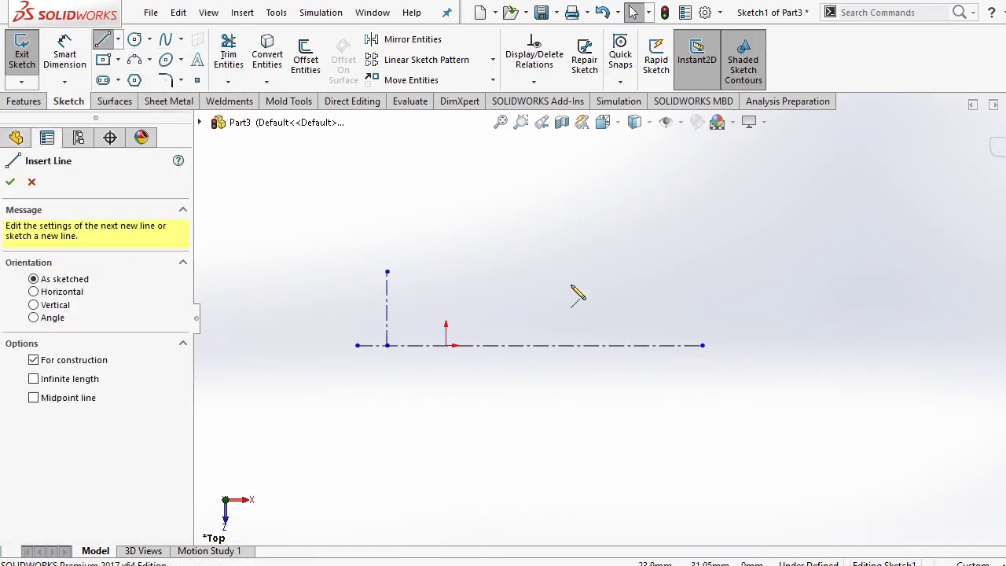
left_click(445, 345)
left_click(447, 251)
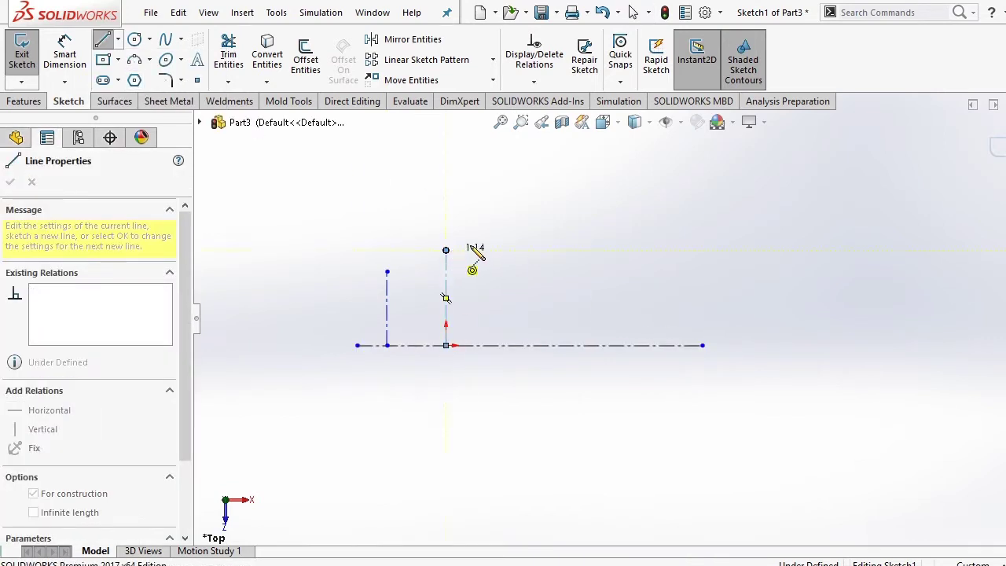
right_click(492, 228)
left_click(498, 238)
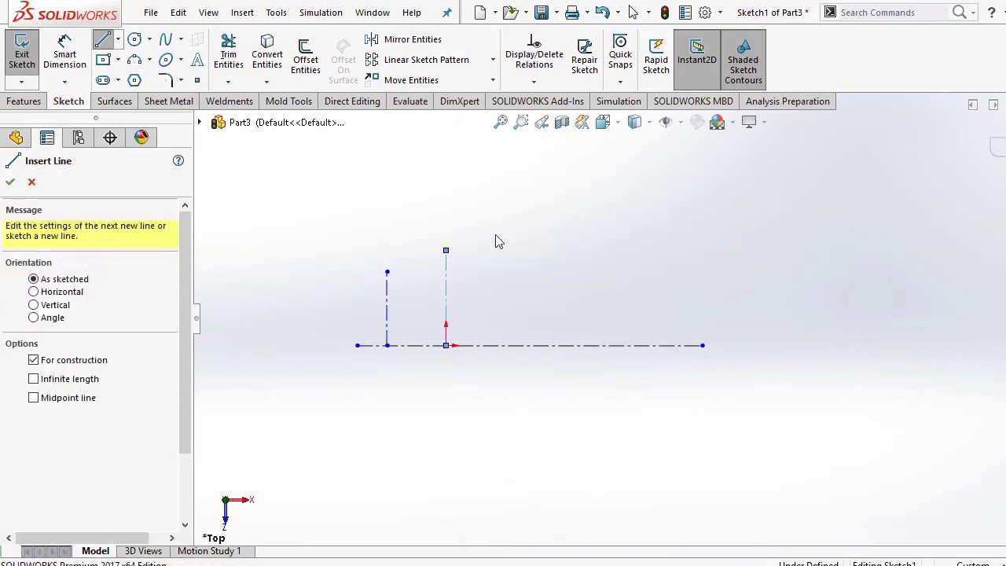
Step: Add the third vertical centerline right of the origin and view the spoon drawing again
left_click(118, 40)
left_click(129, 78)
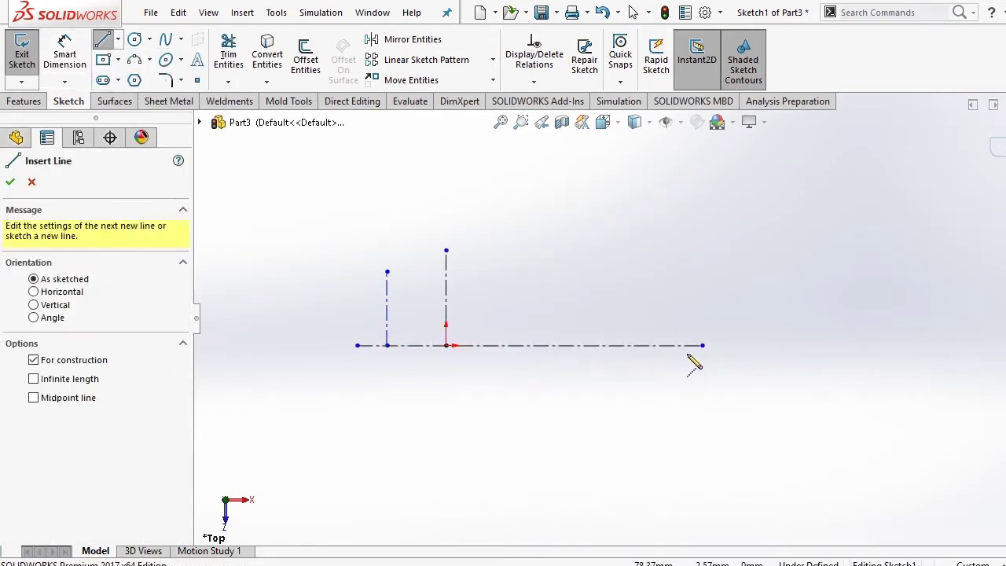
left_click(679, 346)
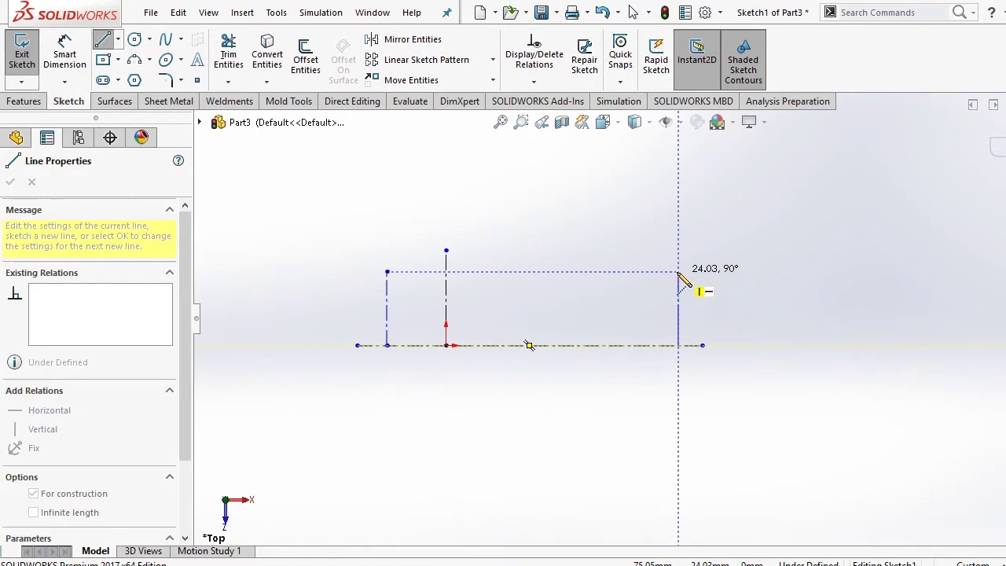
left_click(678, 272)
right_click(605, 218)
left_click(612, 228)
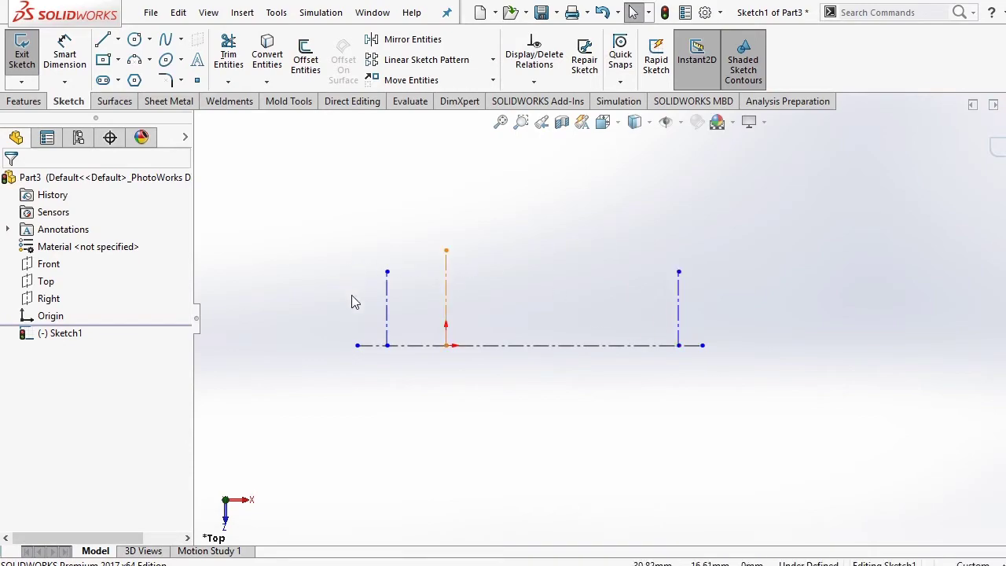
left_click(432, 565)
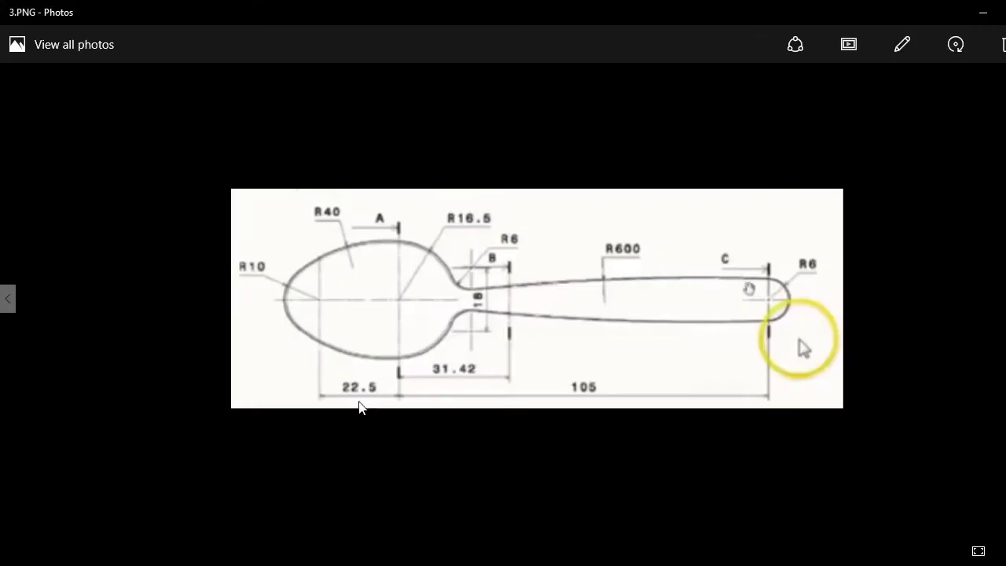
Step: Dimension the left vertical centerline 22.5 from the middle one
left_click(484, 563)
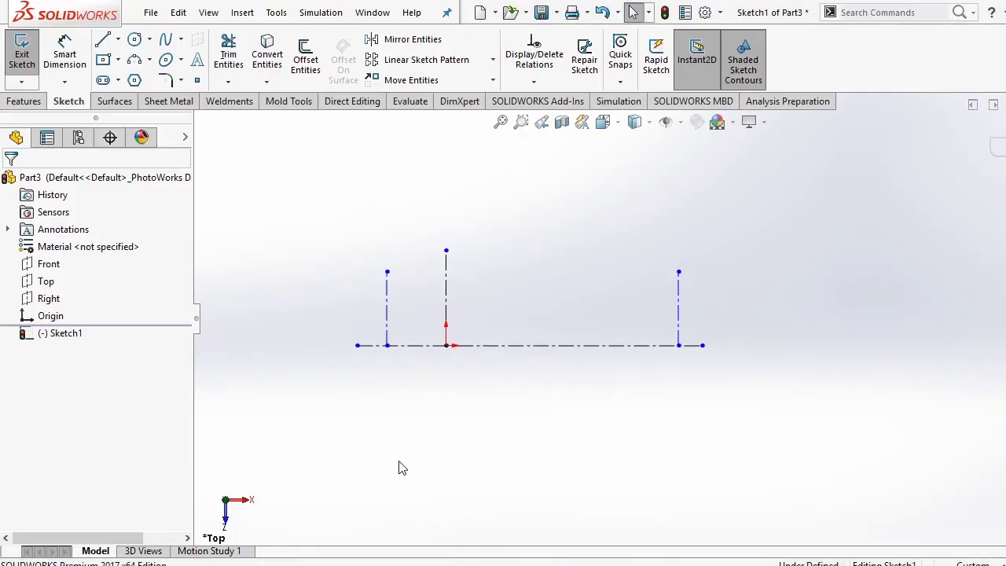
left_click(64, 47)
scroll(384, 334, "down", 2)
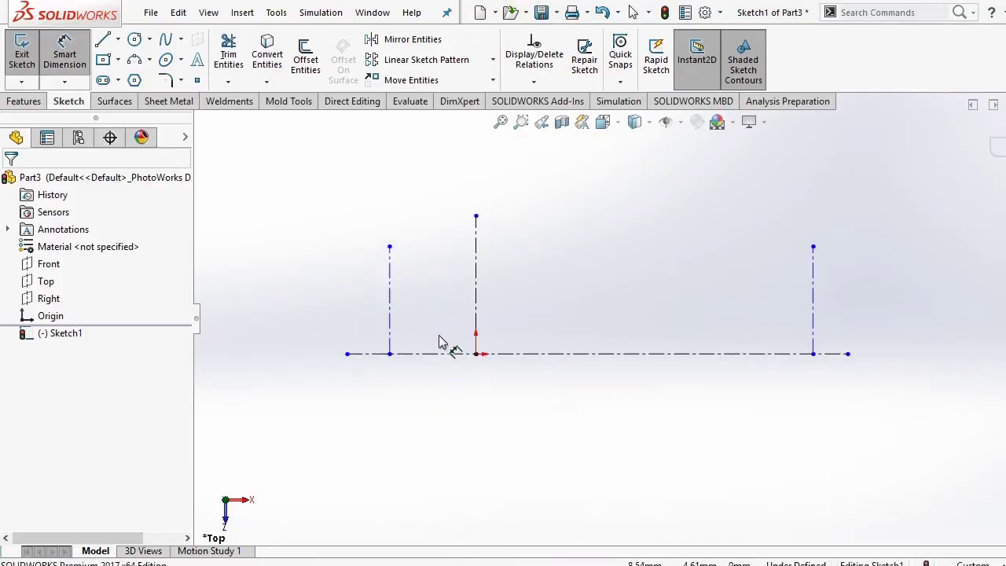
left_click(389, 346)
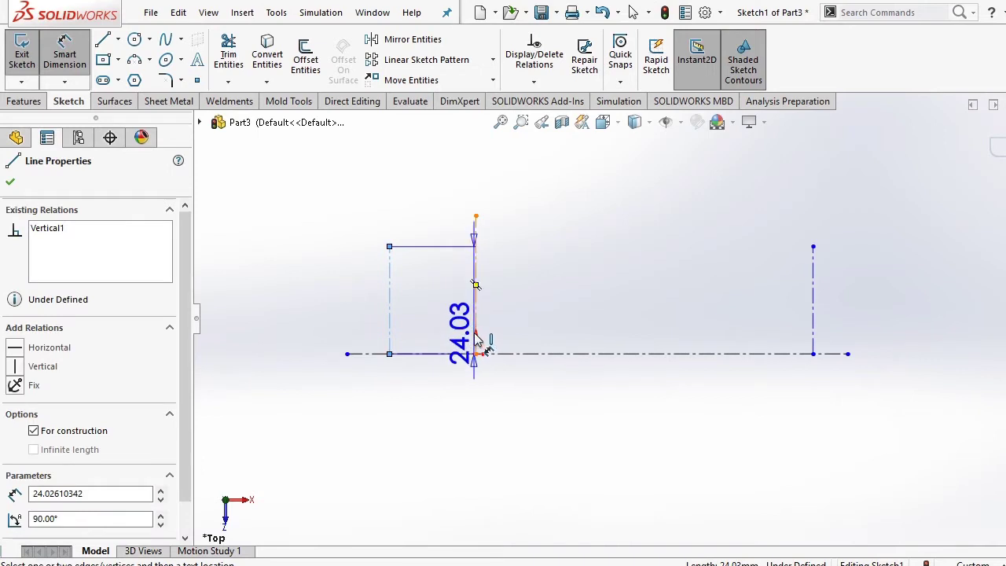
left_click(475, 338)
left_click(453, 420)
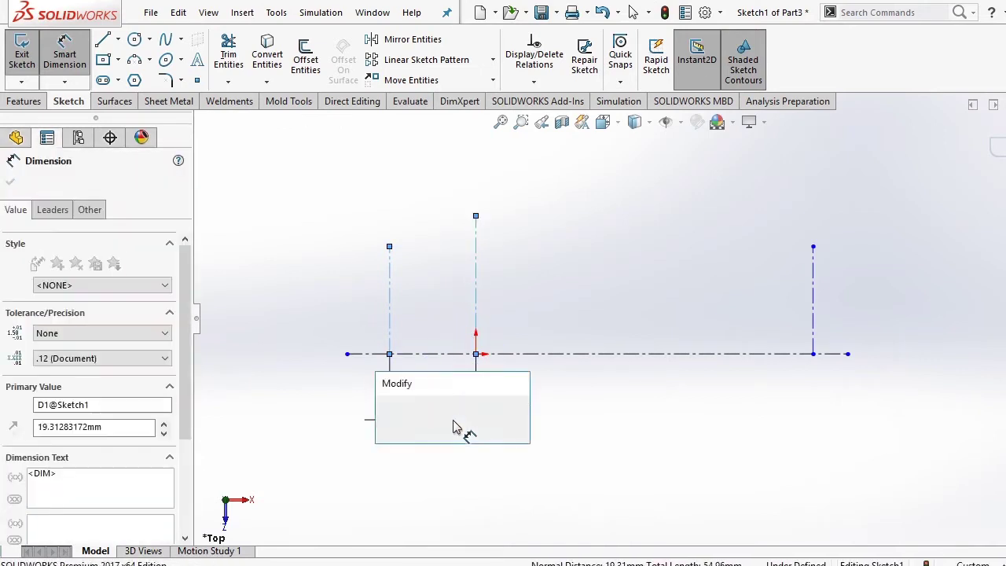
type("22.5")
key("Return")
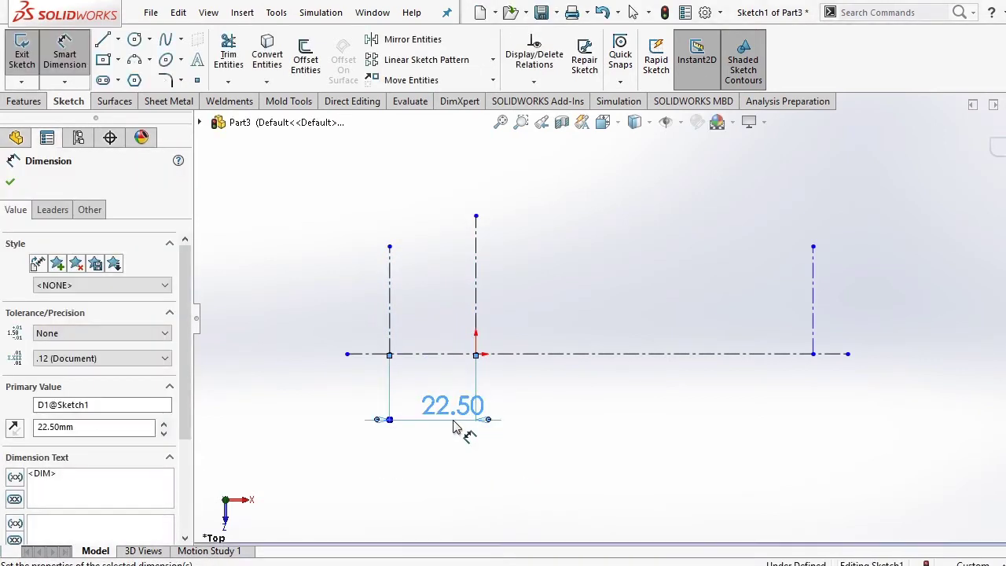
Step: Set the right vertical centerline 105 from the middle one and stretch the horizontal centerline past it
left_click(476, 311)
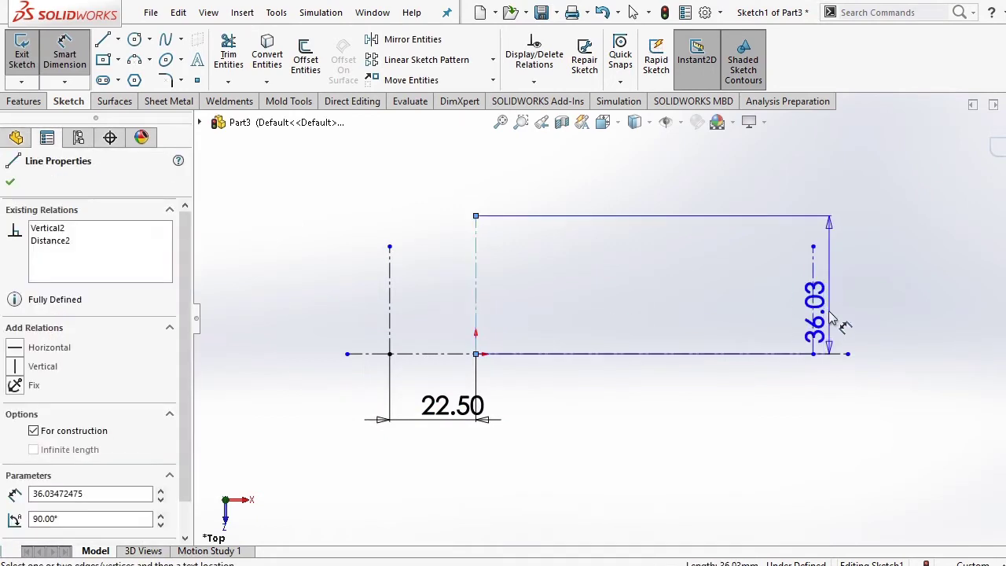
left_click(814, 315)
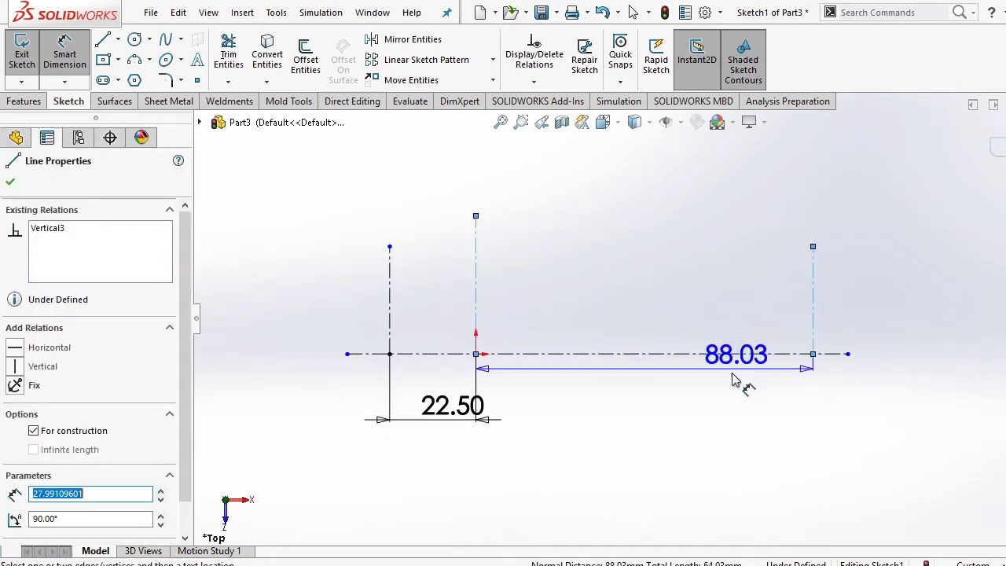
left_click(711, 425)
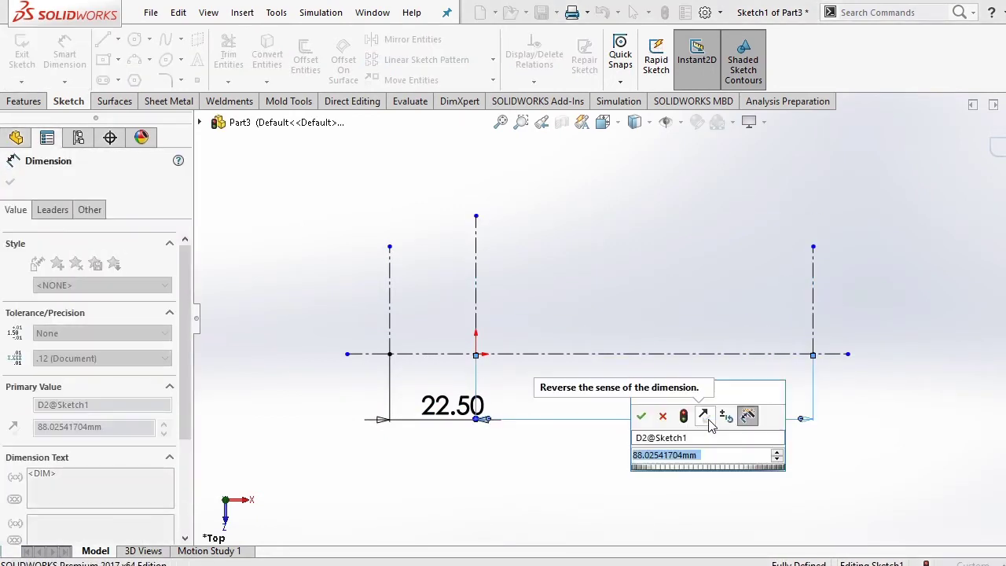
type("105")
key("Return")
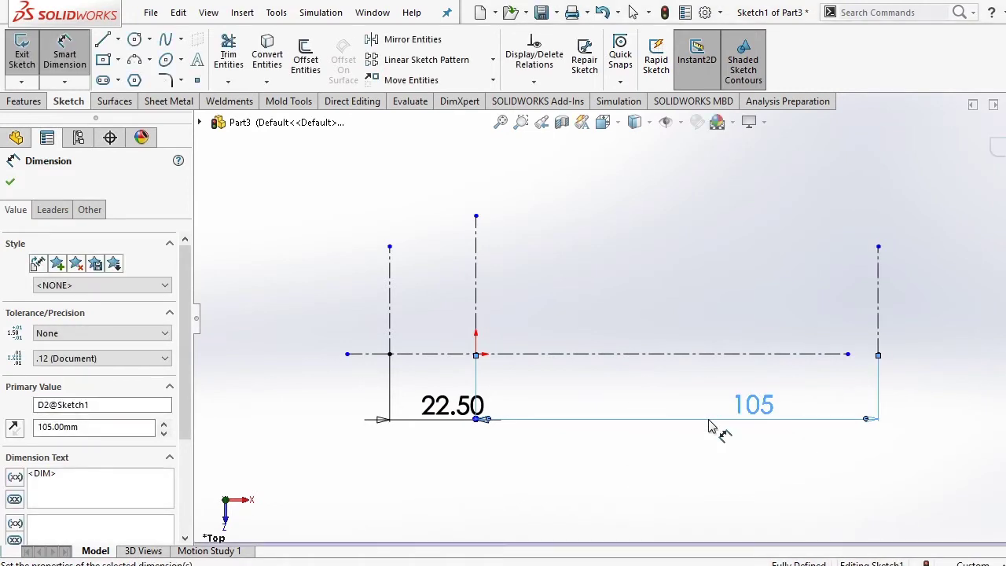
key("Escape")
right_click(756, 250)
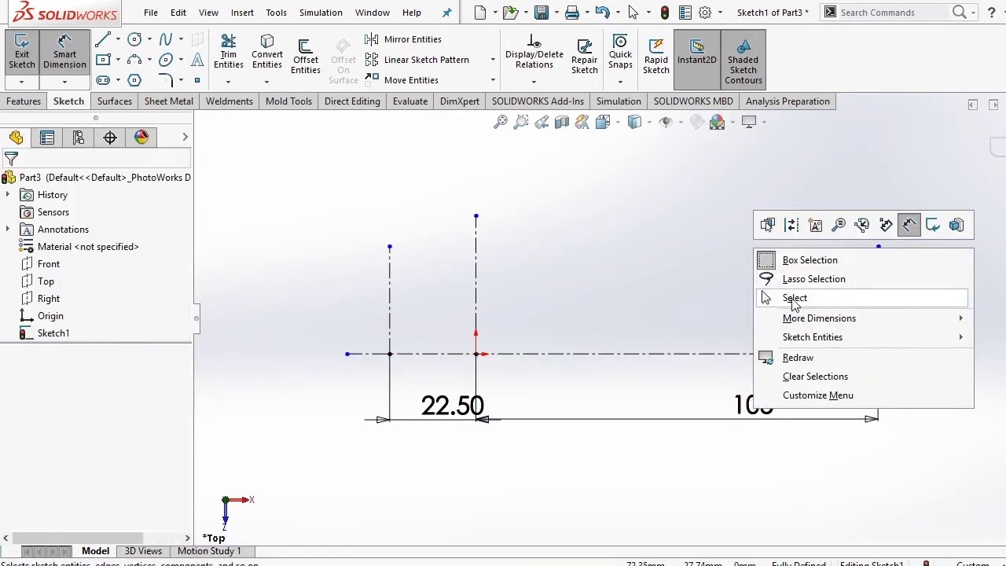
left_click(788, 299)
left_click_drag(847, 354, 925, 354)
Step: Finish lengthening the centreline and draw a three-point arc at its left end
left_click(915, 337)
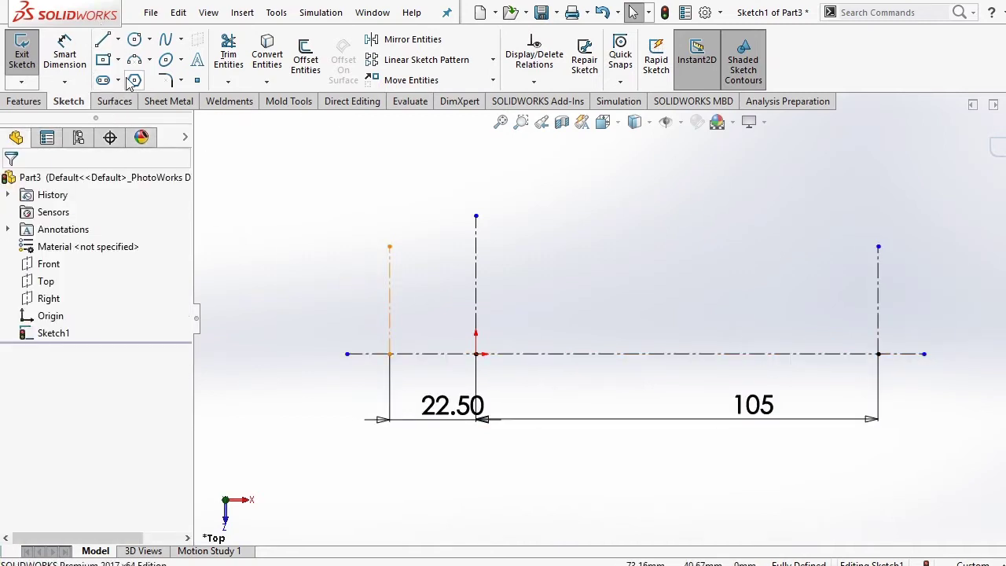
left_click(149, 60)
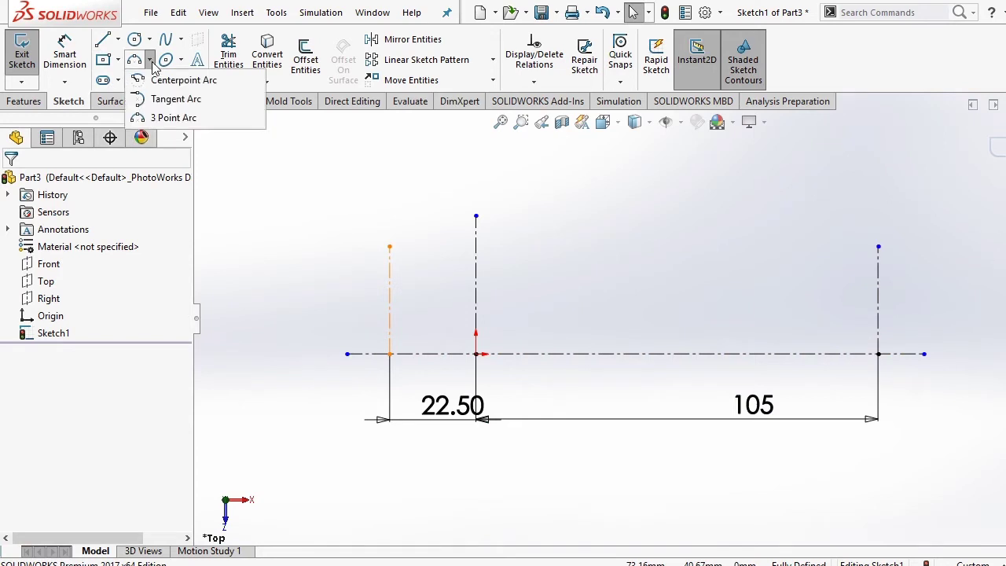
left_click(173, 118)
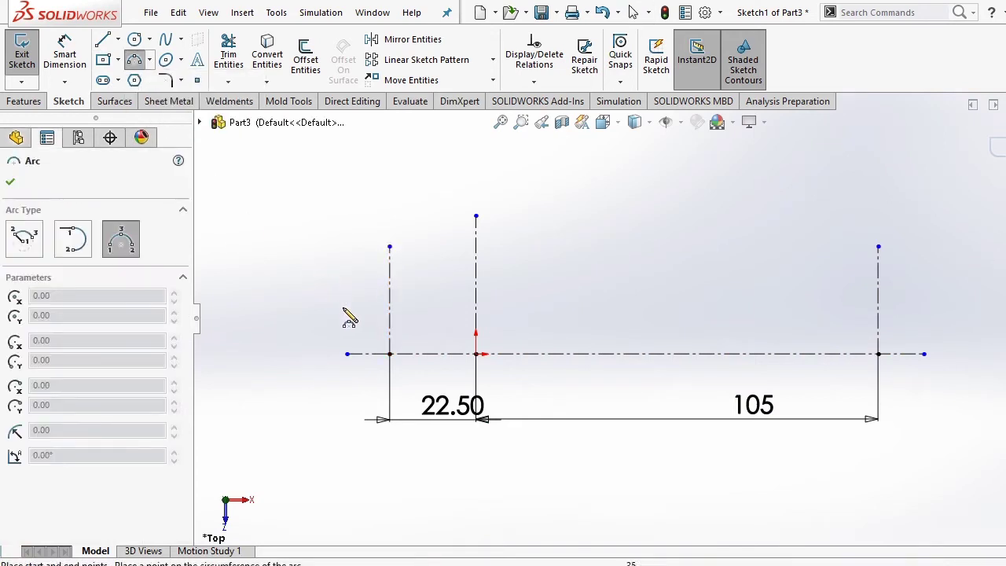
left_click(347, 353)
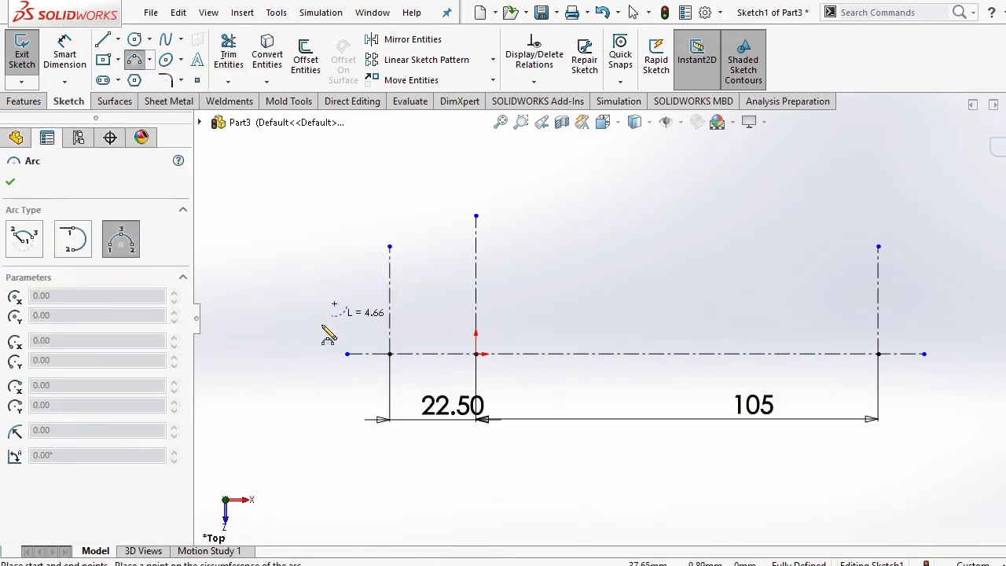
left_click(339, 396)
left_click(316, 366)
right_click(321, 288)
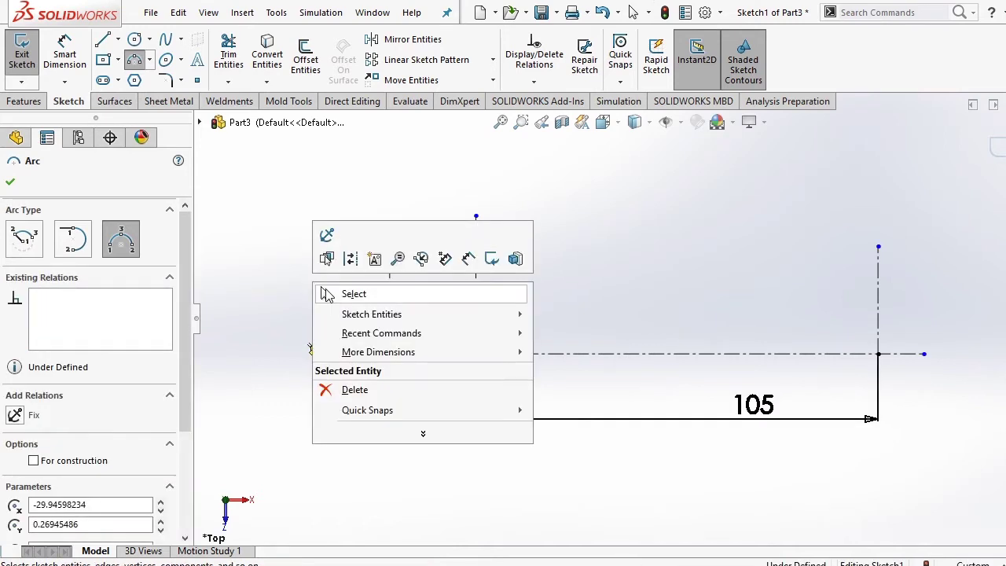
left_click(330, 291)
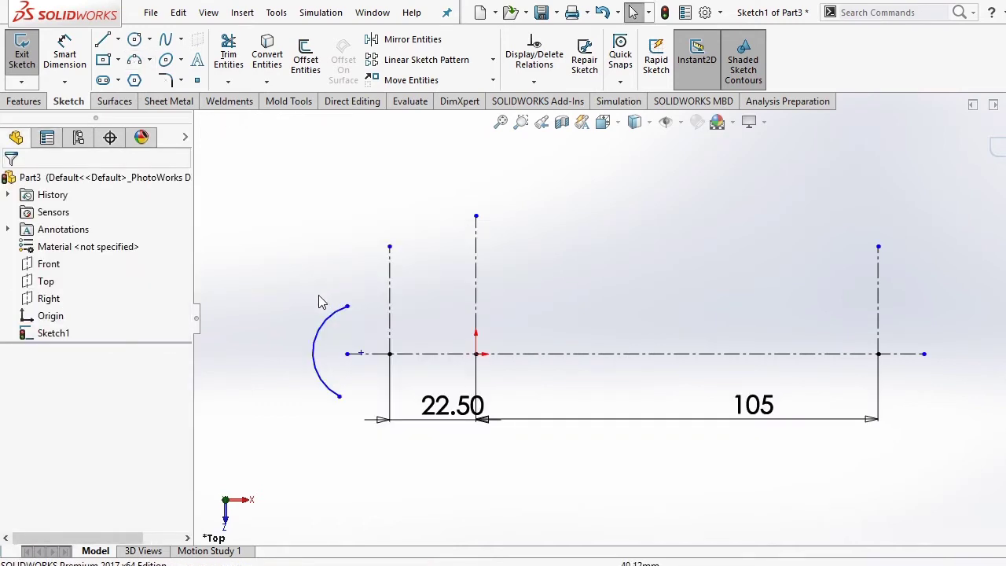
Step: Merge the arc's point onto the centreline's left end and snap its upper end to the left line
left_click(362, 355)
left_click(390, 355, "ctrl")
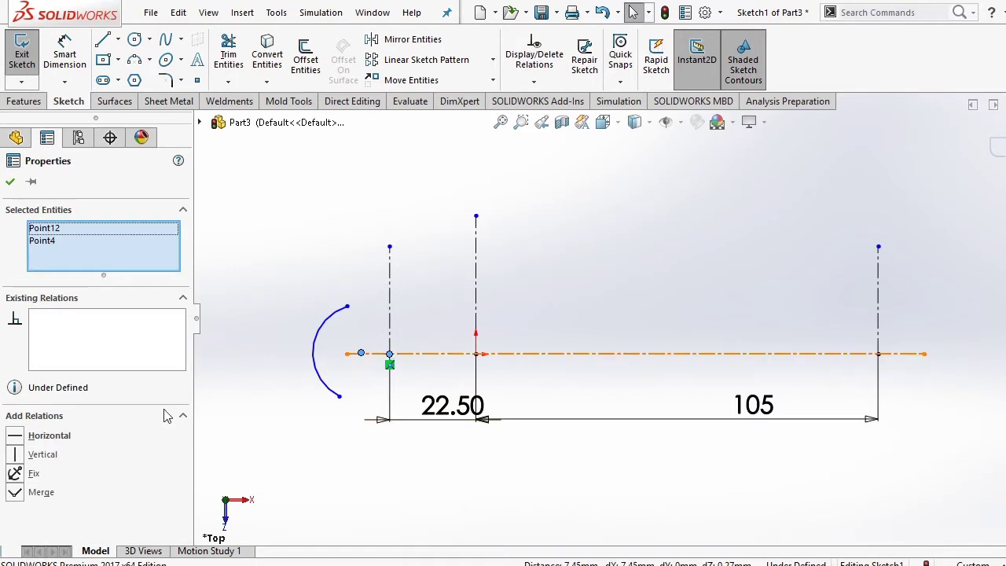
left_click(39, 493)
left_click(312, 312)
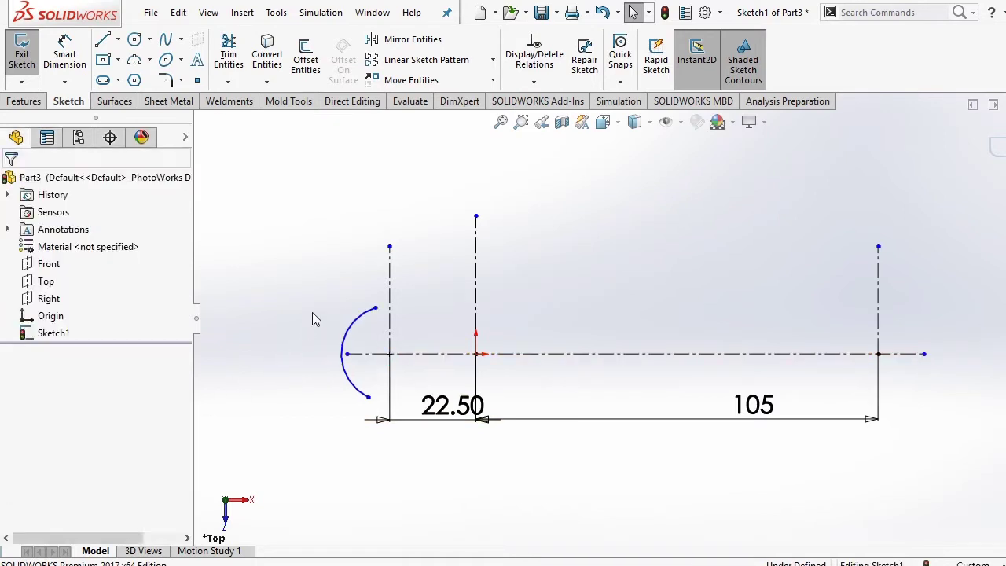
left_click(368, 398)
left_click(376, 309)
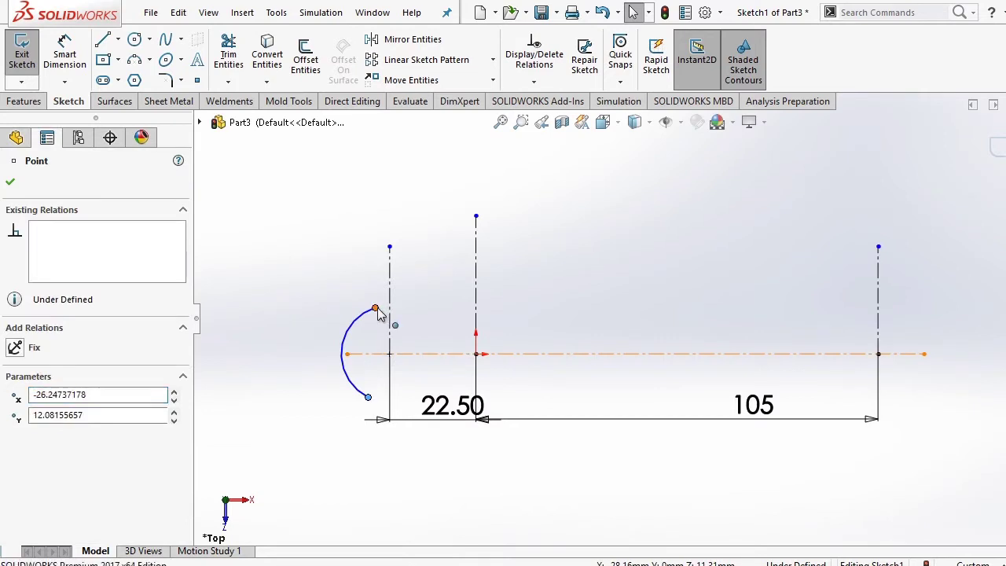
left_click(296, 305)
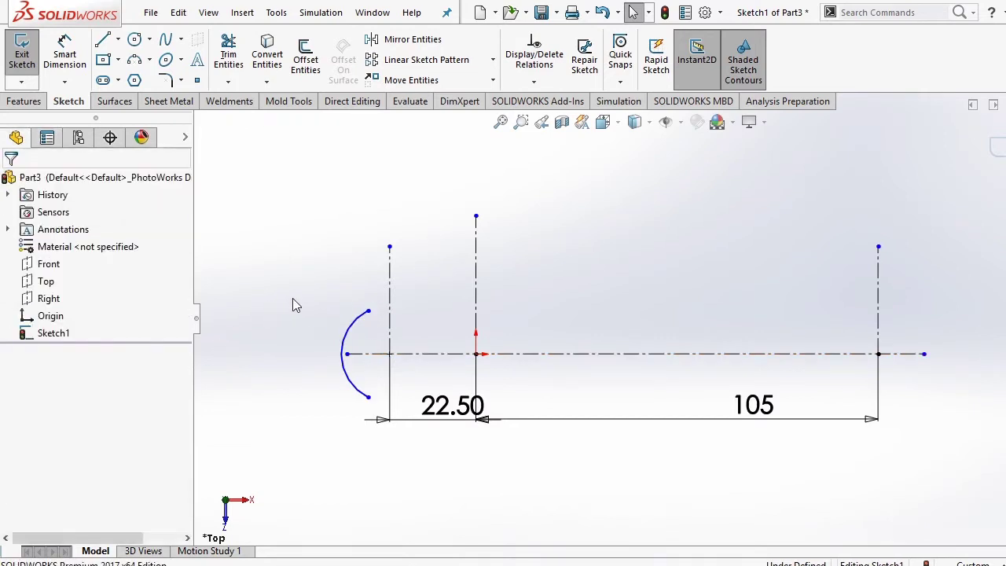
left_click_drag(368, 312, 315, 318)
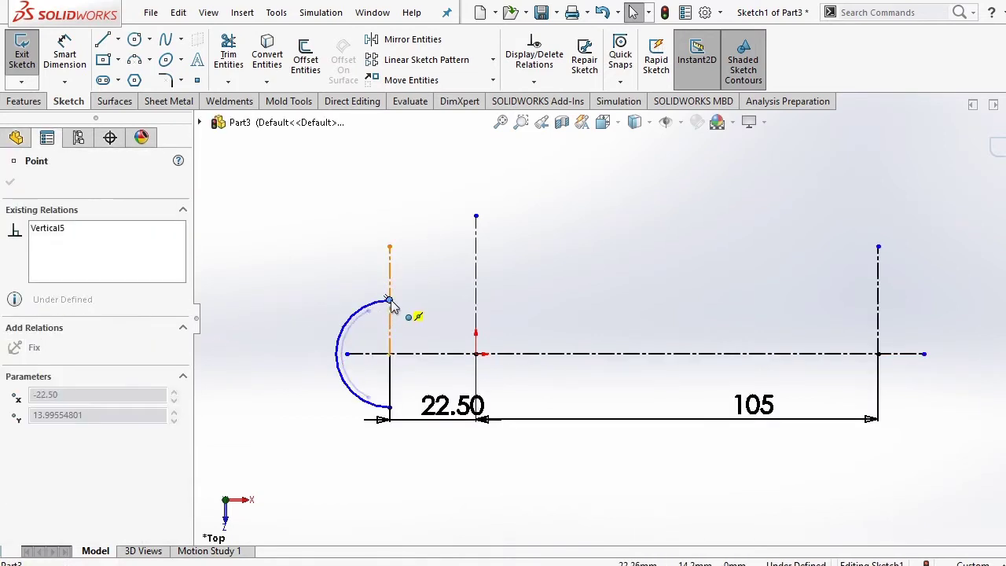
left_click(315, 317)
Step: Give the spoon-tip arc a radius of 10
left_click(65, 55)
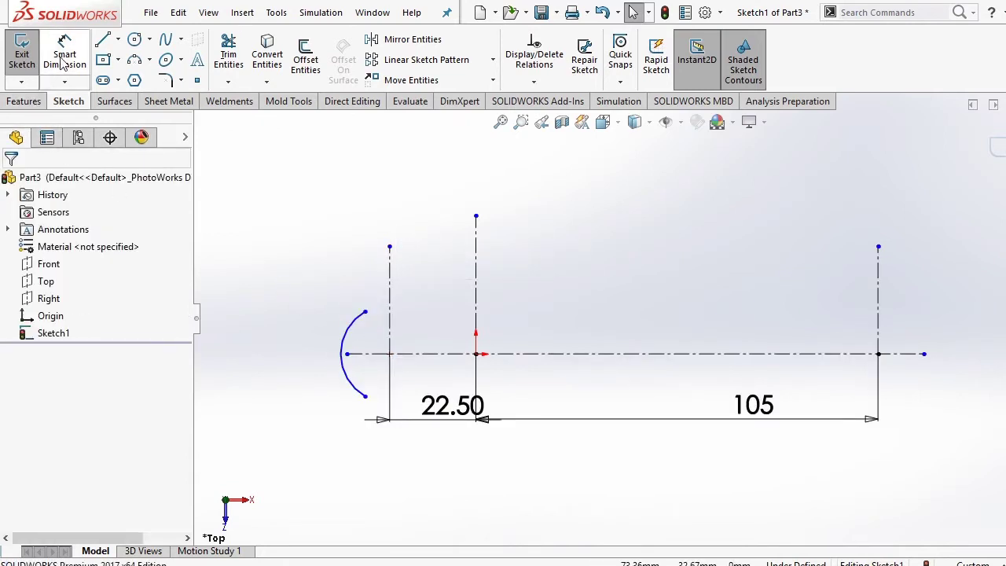
left_click(353, 331)
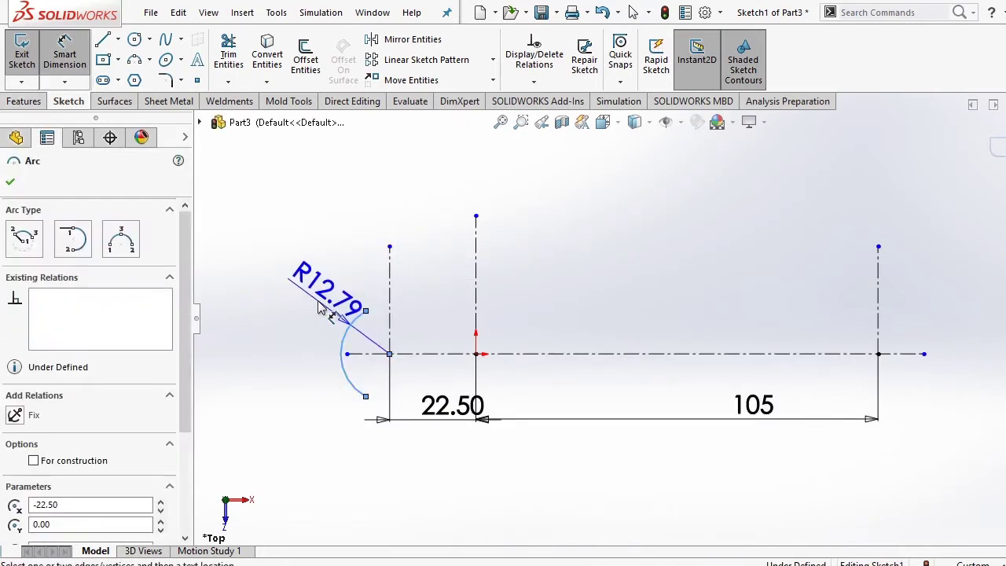
left_click(320, 307)
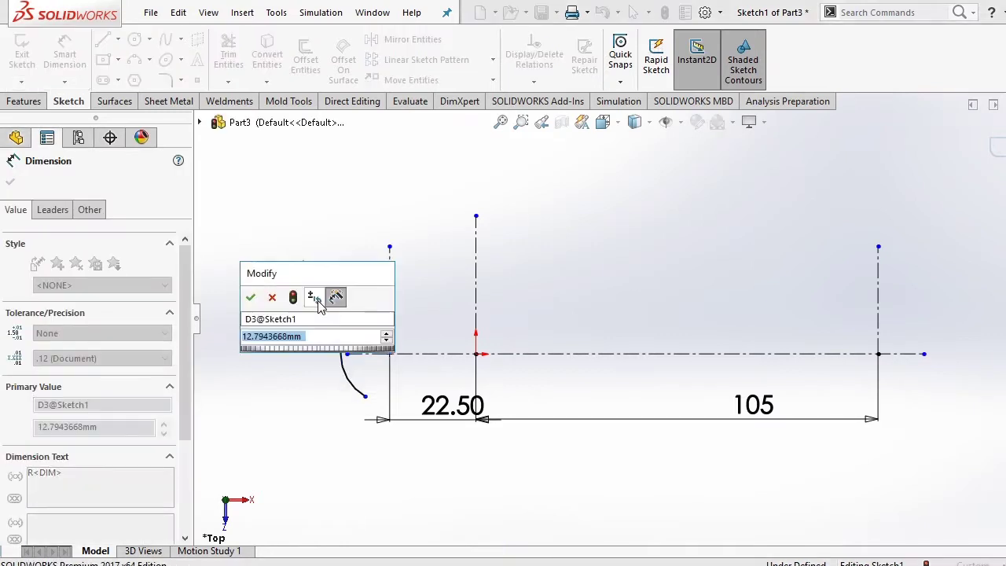
type("1")
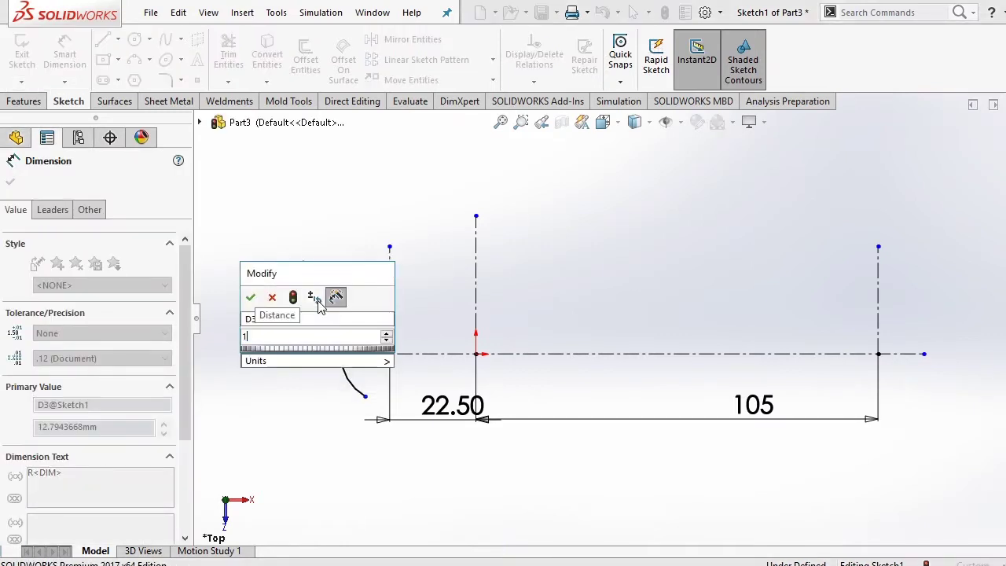
type("0")
key("Return")
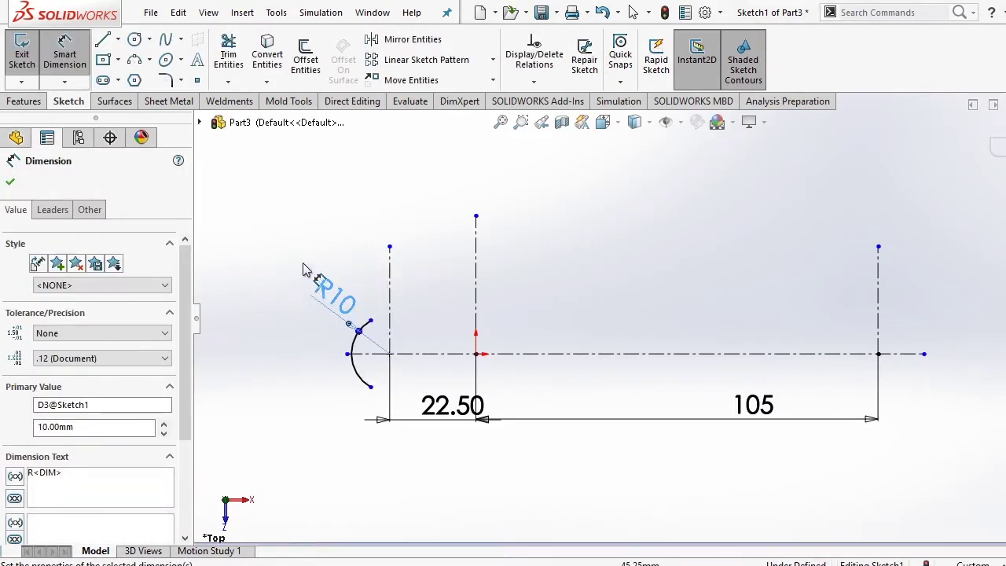
key("Escape")
right_click(298, 211)
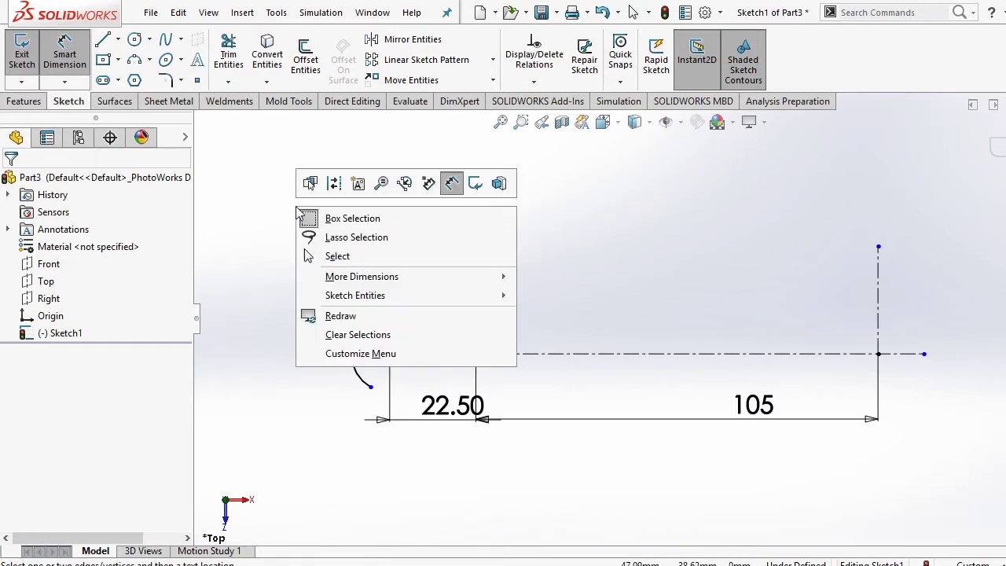
left_click(348, 257)
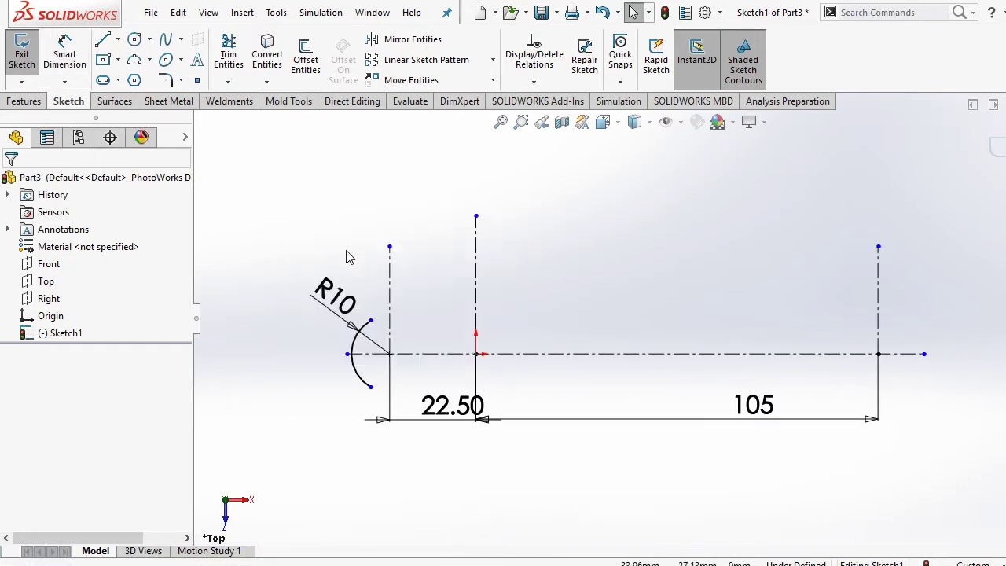
Step: Draw a centrepoint arc centred on the origin
left_click(150, 60)
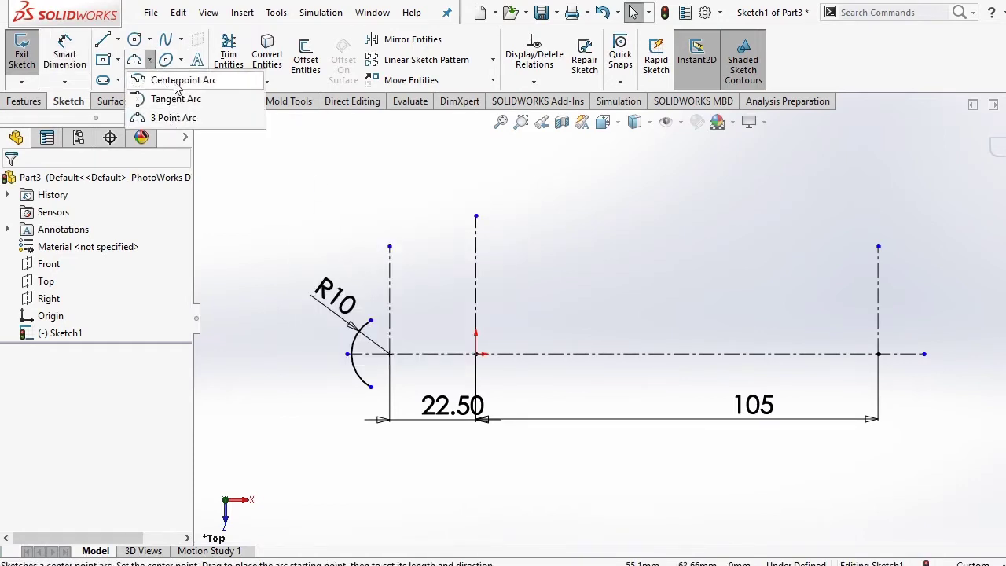
left_click(176, 80)
left_click(476, 353)
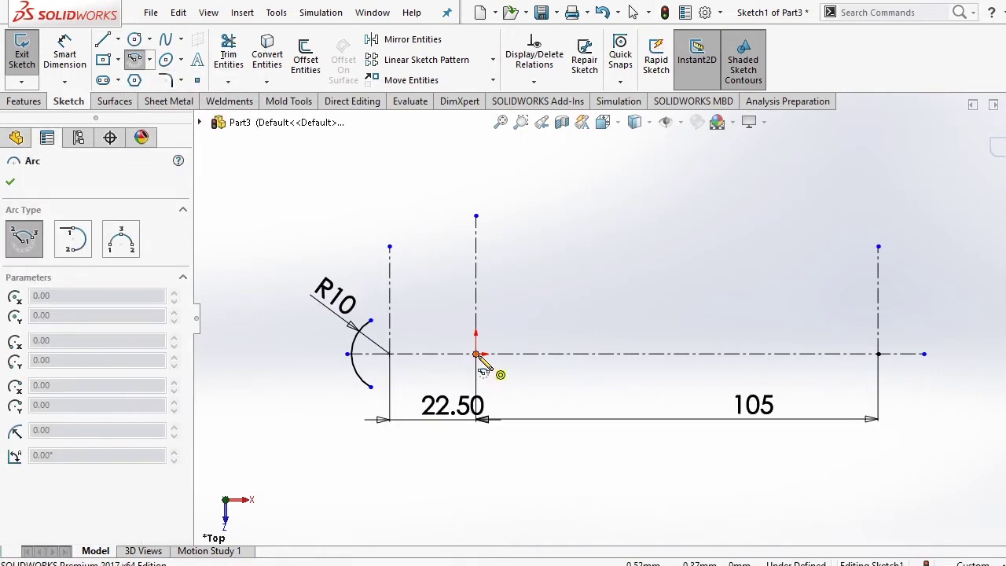
left_click(552, 333)
left_click(482, 275)
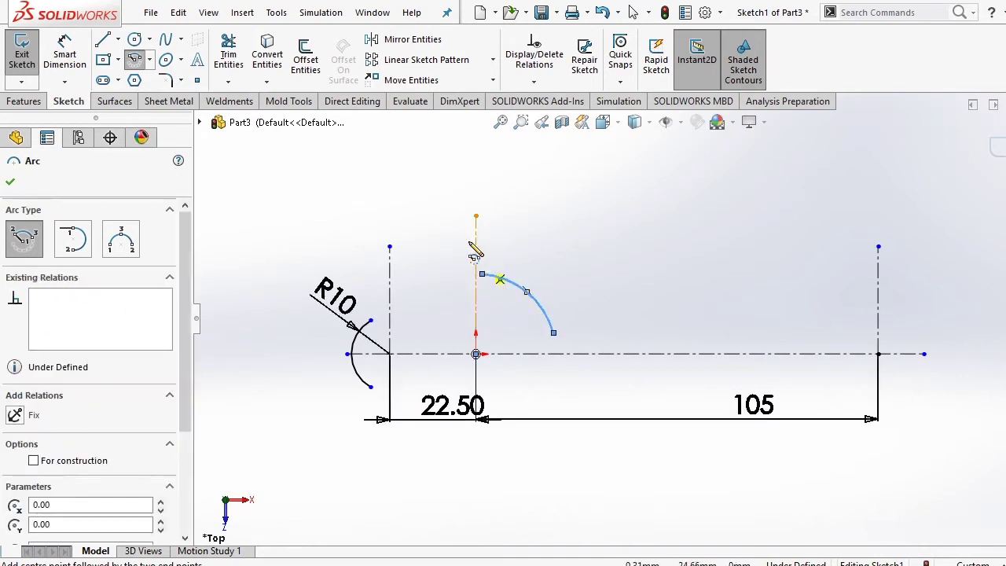
right_click(433, 208)
left_click(456, 220)
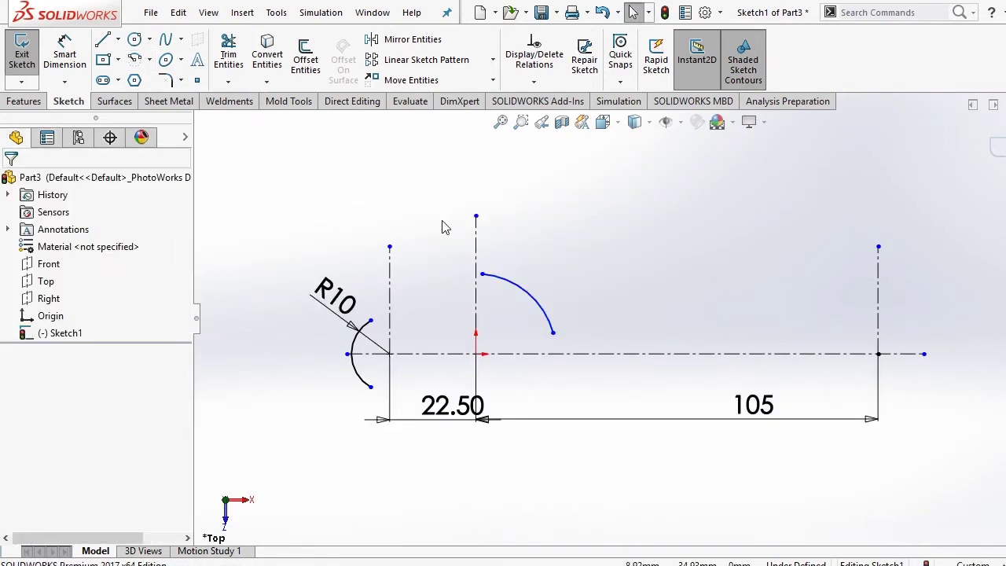
Step: Dimension the origin arc with a radius of 16.5
left_click(149, 62)
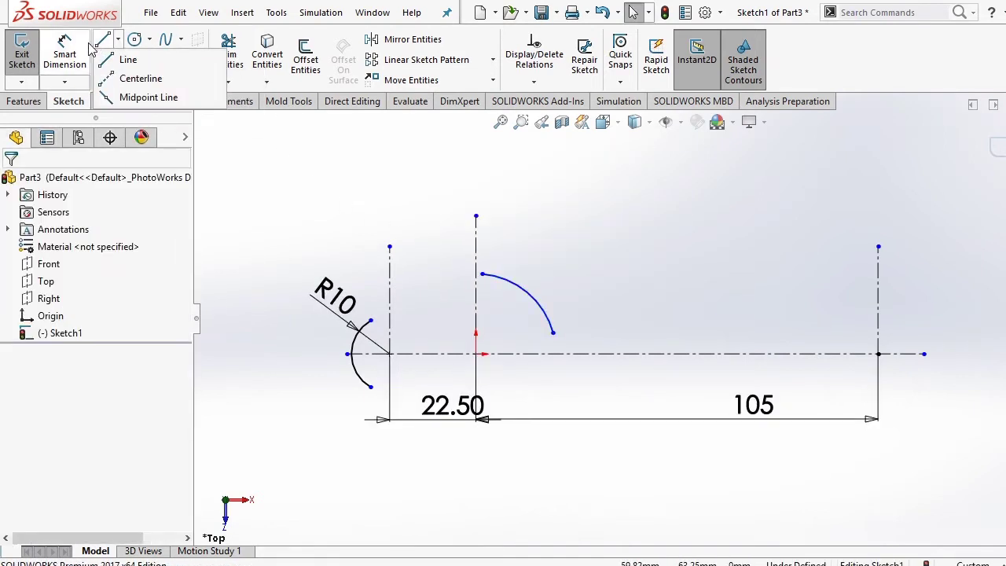
left_click(65, 55)
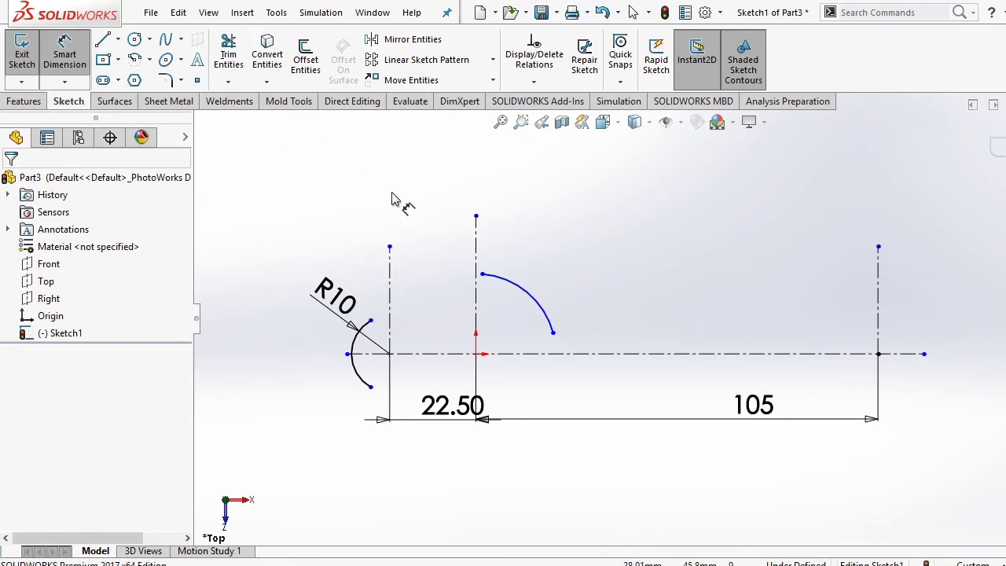
left_click(521, 288)
left_click(538, 256)
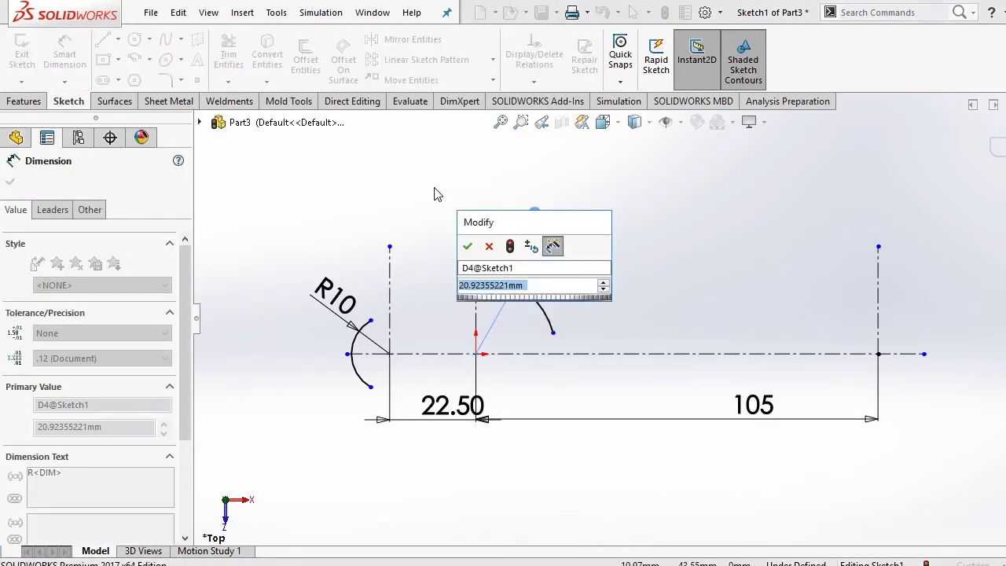
type("16")
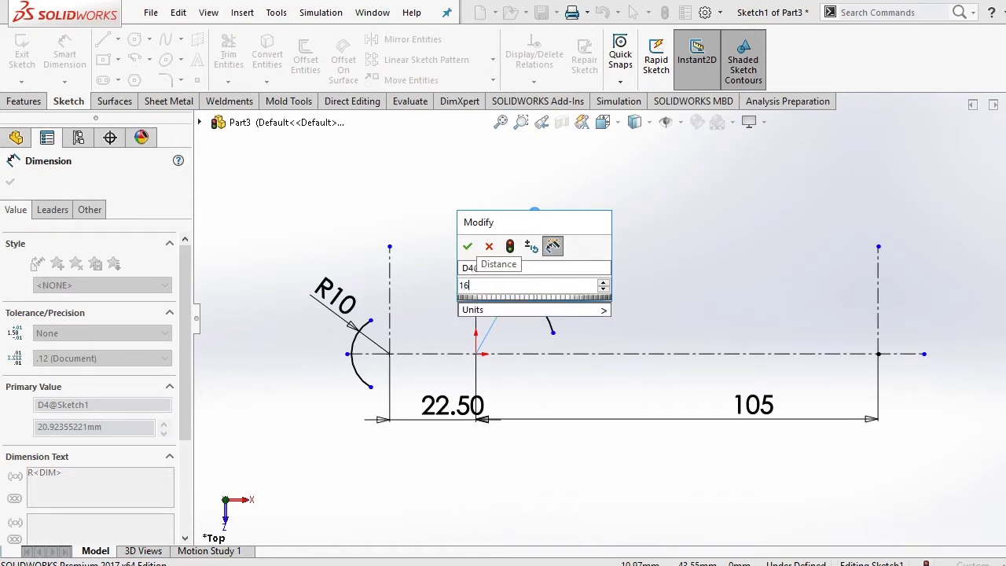
type(".5")
key("Return")
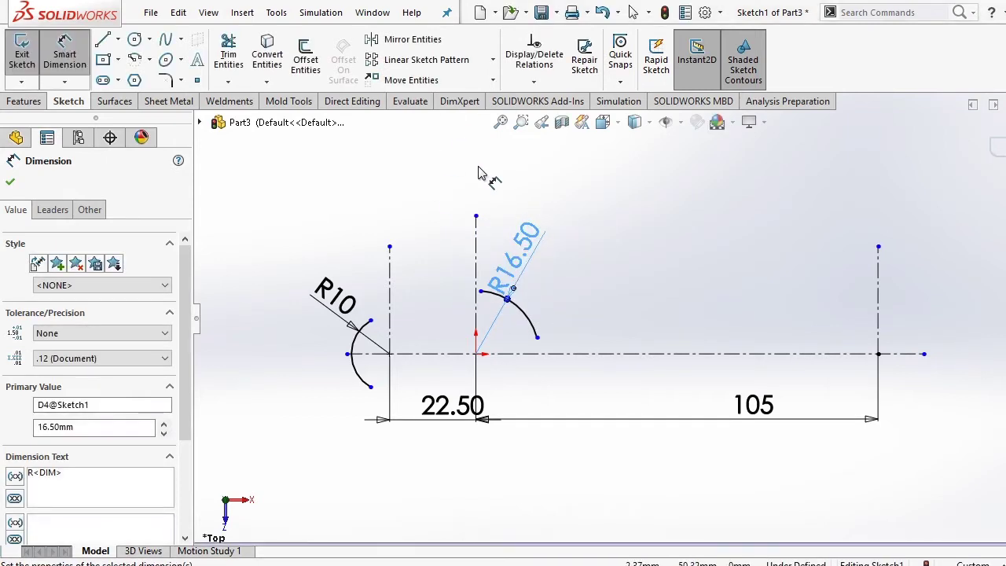
right_click(442, 181)
left_click(491, 222)
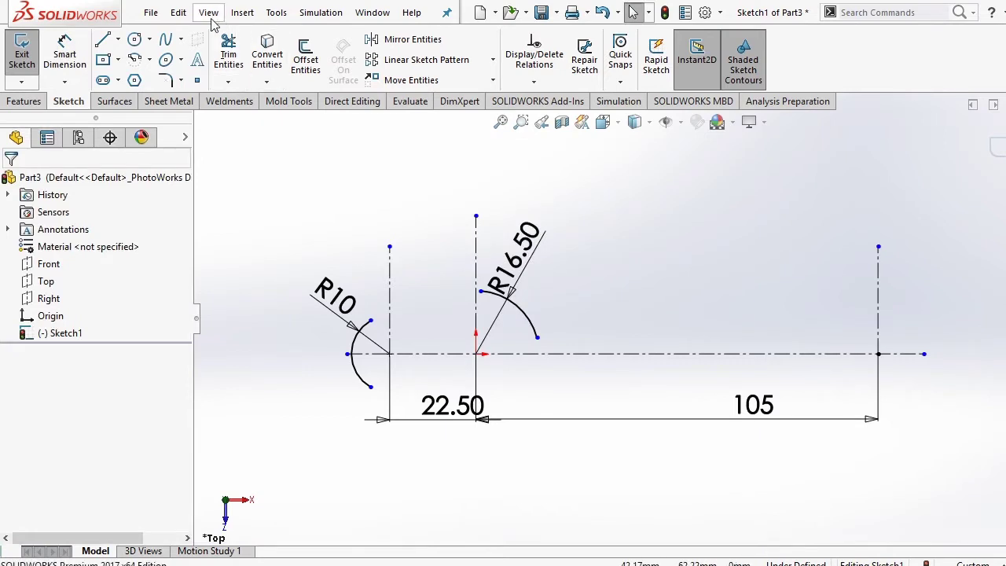
Step: Bridge the R10 arc's endpoint to the R16.50 arc's top endpoint with a three-point arc
left_click(151, 61)
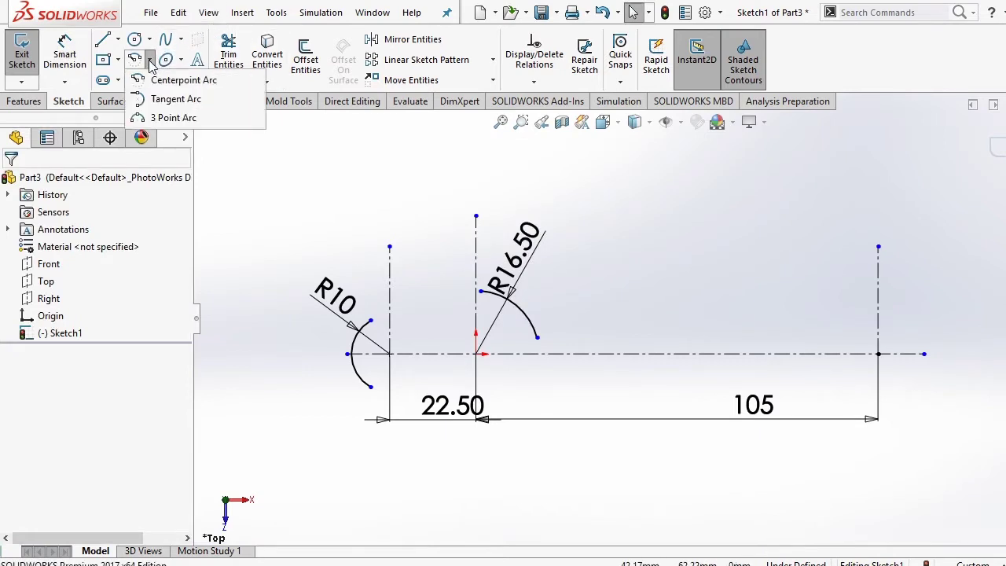
left_click(165, 99)
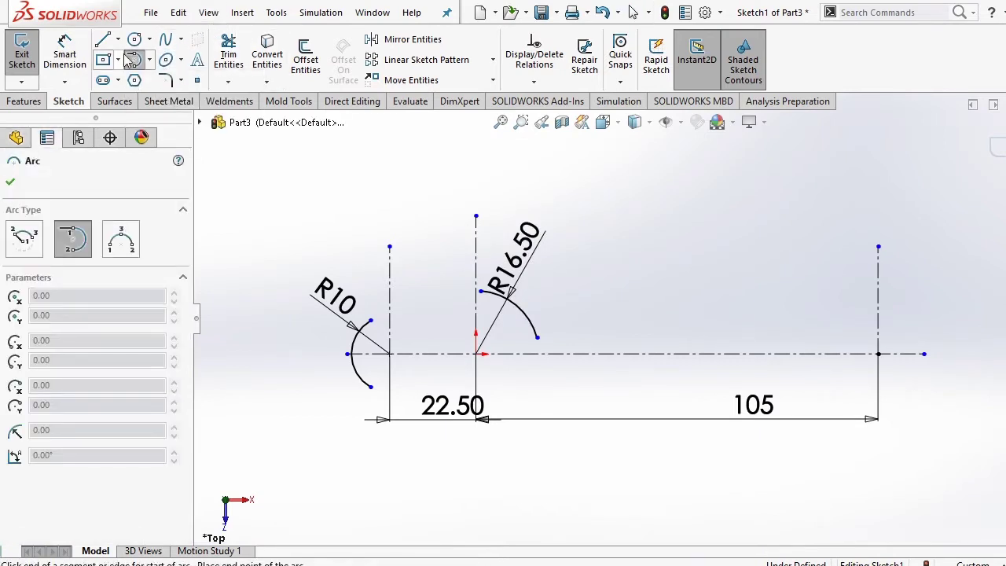
left_click(149, 60)
left_click(163, 118)
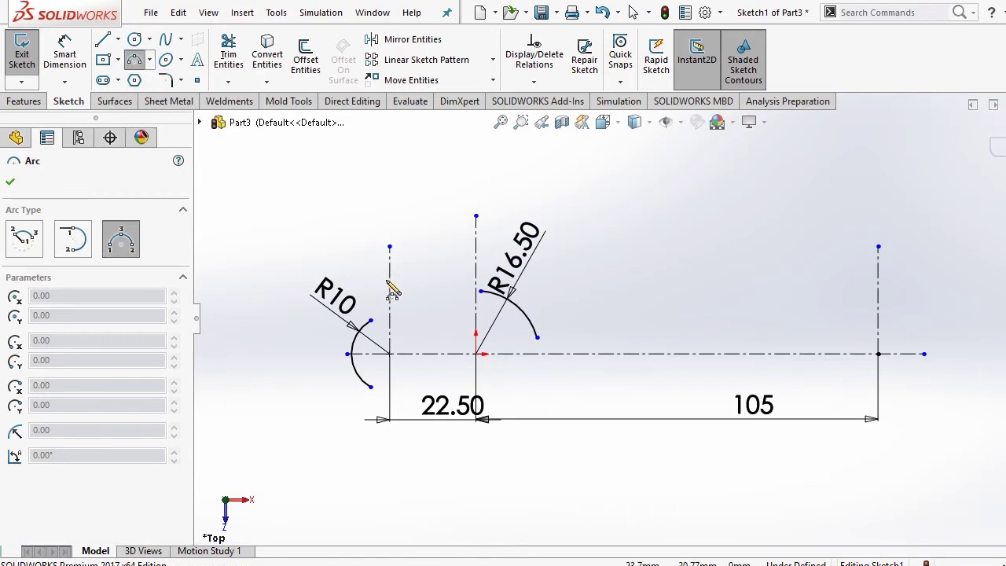
left_click(371, 321)
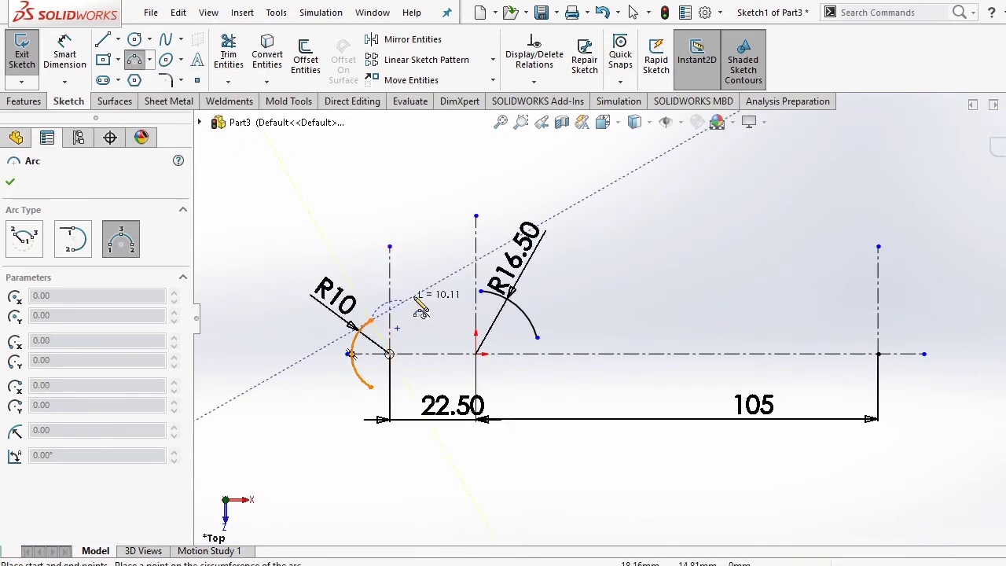
left_click(481, 292)
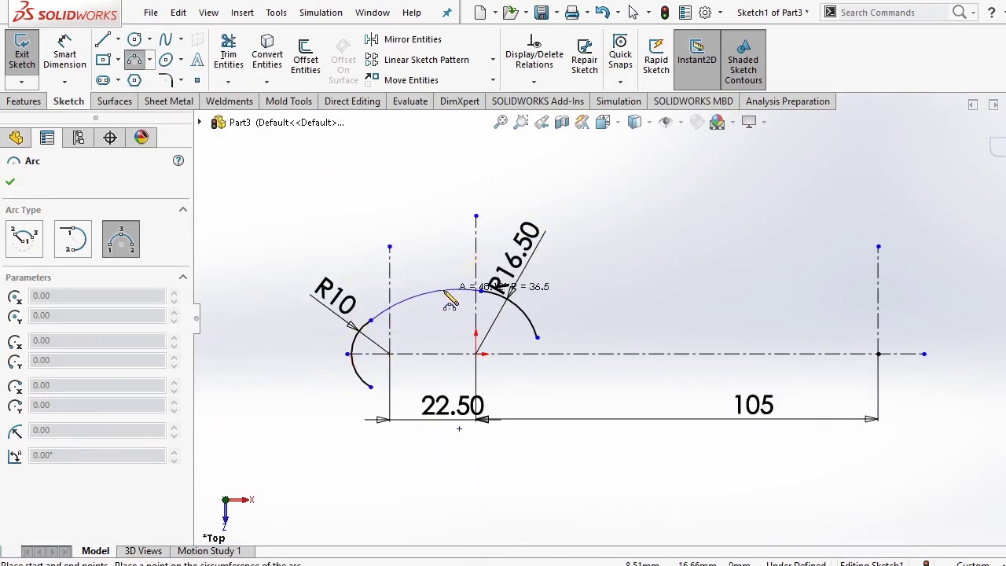
left_click(446, 295)
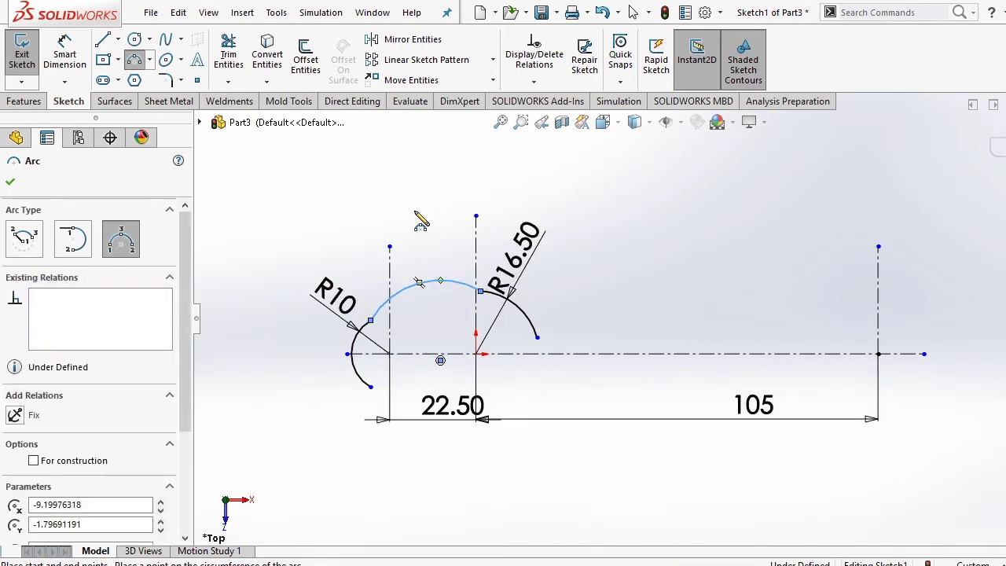
key("Escape")
Step: Draw a small three-point arc starting at the R16.50 arc's lower end
left_click(151, 60)
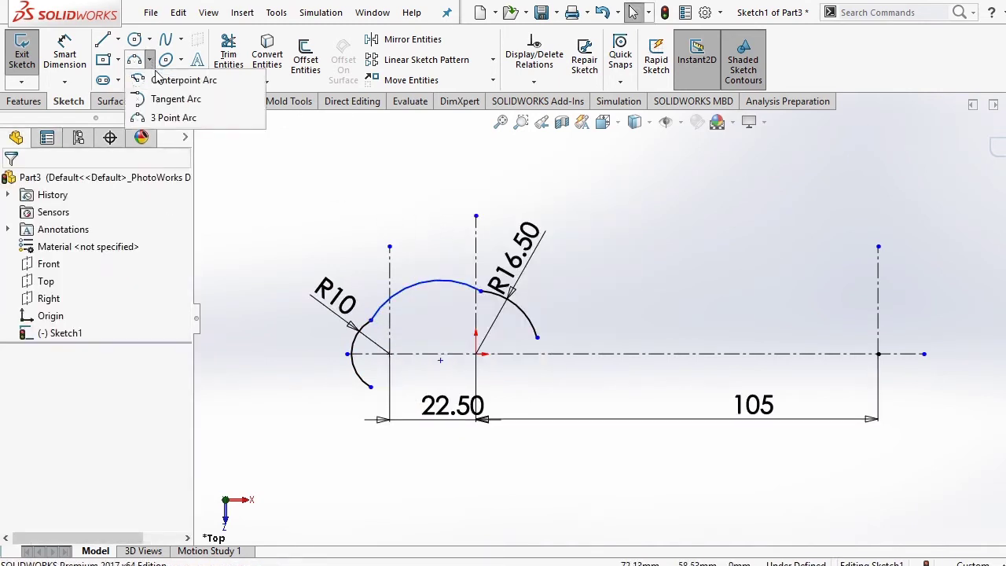
left_click(177, 116)
scroll(567, 271, "down", 2)
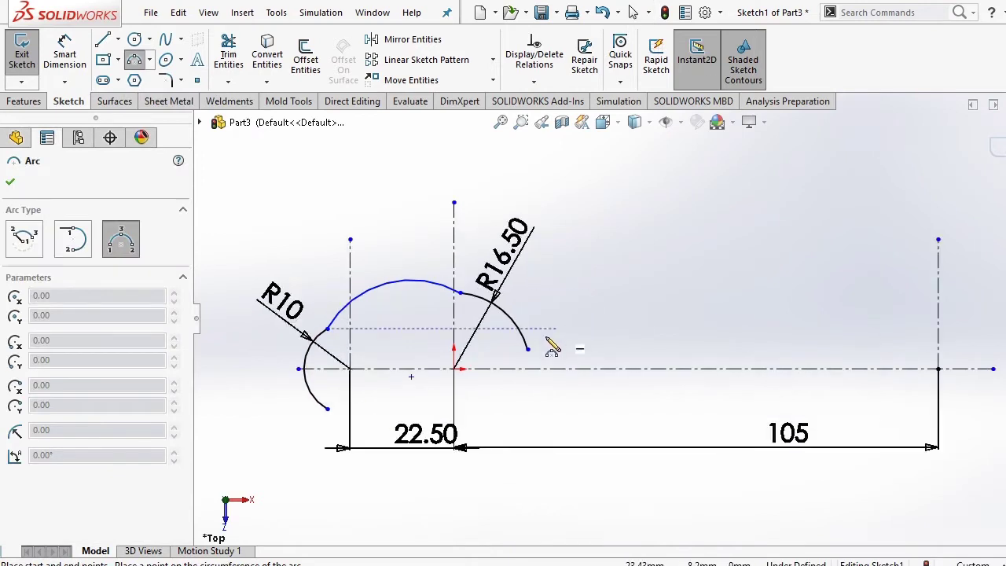
left_click(528, 349)
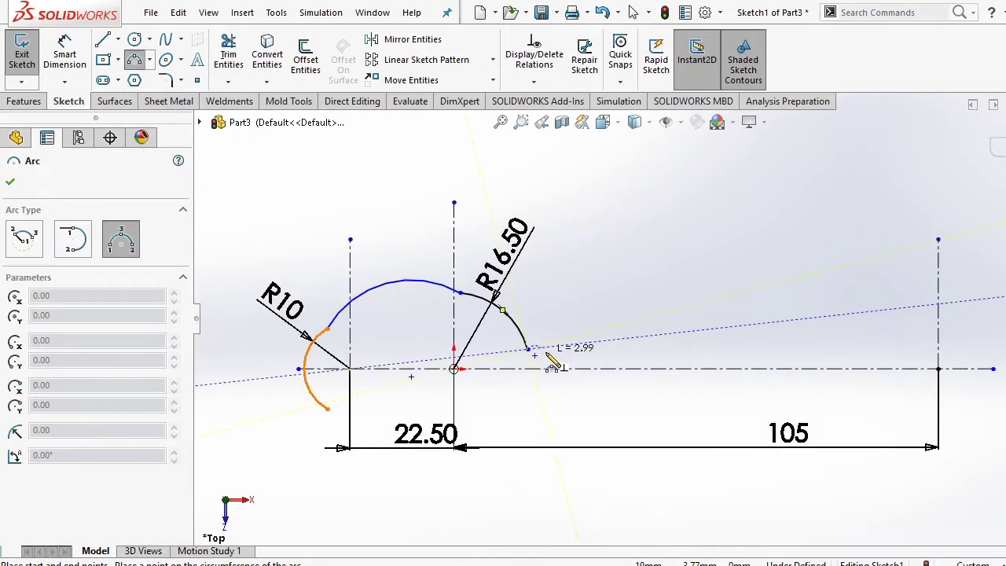
left_click(577, 362)
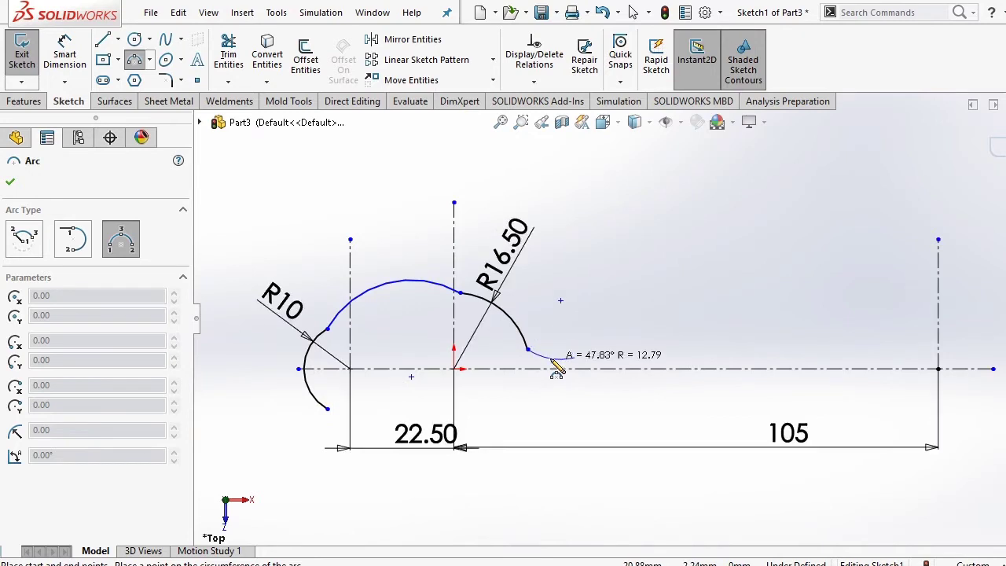
left_click(553, 361)
right_click(633, 272)
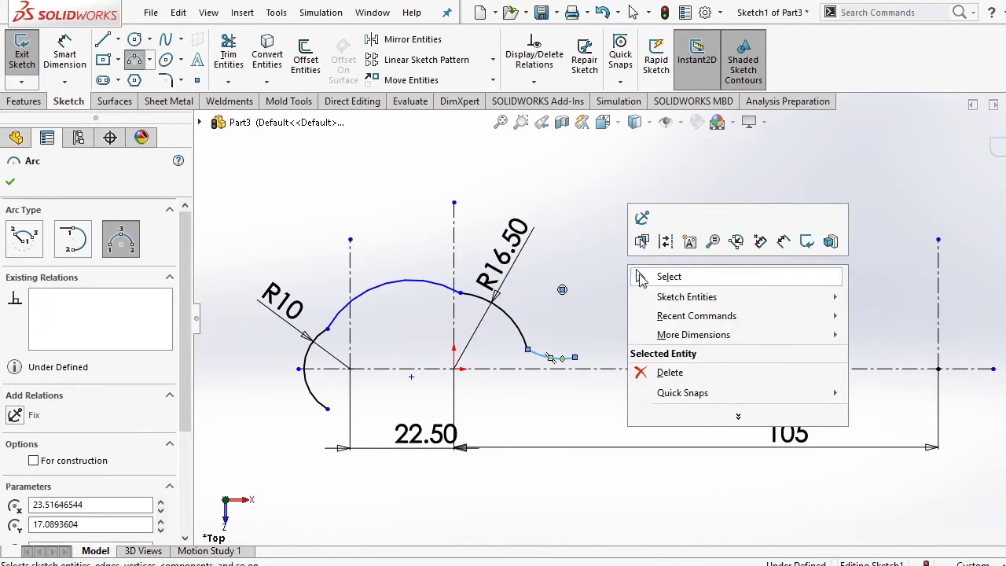
left_click(640, 280)
Step: Give the small arc a radius of 6
scroll(573, 255, "down", 1)
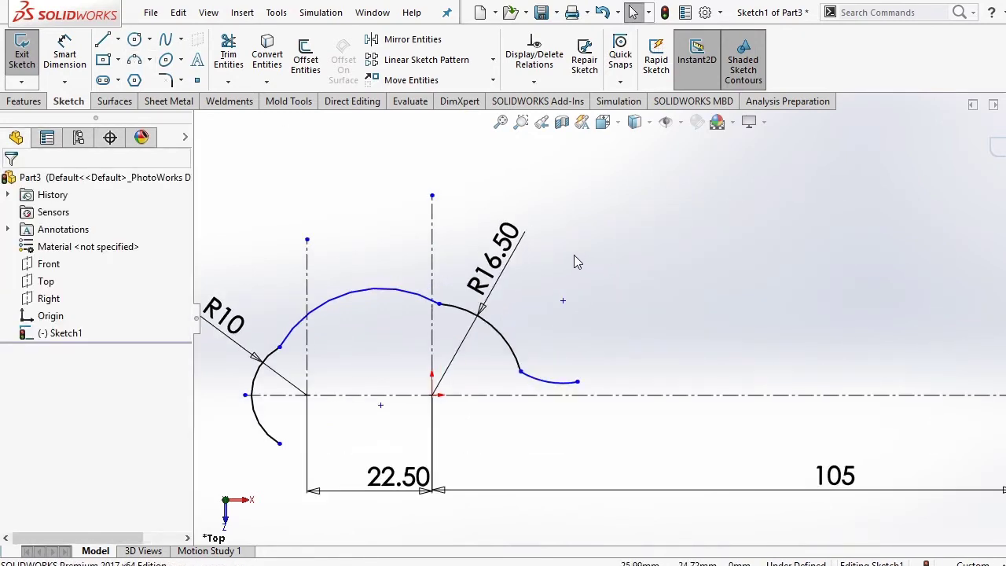
left_click(66, 66)
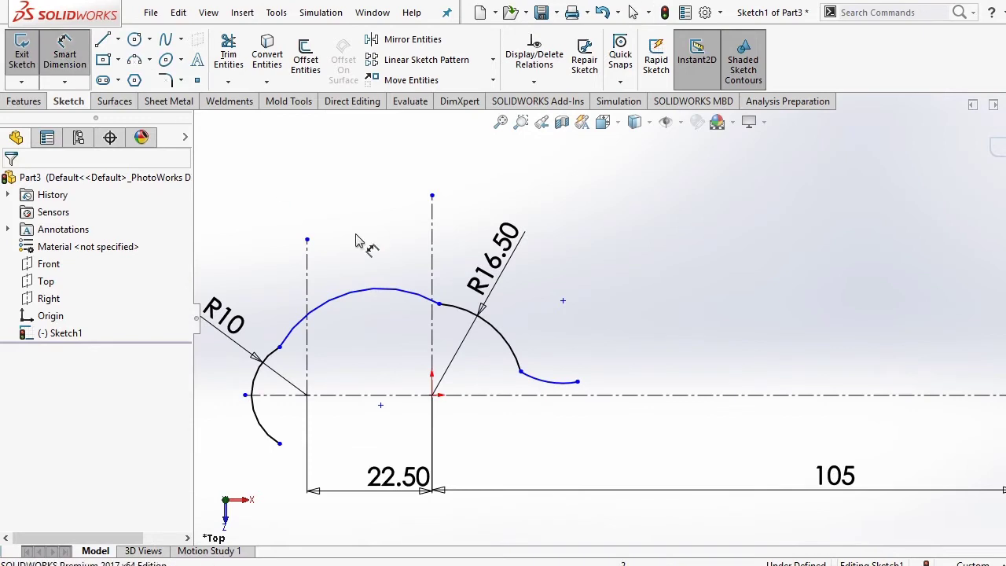
left_click(561, 391)
left_click(612, 343)
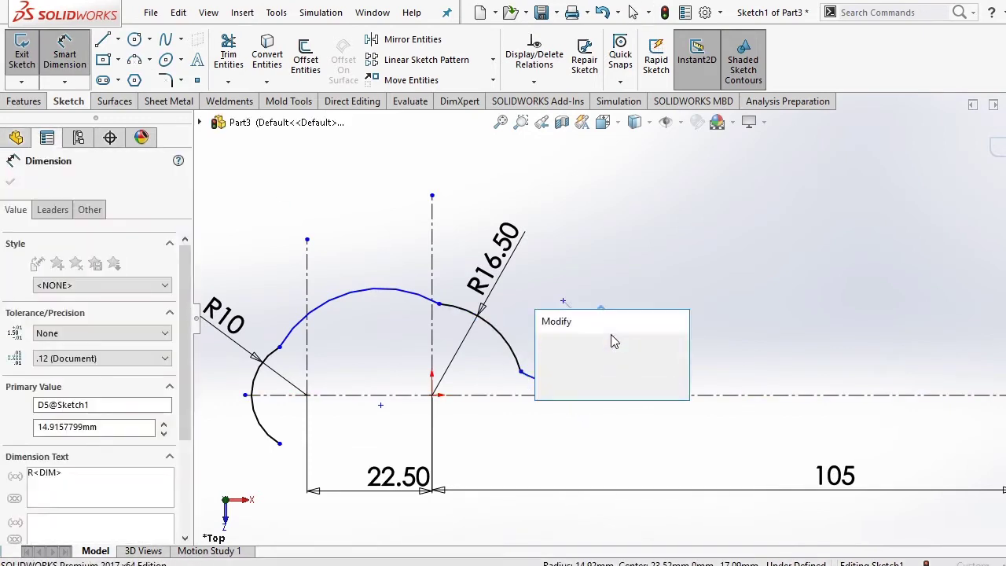
type("6")
key("Return")
right_click(591, 301)
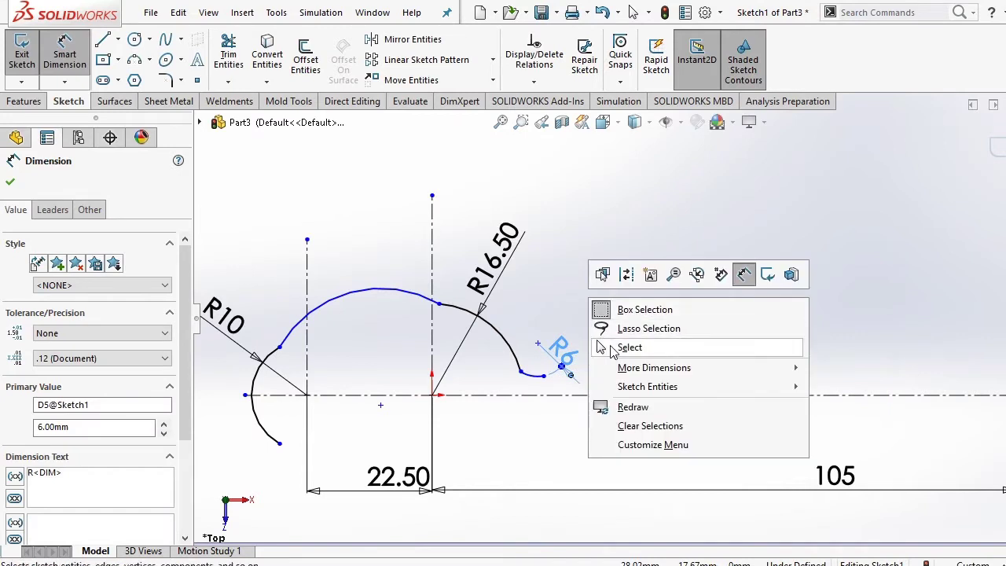
left_click(612, 346)
Step: Place the small arc's centre 9 above the centreline
scroll(610, 346, "down", 3)
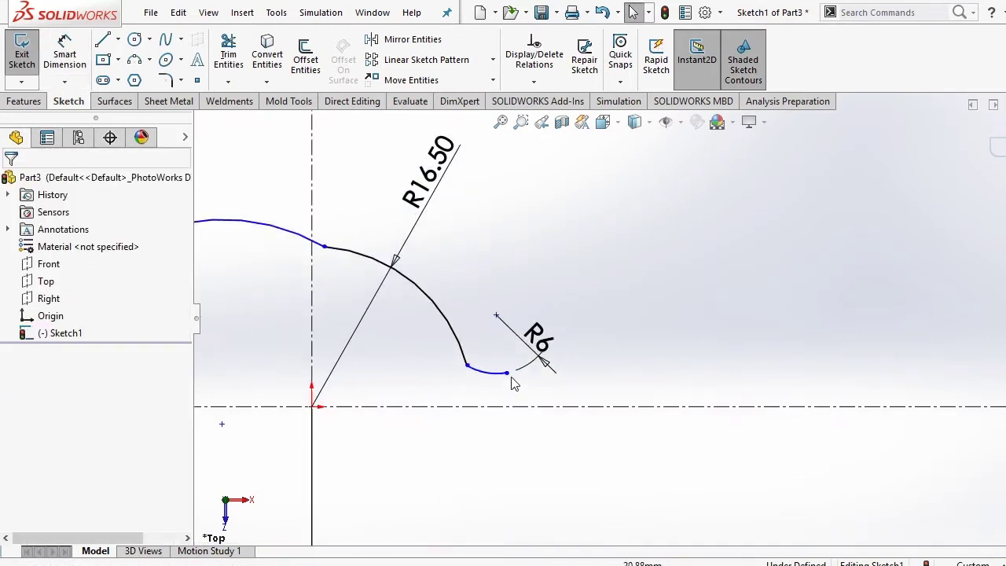
left_click(65, 55)
left_click(496, 315)
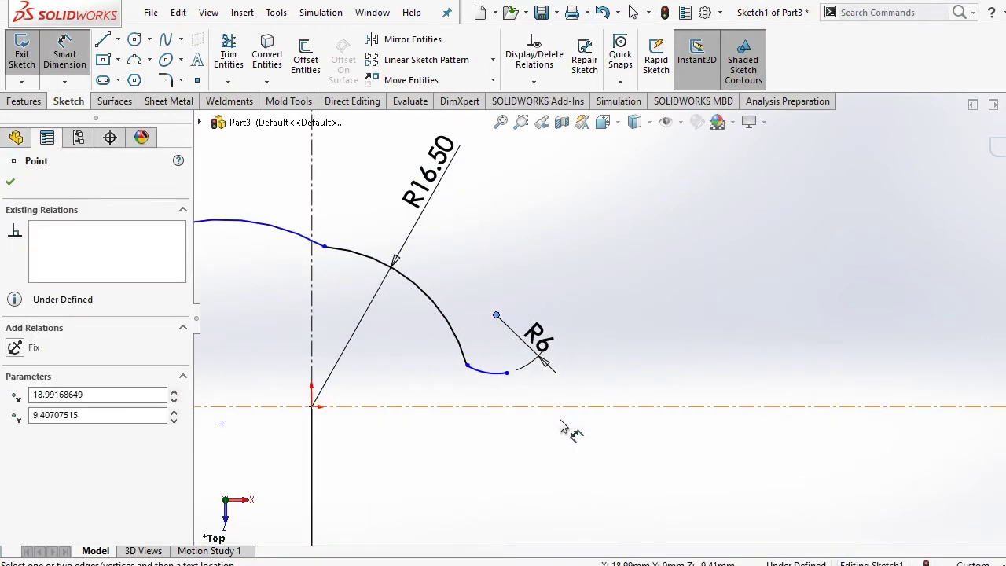
left_click(564, 408)
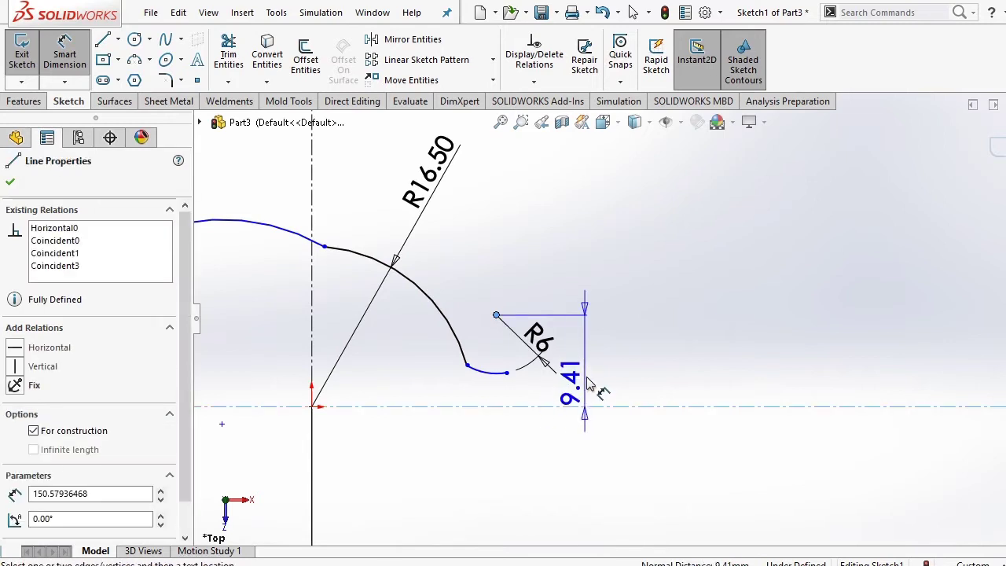
left_click(594, 389)
type("9")
key("Return")
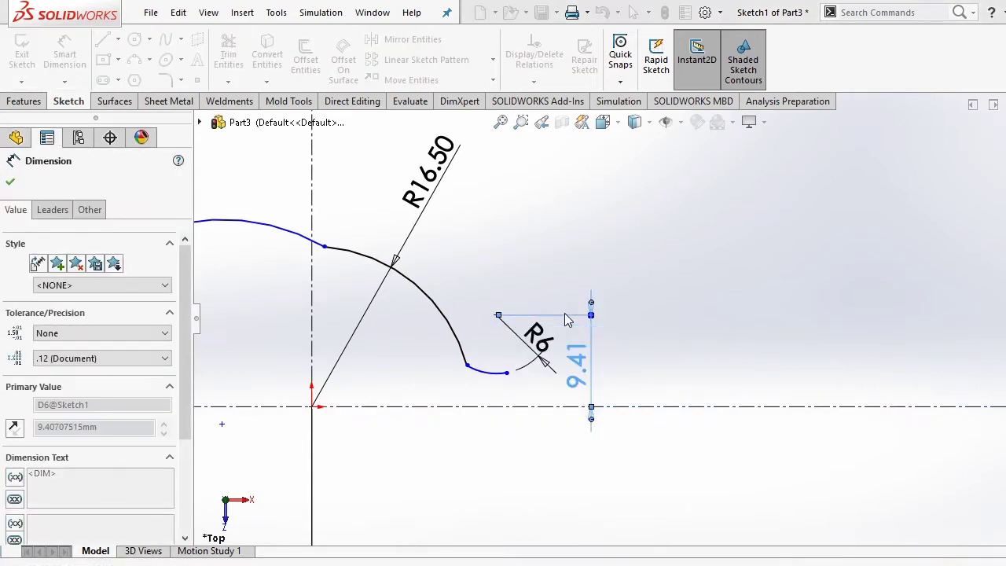
key("Escape")
right_click(643, 263)
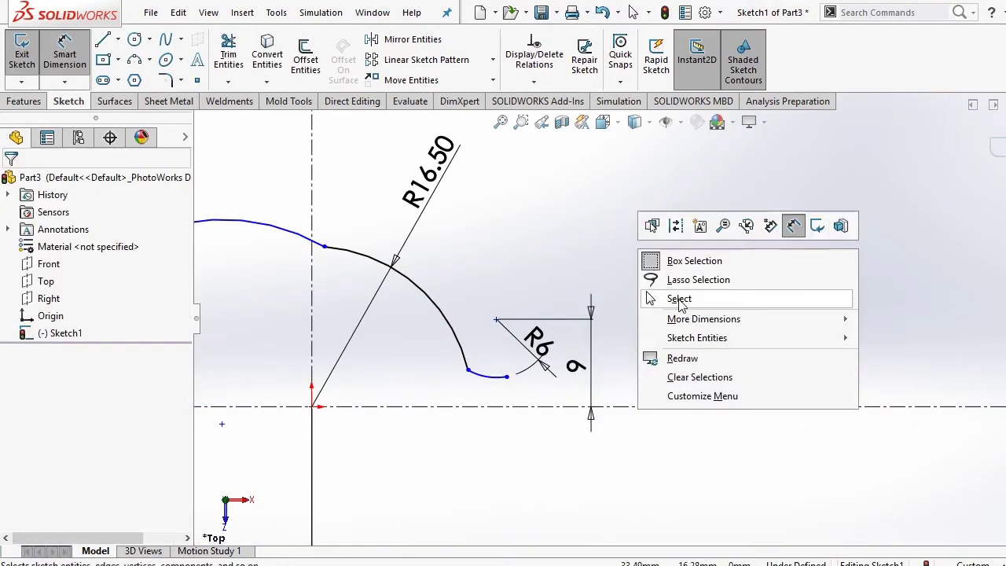
left_click(676, 297)
Step: Make the R16.50 and R6 arcs tangent at their joint
left_click(468, 372)
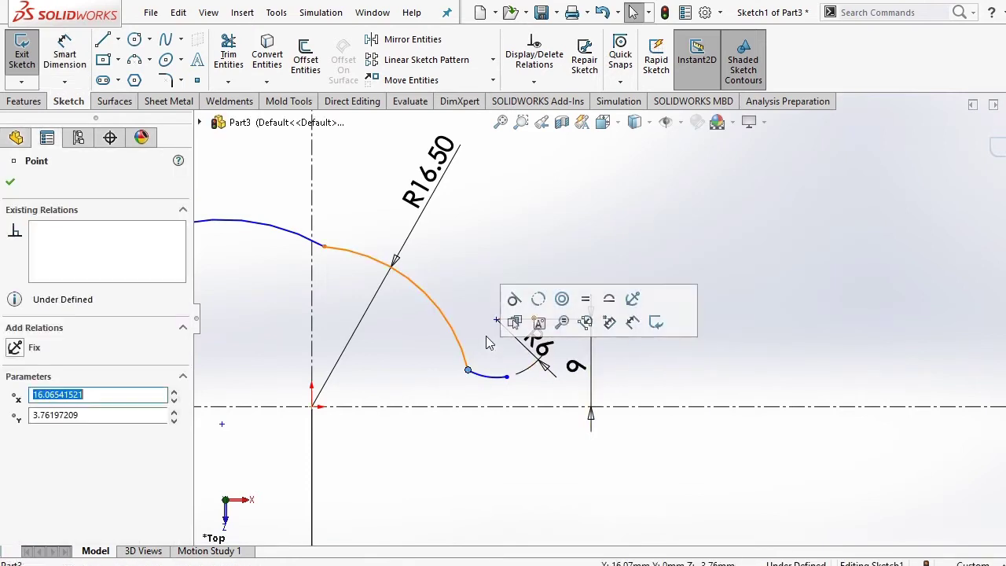
left_click(513, 303)
left_click(476, 272)
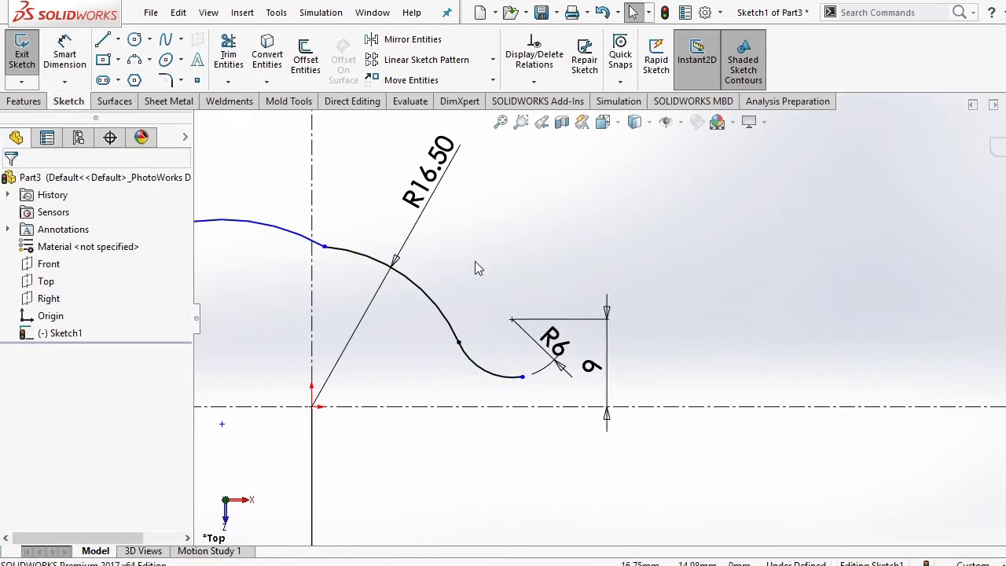
scroll(474, 261, "up", 2)
Step: Try a tangent relation on the top arc's centreline endpoint, then undo it
left_click(418, 271)
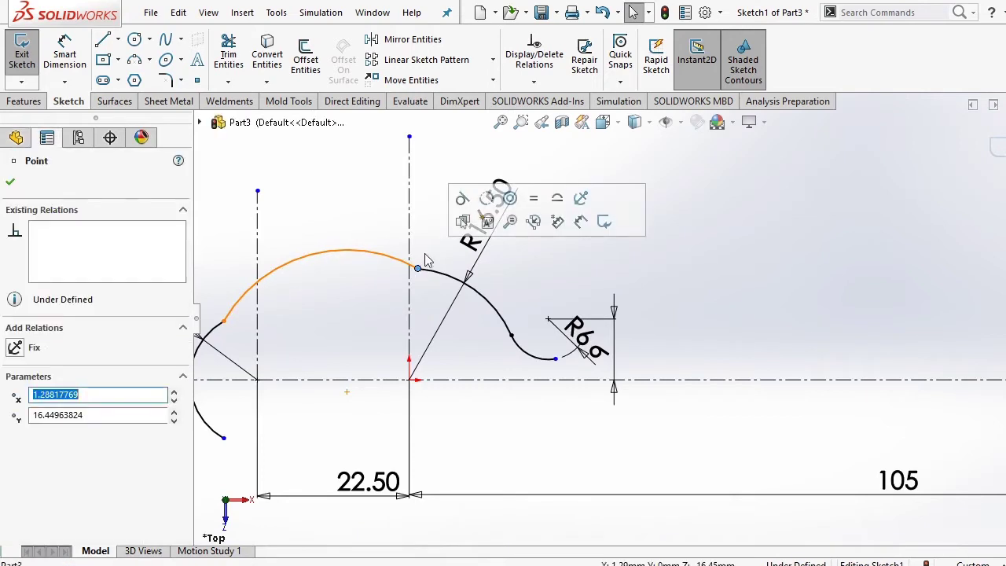
left_click(433, 206)
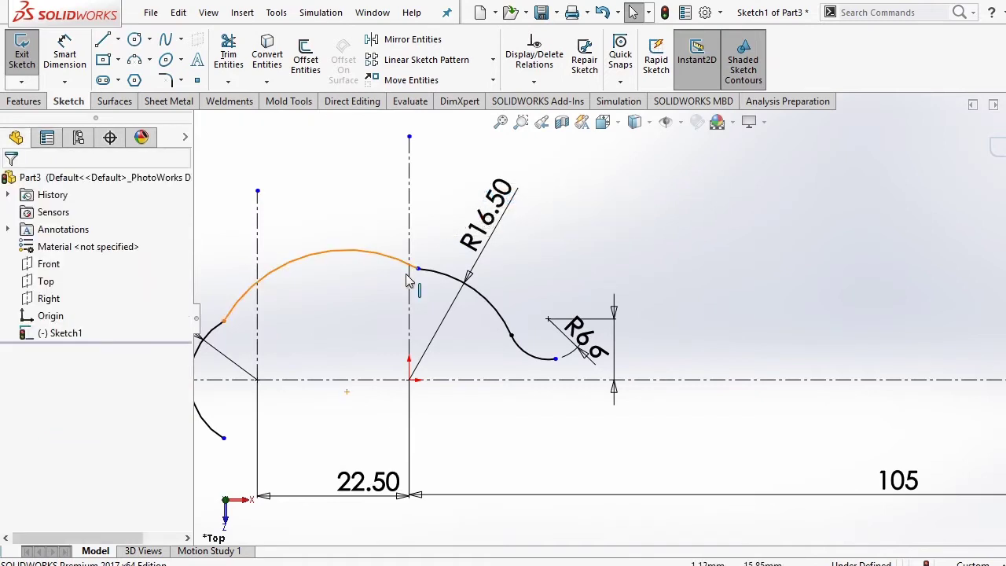
left_click(418, 270)
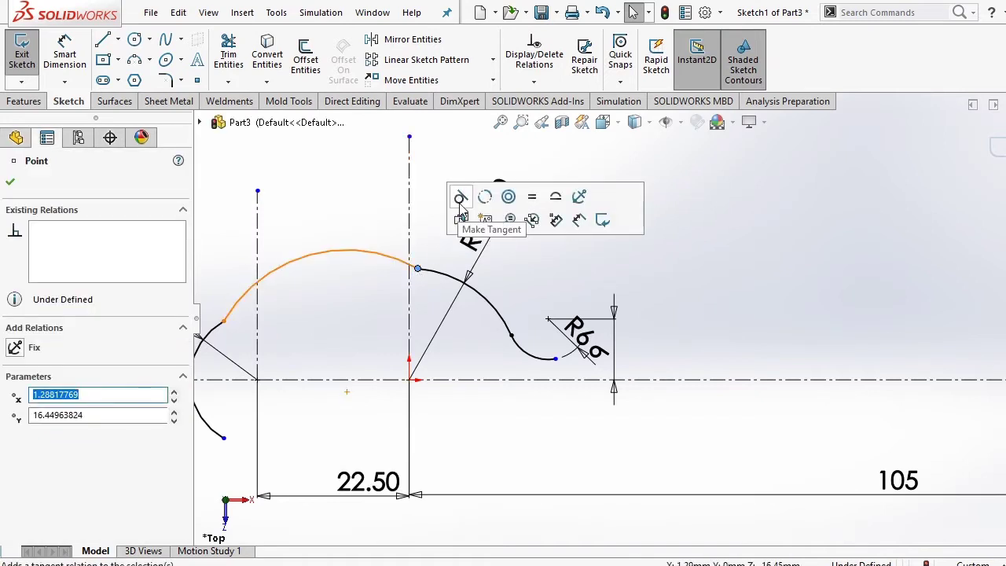
left_click(461, 198)
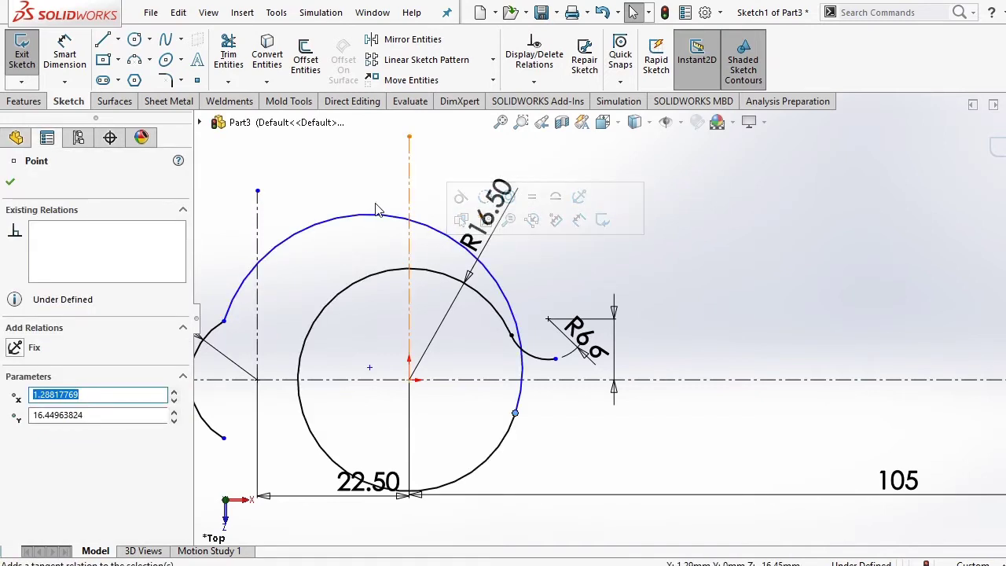
key("ctrl+z")
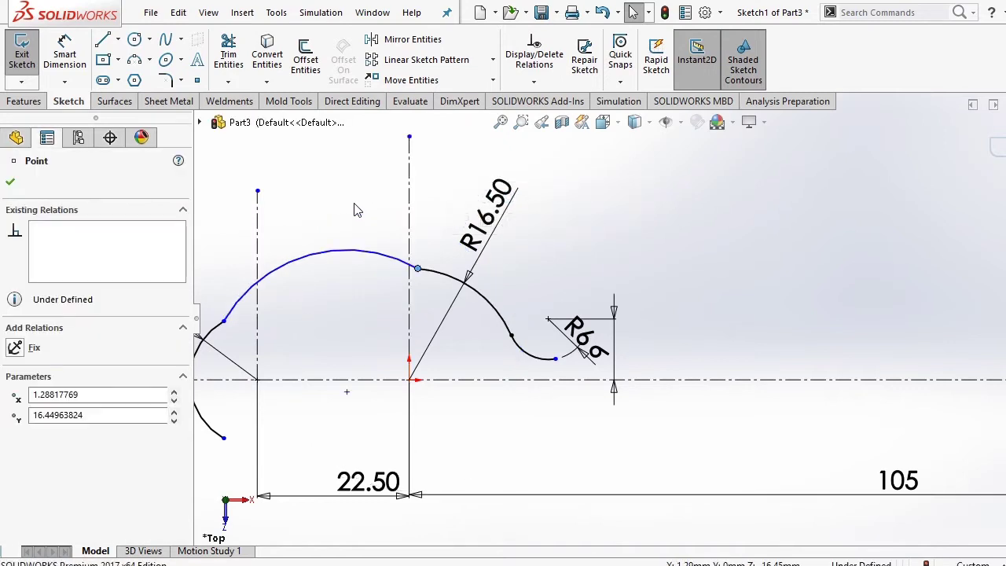
Step: Drag the top bowl arc flatter so its end sits on the vertical centreline
left_click_drag(377, 262, 370, 275)
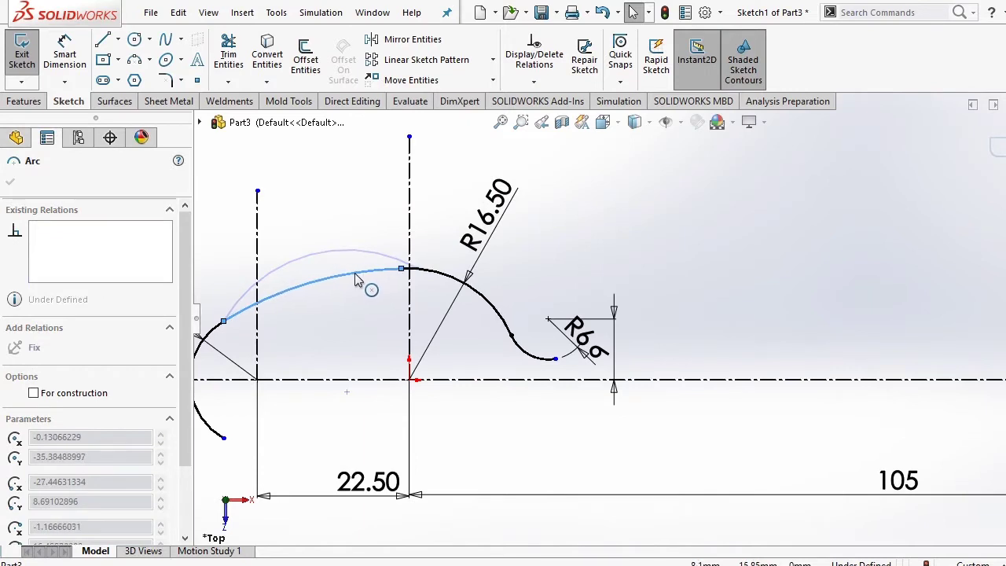
left_click_drag(369, 275, 358, 281)
left_click(331, 258)
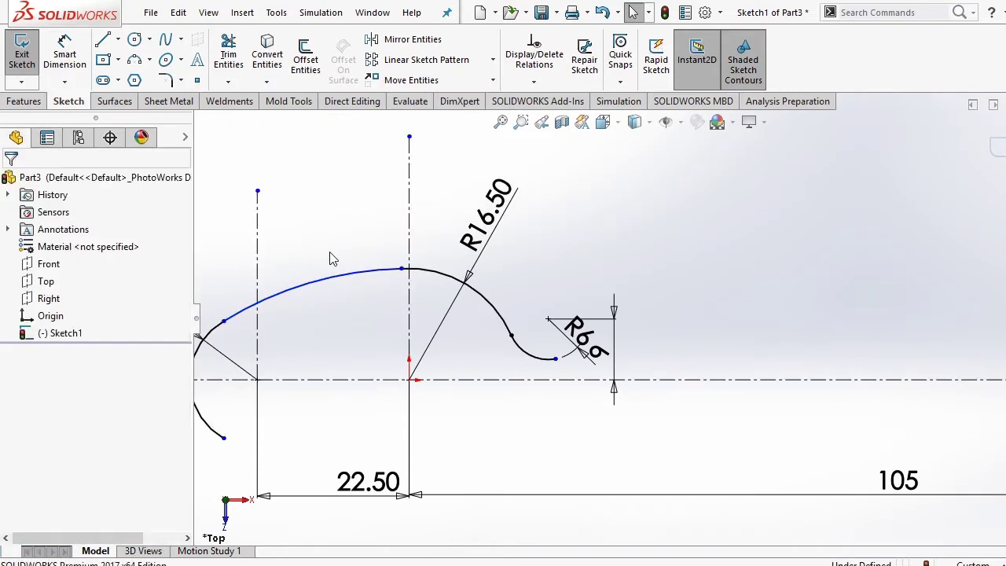
left_click(401, 269)
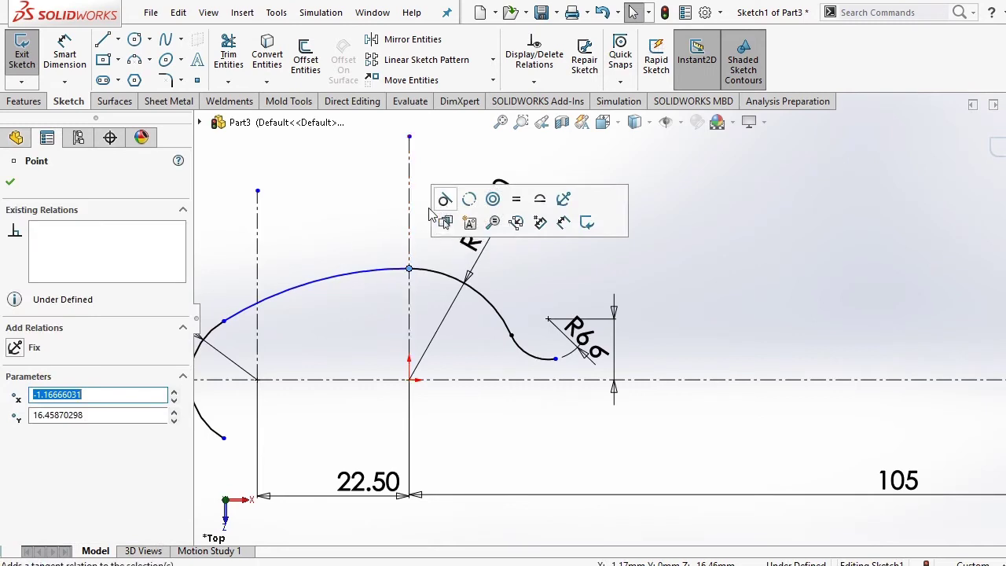
left_click(373, 225)
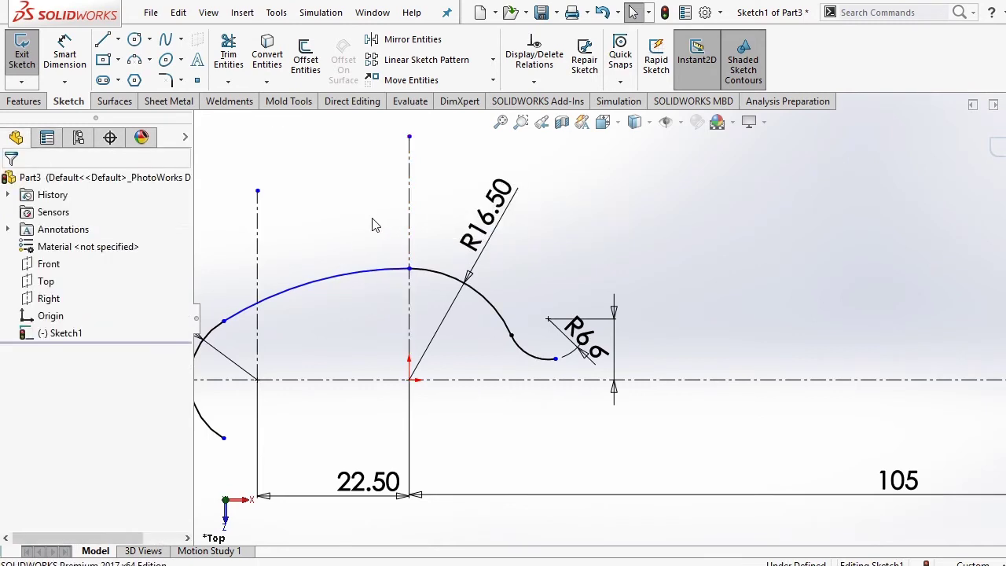
left_click(224, 322)
left_click(267, 250)
left_click(226, 248)
Step: Add a radius dimension to the top bowl arc, currently reading 51.85 mm
left_click(65, 53)
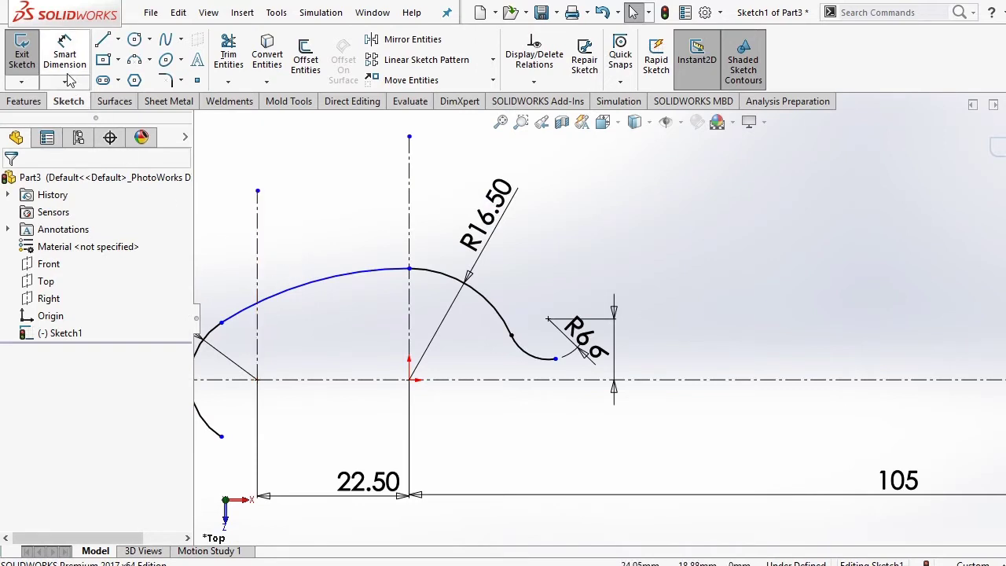
left_click(315, 278)
left_click(312, 237)
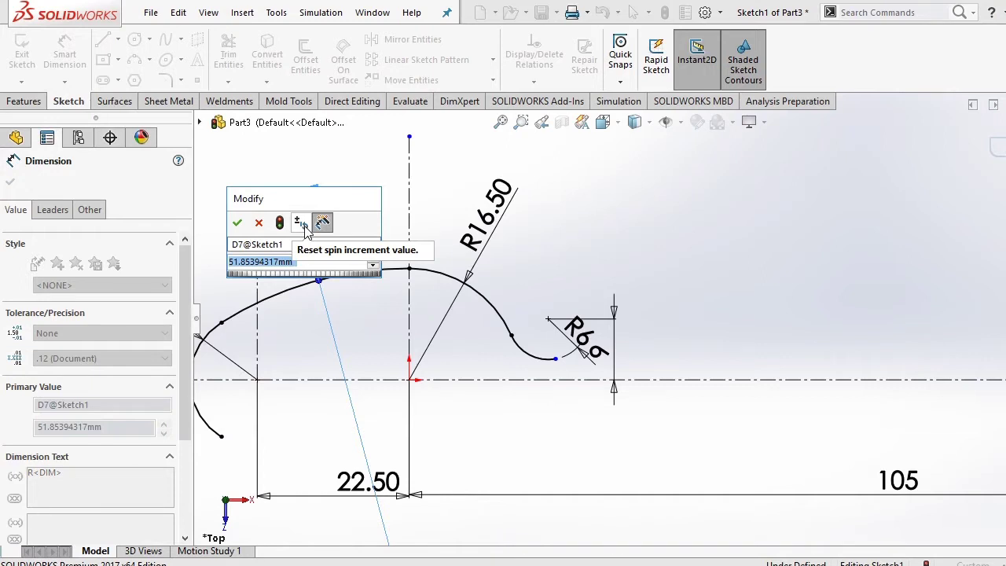
Step: Set the top bowl arc's radius to 40 mm and fit the sketch in view
type("40")
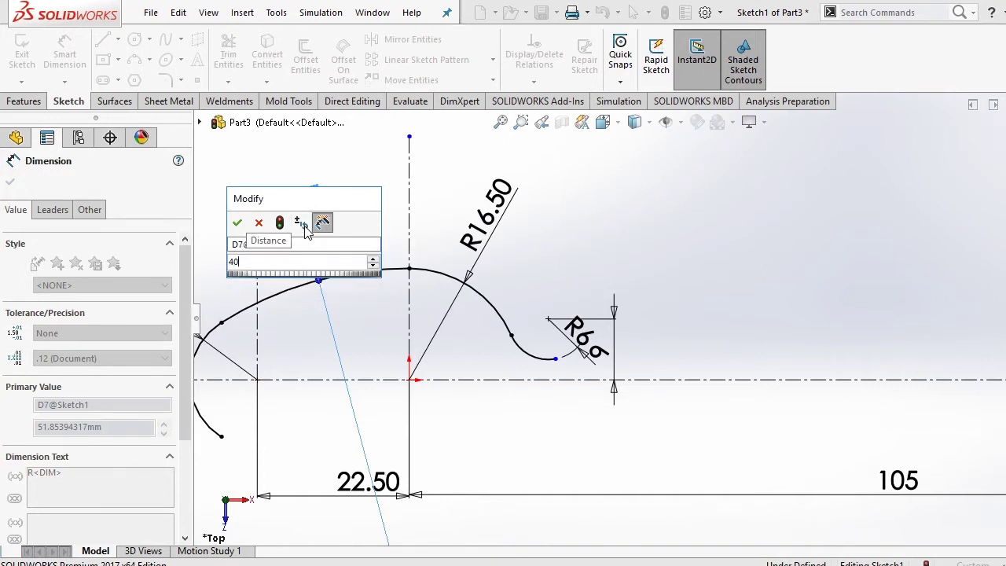
key("Return")
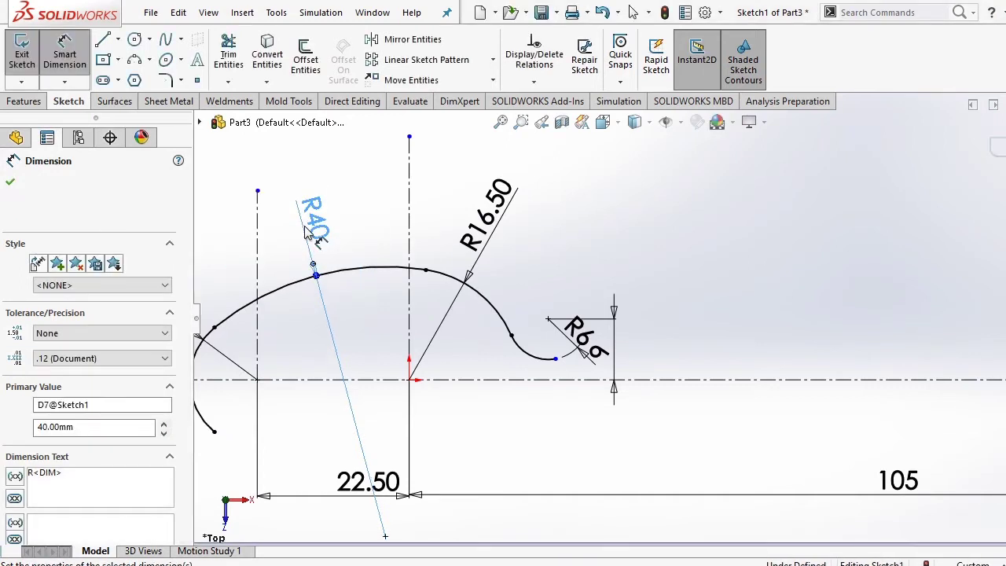
left_click(377, 207)
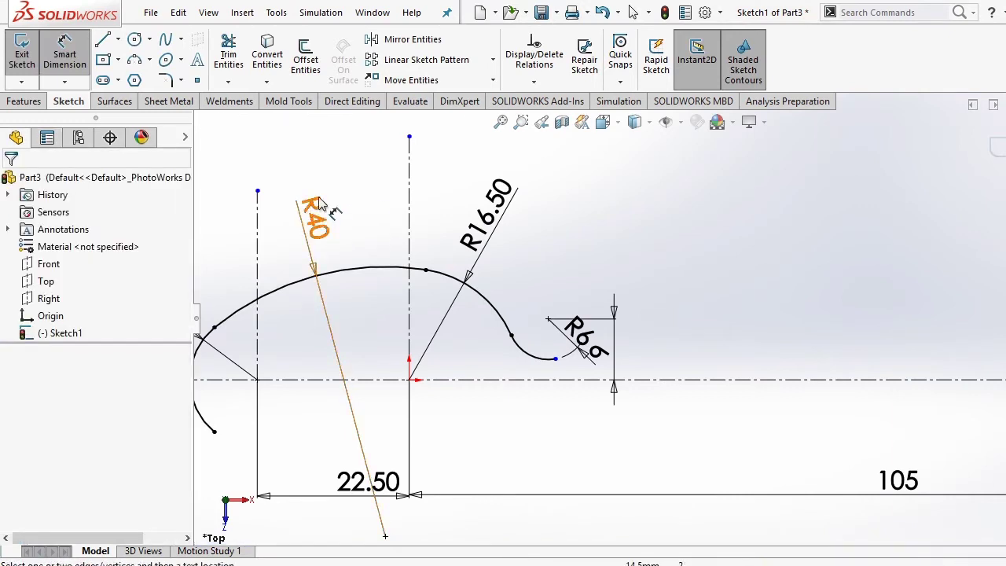
right_click(380, 206)
left_click(401, 227)
key("f")
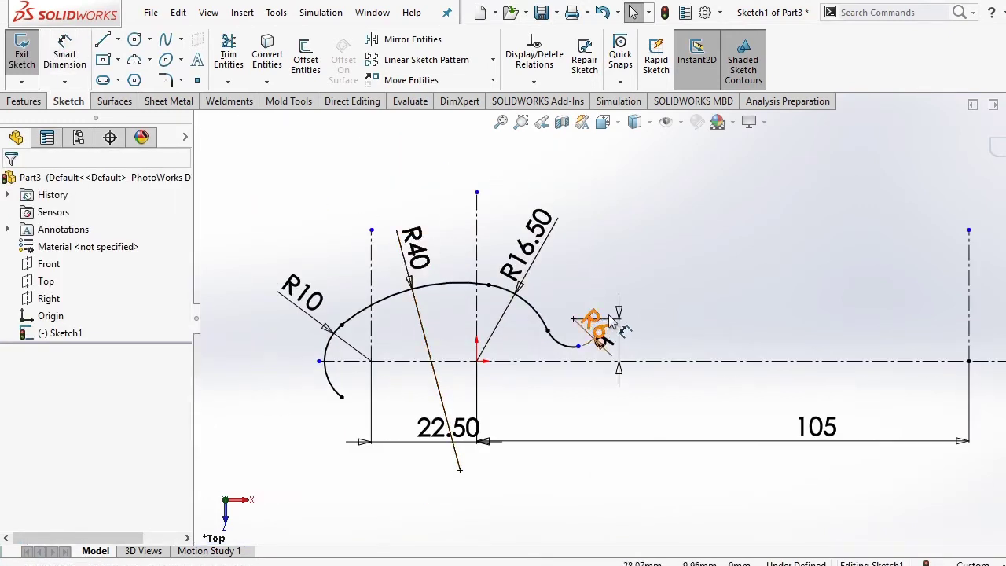
Step: Move the R6 label up-left, clear of the 9 dimension, and bring up the spoon reference drawing
left_click_drag(597, 328, 580, 302)
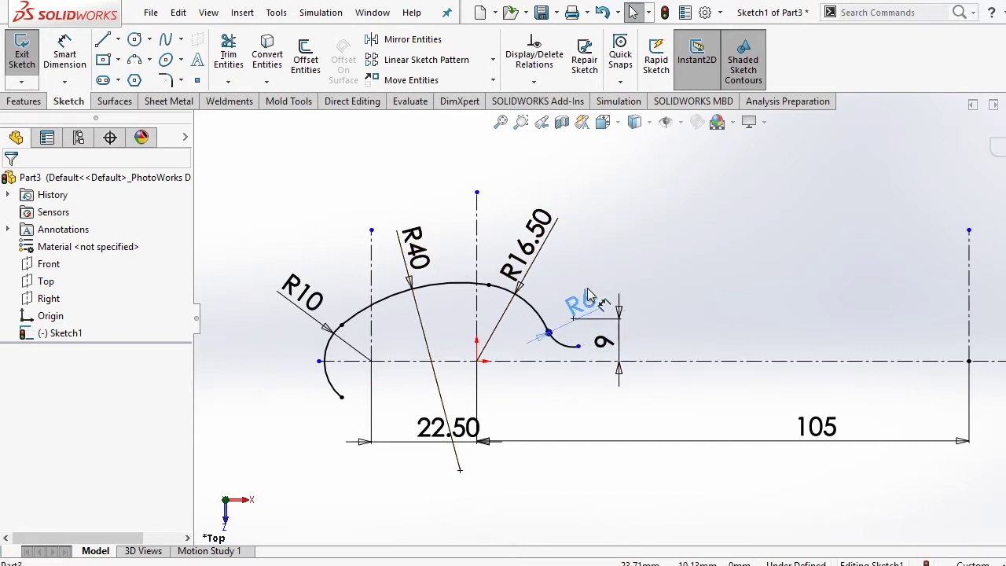
left_click(641, 280)
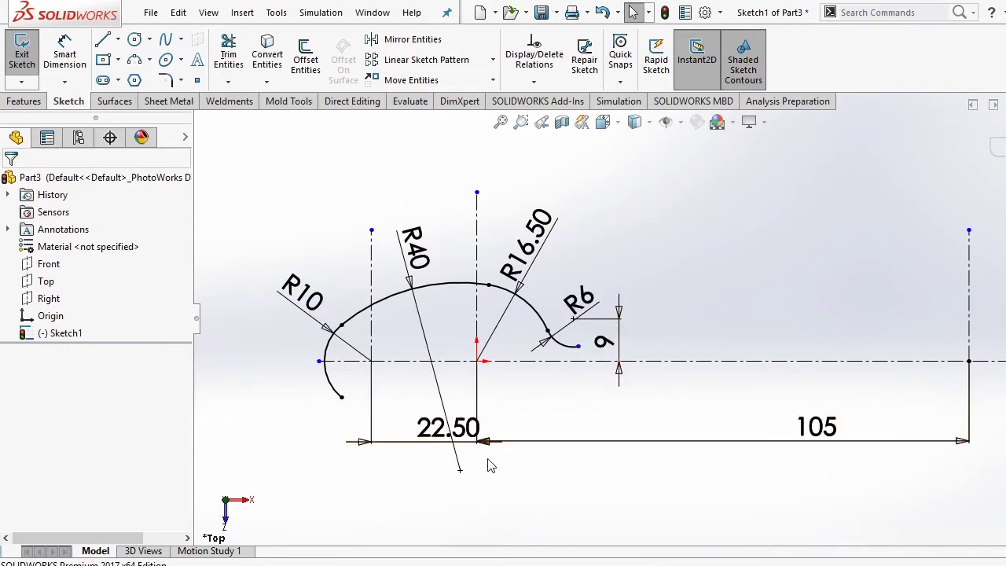
left_click(481, 564)
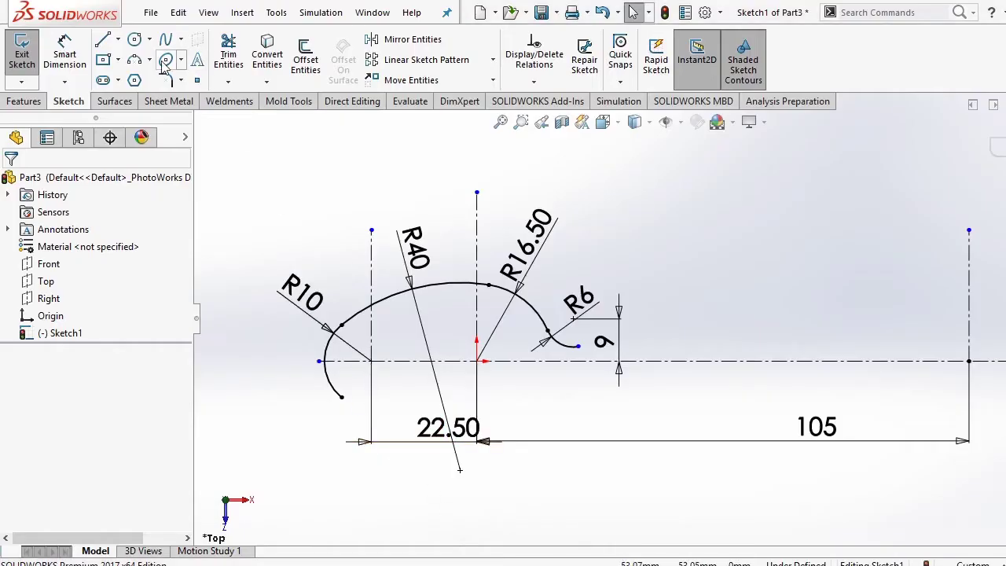
Step: Draw a centrepoint arc centred at the 105 line's end for the handle tip
left_click(149, 61)
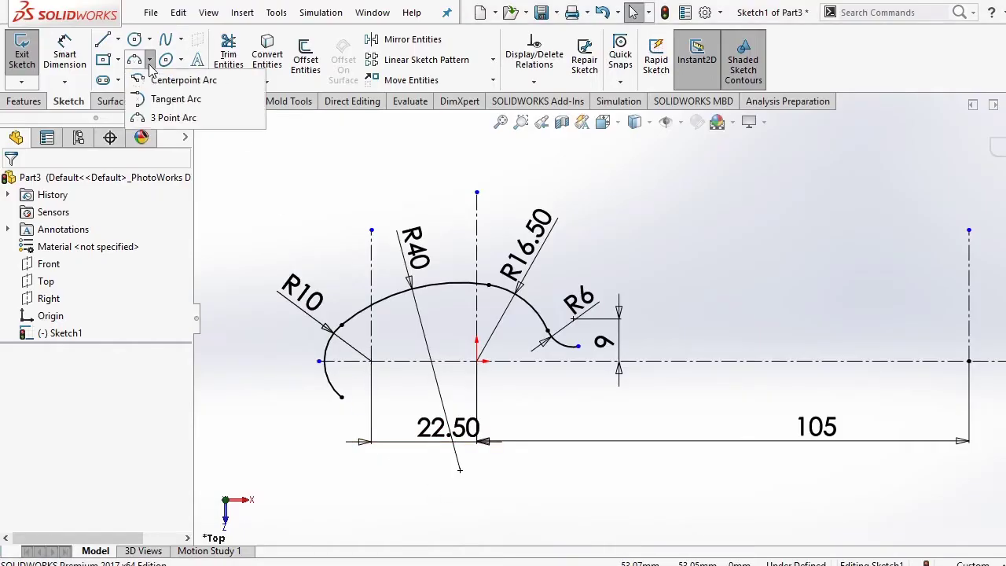
left_click(169, 99)
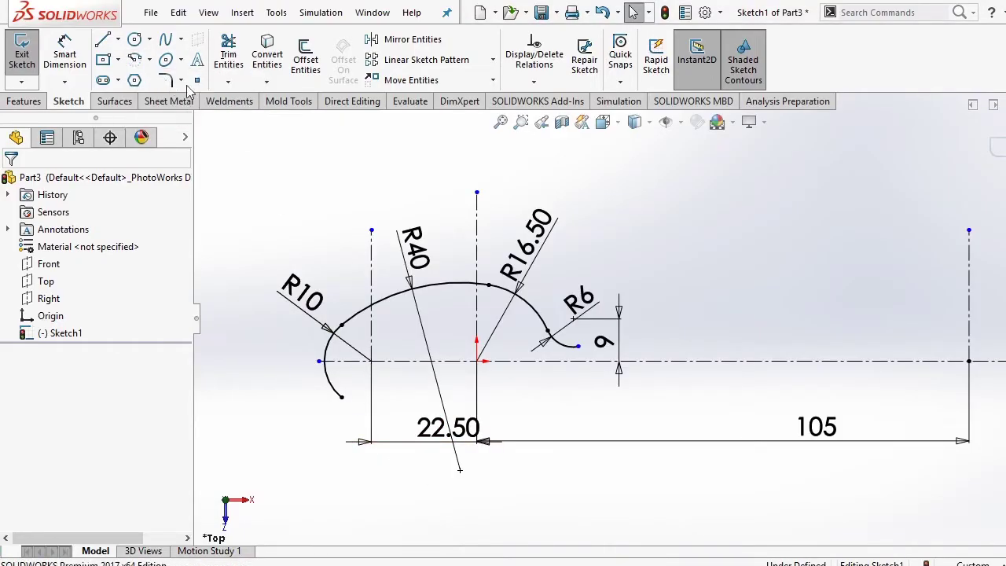
left_click(969, 361)
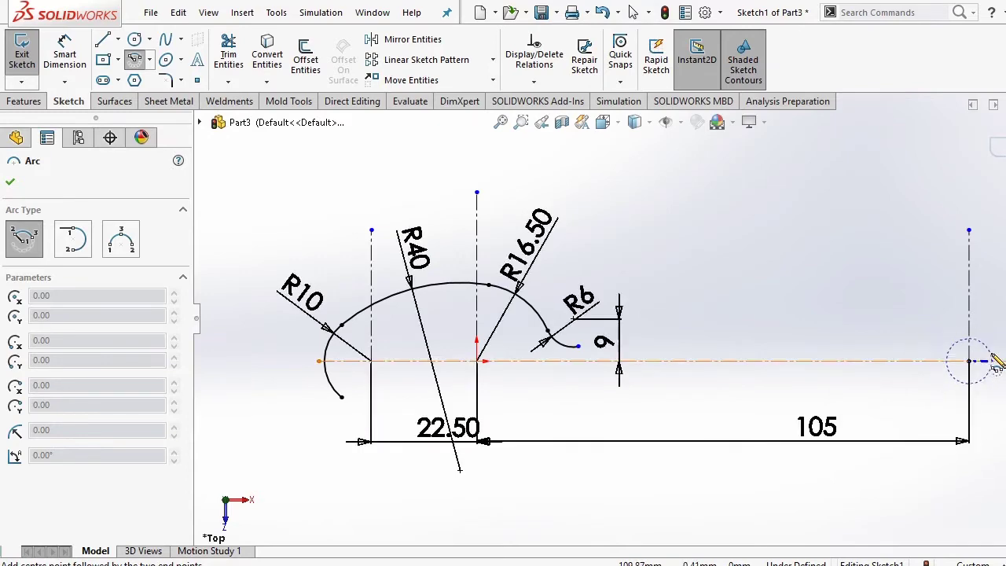
left_click(968, 311)
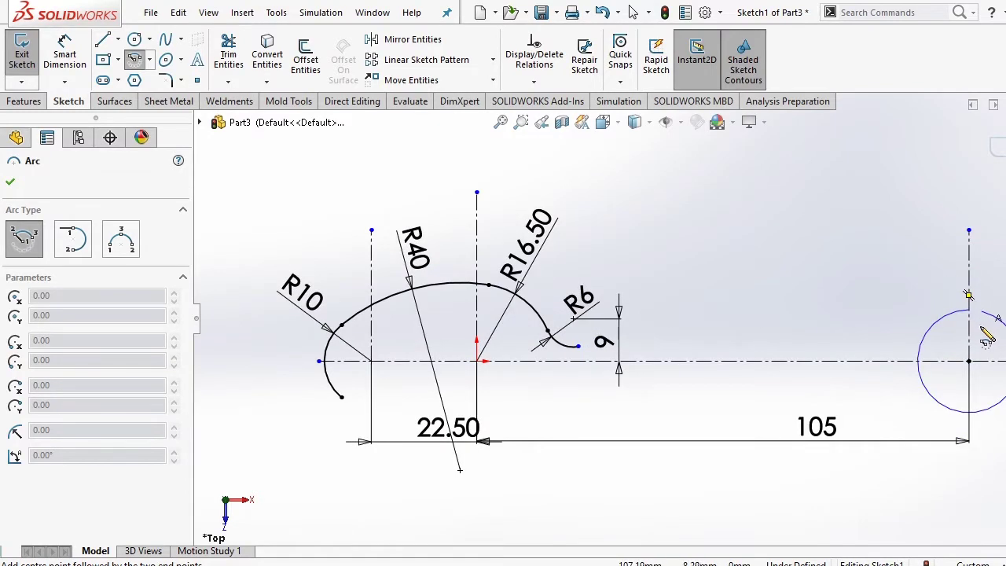
left_click(984, 397)
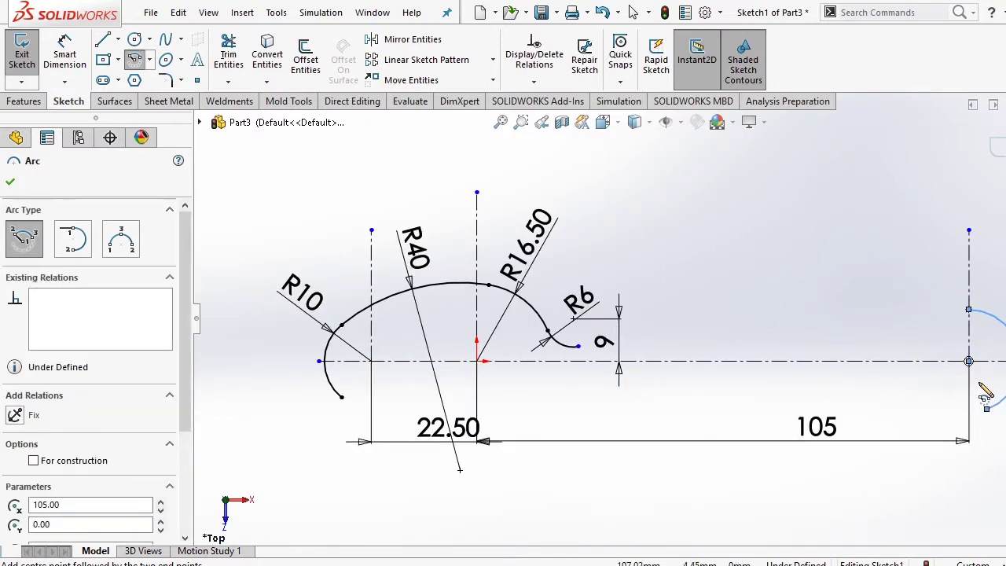
key("Escape")
key("f")
Step: Dimension the handle-end arc to R6
left_click(64, 55)
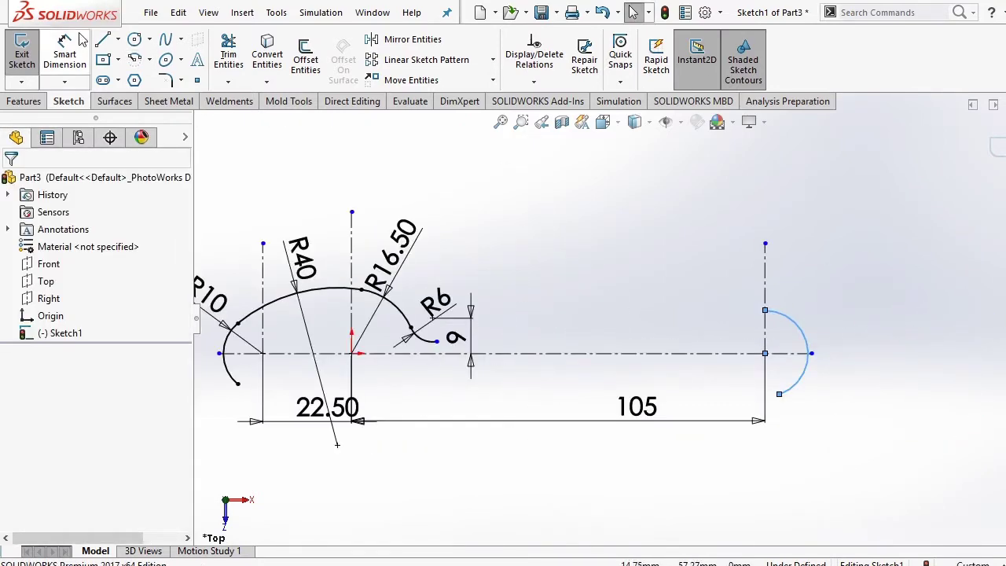
left_click(805, 329)
left_click(823, 317)
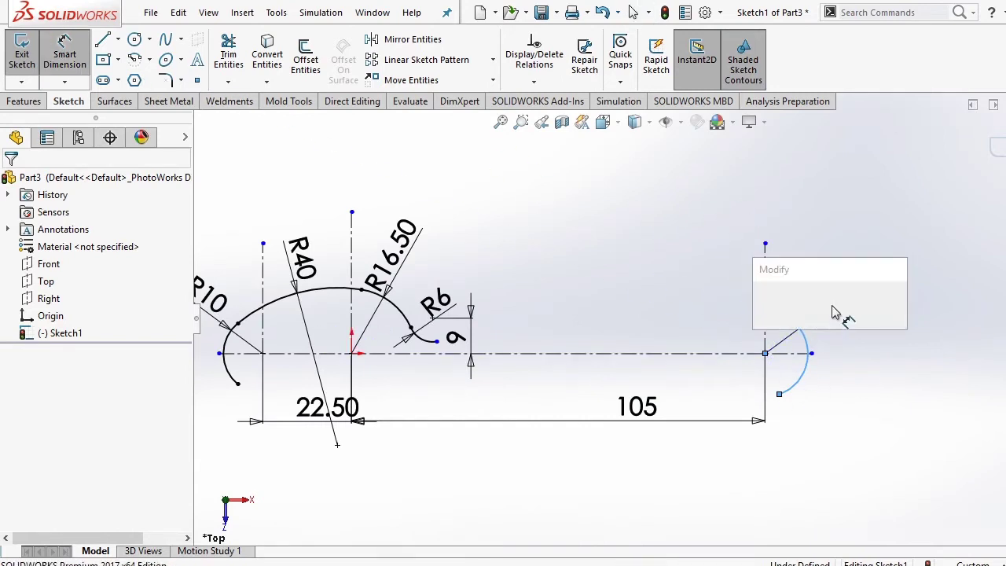
type("6.00mm")
key("Return")
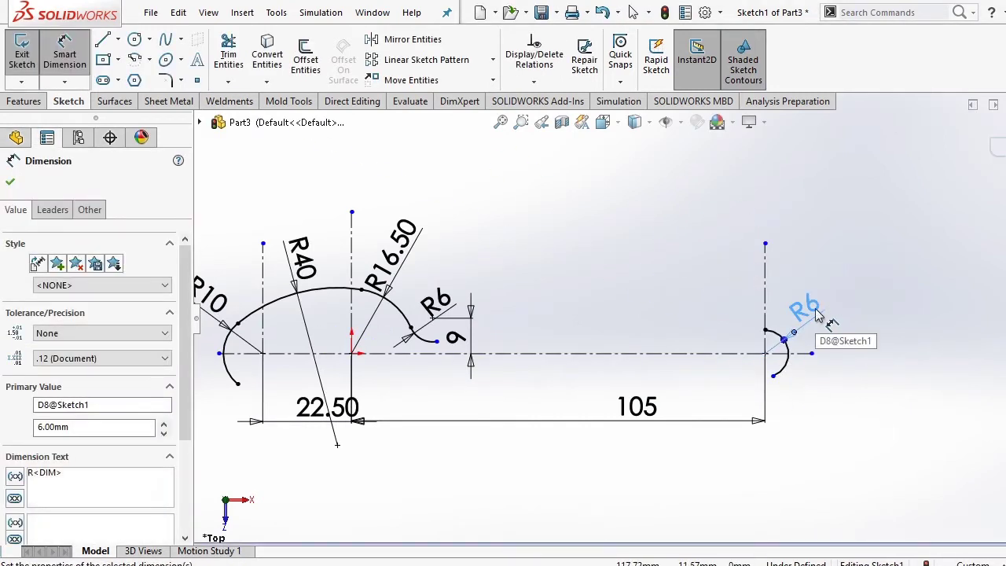
key("Escape")
Step: Add a Vertical relation between the handle-end arc's two points
left_click(772, 376)
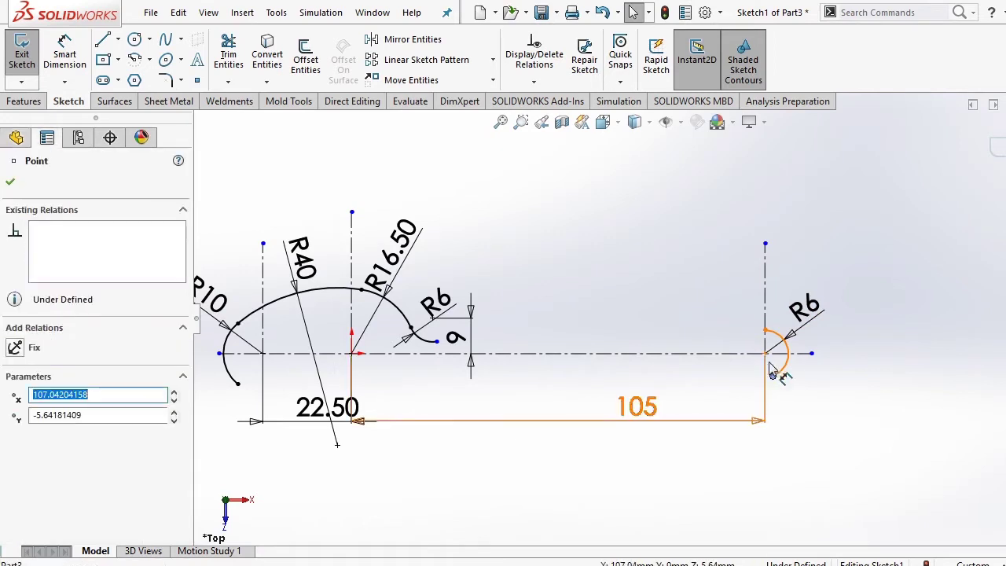
left_click(765, 330, "ctrl")
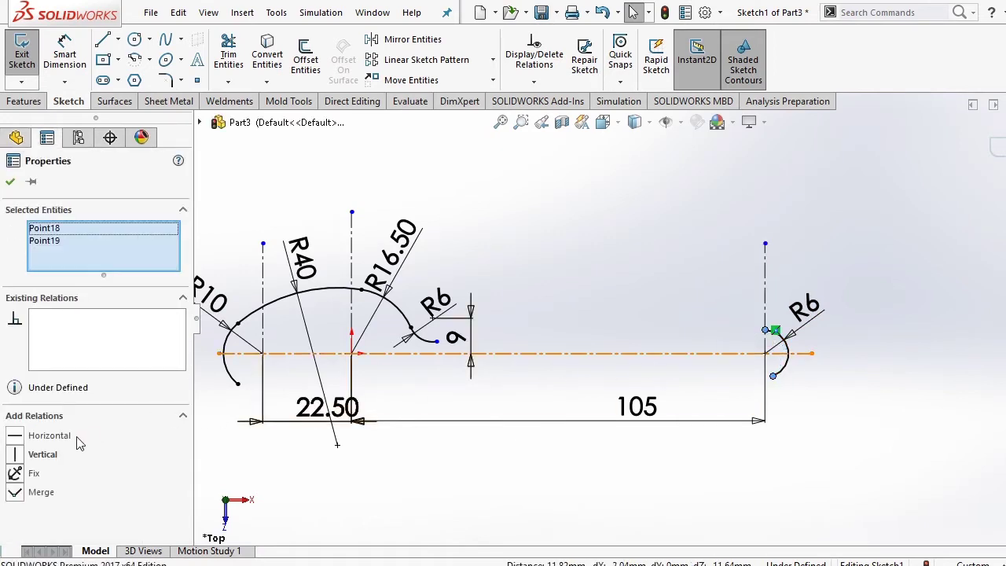
left_click(43, 454)
left_click(613, 221)
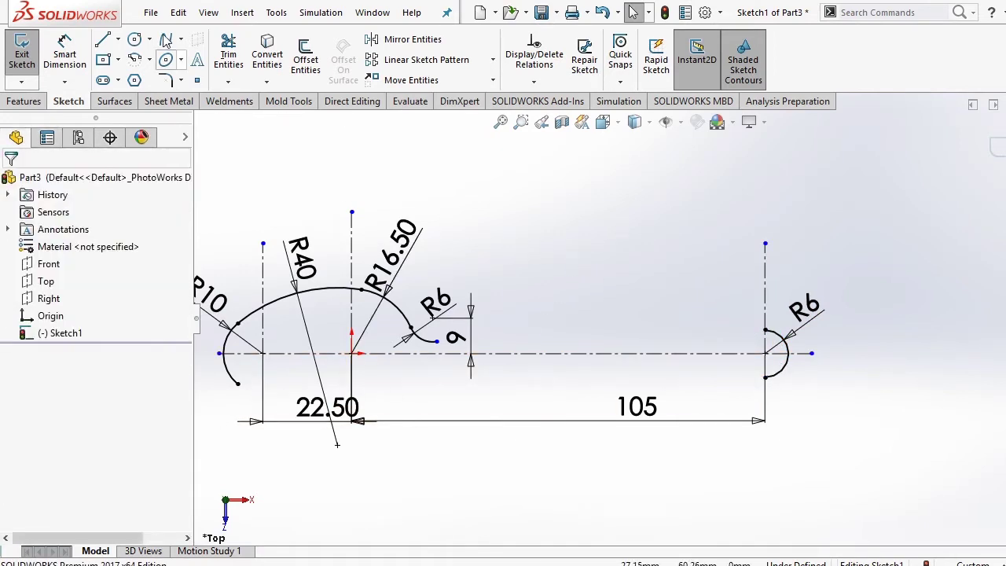
Step: Draw a shallow three-point arc from the handle-end R6 arc to the neck arc
left_click(150, 60)
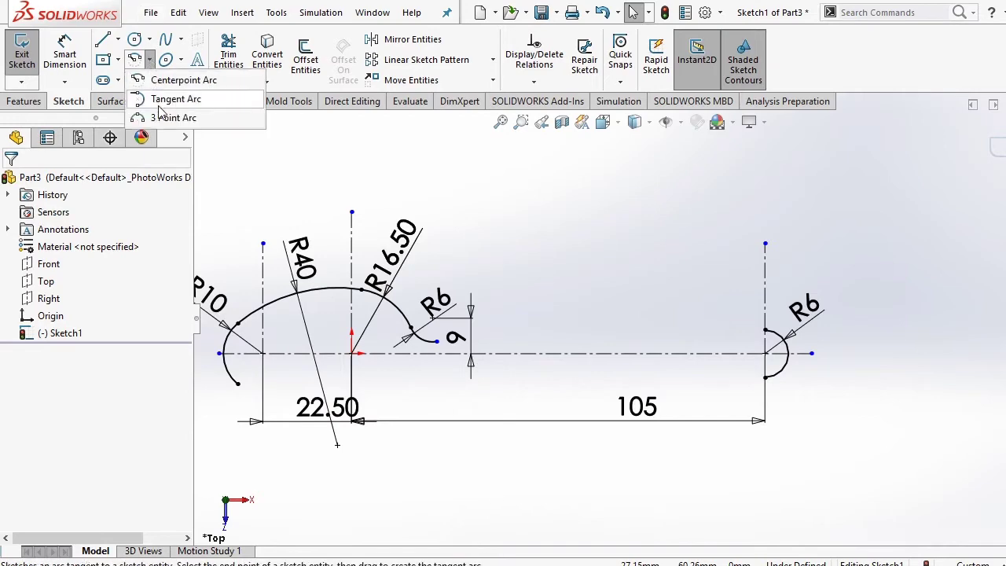
left_click(163, 118)
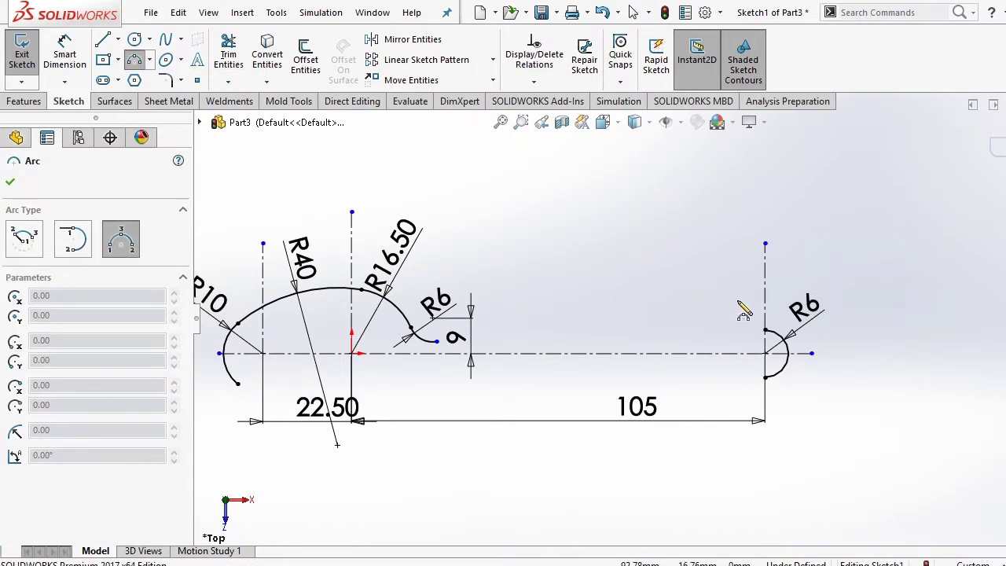
left_click(765, 330)
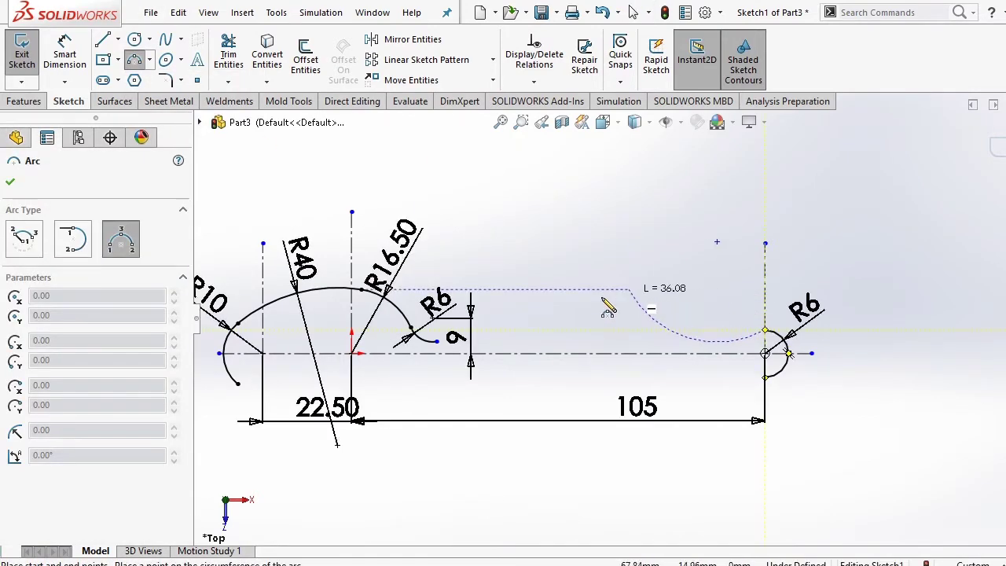
left_click(437, 341)
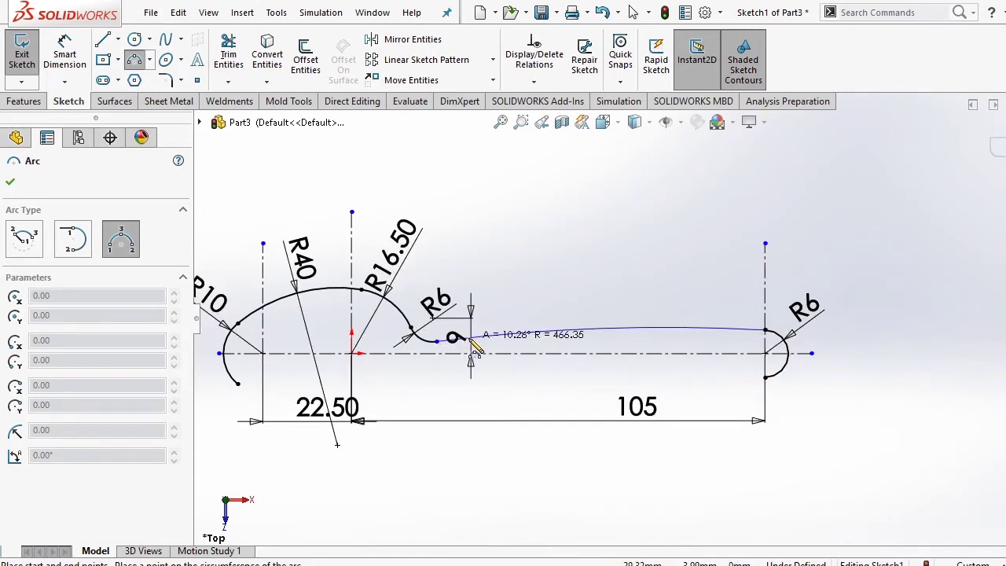
left_click(481, 338)
right_click(542, 240)
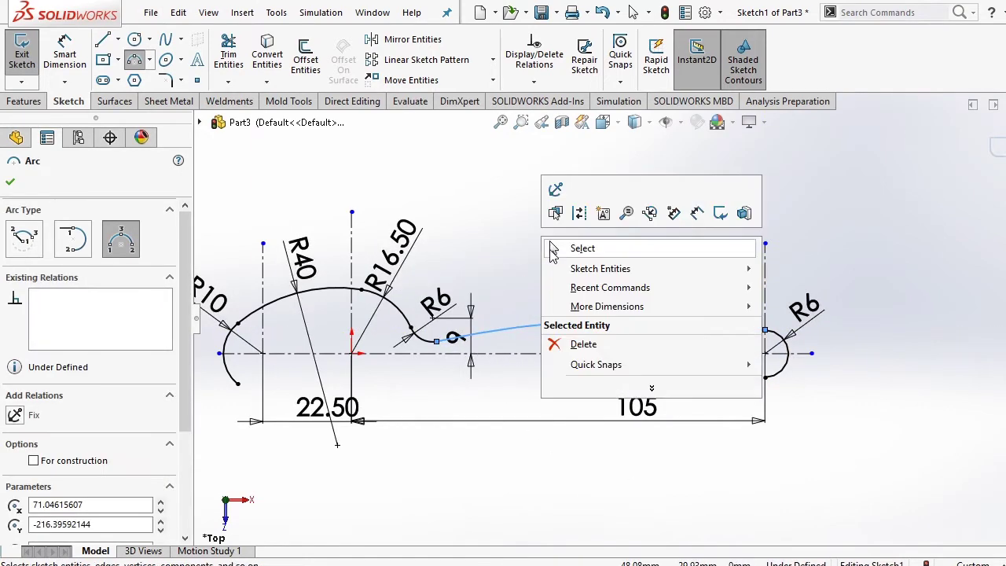
left_click(554, 244)
scroll(466, 332, "down", 2)
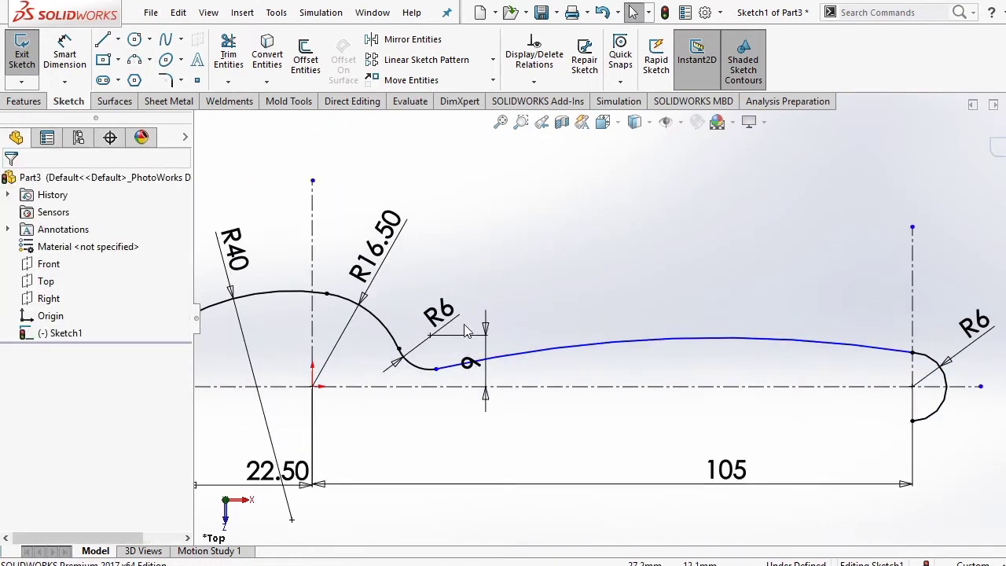
Step: Dimension the long handle arc to R600, fully defining the half-profile
left_click(437, 370)
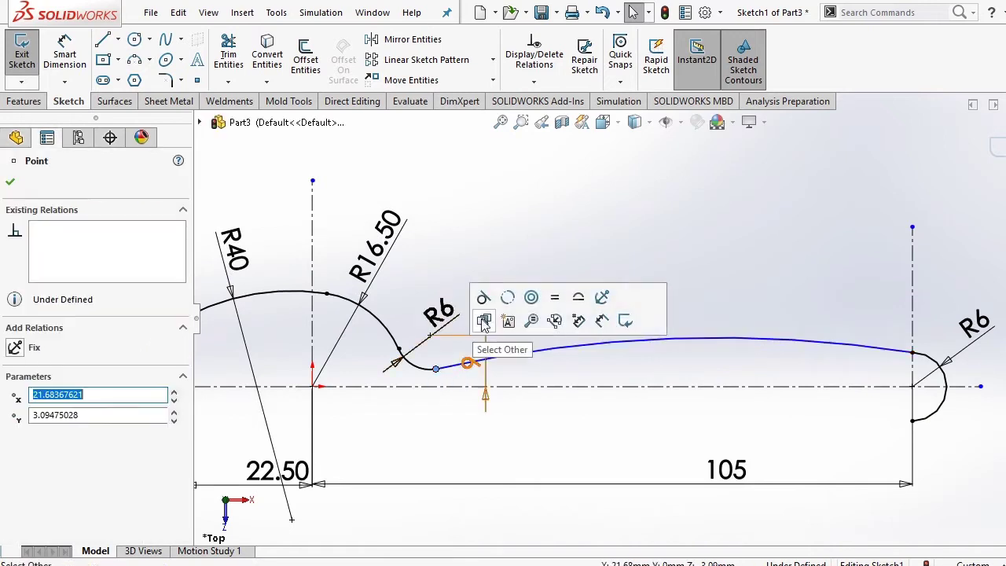
left_click(456, 254)
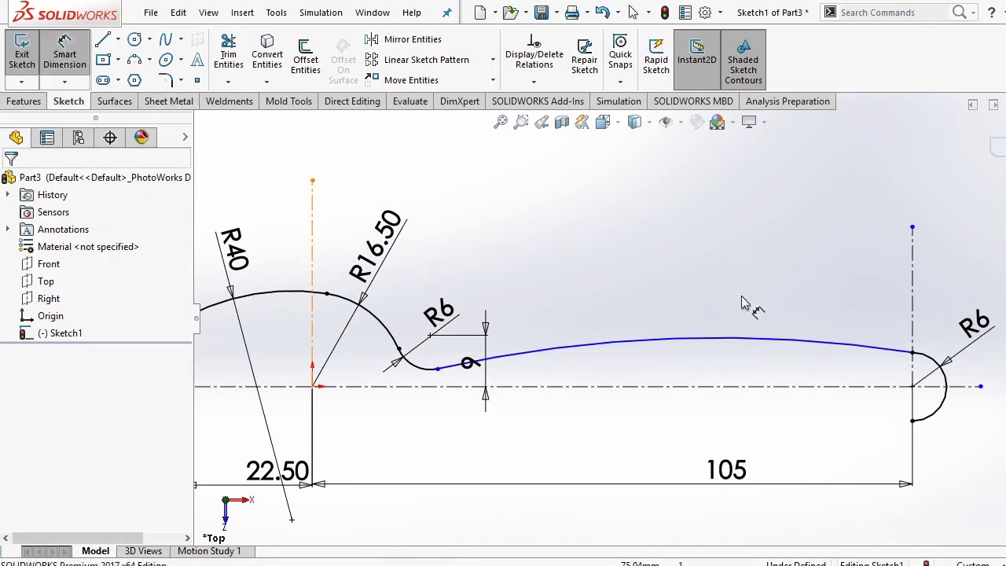
left_click(734, 339)
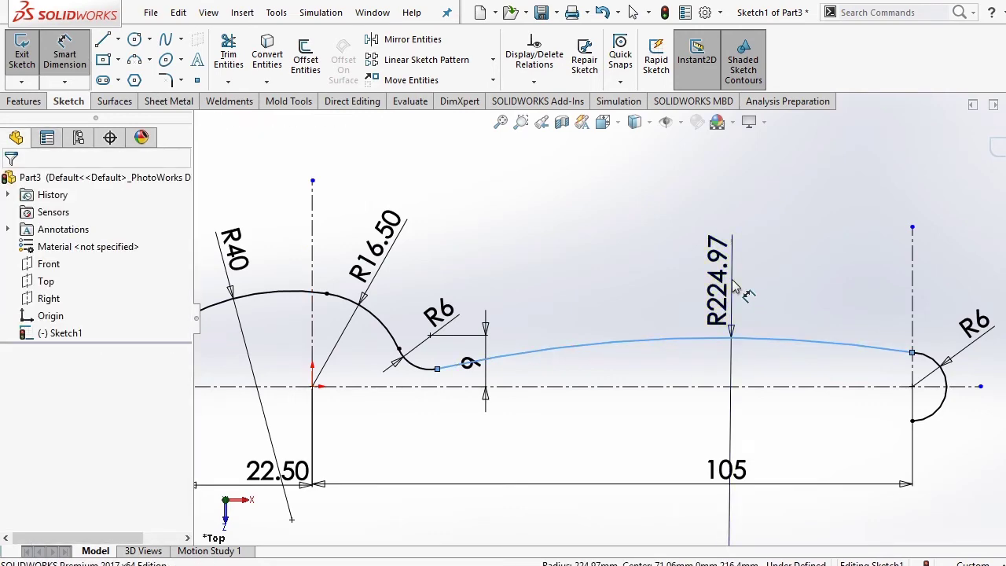
left_click(727, 240)
type("600")
key("Return")
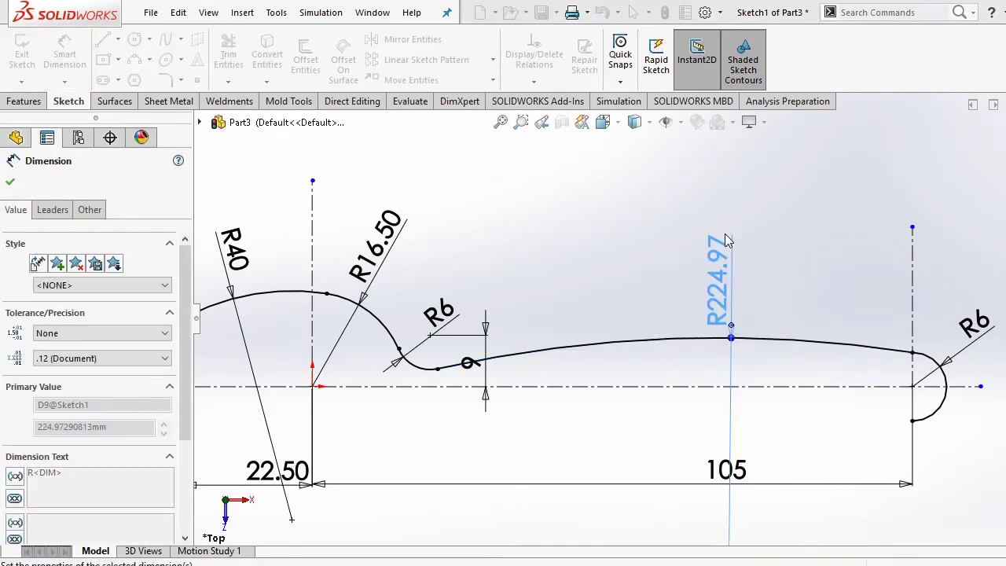
right_click(658, 202)
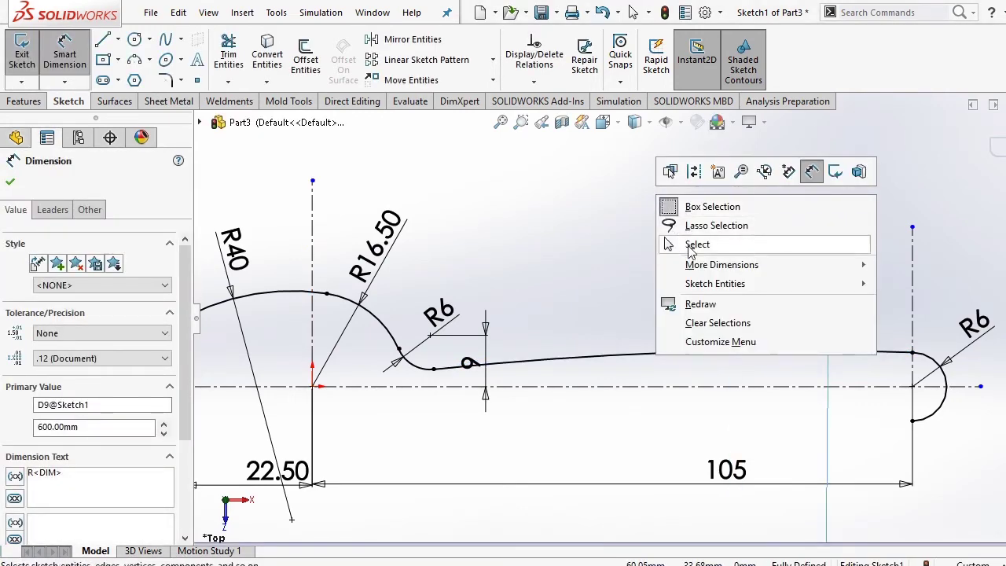
left_click(668, 242)
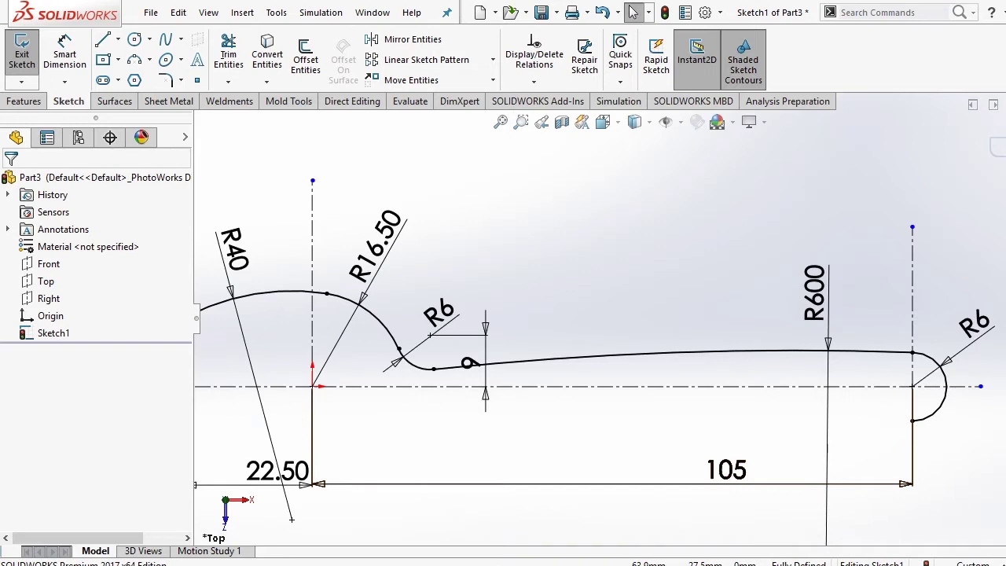
scroll(575, 283, "up", 2)
scroll(583, 281, "up", 1)
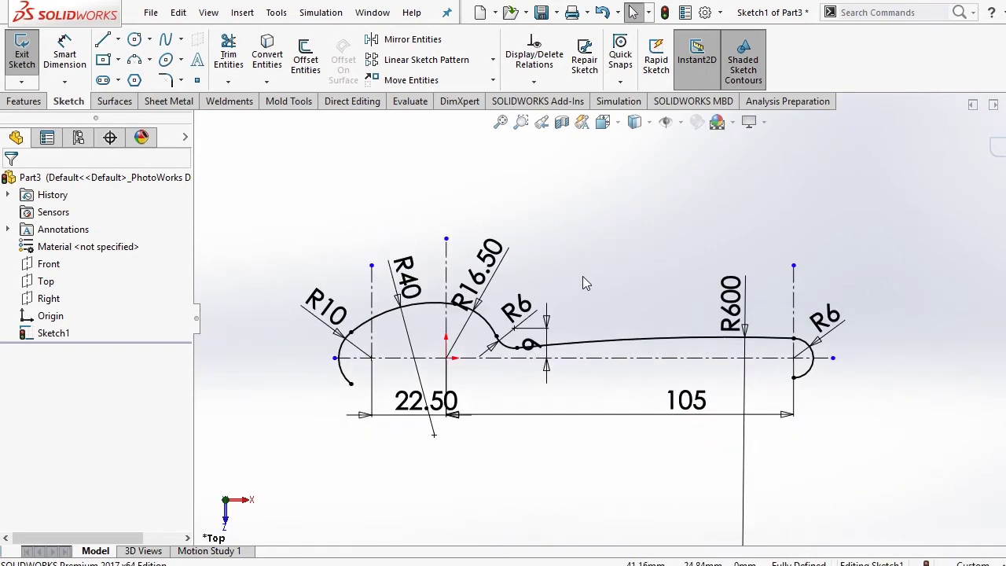
scroll(583, 281, "down", 1)
scroll(582, 281, "down", 1)
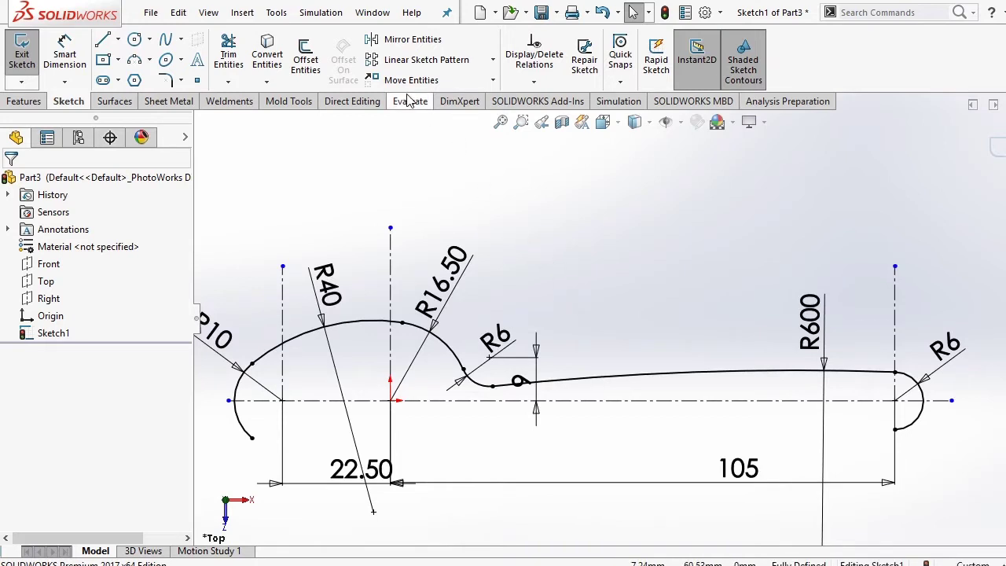
Step: Mirror the top bowl, R16.50, R6 neck and R600 handle arcs about the horizontal centerline
left_click(412, 41)
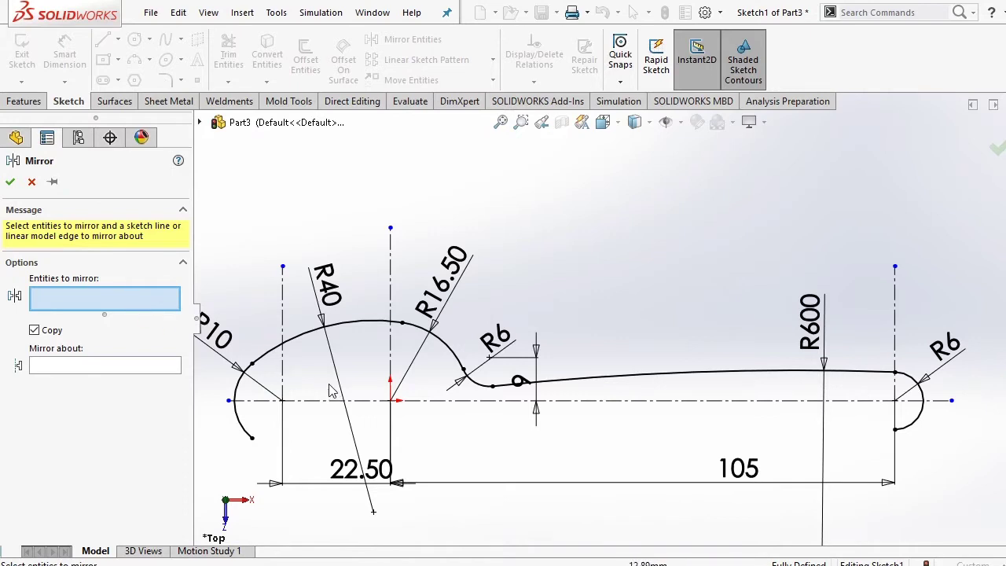
left_click(92, 367)
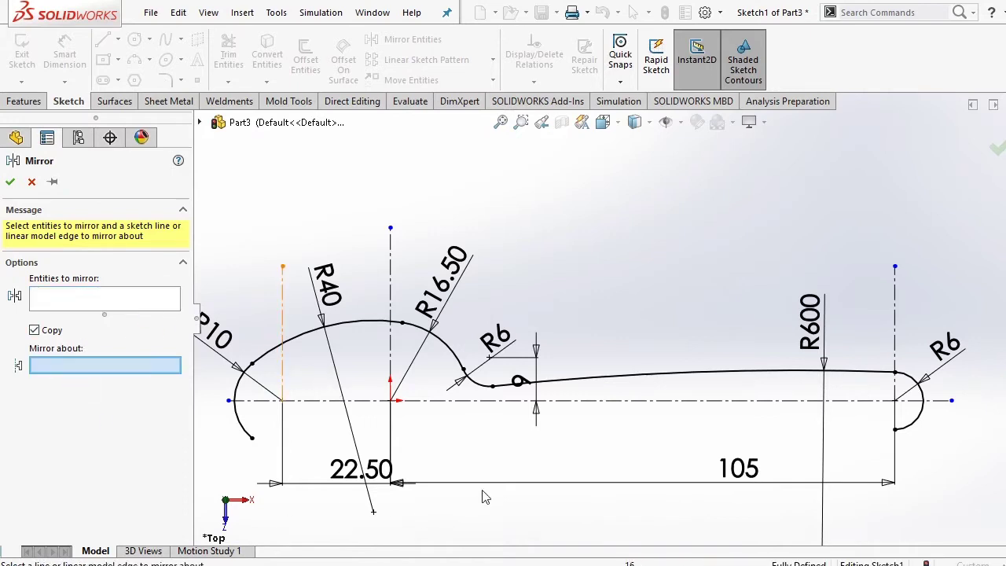
left_click(595, 402)
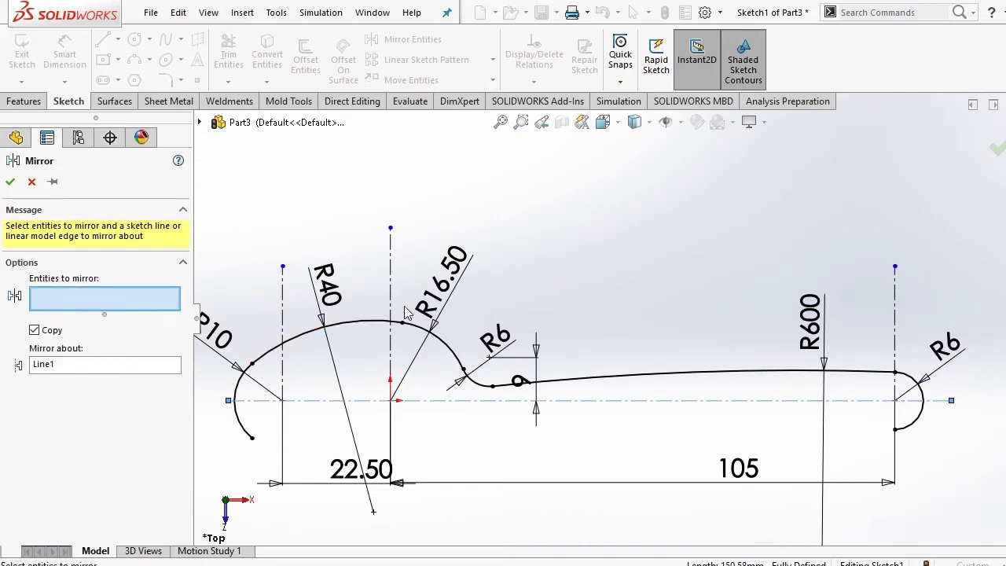
left_click(370, 322)
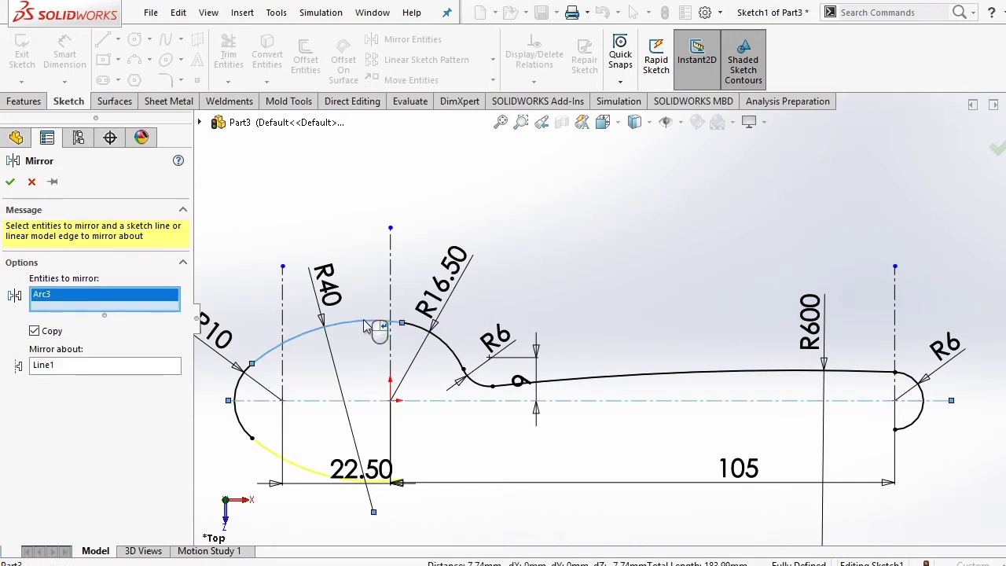
left_click(444, 347)
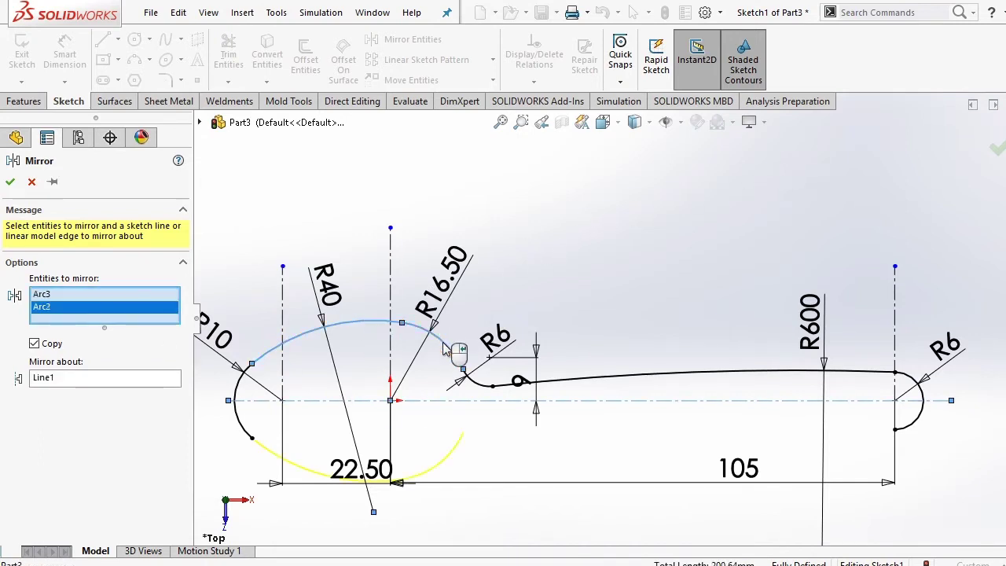
left_click(478, 387)
left_click(585, 381)
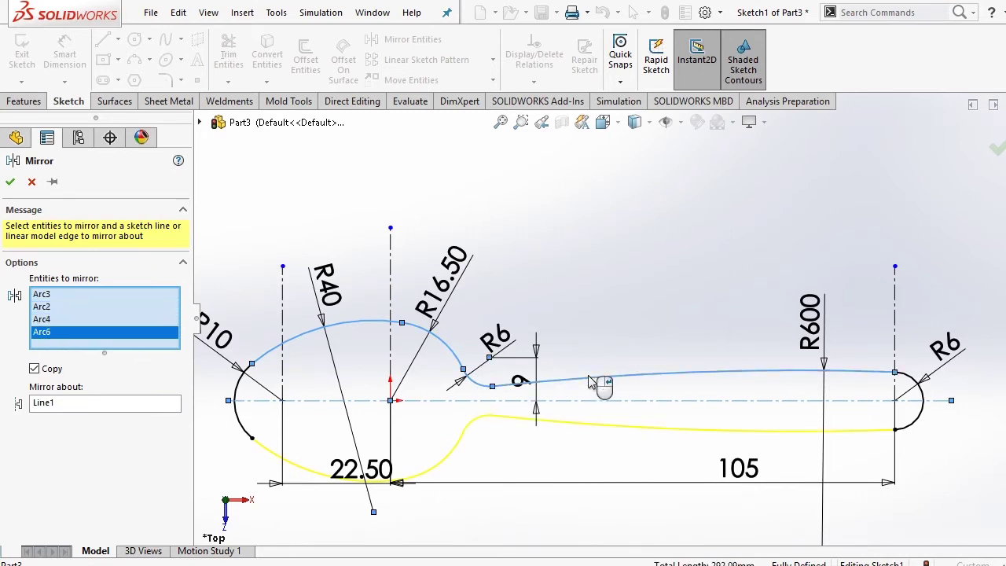
left_click(11, 182)
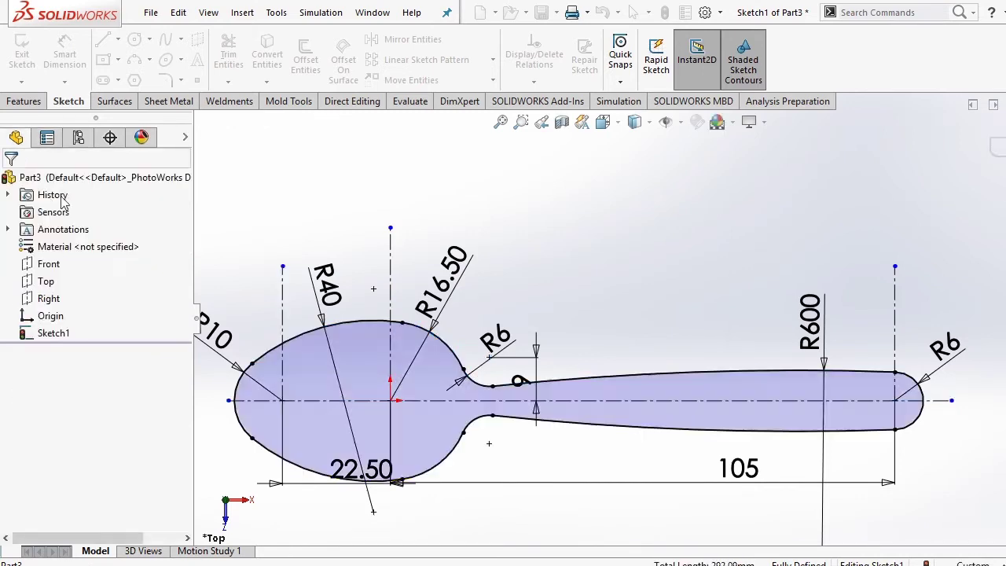
key("f")
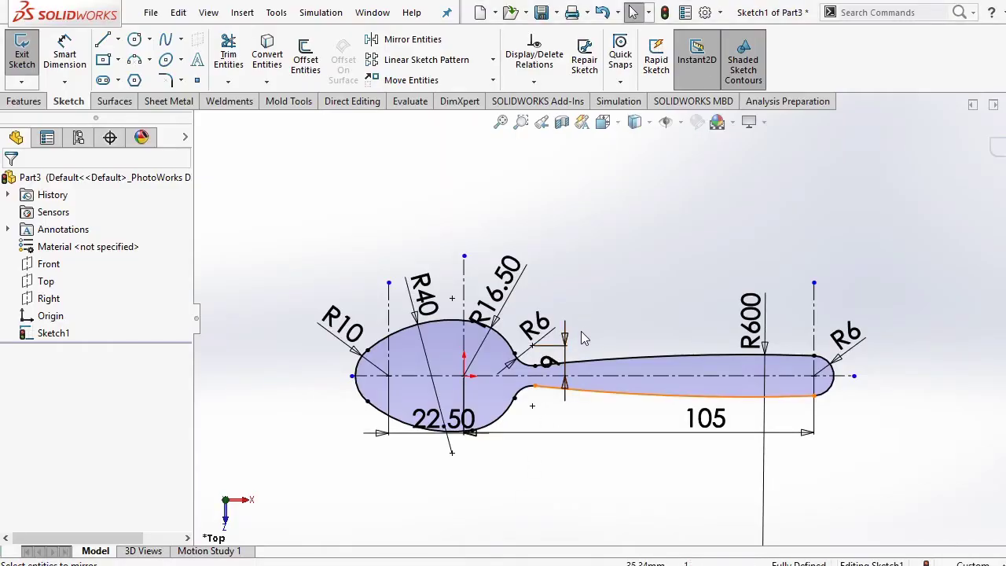
Step: Move the 9 dimension clear of the neck and drop the 22.50 and 105 dimensions lower
left_click_drag(565, 336, 574, 338)
left_click(606, 280)
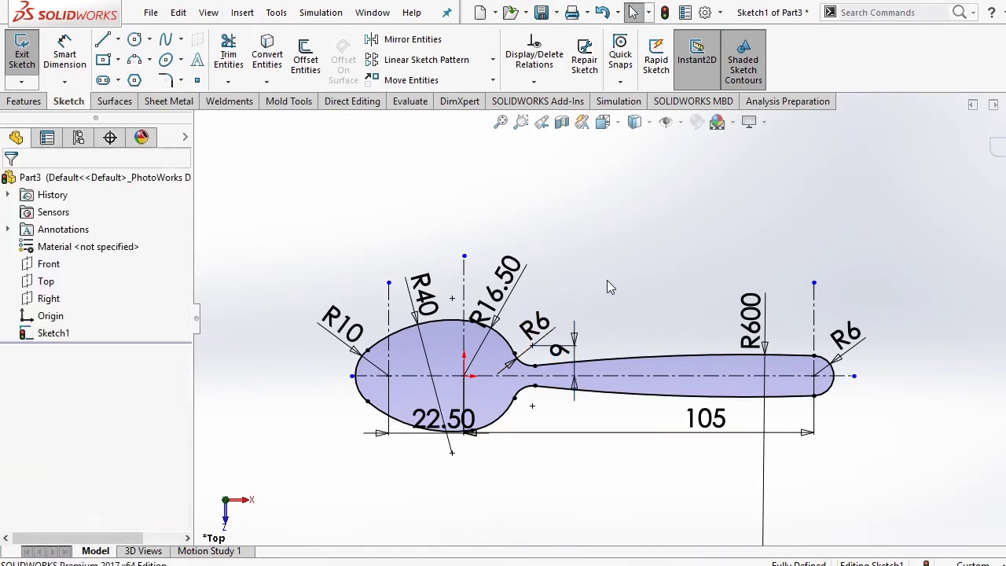
left_click_drag(441, 418, 430, 454)
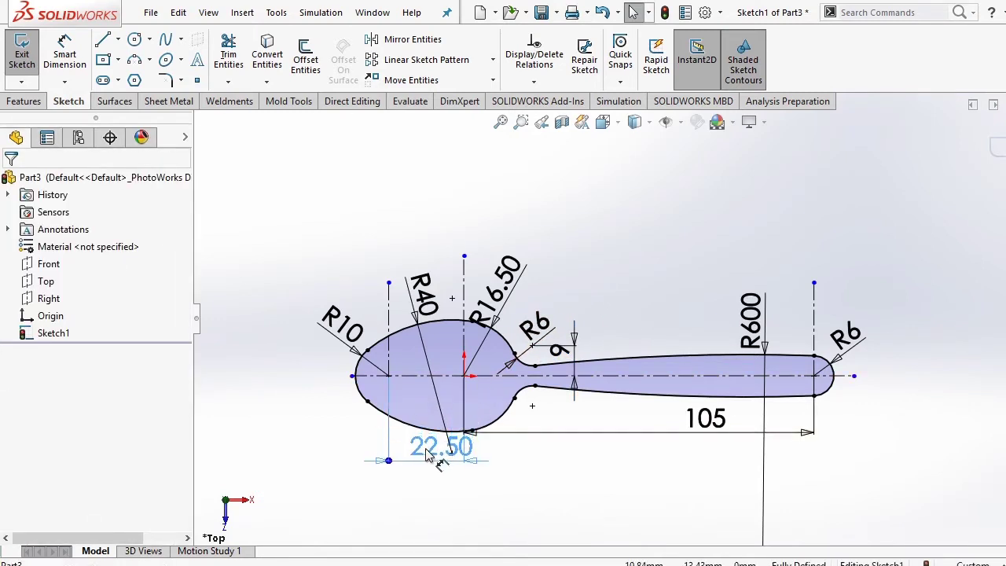
left_click(585, 474)
left_click_drag(682, 440, 685, 466)
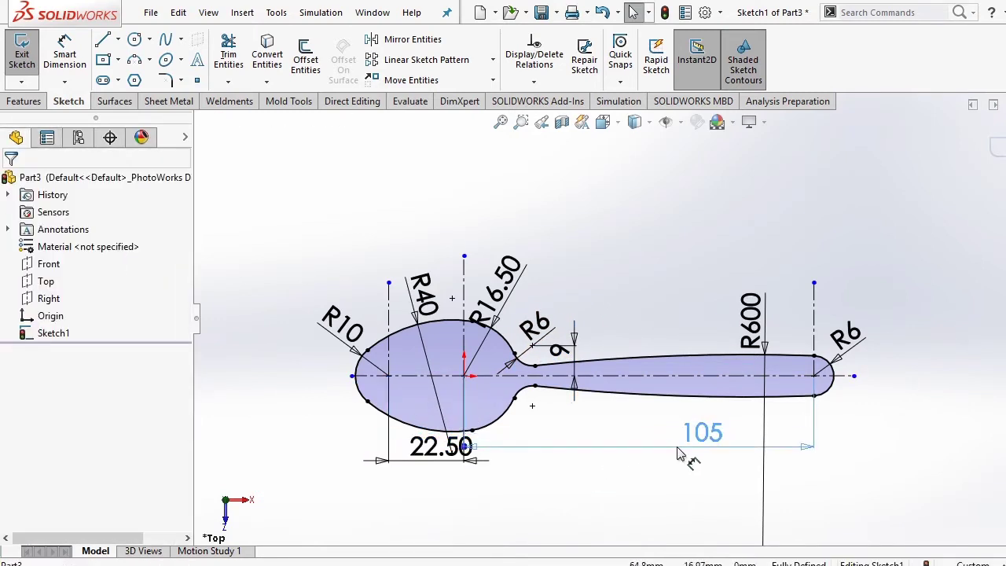
key("Escape")
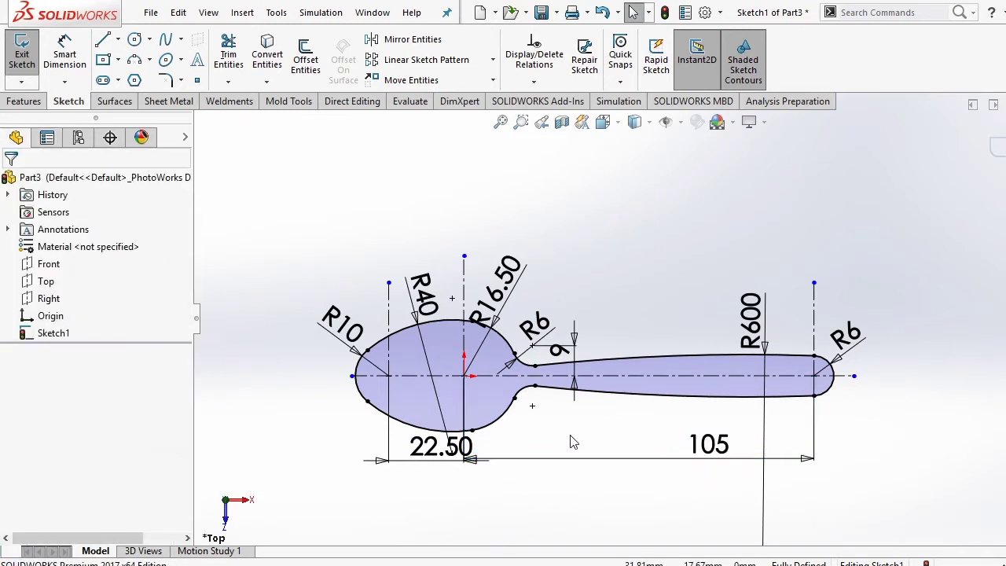
scroll(501, 482, "down", 2)
Step: Line up the 22.50 and 105 dimensions below the spoon and fit the sketch in view
left_click_drag(390, 436, 382, 437)
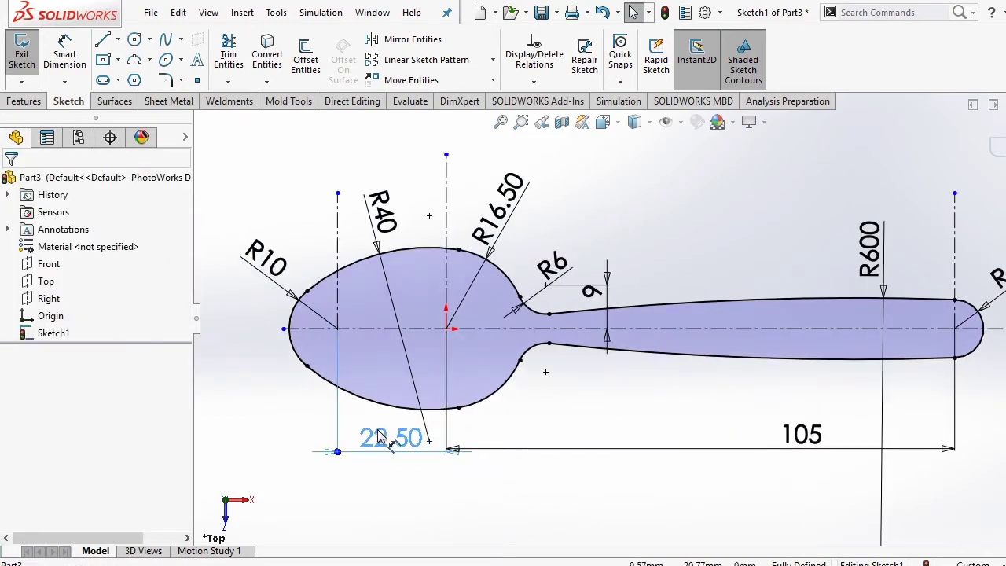
left_click(518, 425)
left_click_drag(490, 456, 493, 459)
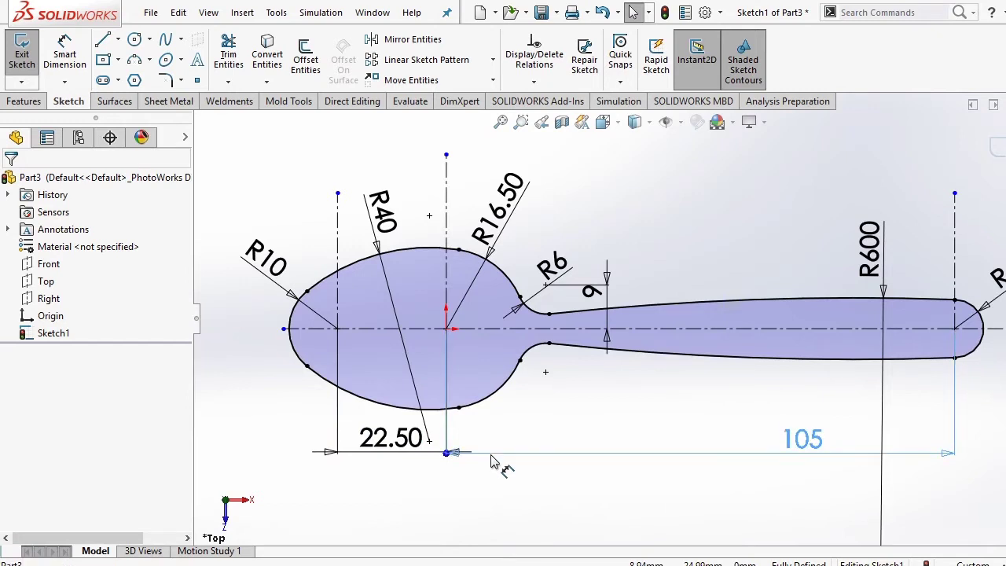
left_click(504, 432)
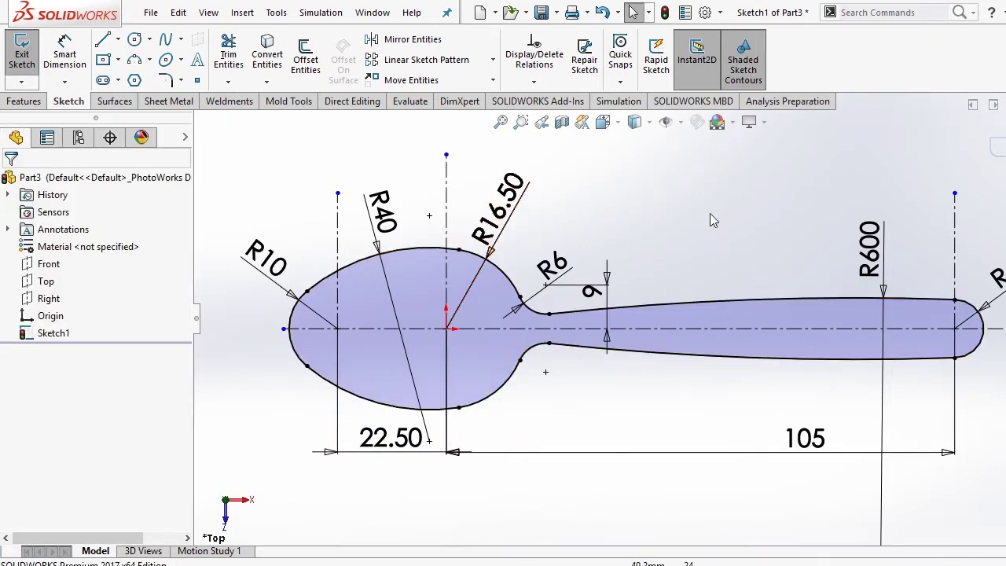
key("f")
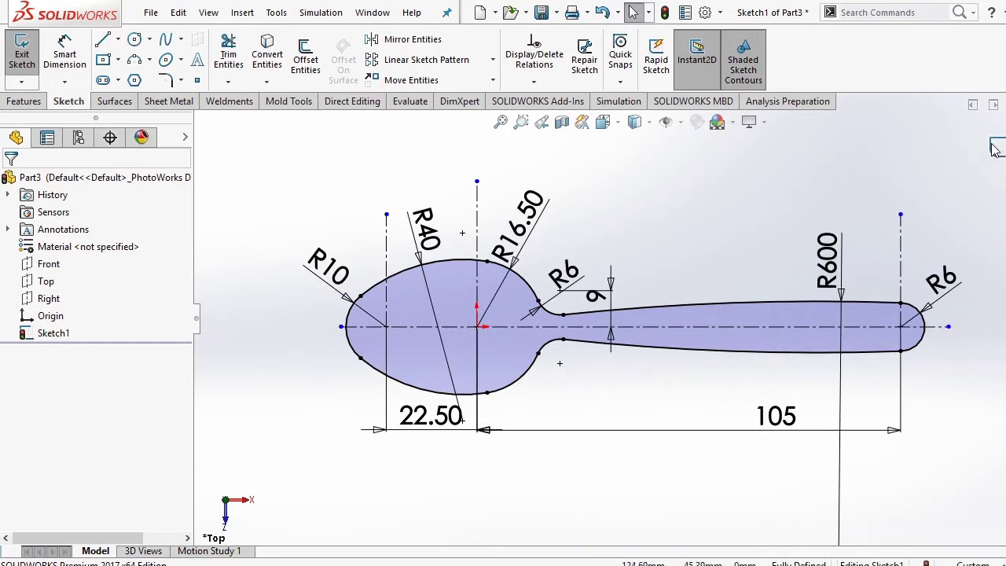
Step: Exit the finished spoon outline sketch
left_click(994, 148)
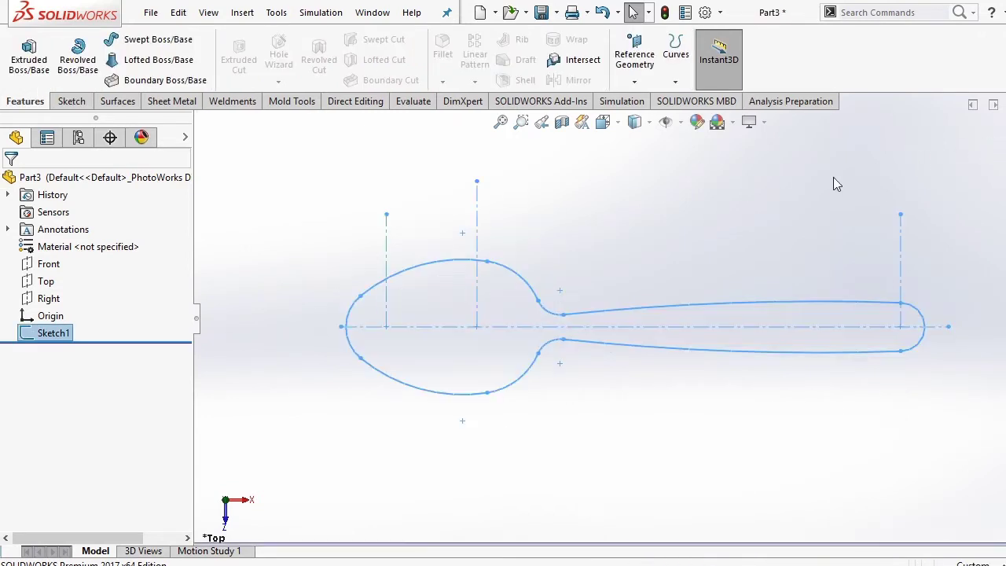
left_click(656, 290)
middle_click_drag(656, 291, 655, 243)
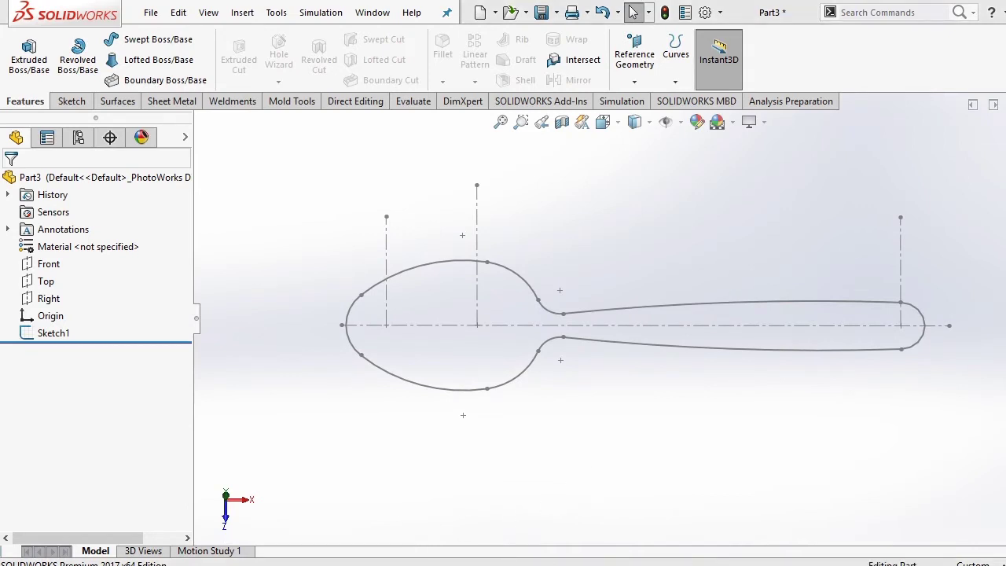
Step: Set a Normal To view, then orbit the spoon outline into a tilted 3D view
left_click(602, 122)
left_click(593, 391)
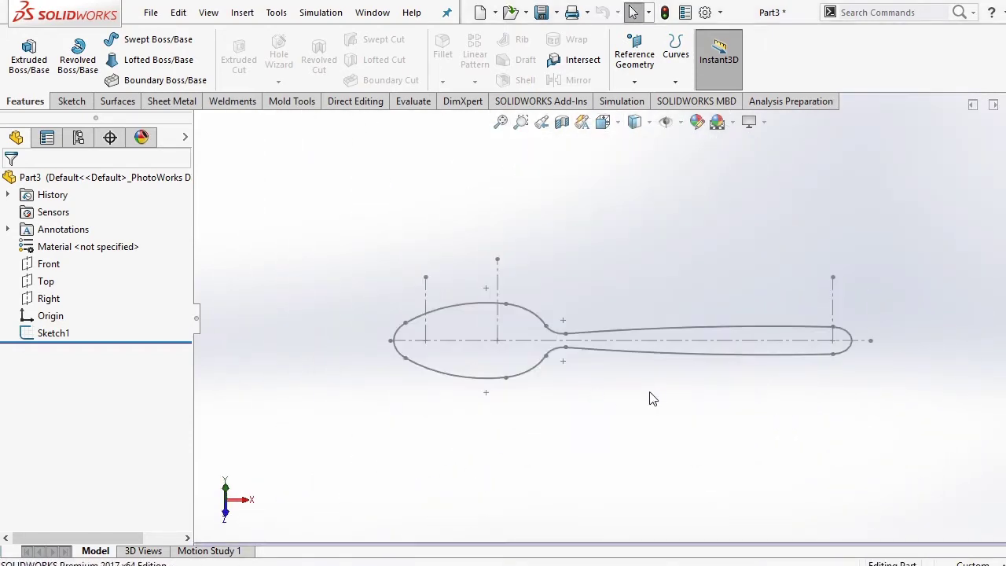
mouse_move(651, 397)
middle_mouse_down()
mouse_move(646, 371)
mouse_move(628, 425)
middle_mouse_up()
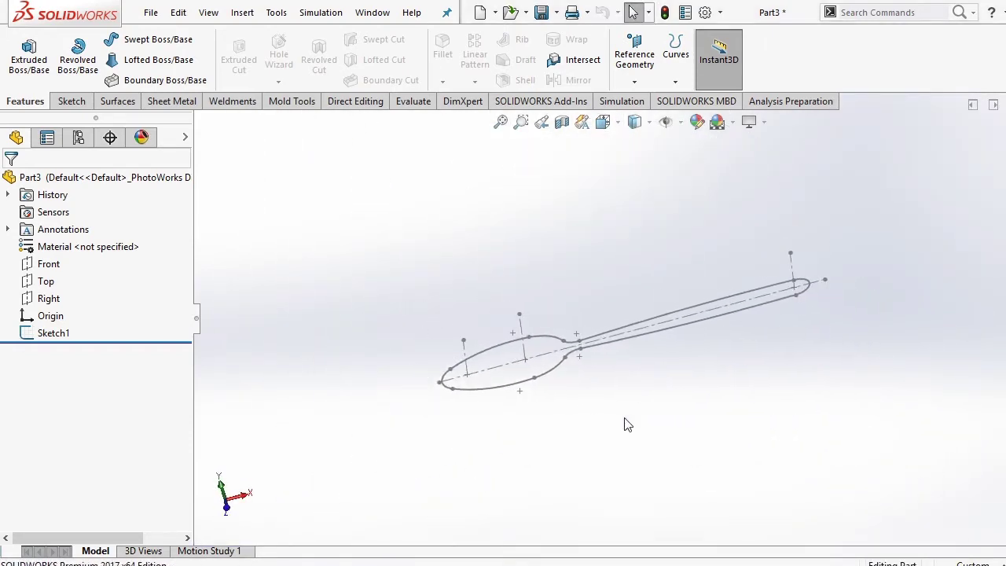
key("alt+Tab")
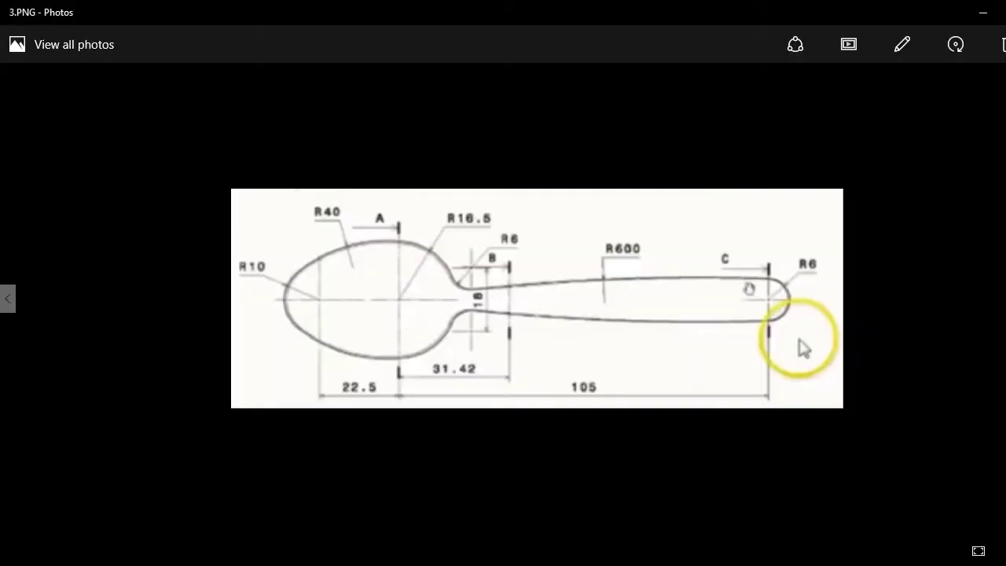
Step: Flip between 3.PNG, 4.PNG and 2.PNG to check the side-view drawing, then return to SOLIDWORKS
key("Right")
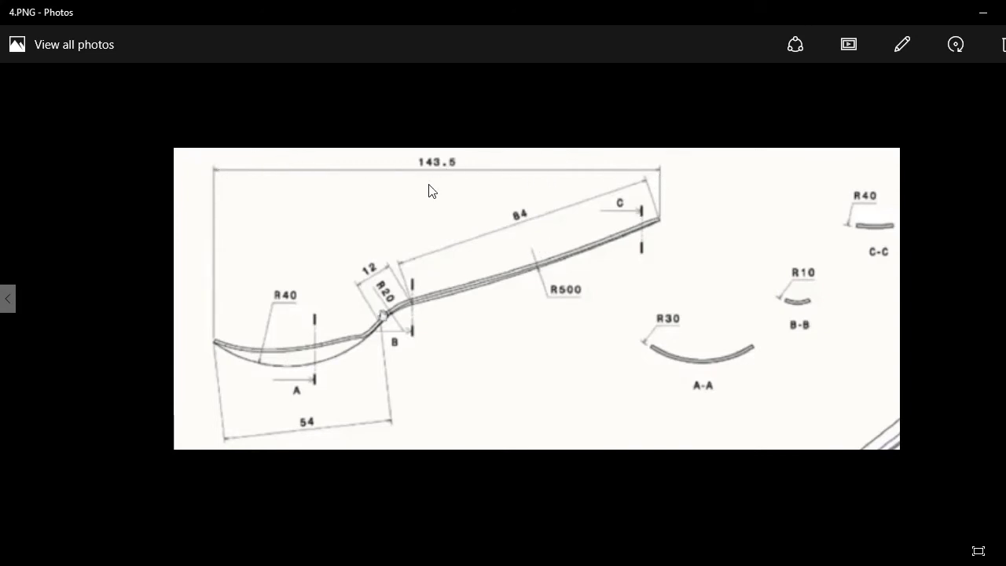
left_click(8, 300)
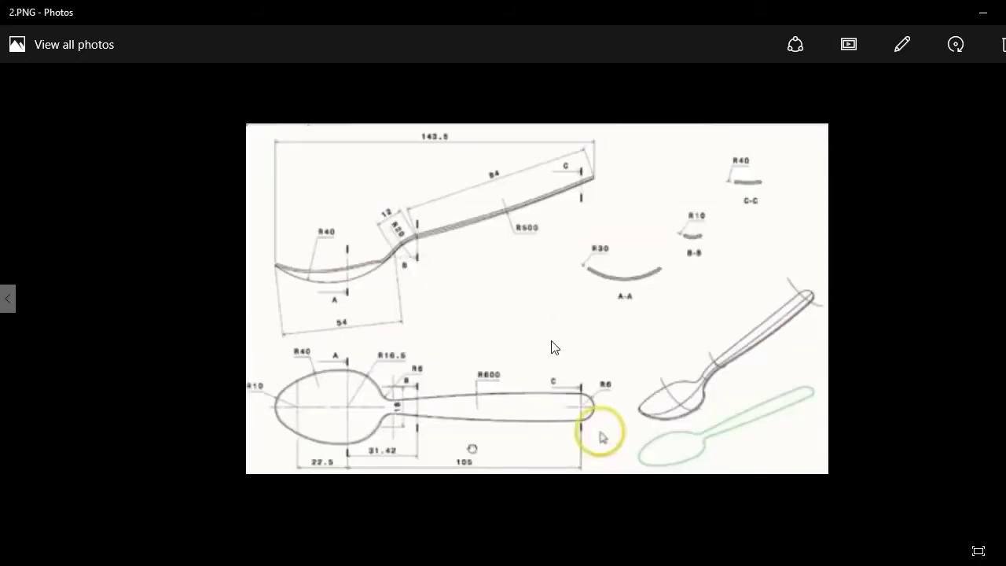
key("Right")
key("Right")
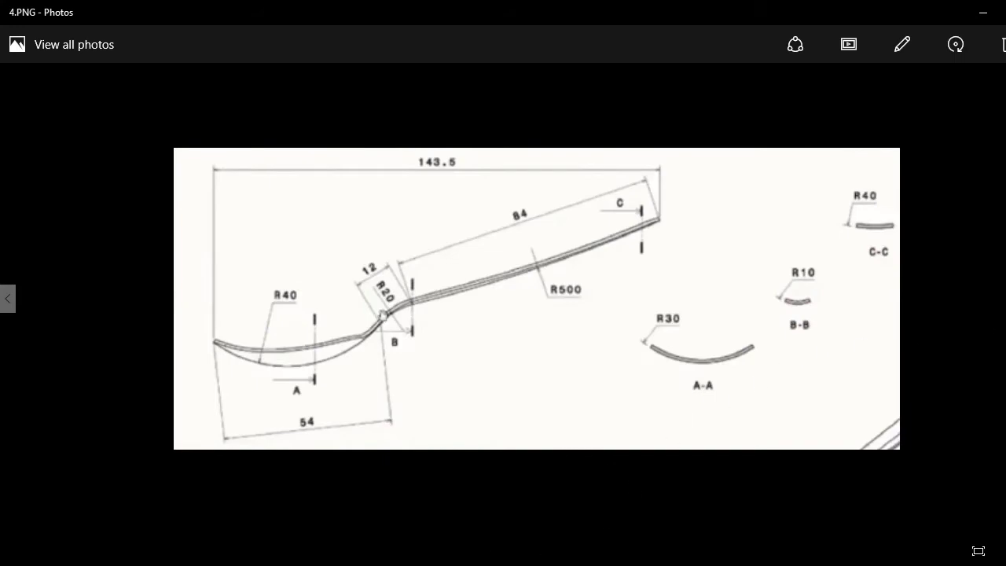
key("alt+Tab")
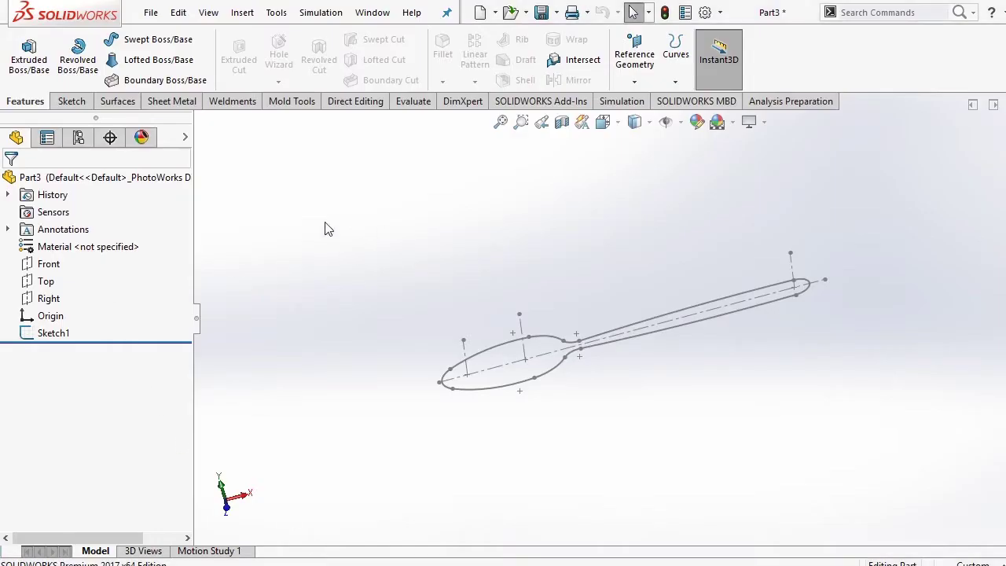
Step: Select the Front plane, leaving its name unchanged, and view it Normal To
left_click(46, 282)
middle_click_drag(539, 231, 487, 250)
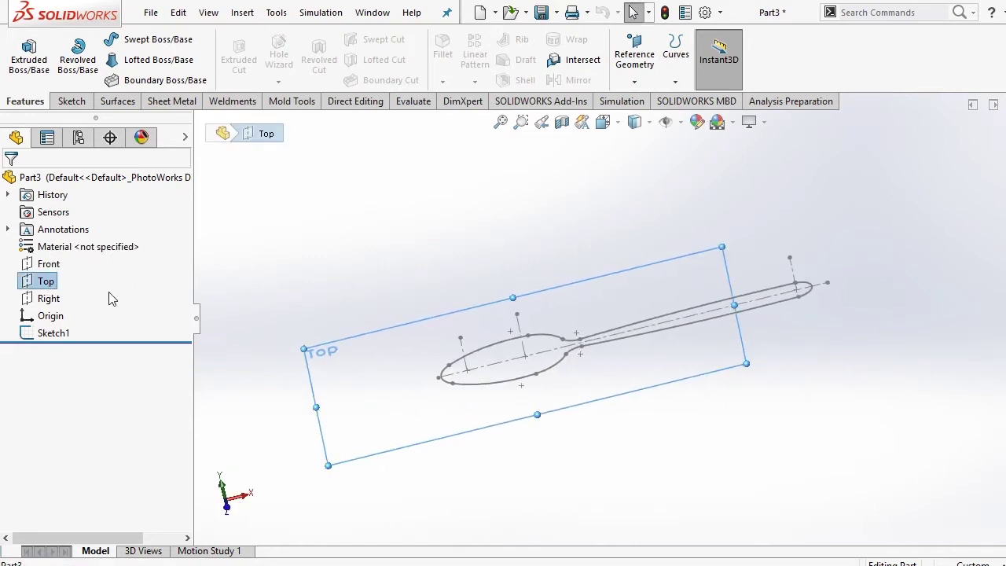
left_click(55, 266)
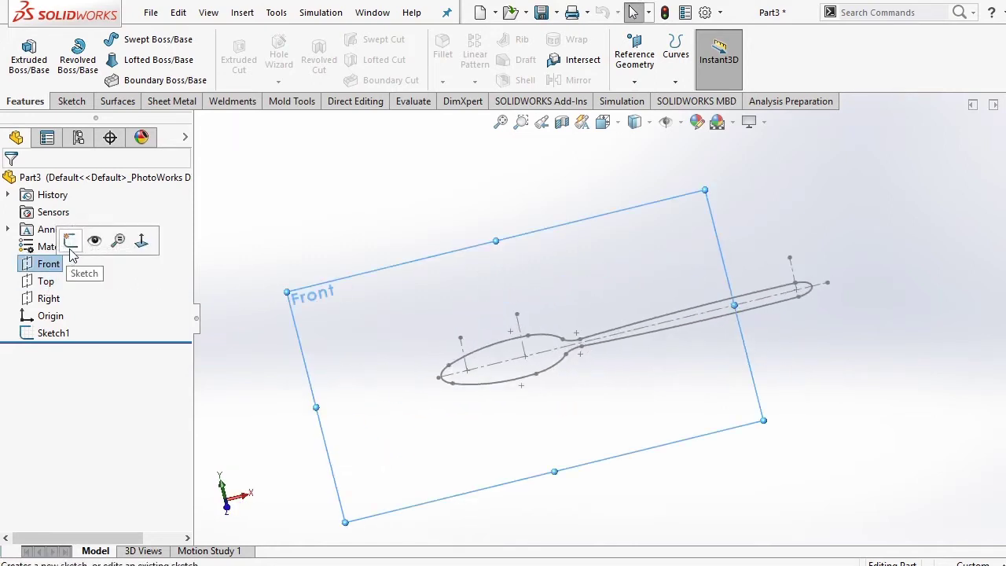
left_click(44, 265)
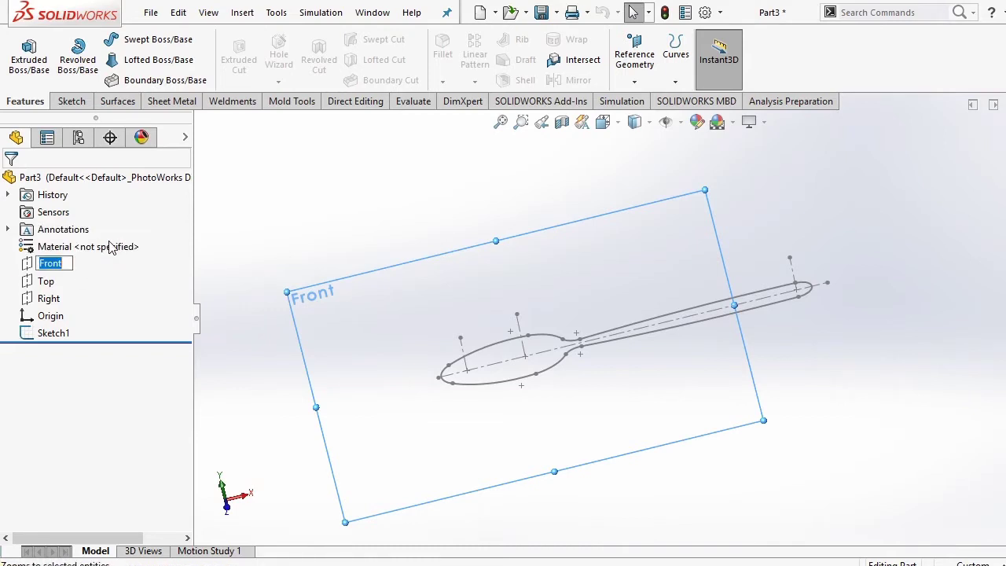
right_click(80, 266)
left_click(48, 268)
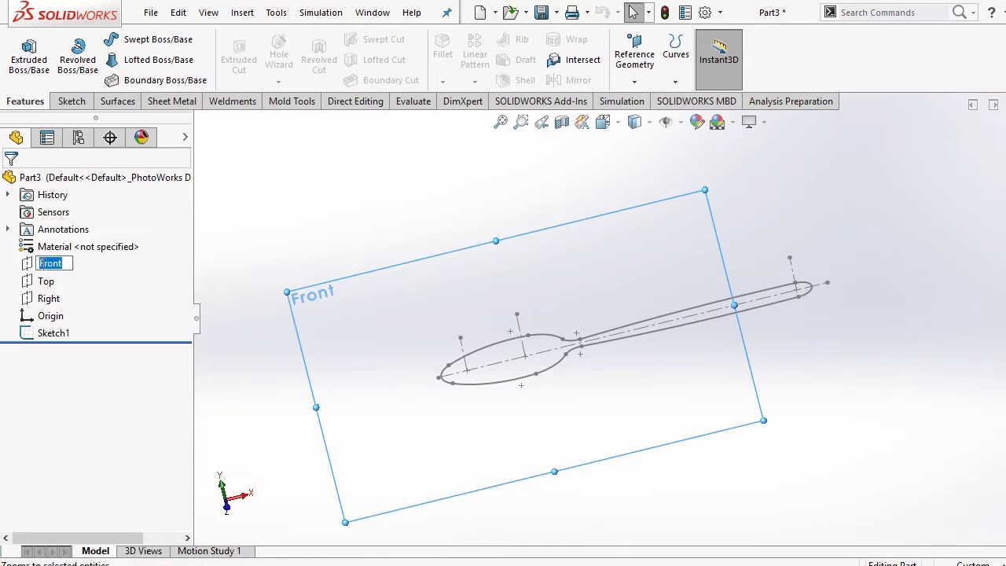
left_click(31, 270)
left_click(114, 239)
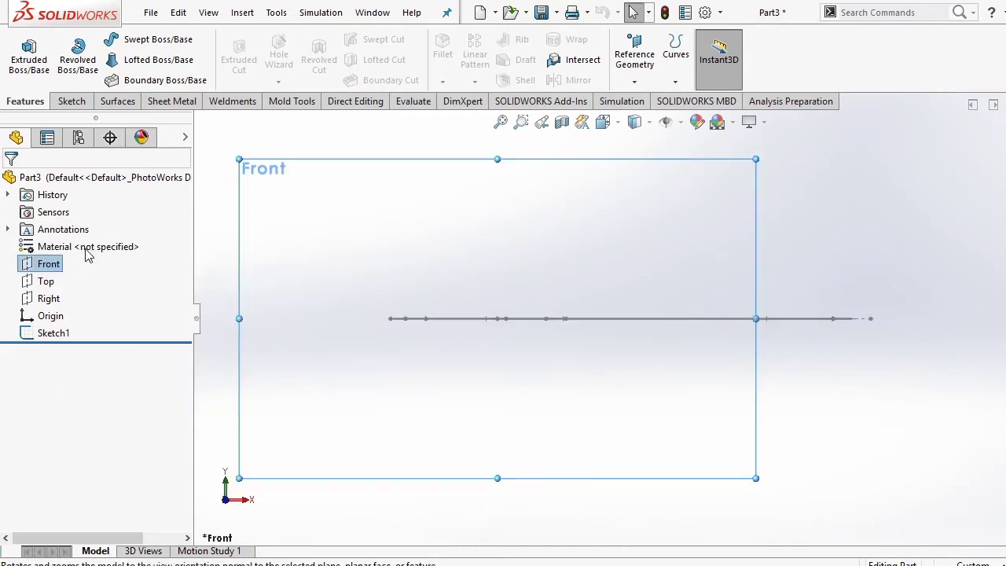
Step: Start Sketch2 on the Front plane with the 3 Point Arc tool
right_click(57, 267)
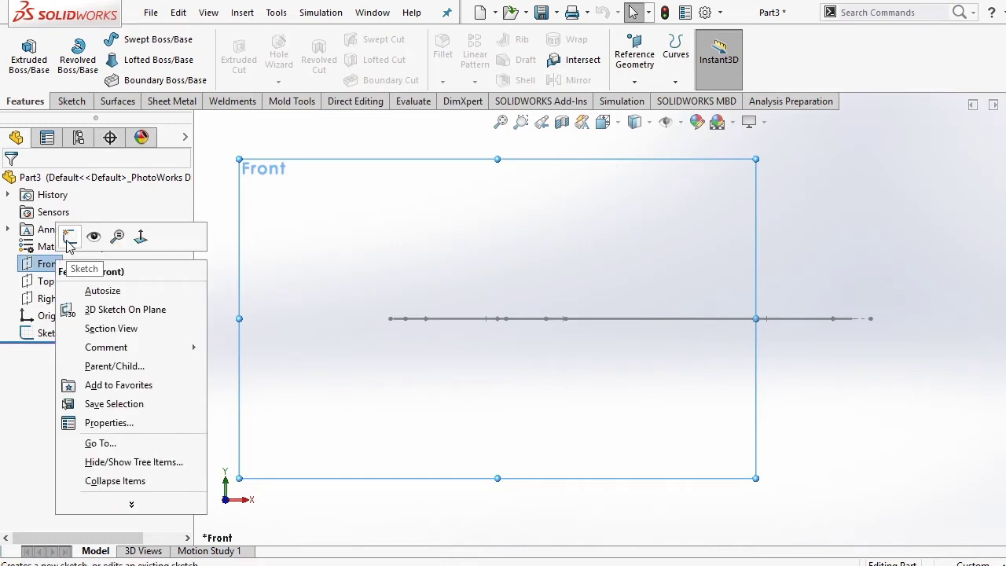
left_click(69, 237)
scroll(629, 314, "down", 2)
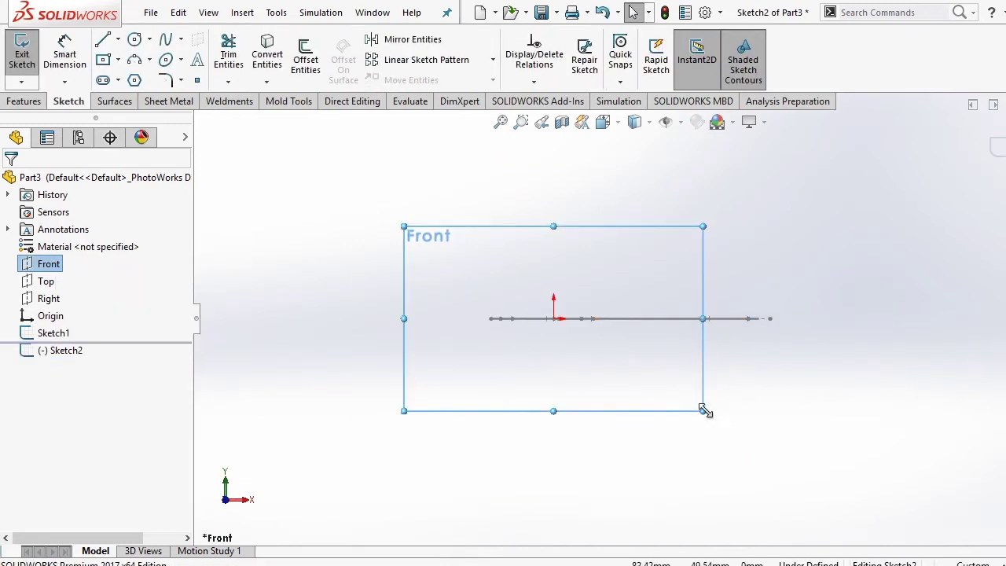
left_click_drag(705, 410, 807, 422)
left_click(877, 355)
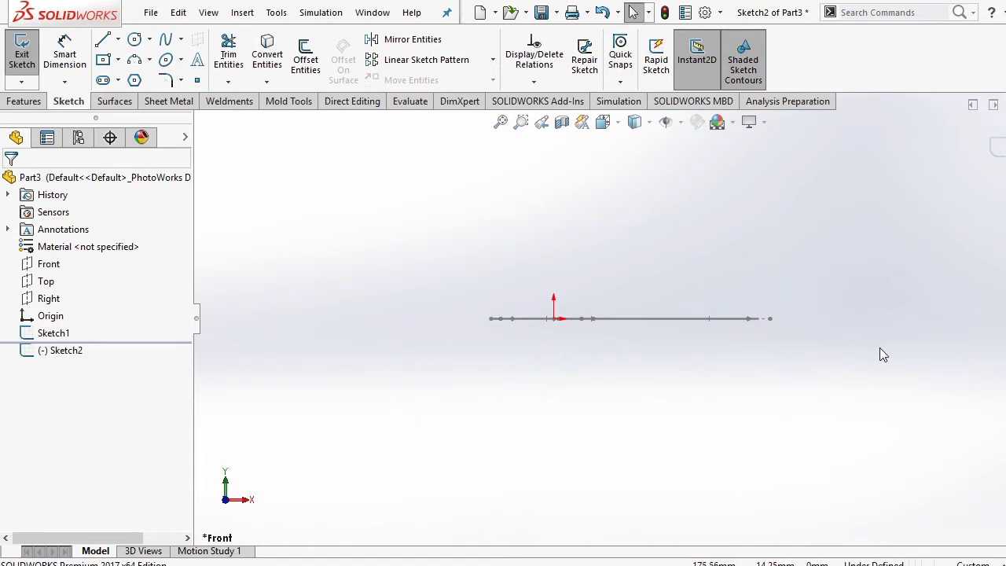
left_click(150, 59)
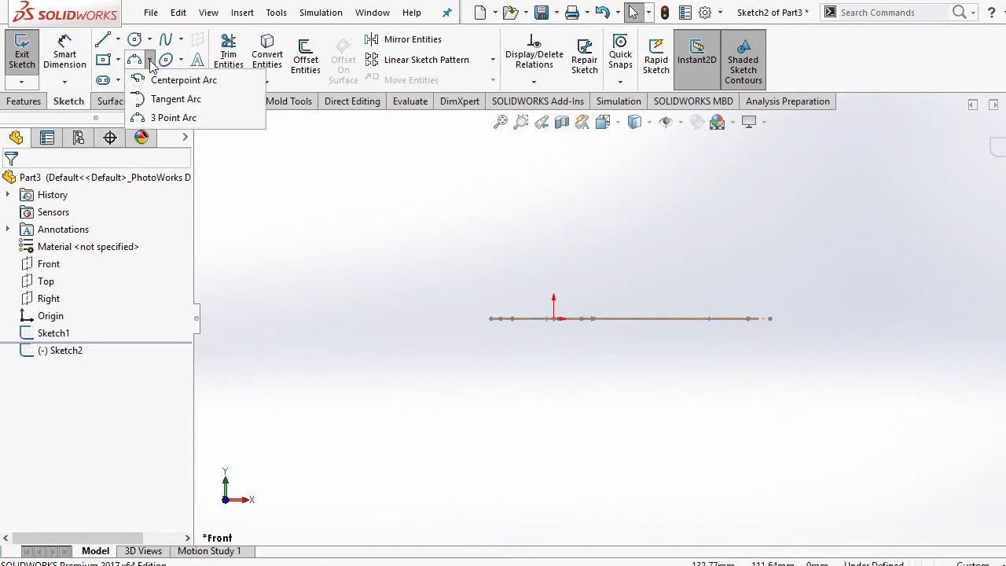
left_click(173, 115)
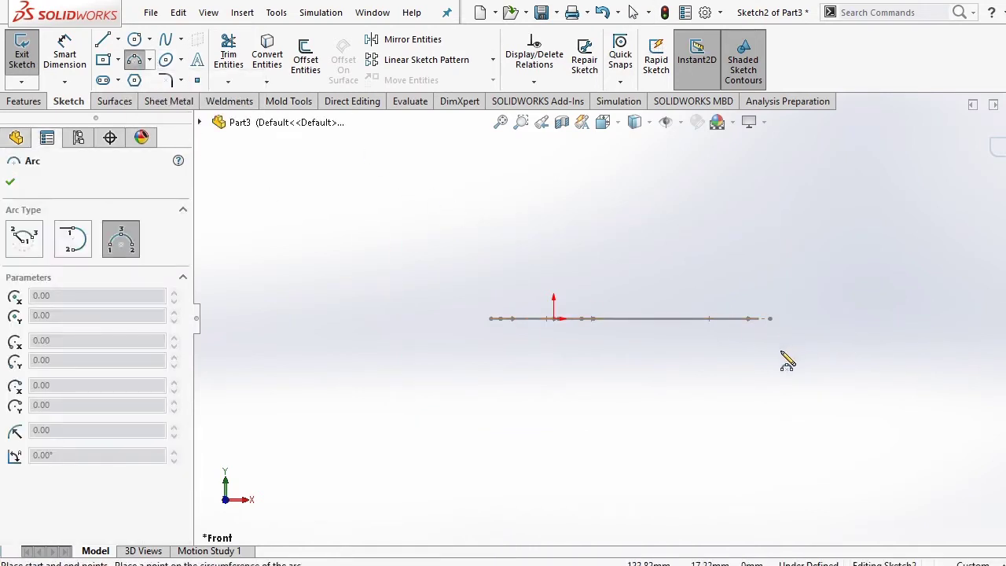
Step: Draw three connected 3-point arcs running from the handle end down to the bowl as the side profile
middle_click_drag(786, 357, 790, 385)
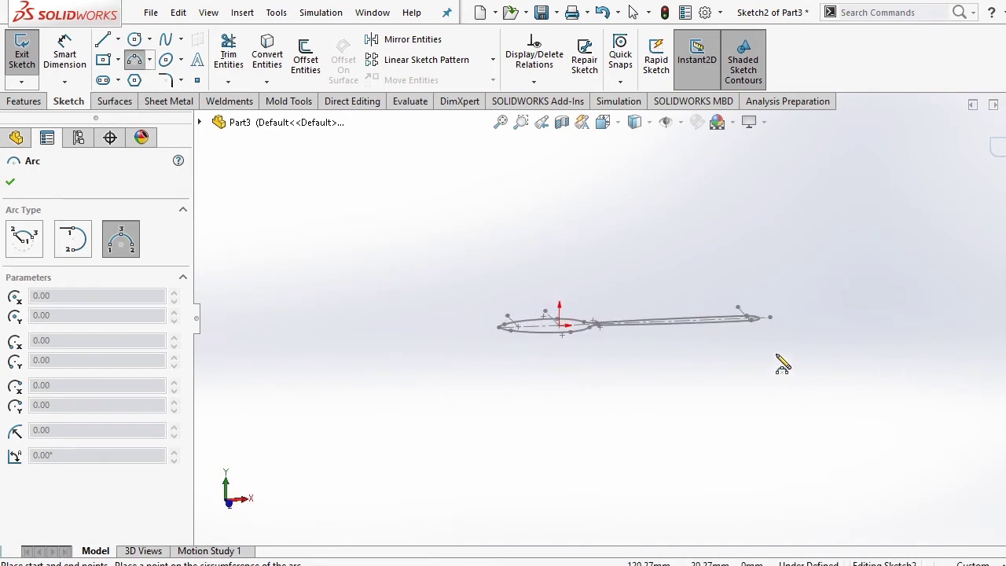
left_click(768, 354)
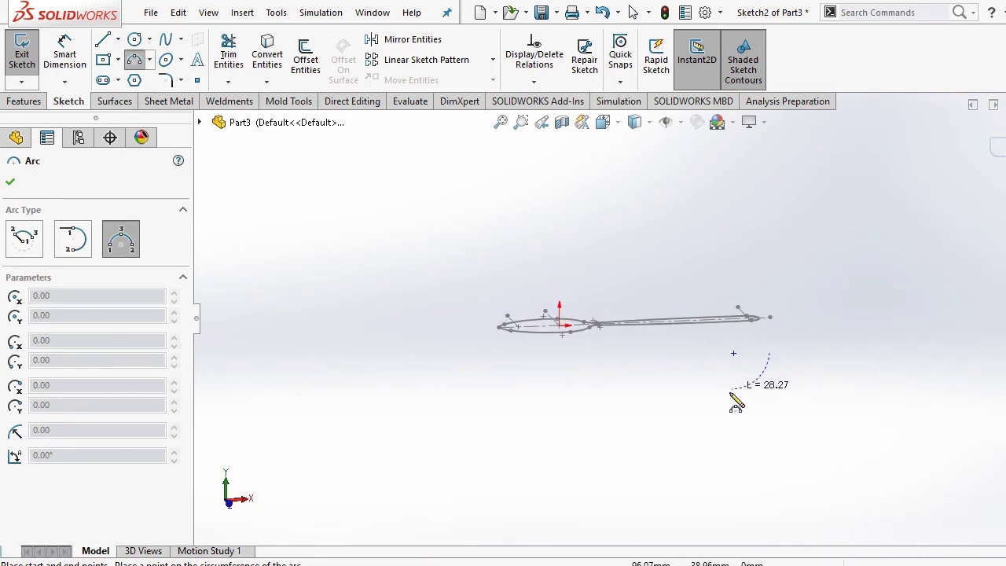
left_click(693, 425)
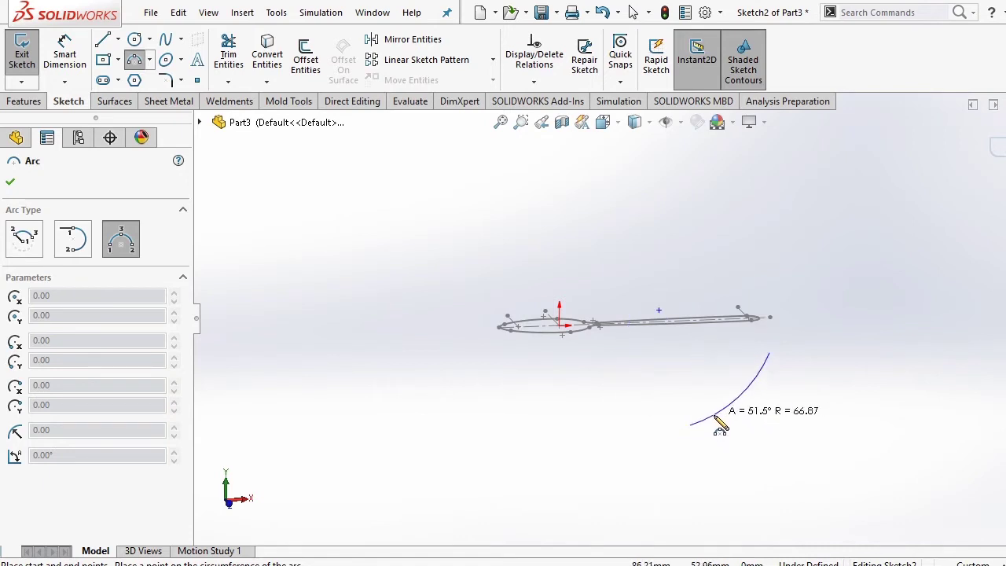
left_click(715, 419)
left_click(691, 426)
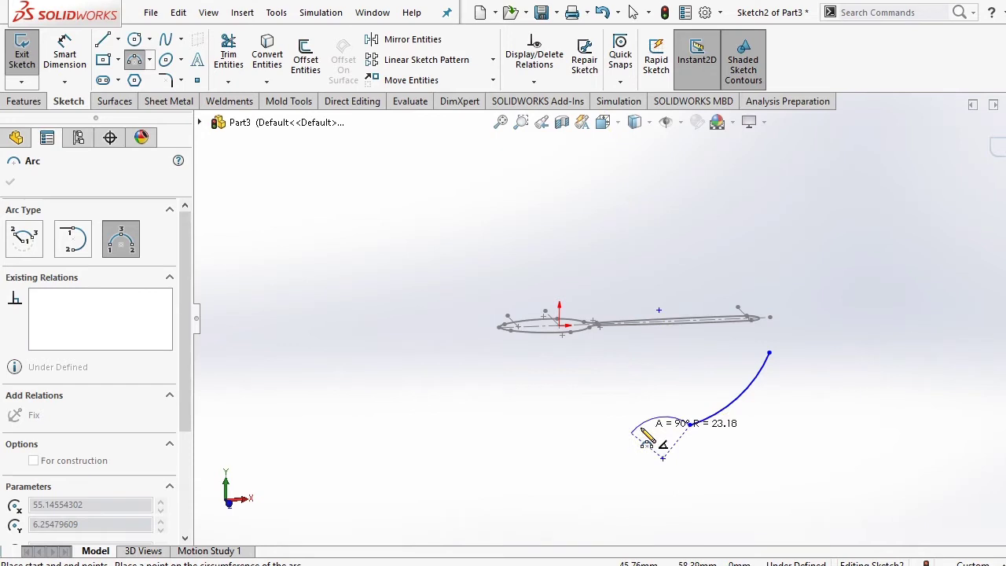
left_click(631, 432)
left_click(631, 432)
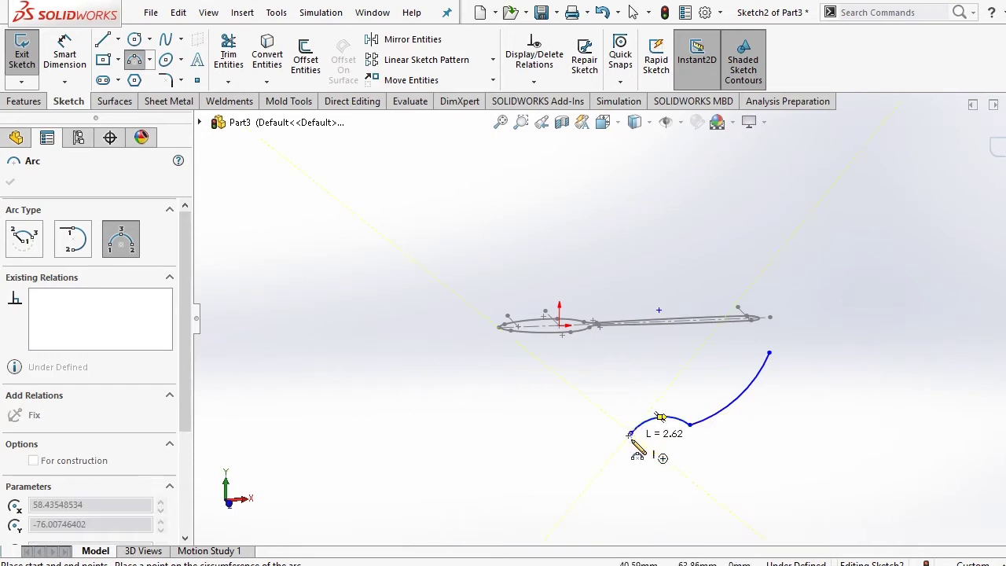
left_click(558, 468)
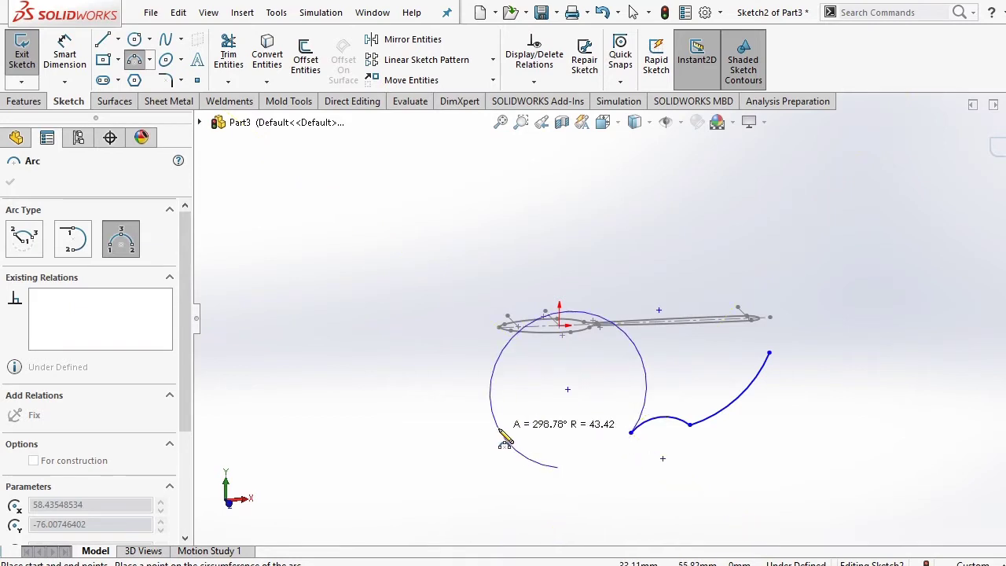
left_click(554, 468)
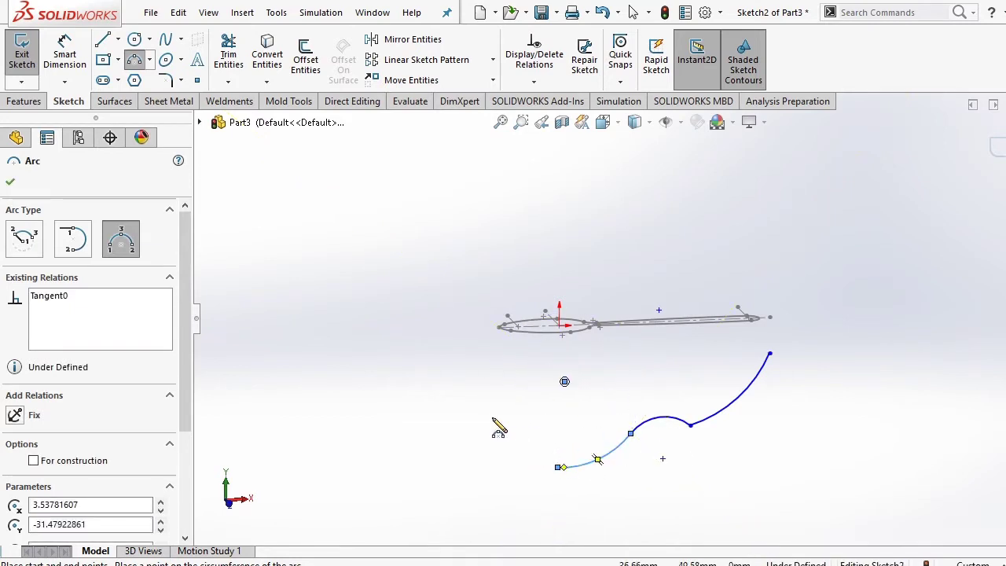
right_click(503, 424)
left_click(518, 427)
Step: From the Front view, add Tangent relations at both arc-to-arc joints of the profile
left_click(635, 123)
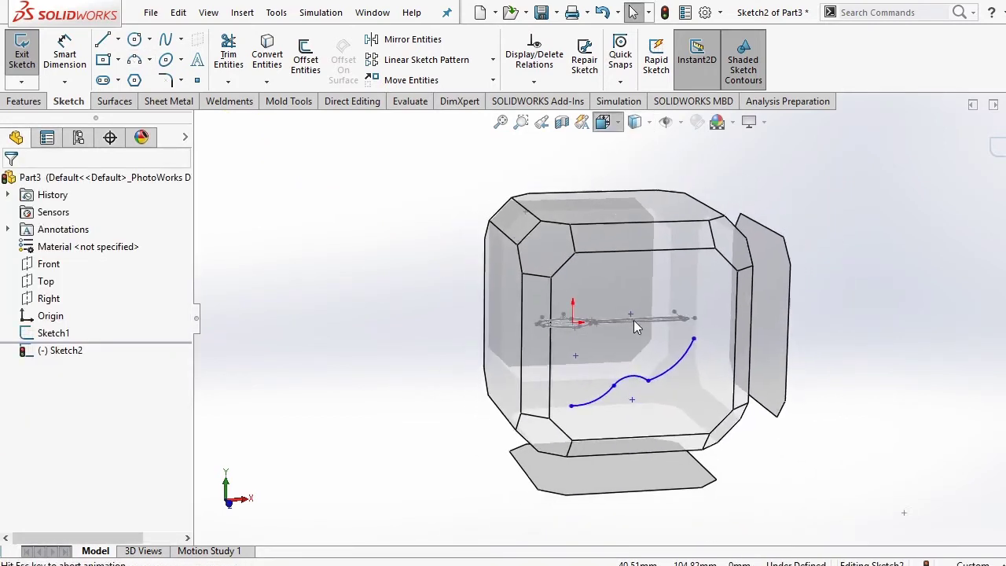
left_click(633, 320)
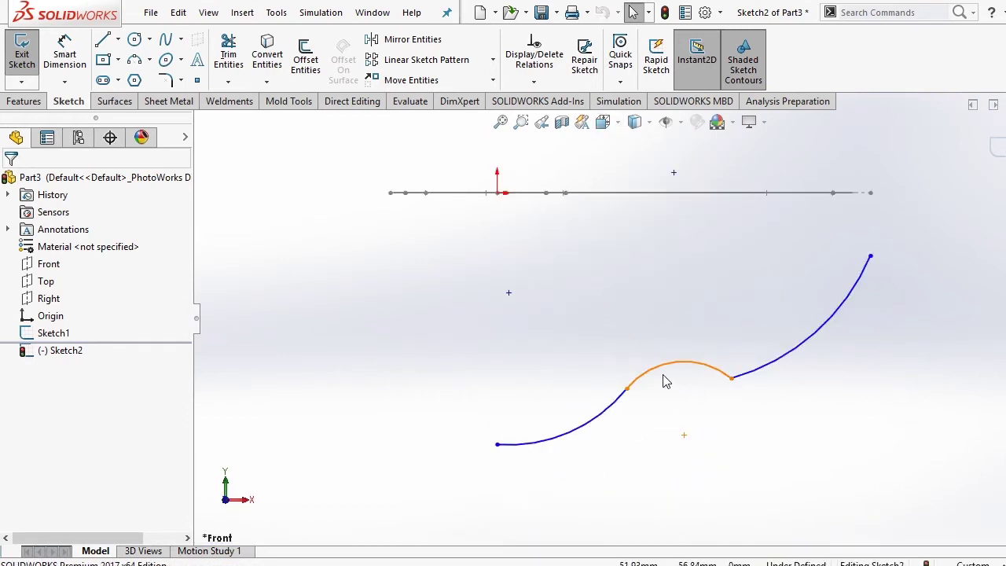
left_click(627, 390)
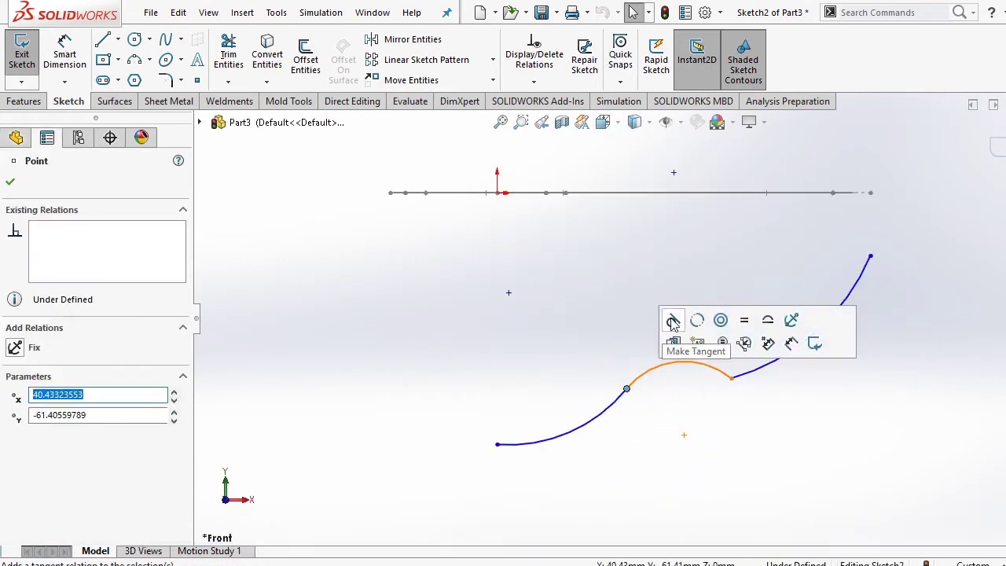
left_click(673, 322)
left_click(637, 338)
left_click(731, 378)
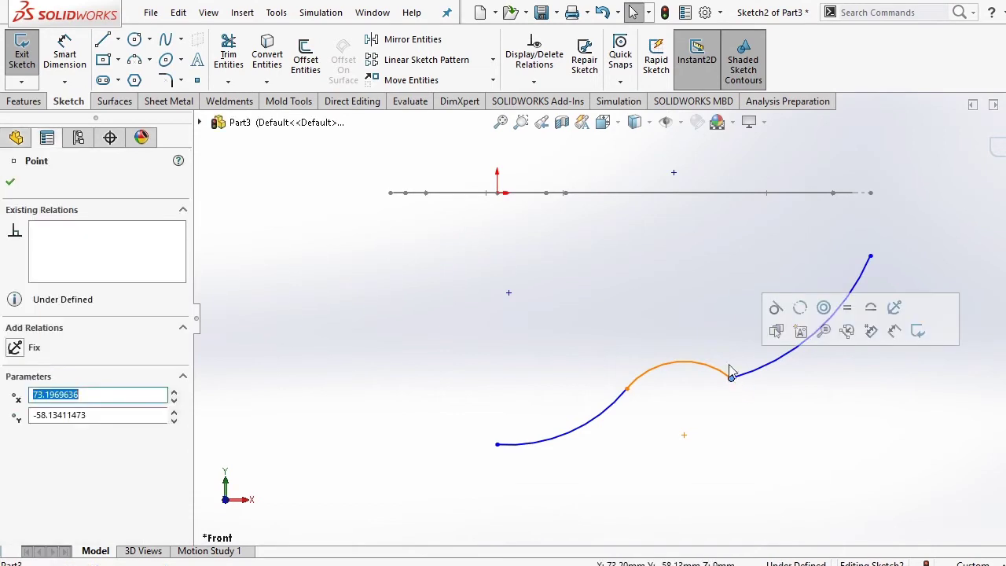
left_click(775, 308)
left_click(664, 301)
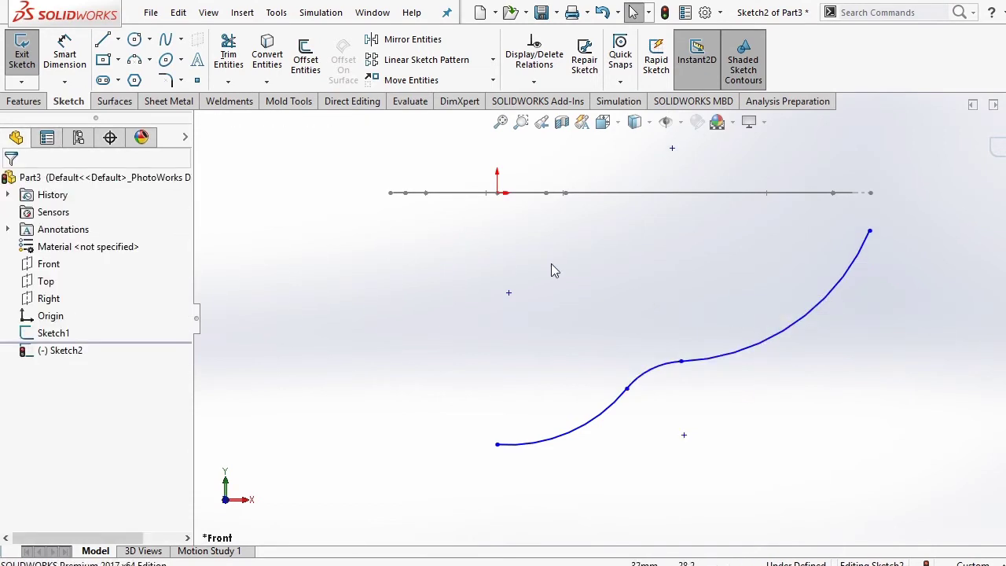
left_click(69, 53)
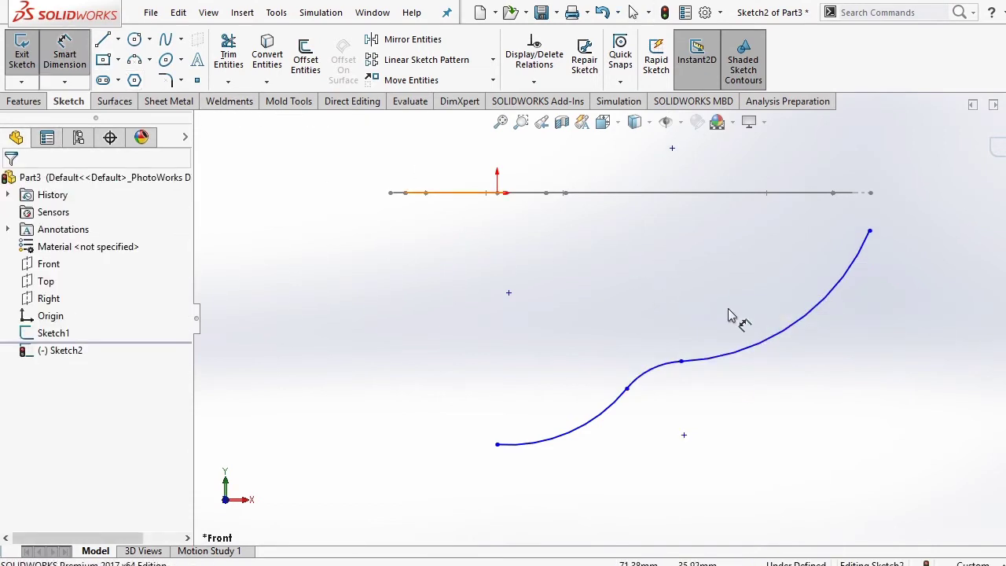
Step: Dimension the long handle arc to R500 and move its label outward
left_click(766, 343)
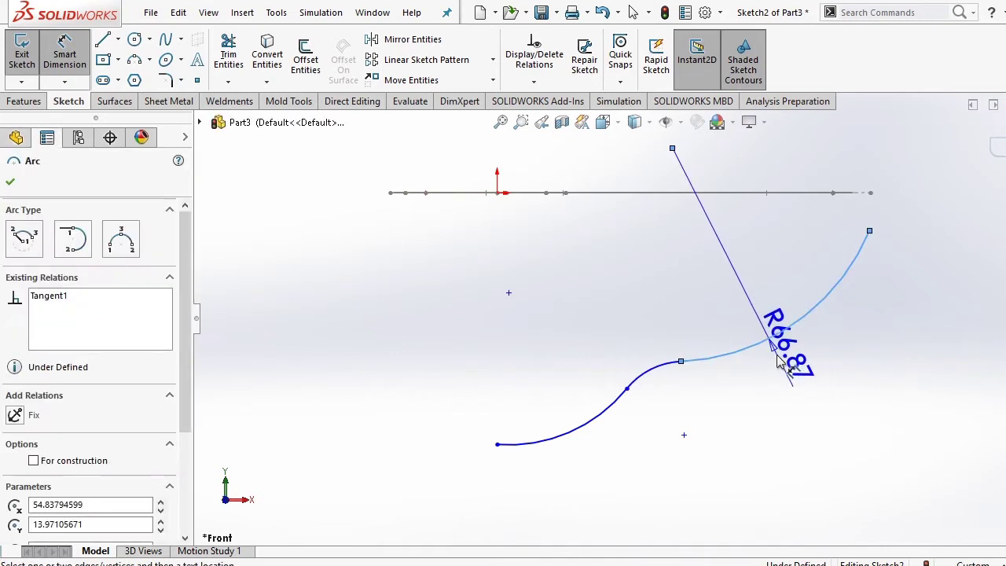
left_click(787, 368)
type("500")
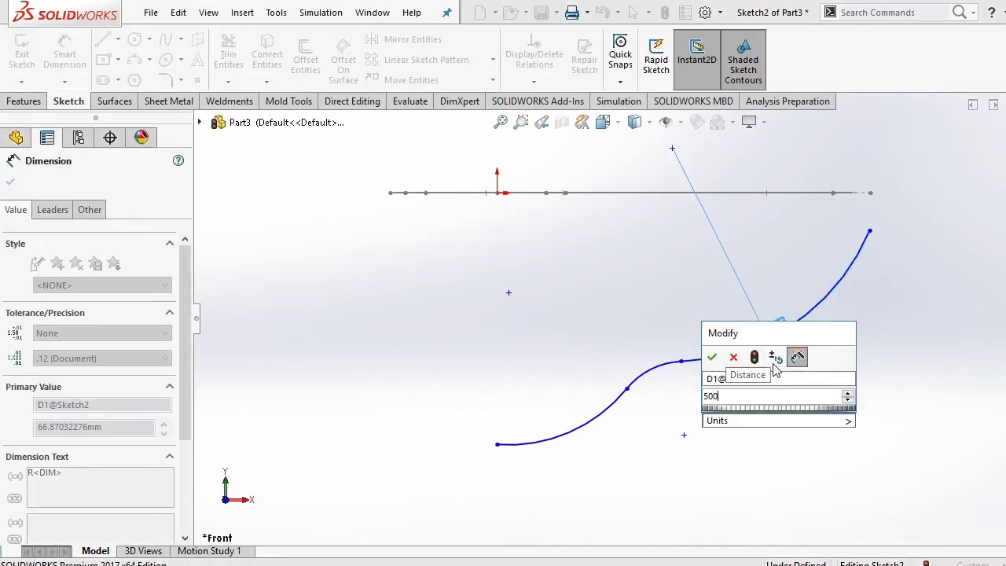
key("Return")
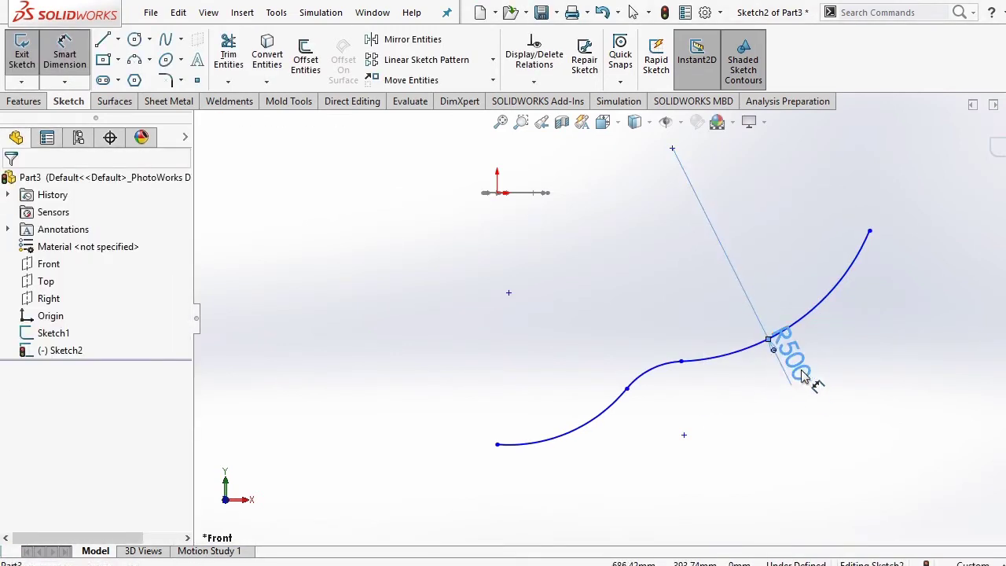
left_click_drag(780, 373, 803, 410)
left_click(711, 393)
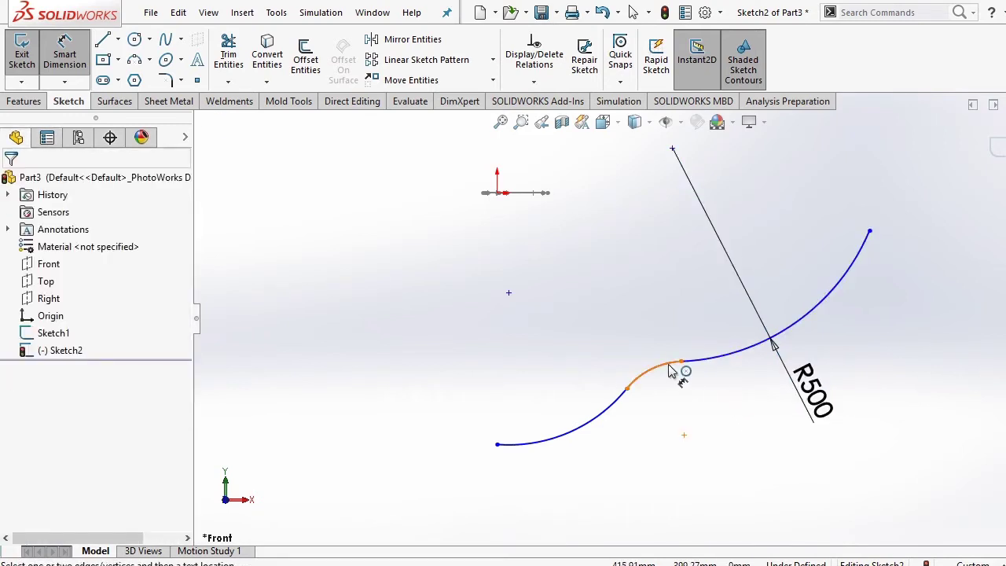
Step: Give the small middle neck arc a radius of R20
left_click(677, 370)
left_click(689, 405)
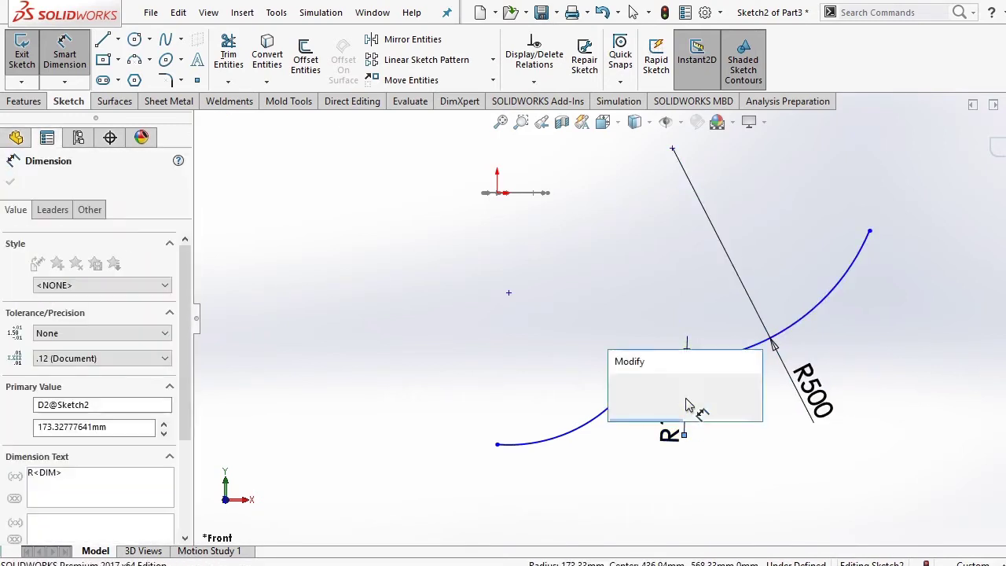
type("2")
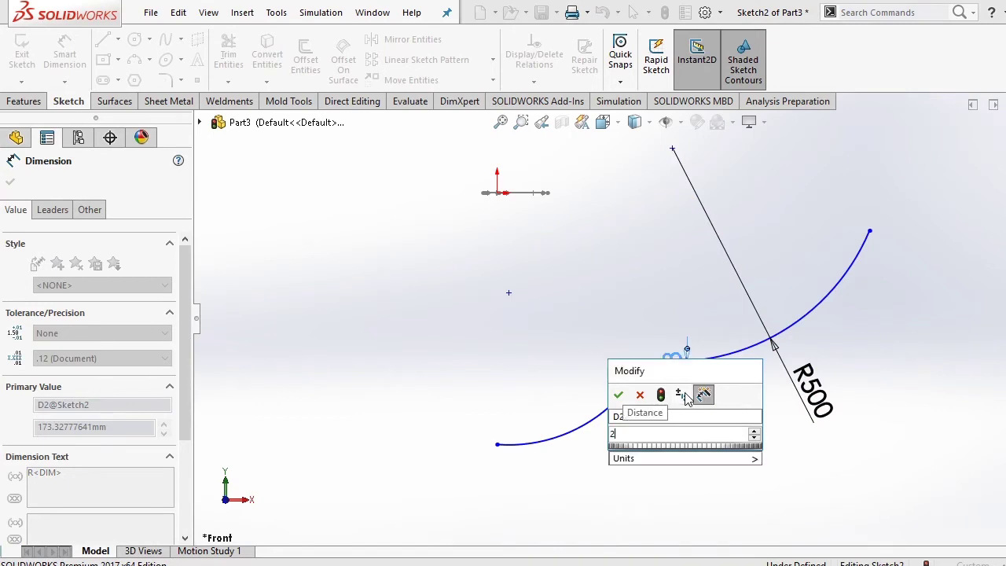
type("0")
key("Return")
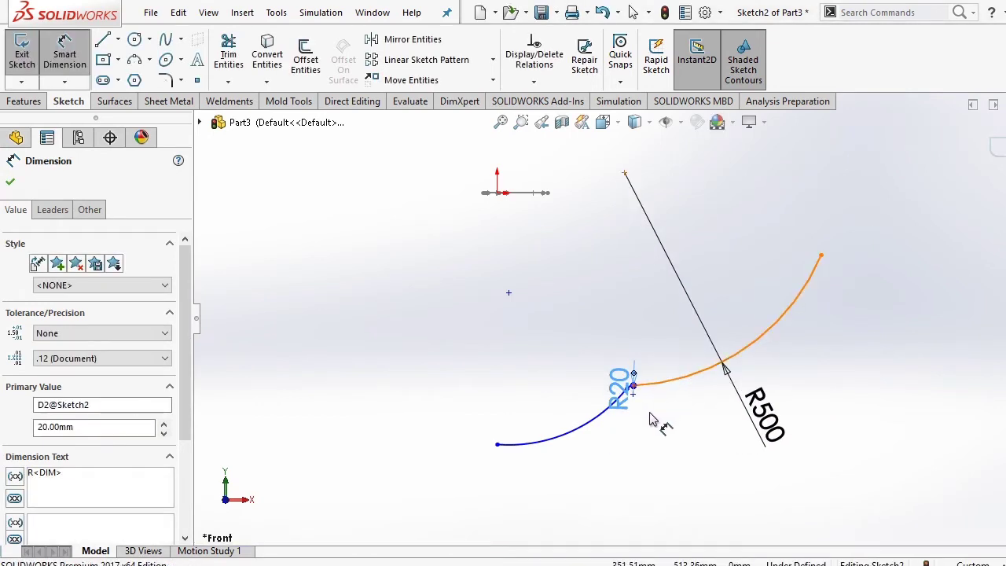
left_click(652, 419)
Step: Dimension the lower bowl arc to R40, then switch to the reference drawing to compare
scroll(645, 411, "down", 2)
scroll(601, 383, "down", 2)
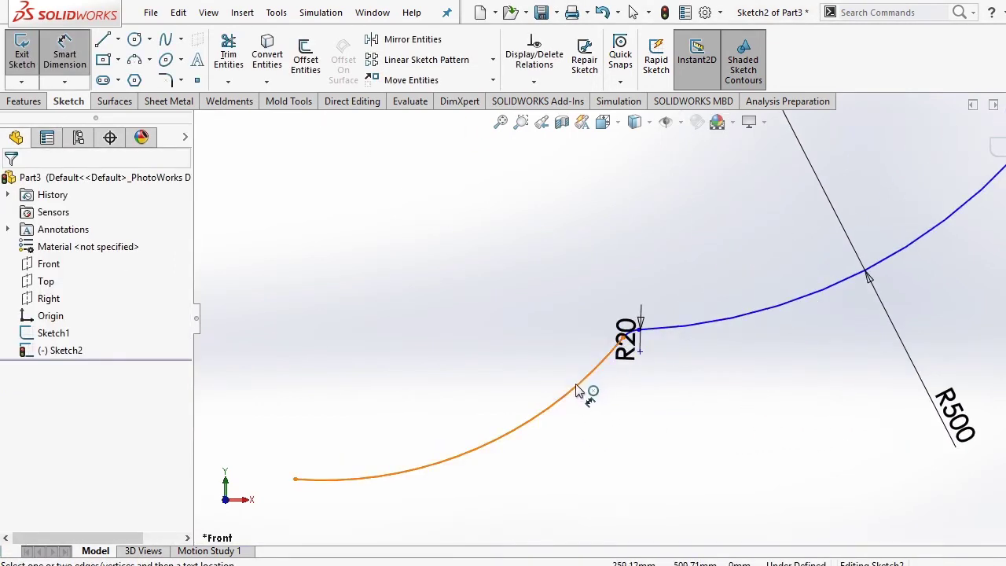
left_click(588, 388)
left_click(548, 380)
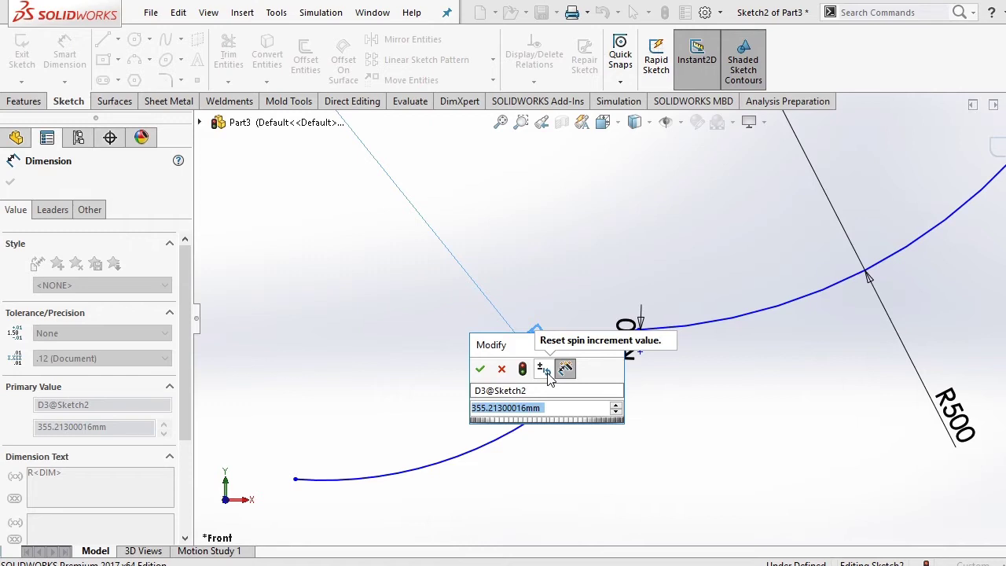
type("40")
key("Return")
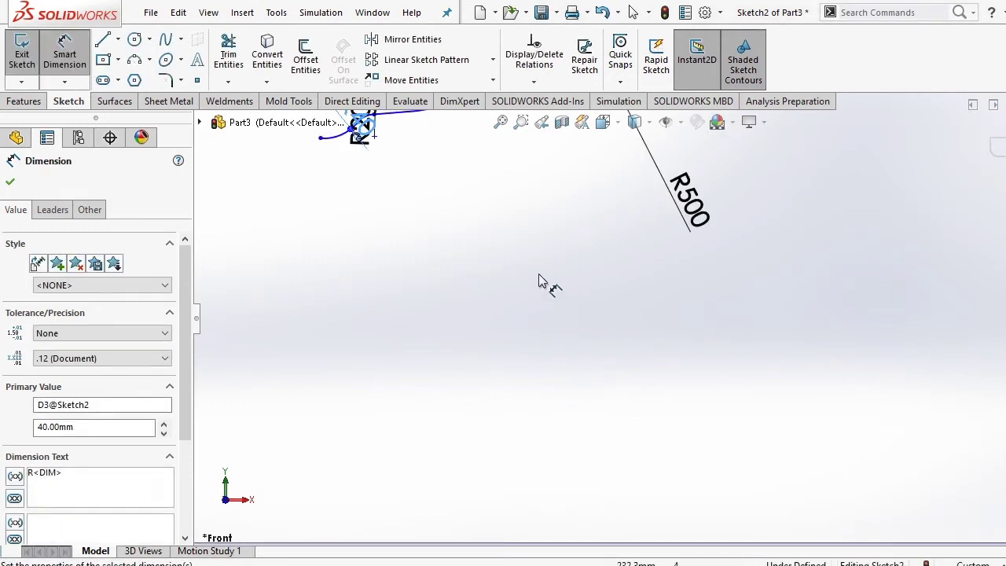
scroll(538, 236, "up", 1)
scroll(536, 220, "up", 1)
scroll(539, 227, "up", 1)
scroll(536, 275, "up", 2)
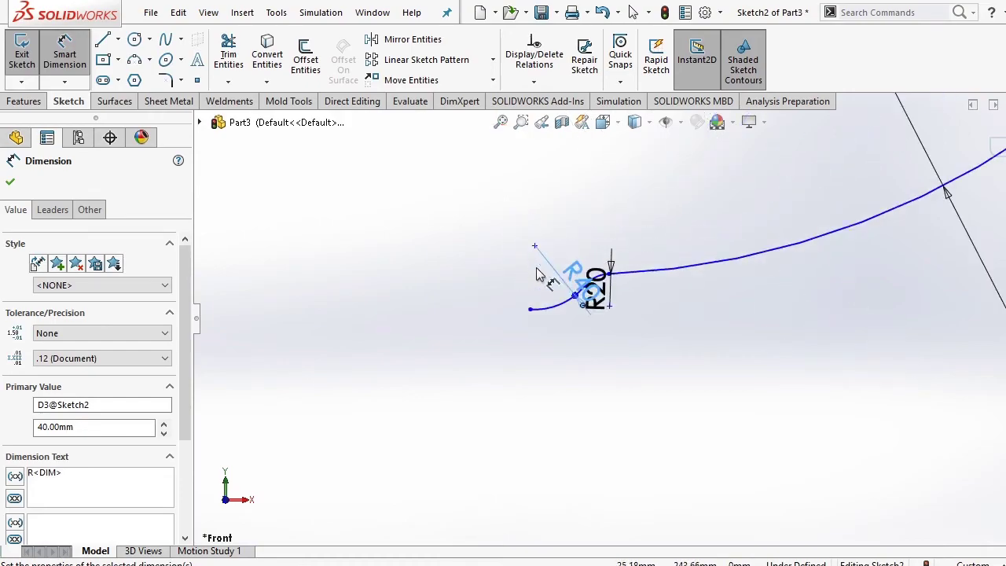
key("alt+Tab")
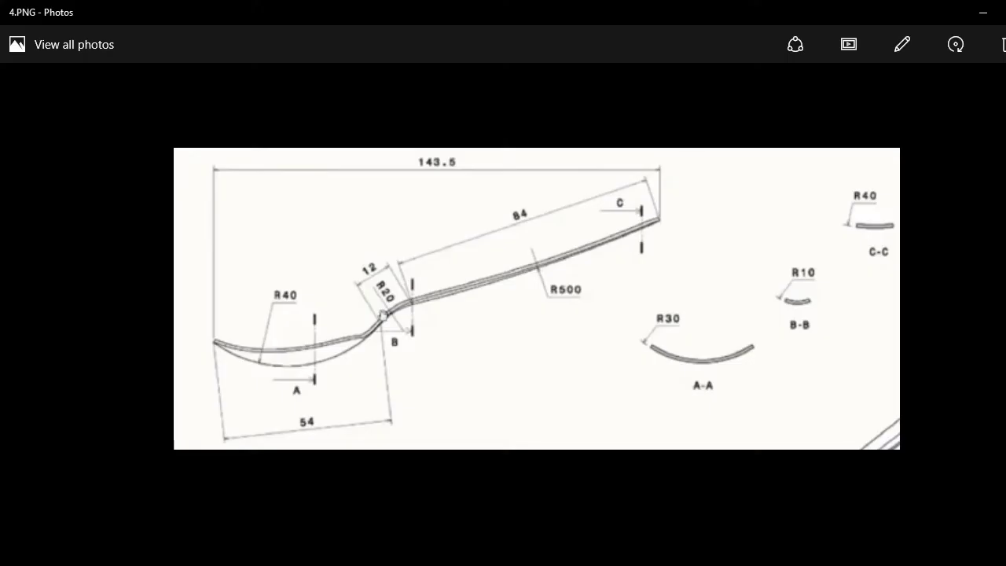
Step: Add an aligned 84 dimension for the handle length between its endpoints
key("alt+Tab")
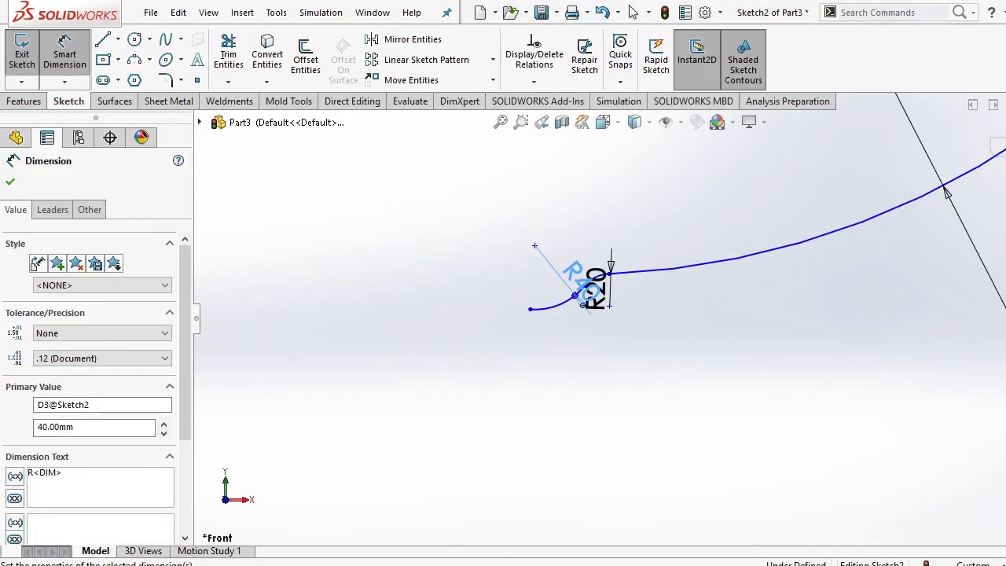
scroll(665, 341, "up", 3)
scroll(644, 294, "down", 2)
scroll(645, 305, "down", 2)
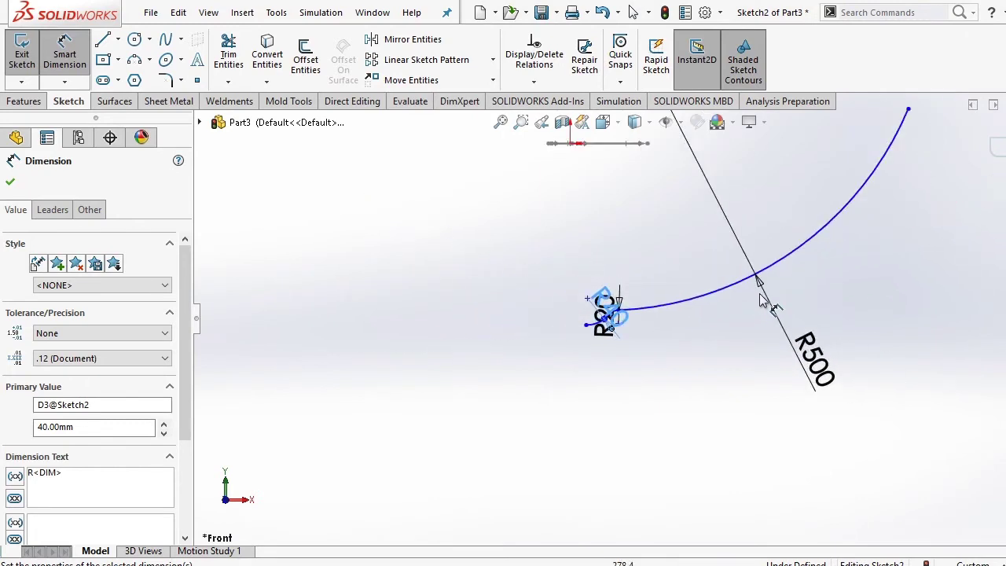
scroll(786, 283, "down", 1)
left_click(813, 225)
scroll(809, 184, "up", 2)
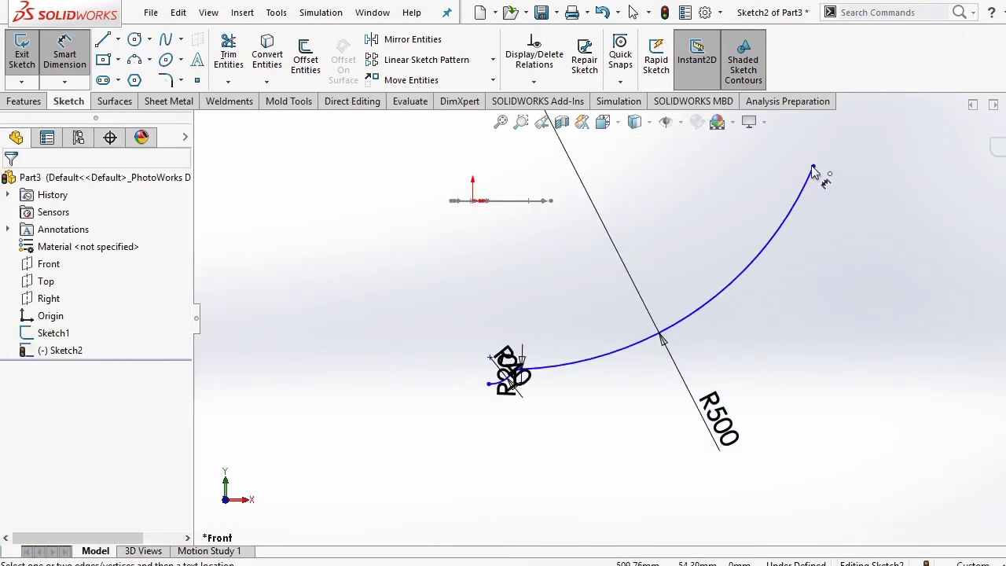
left_click(813, 169)
scroll(541, 369, "up", 2)
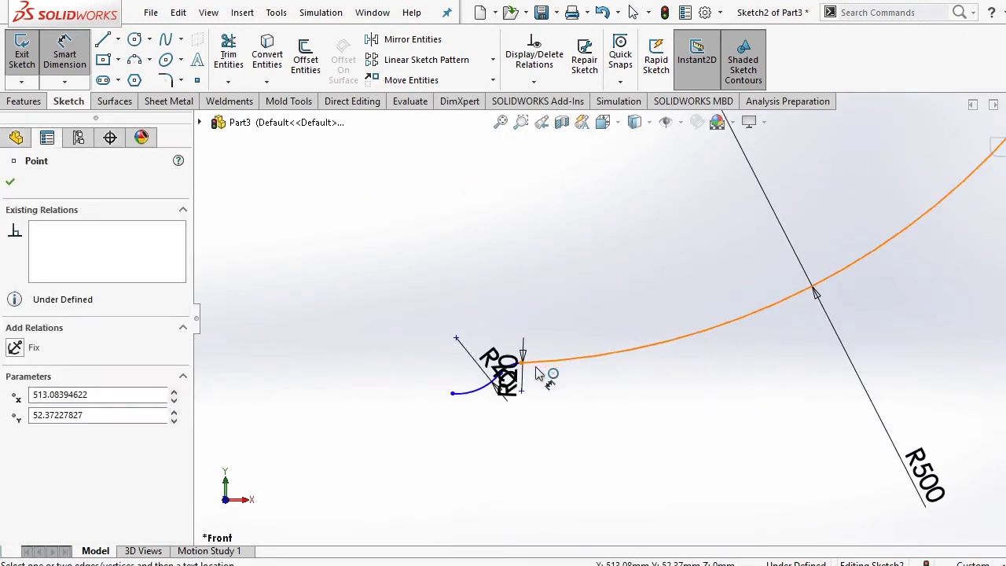
scroll(535, 357, "up", 2)
left_click_drag(532, 355, 639, 271)
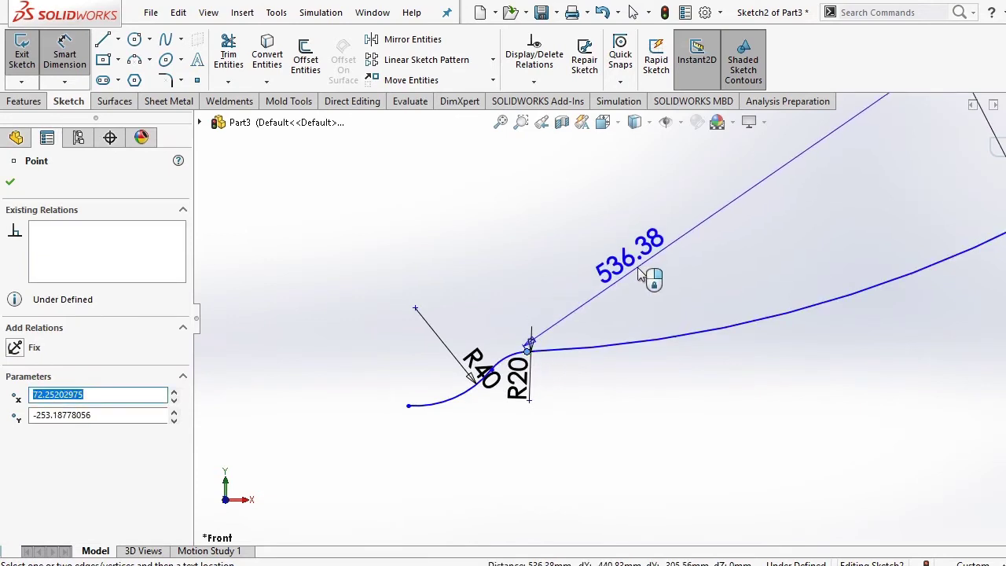
left_click(637, 268)
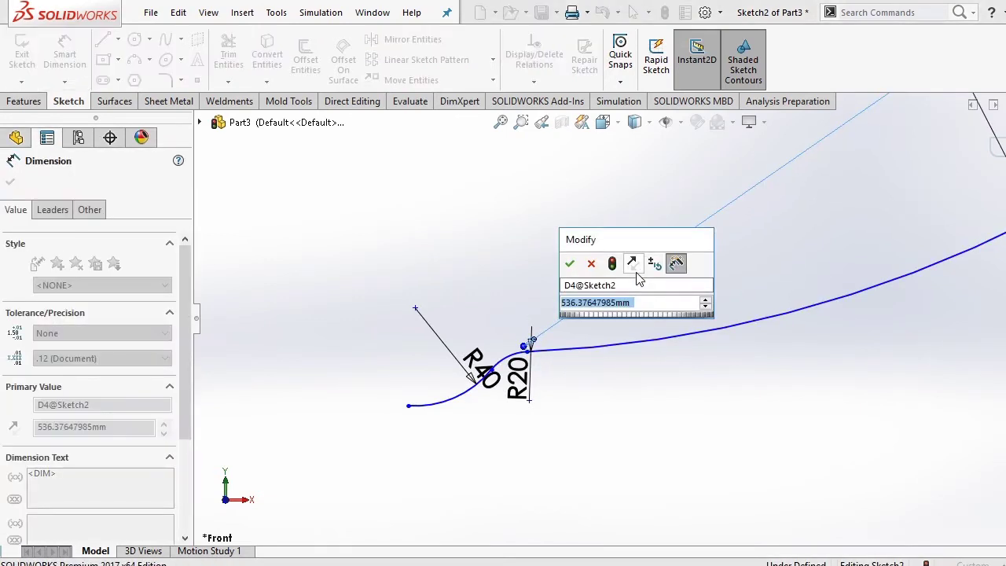
type("84")
key("Return")
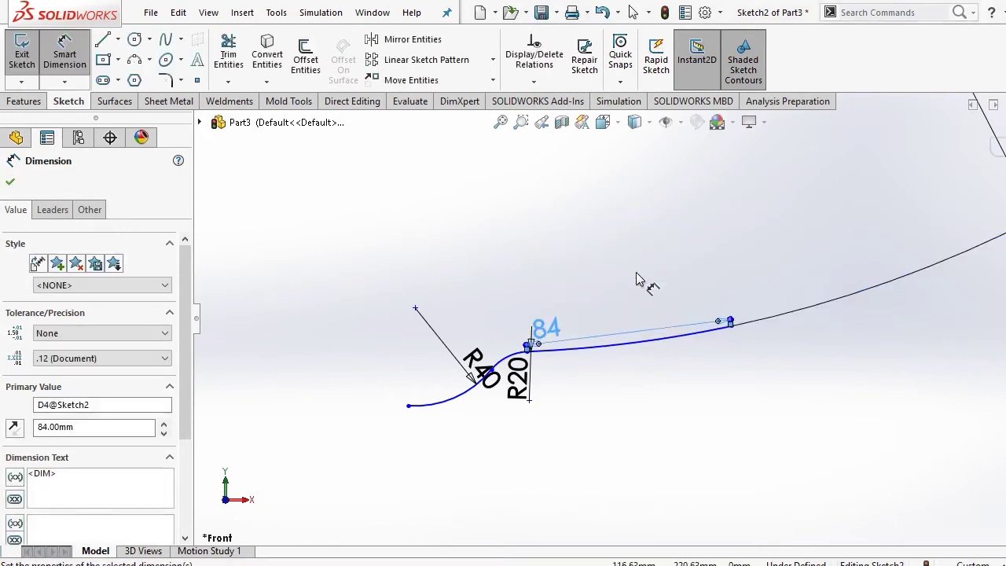
Step: Add aligned dimensions of 12 across the neck and 54 along the bowl
scroll(492, 331, "down", 3)
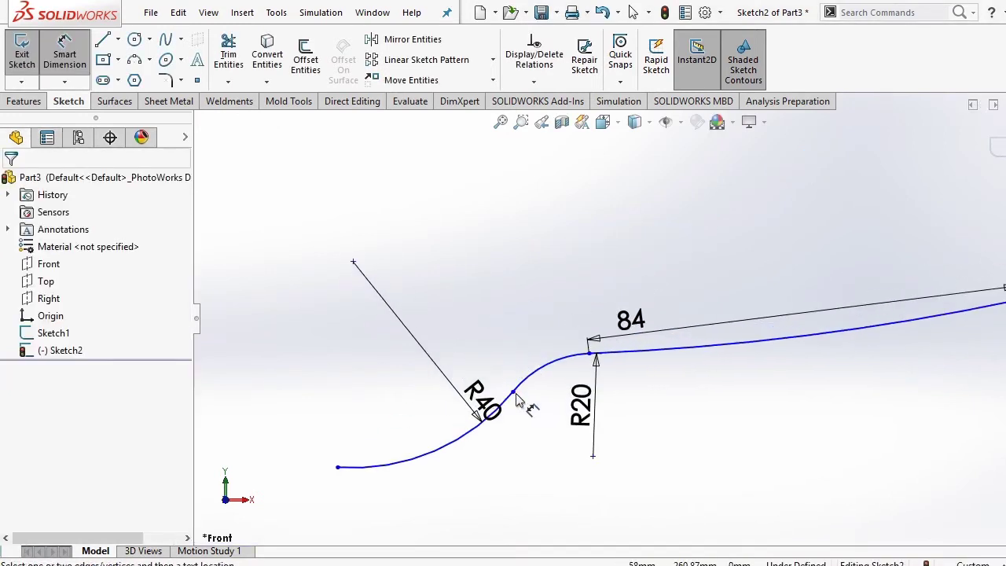
left_click(513, 392)
left_click(589, 354)
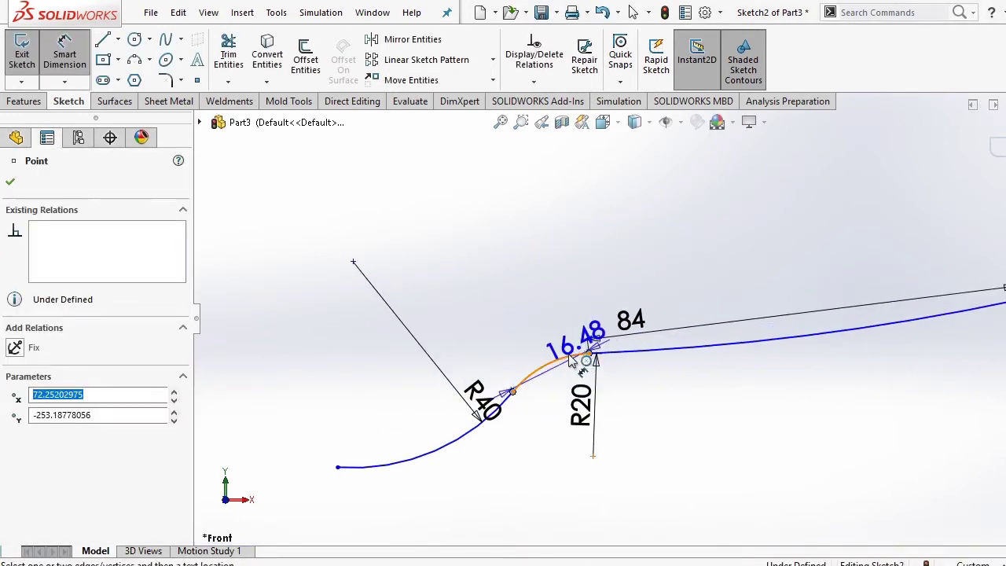
left_click(519, 363)
type("12")
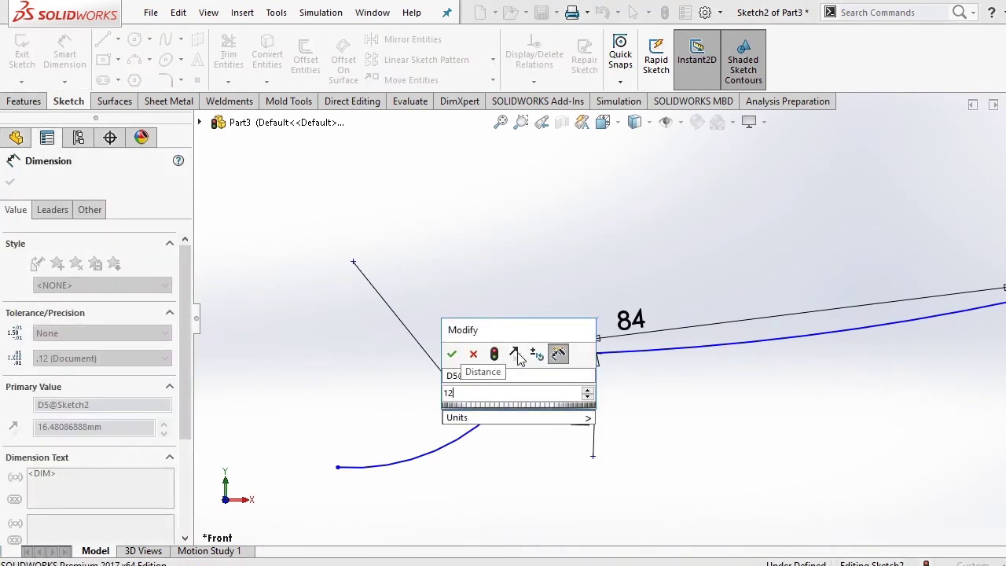
key("Return")
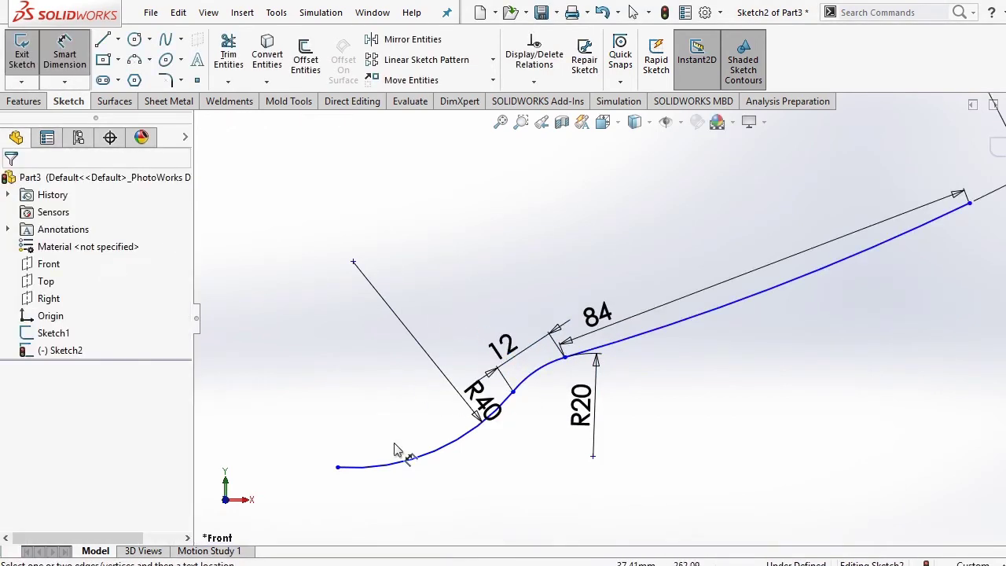
left_click(386, 464)
left_click(338, 468)
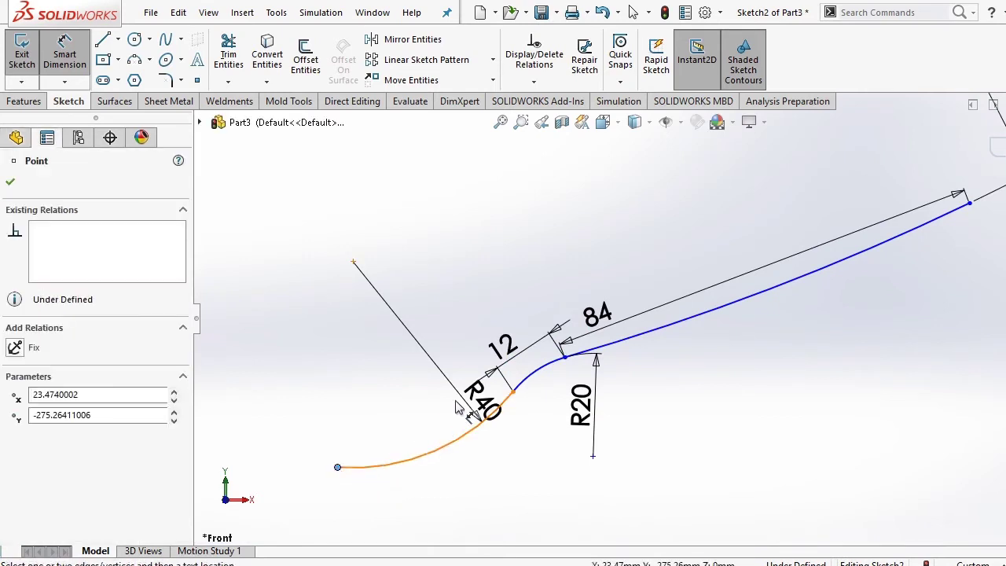
left_click(512, 391)
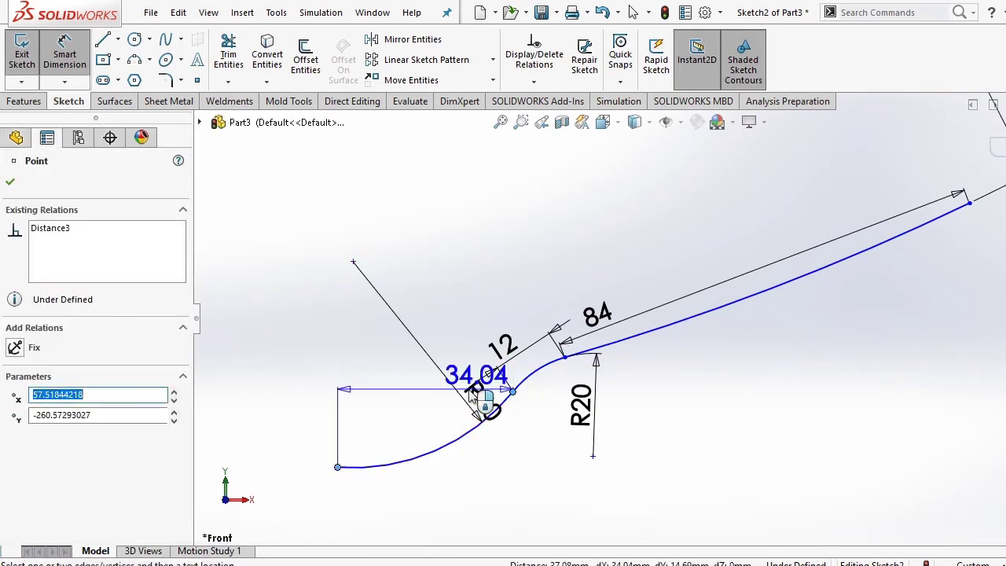
left_click(420, 401)
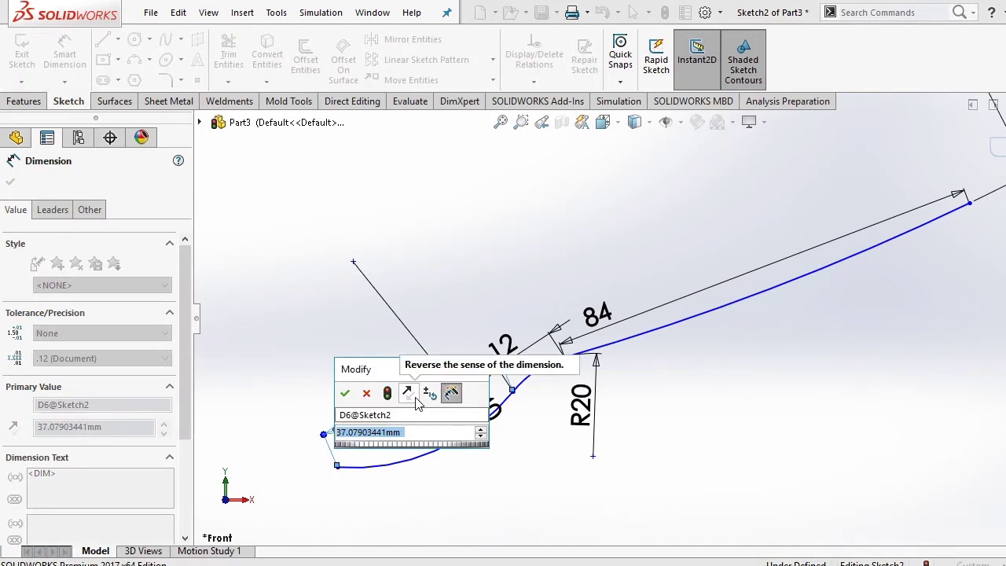
type("54")
key("Return")
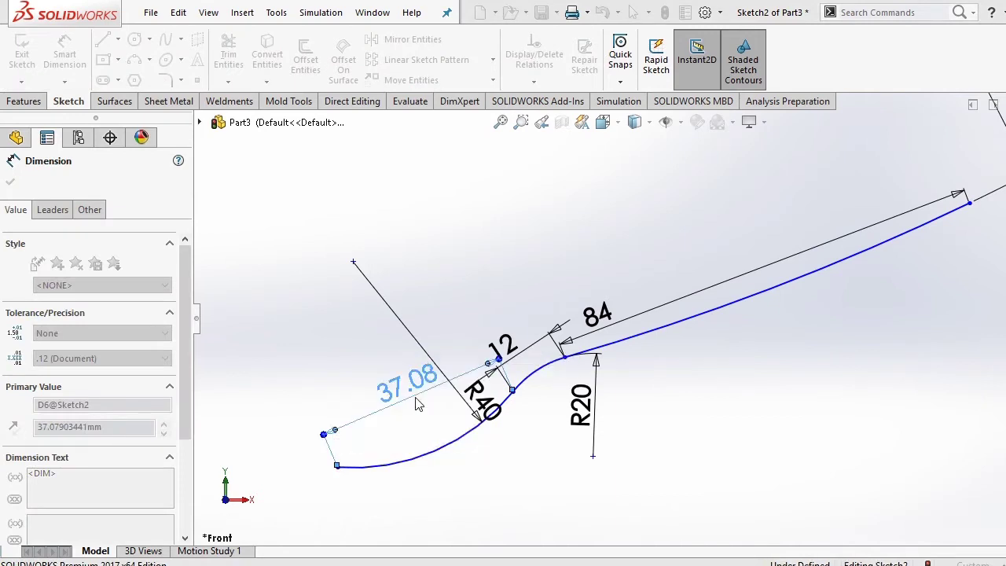
left_click(535, 285)
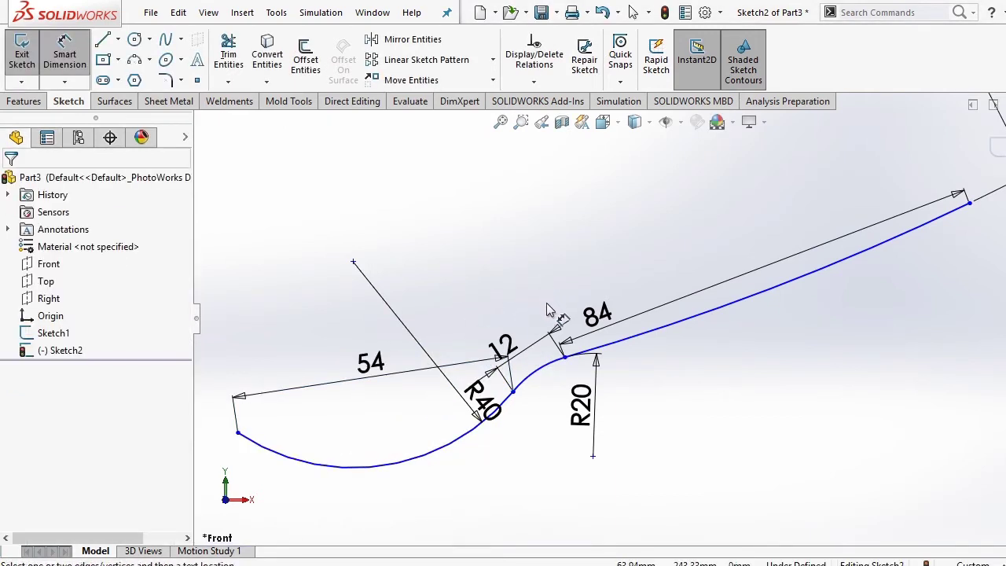
Step: Drag the 12, 84, R40, R20 and R500 dimensions into tidy positions clear of the profile
left_click_drag(532, 349, 409, 359)
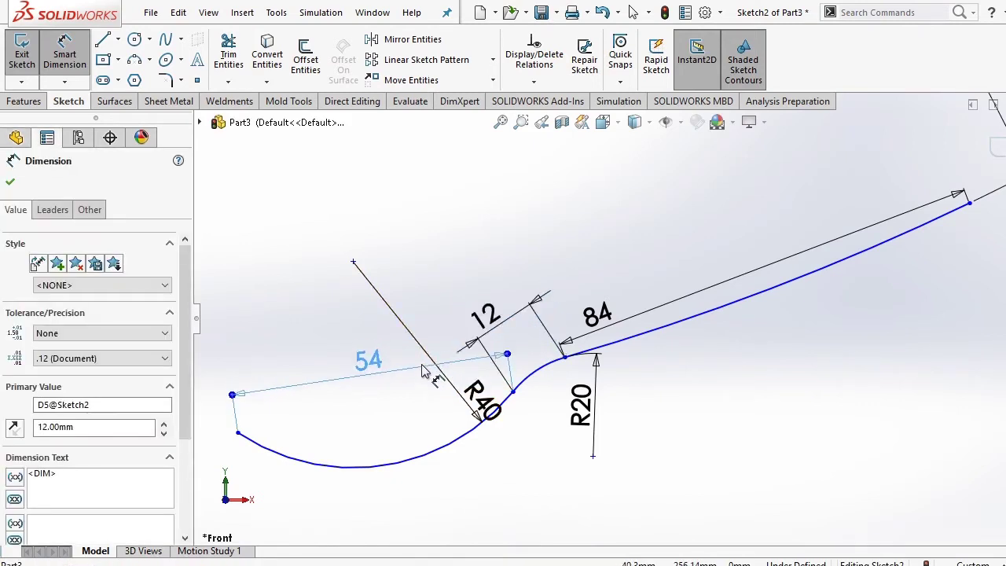
left_click(405, 376)
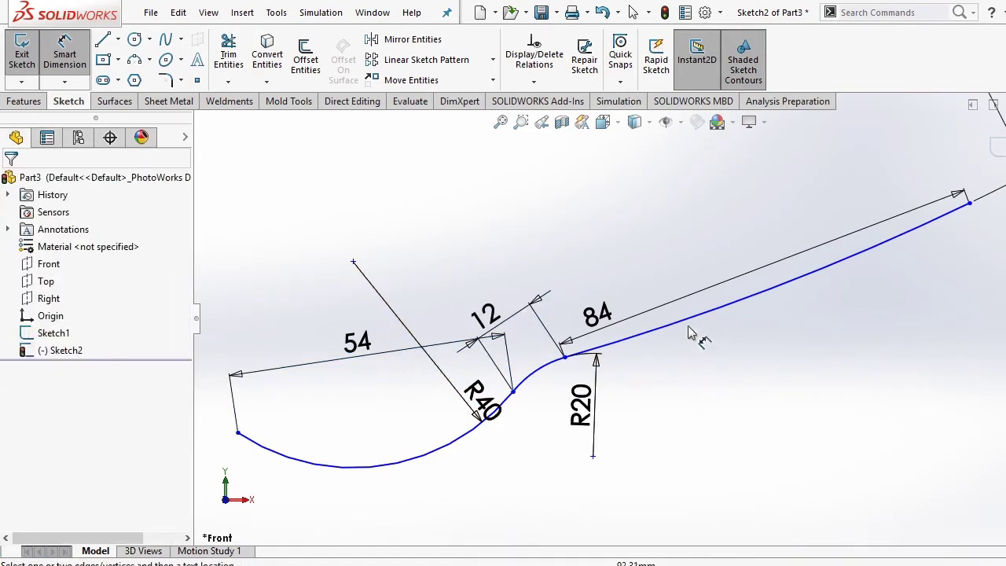
left_click_drag(702, 299, 664, 259)
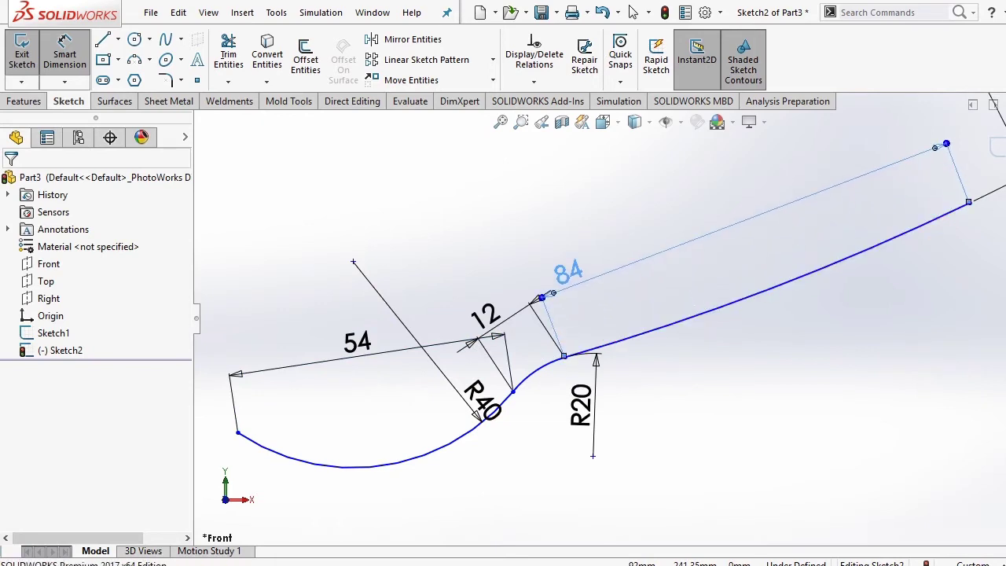
left_click(729, 370)
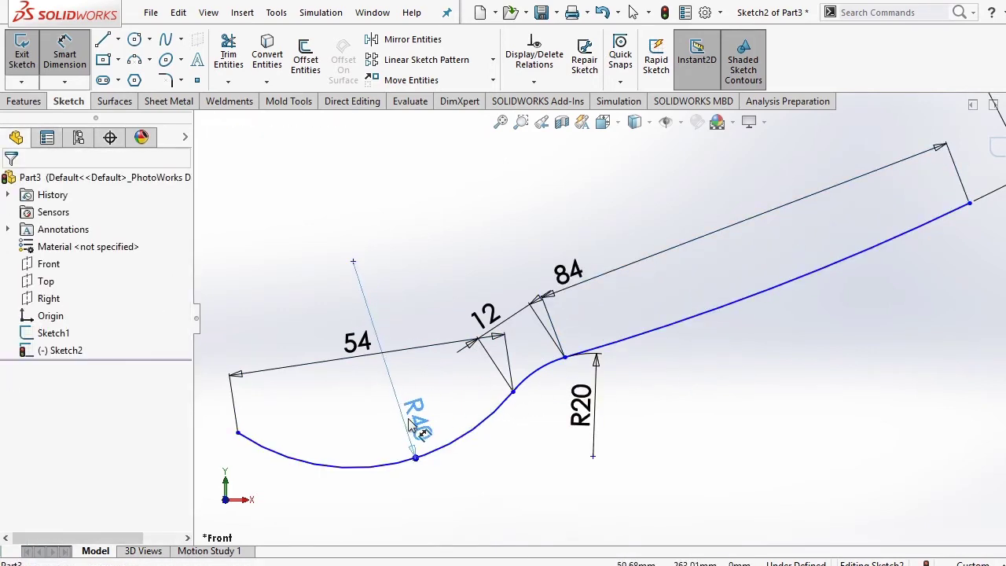
left_click(414, 425)
left_click(632, 405)
left_click_drag(595, 355, 546, 369)
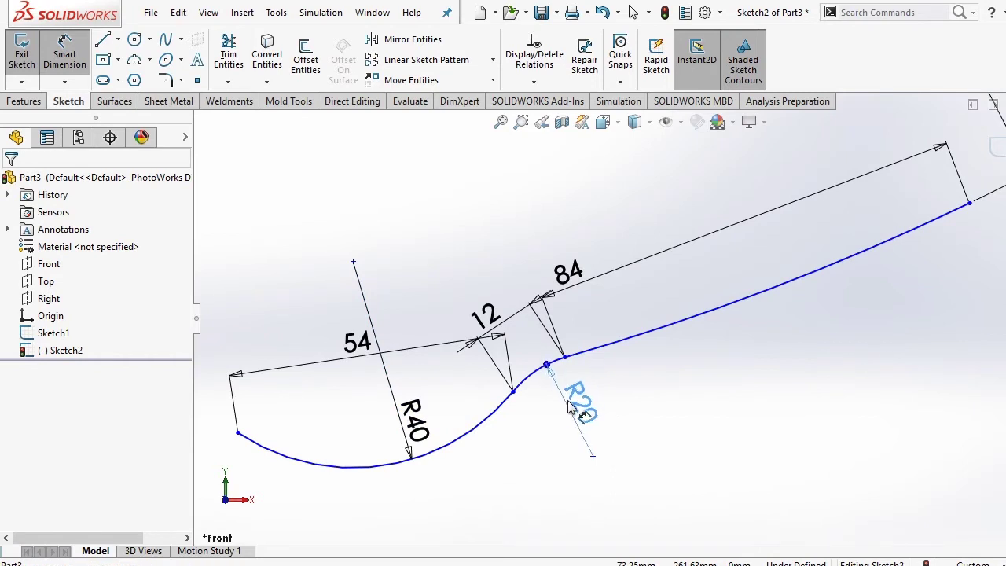
left_click(807, 366)
scroll(810, 368, "up", 2)
scroll(825, 338, "up", 2)
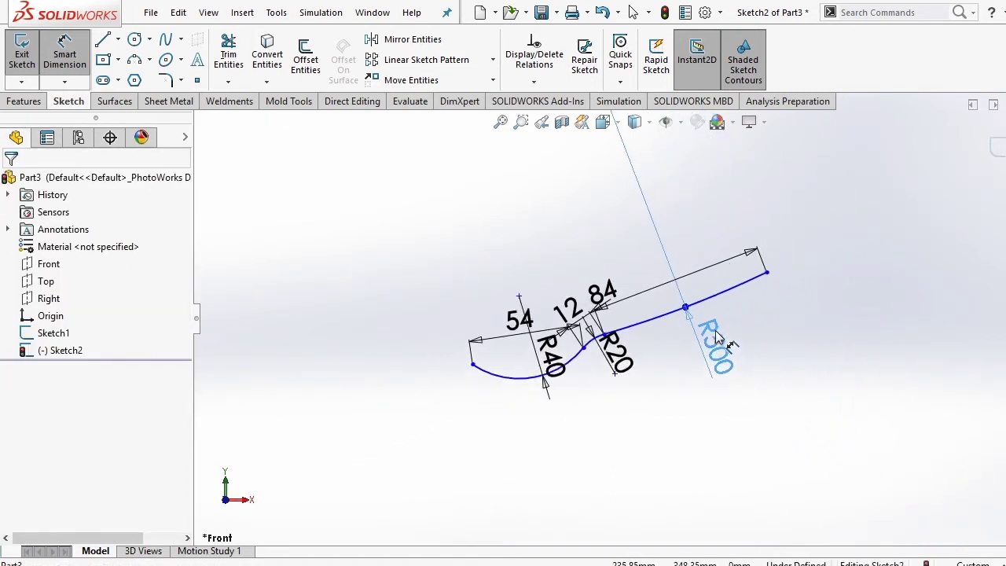
left_click(717, 352)
scroll(763, 332, "up", 3)
key("Escape")
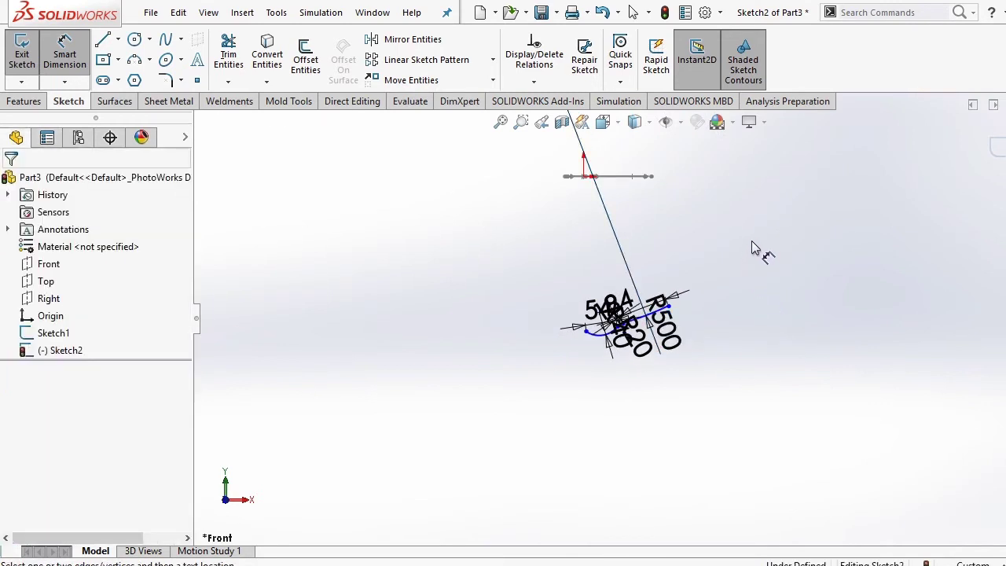
right_click(790, 245)
left_click(821, 293)
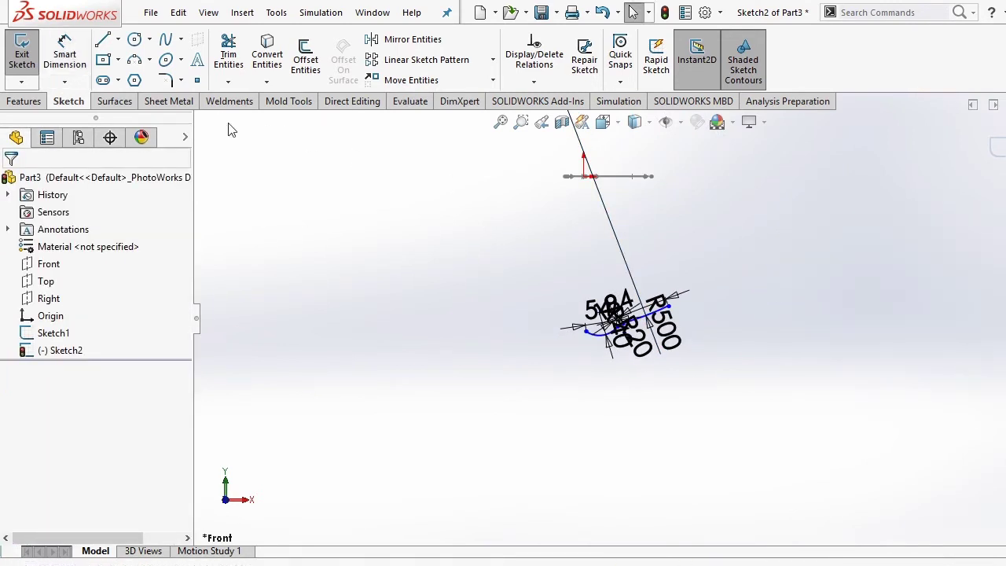
Step: Draw a vertical centerline up from the handle end of the side profile
left_click(118, 40)
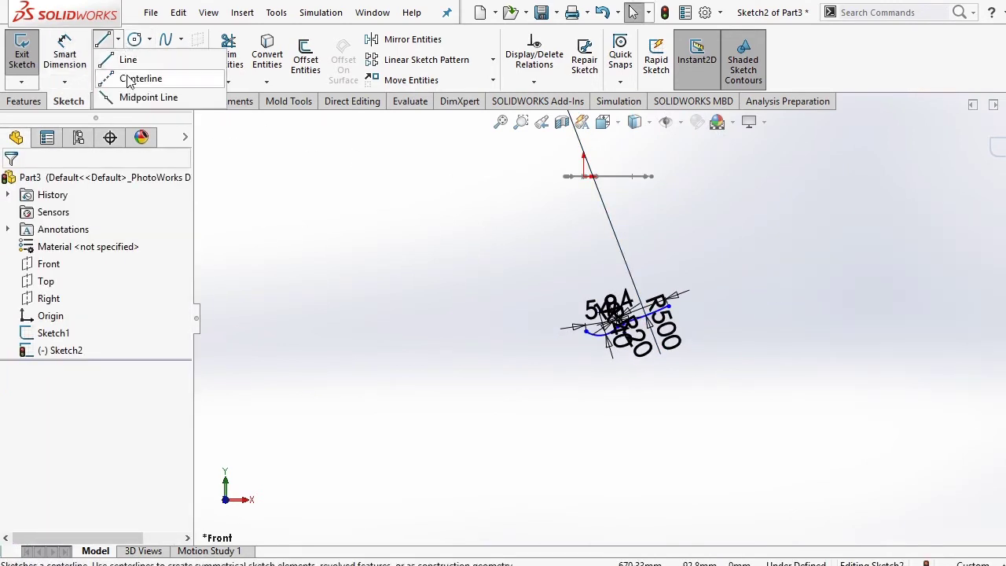
left_click(126, 76)
scroll(605, 350, "down", 3)
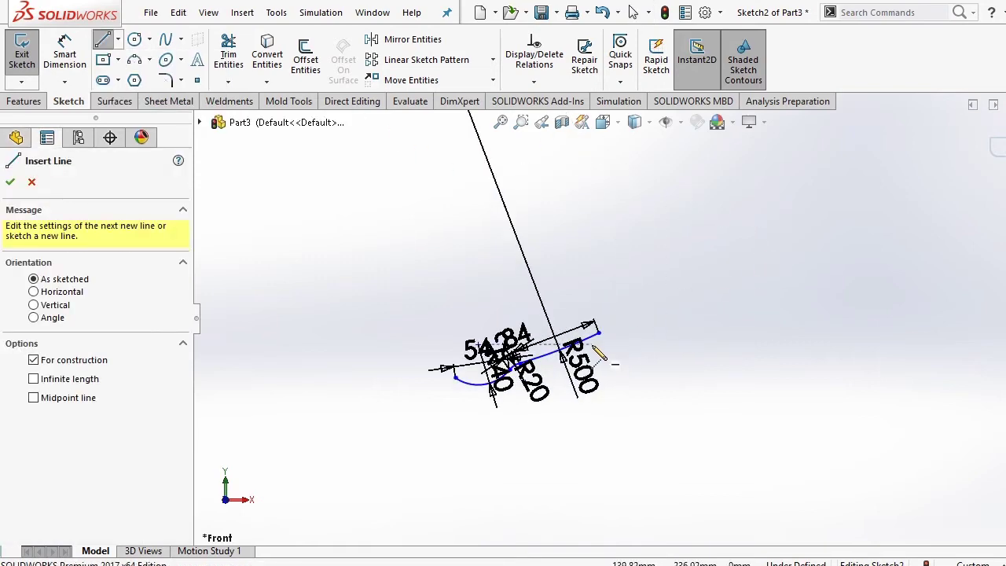
scroll(616, 314, "down", 3)
left_click(617, 315)
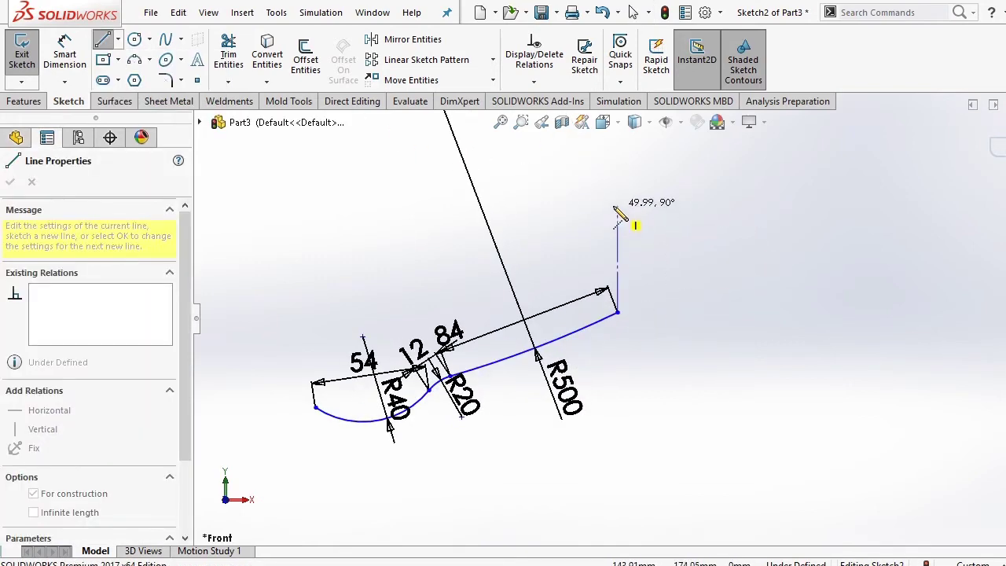
right_click(613, 206)
left_click(594, 218)
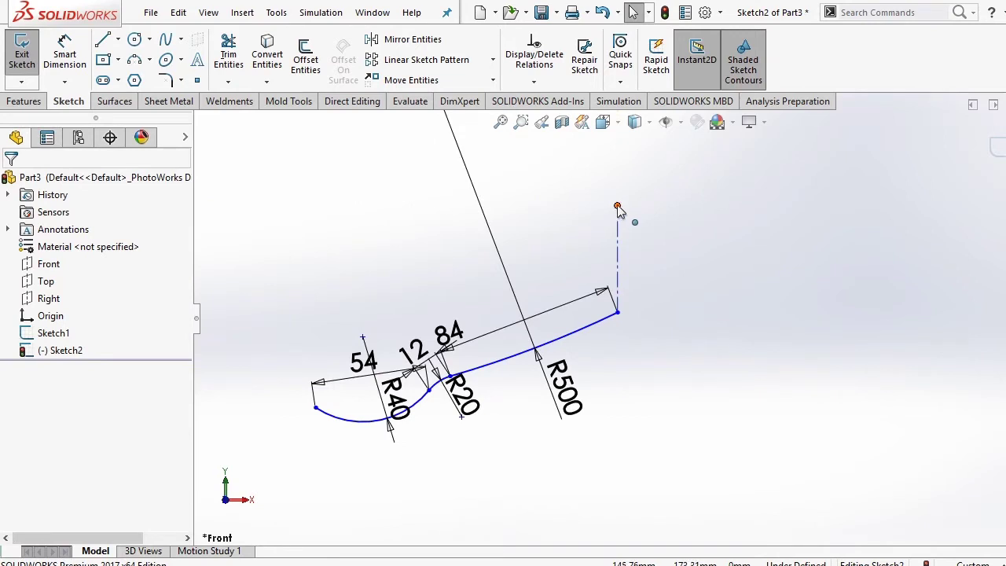
Step: Pierce the centerline's top endpoint onto Sketch1's handle-end outline arc
left_click(617, 207)
scroll(621, 210, "up", 3)
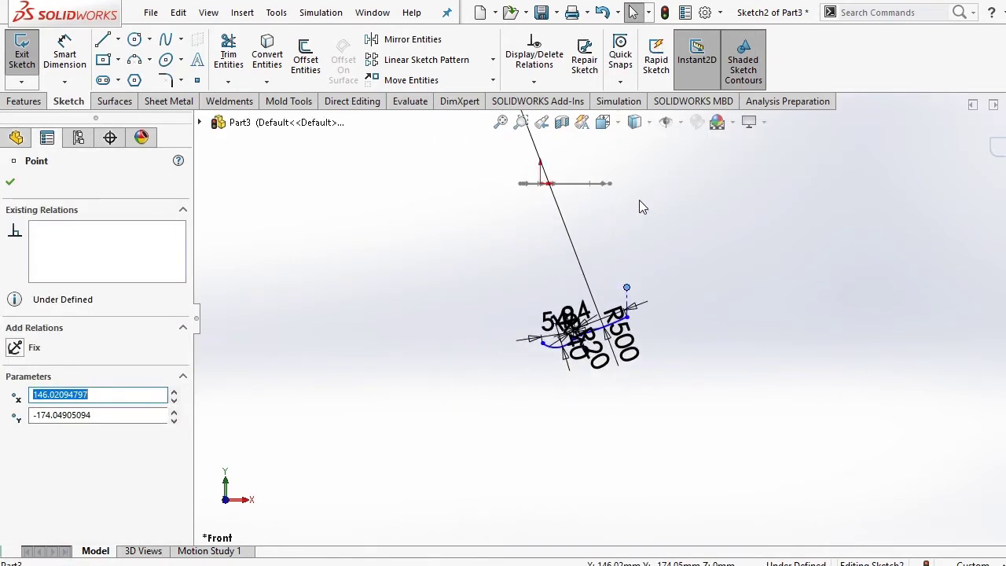
middle_click_drag(639, 206, 629, 268)
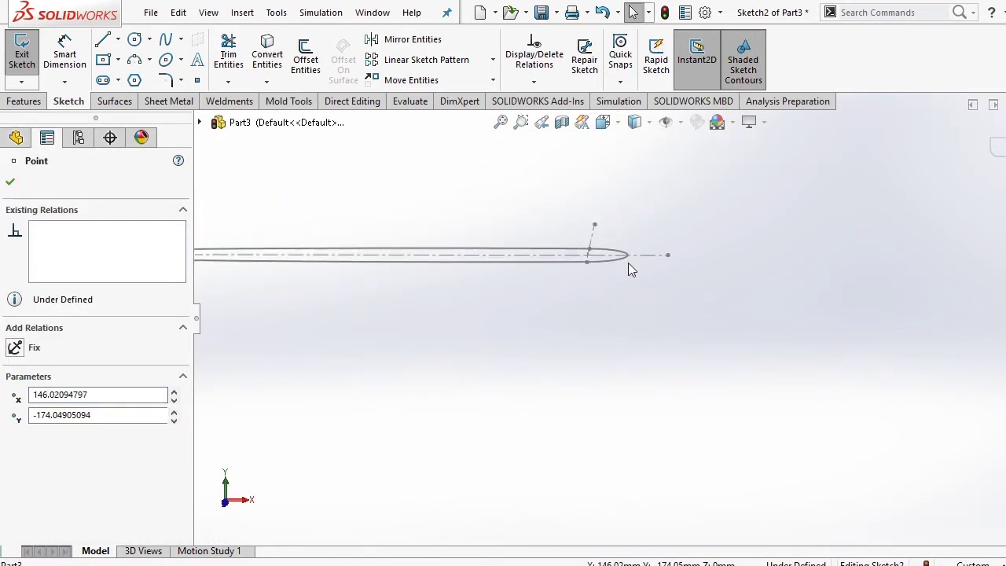
left_click(621, 261, "ctrl")
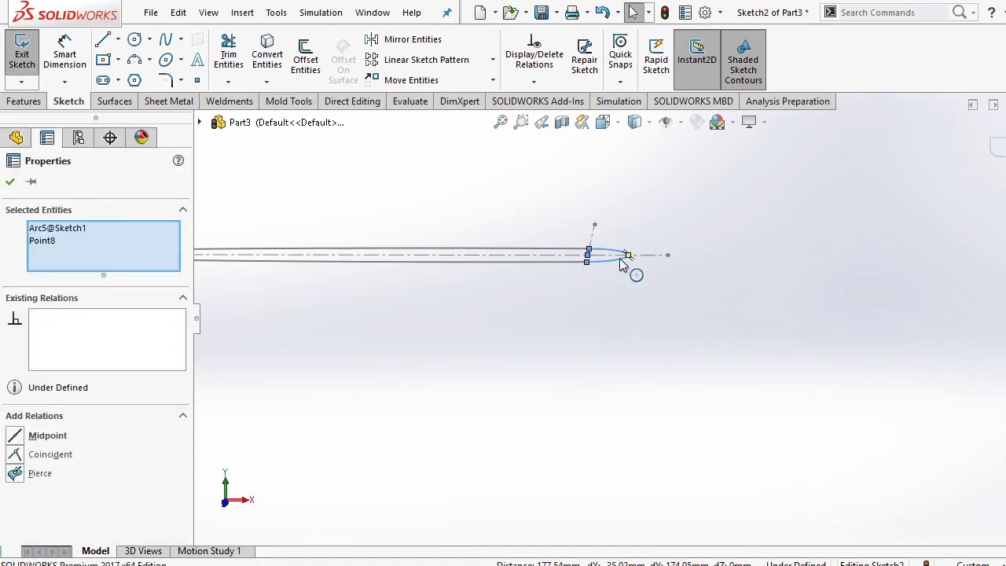
left_click(35, 476)
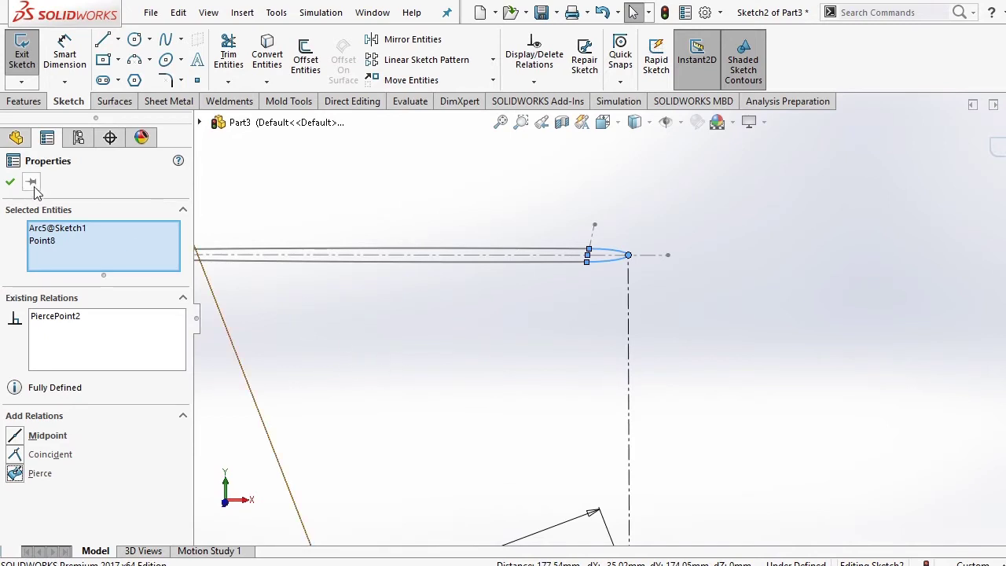
left_click(10, 184)
scroll(775, 315, "up", 2)
scroll(775, 315, "up", 1)
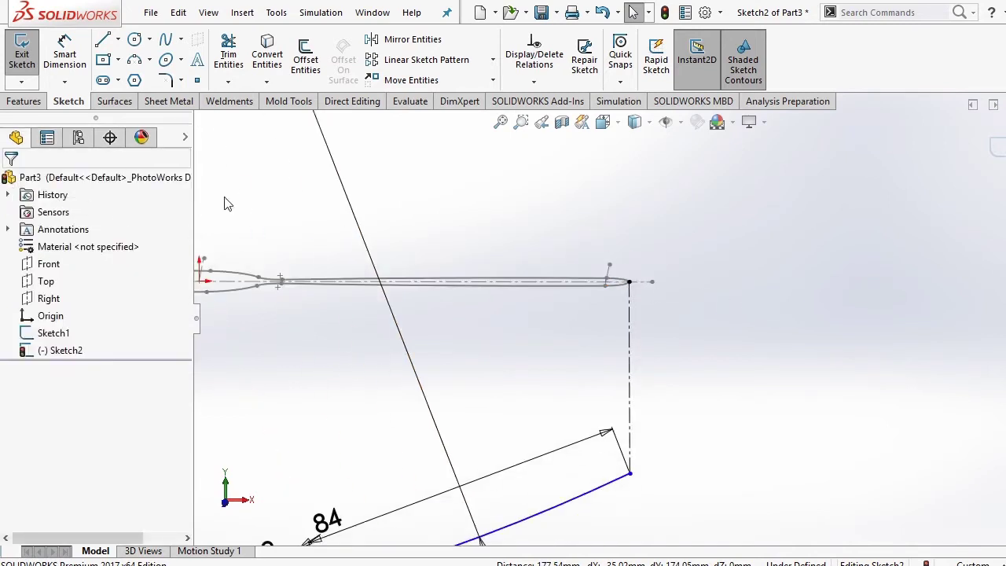
Step: Dimension the vertical centerline to a height of 10
left_click(55, 63)
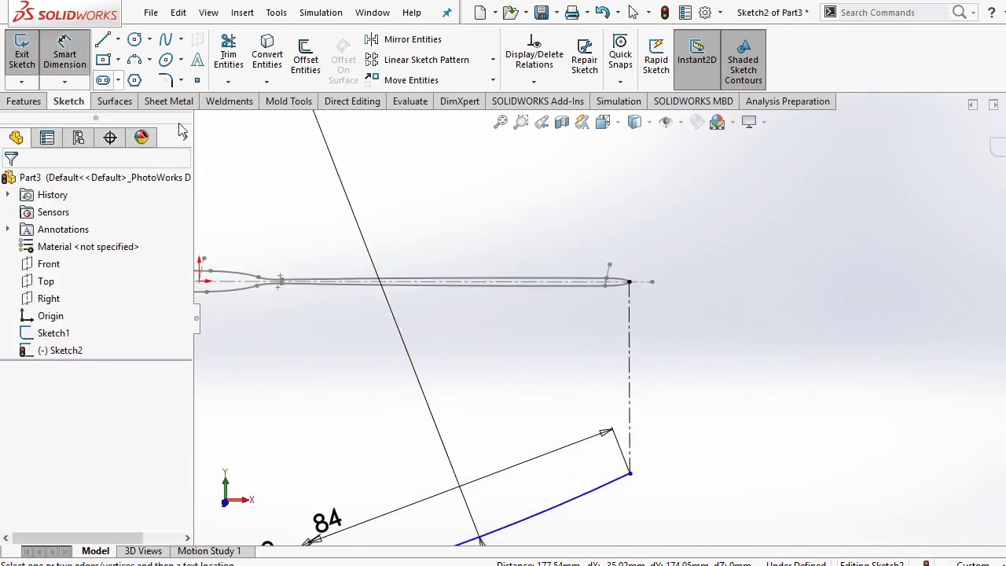
left_click(629, 354)
left_click(674, 342)
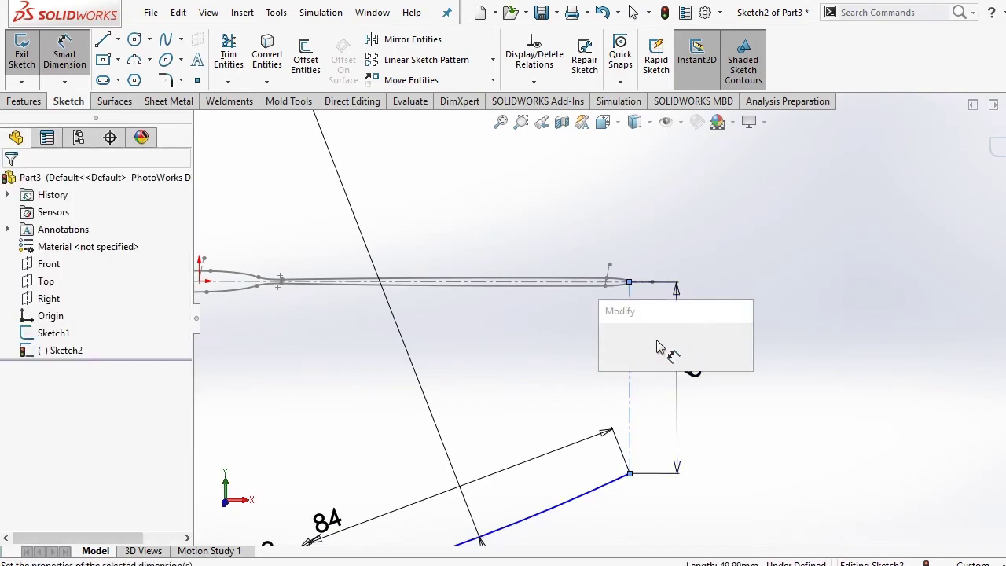
type("10")
key("Return")
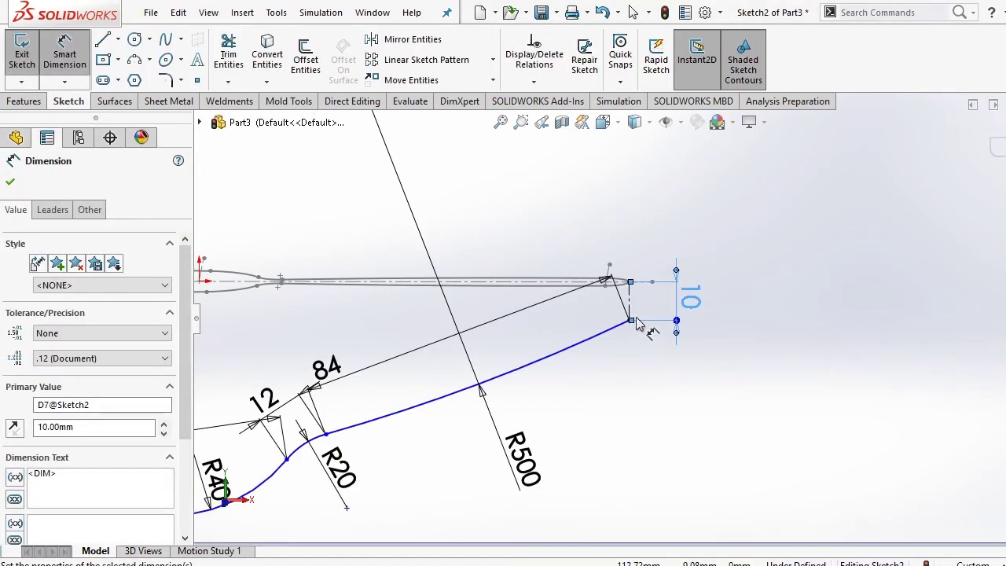
left_click(669, 407)
right_click(761, 218)
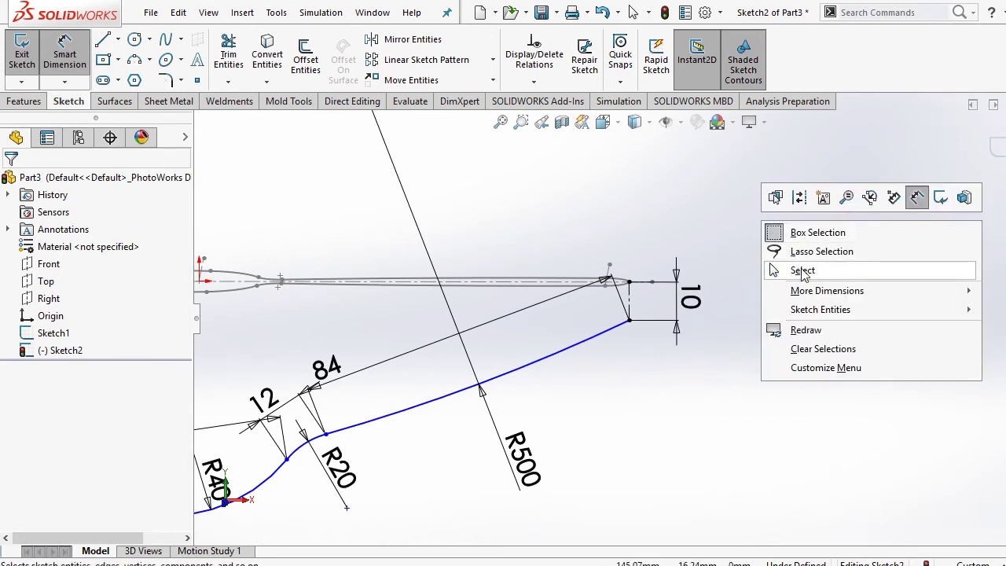
left_click(801, 270)
Step: After checking the reference, add a 143.5 overall length from bowl tip to handle end
key("z")
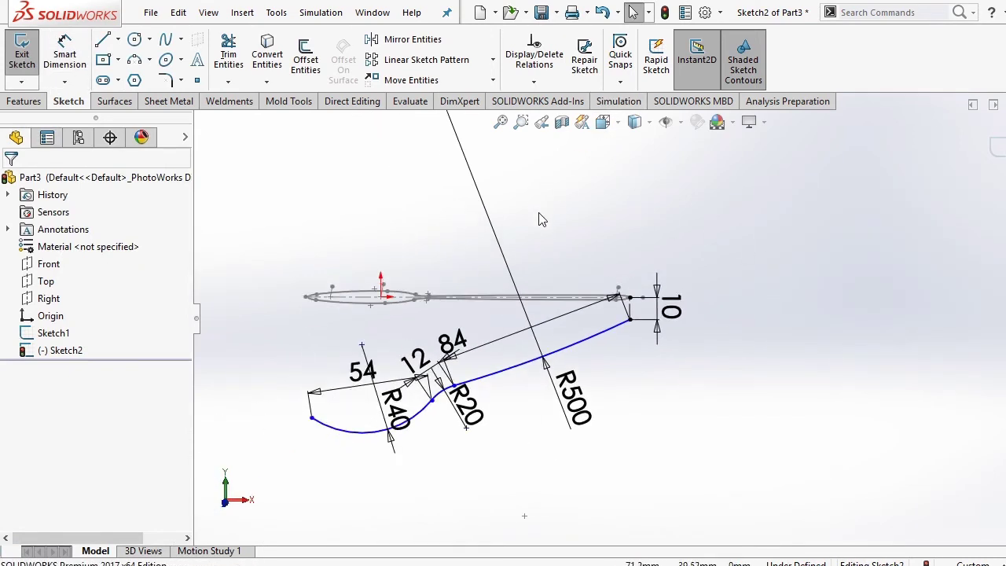
scroll(544, 256, "down", 1)
scroll(544, 256, "down", 1)
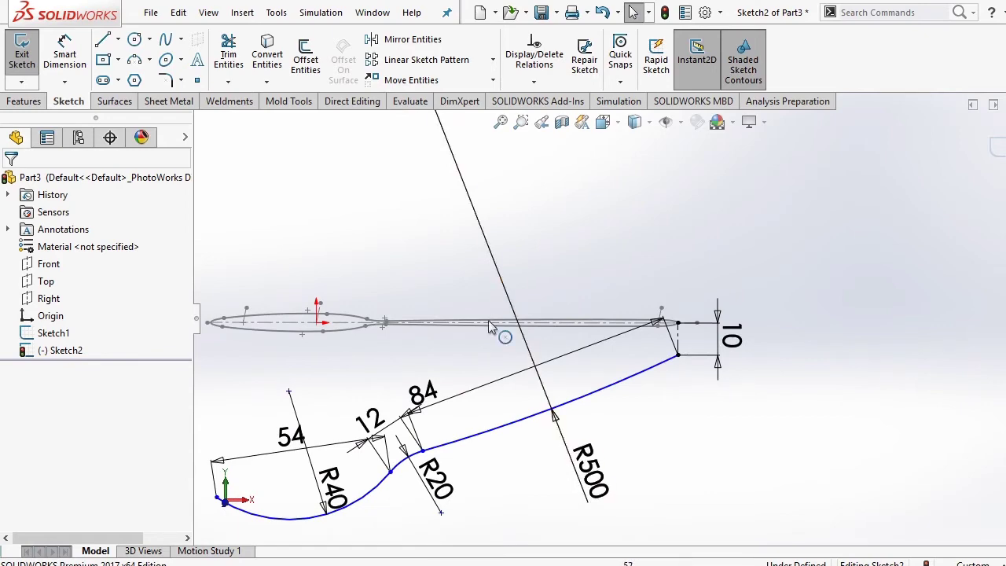
key("alt+Tab")
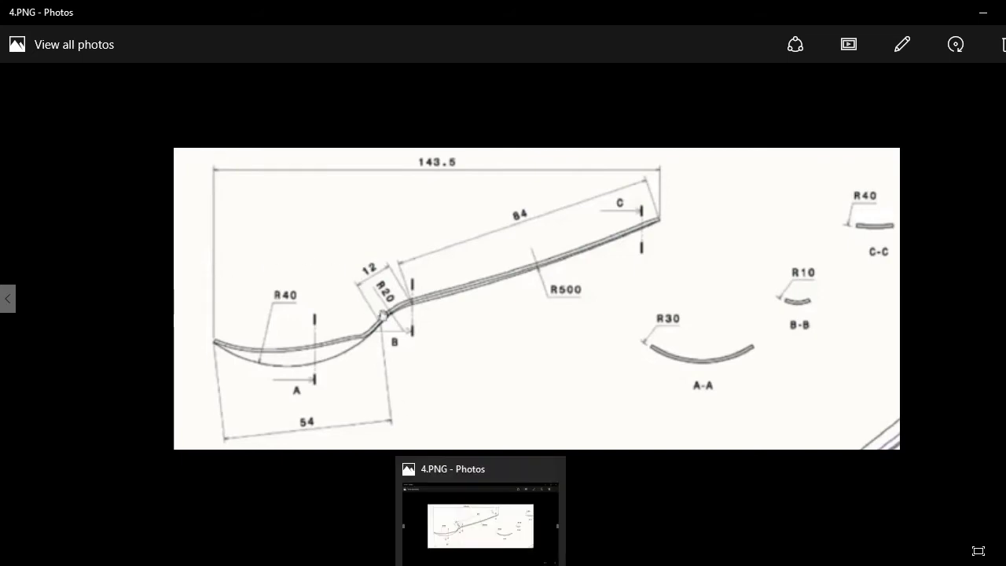
left_click(482, 558)
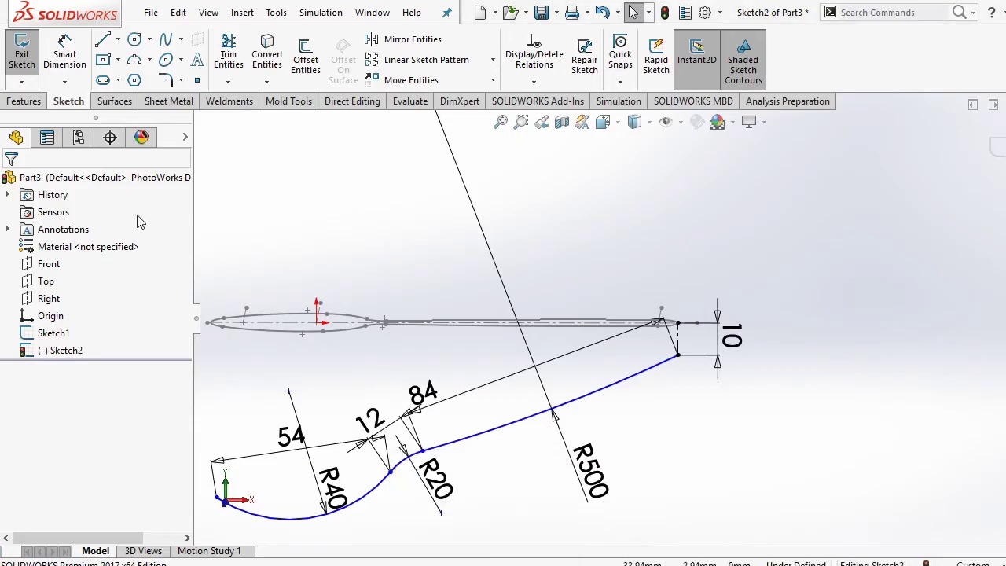
left_click(217, 496)
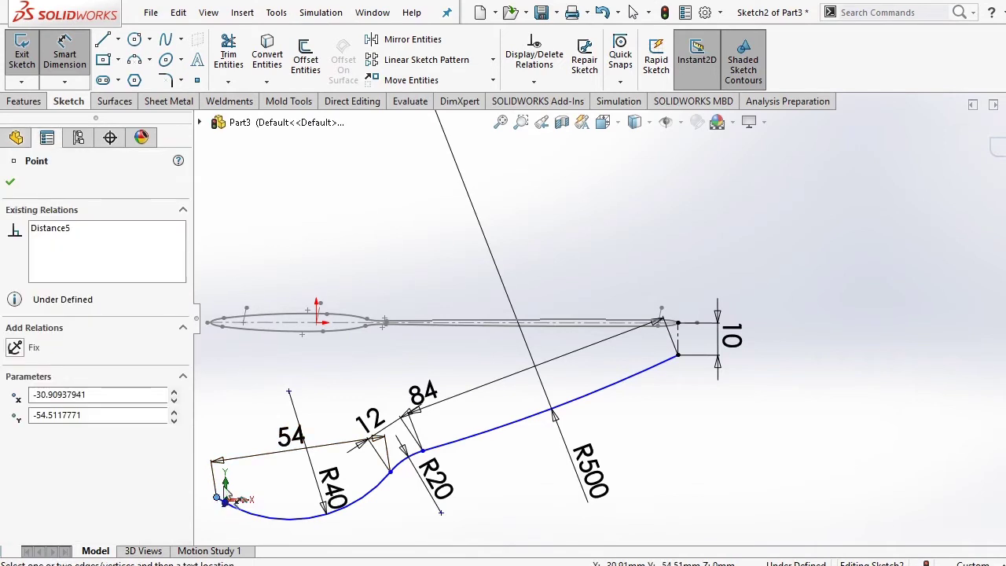
left_click(677, 355)
left_click(597, 243)
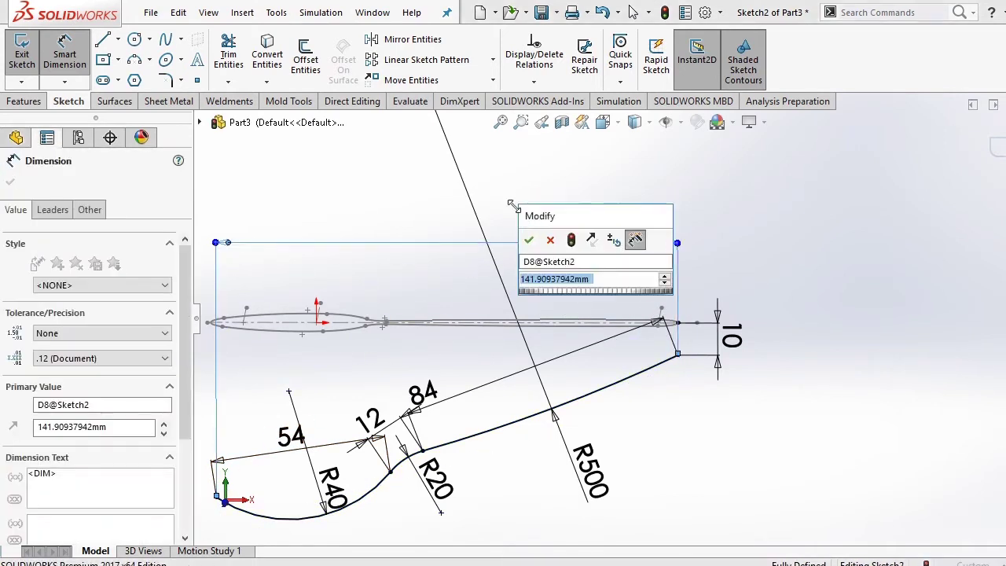
type("143.5")
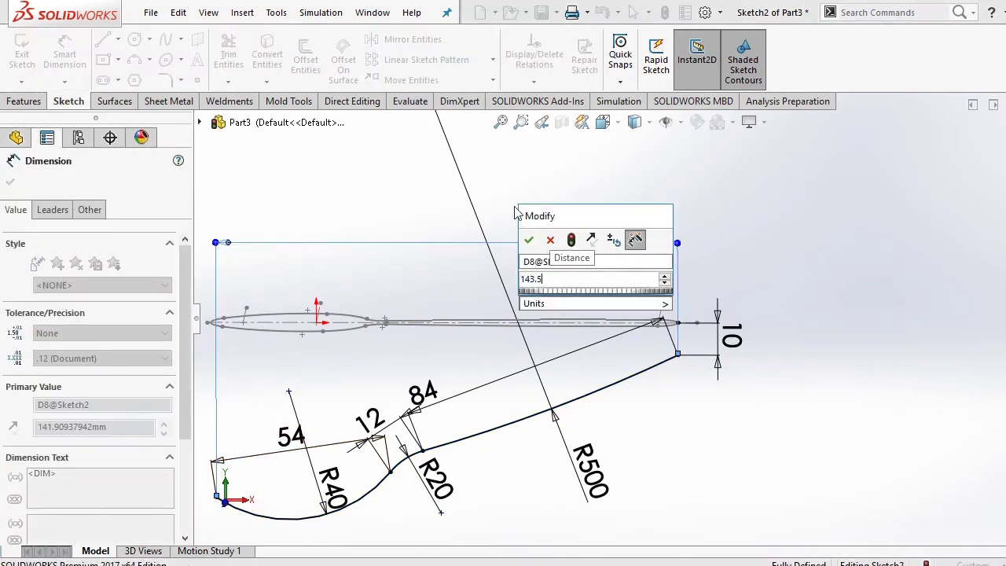
key("Return")
key("Escape")
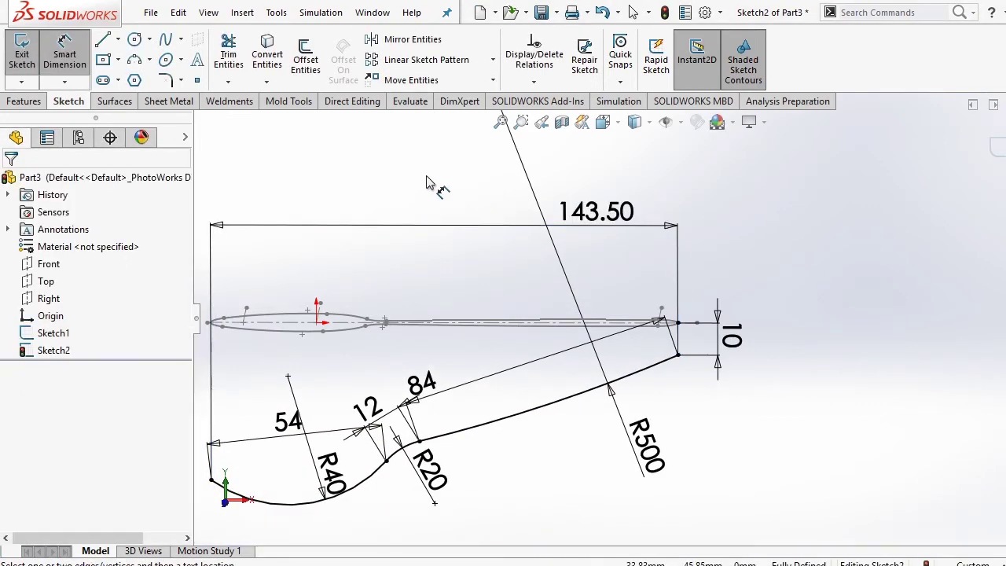
right_click(426, 175)
left_click(476, 226)
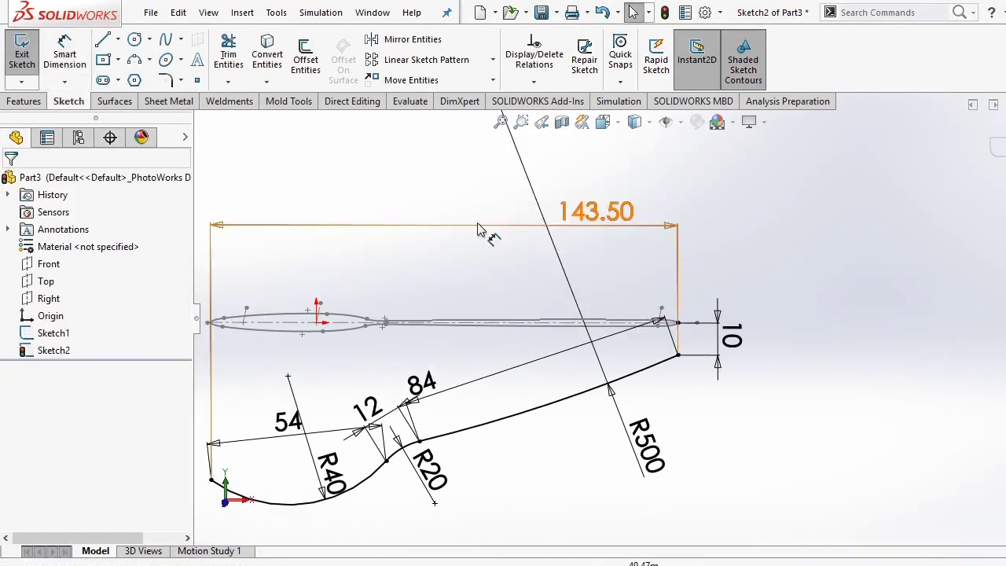
Step: Return to the Front view, exit Sketch2, and switch to the Photos reference drawings
left_click(603, 122)
left_click(572, 358)
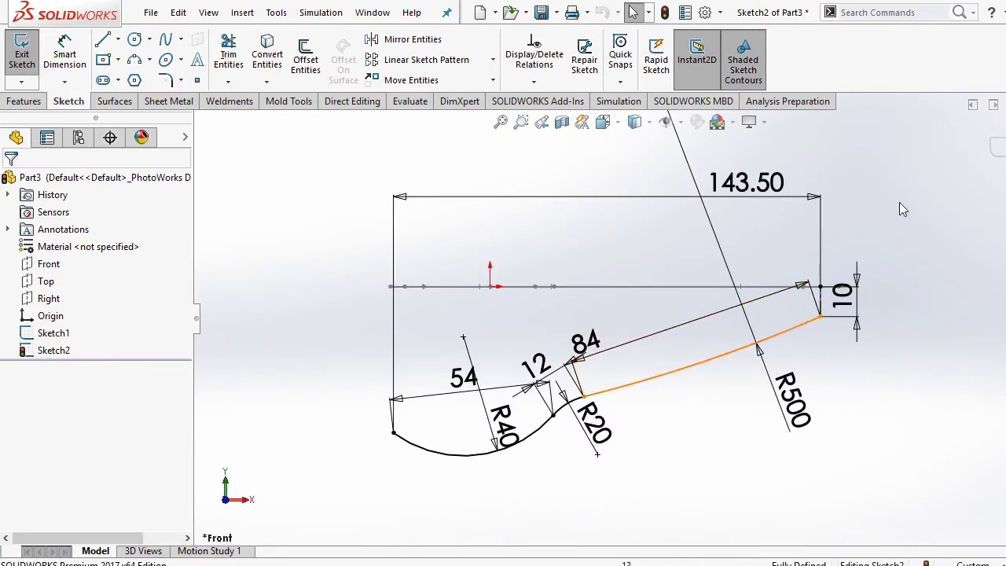
left_click(996, 146)
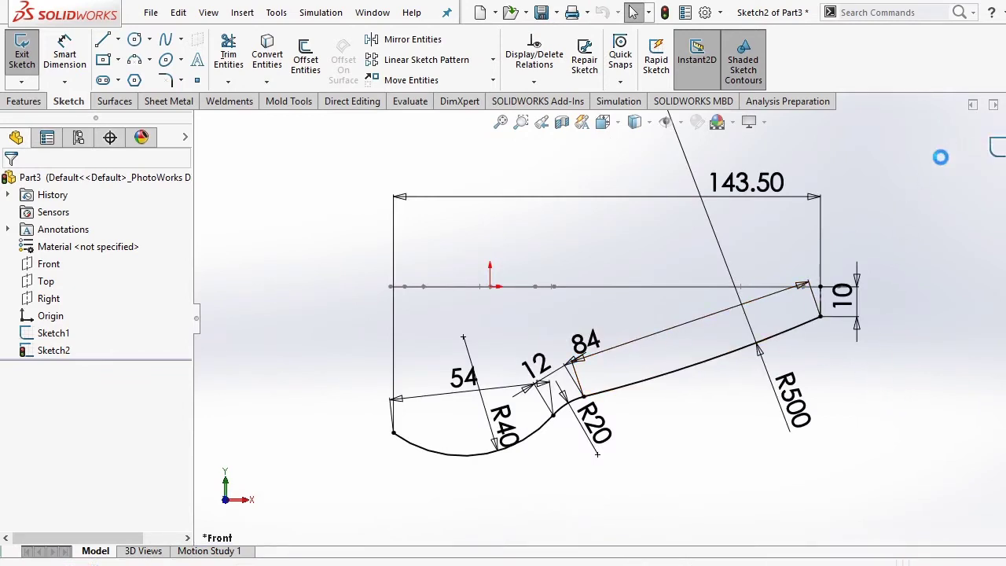
left_click(755, 240)
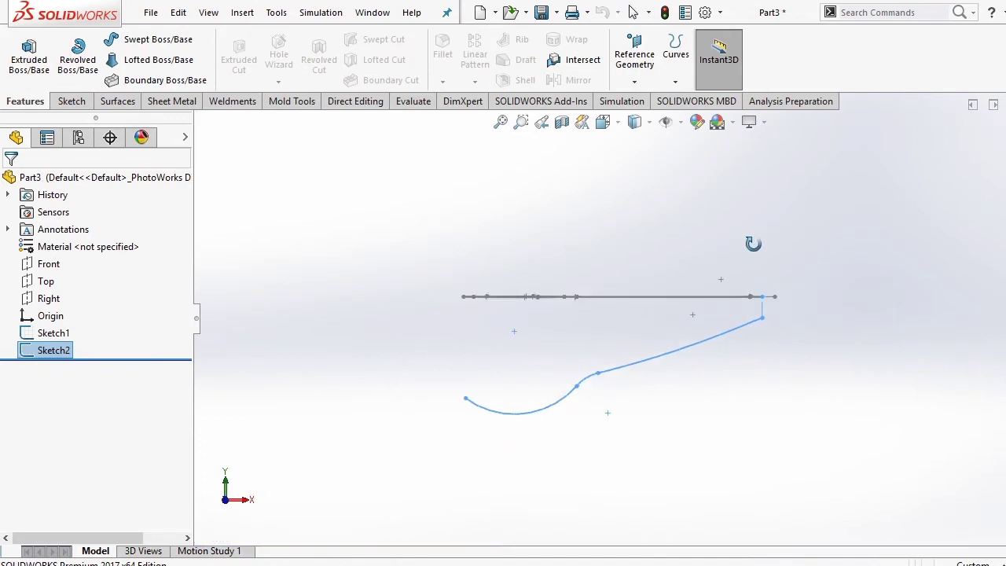
middle_click_drag(754, 241, 744, 247)
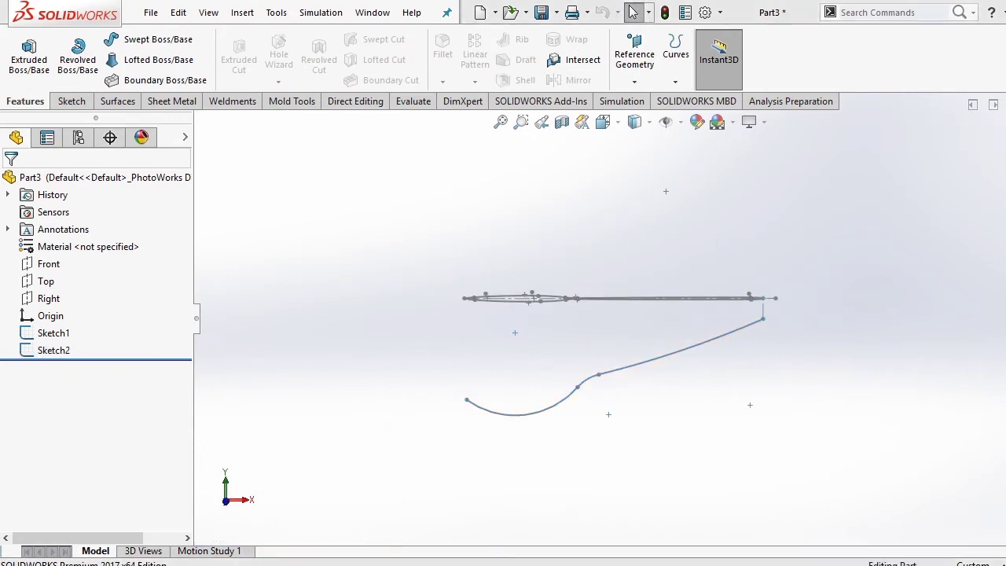
middle_click_drag(813, 365, 811, 385)
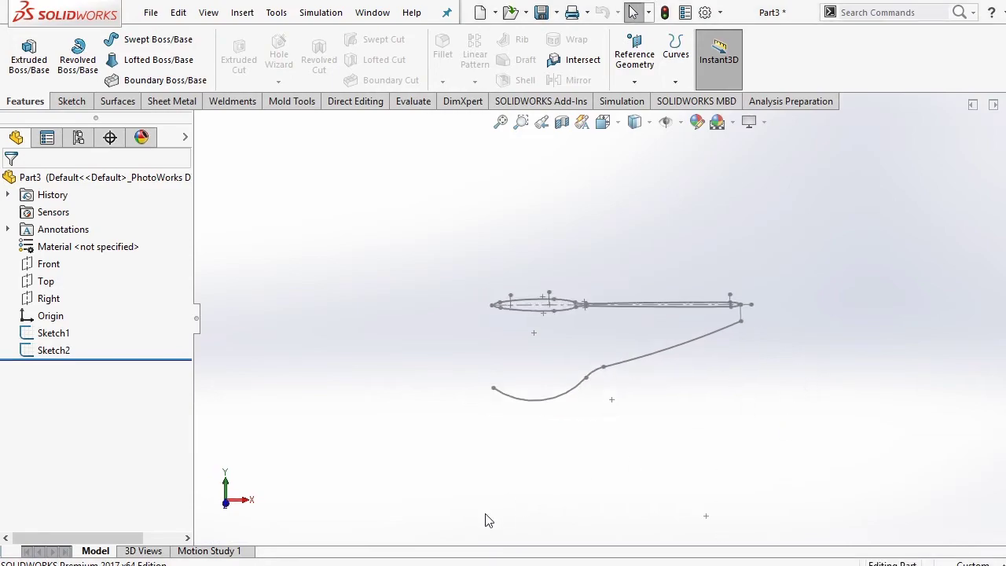
key("alt+Tab")
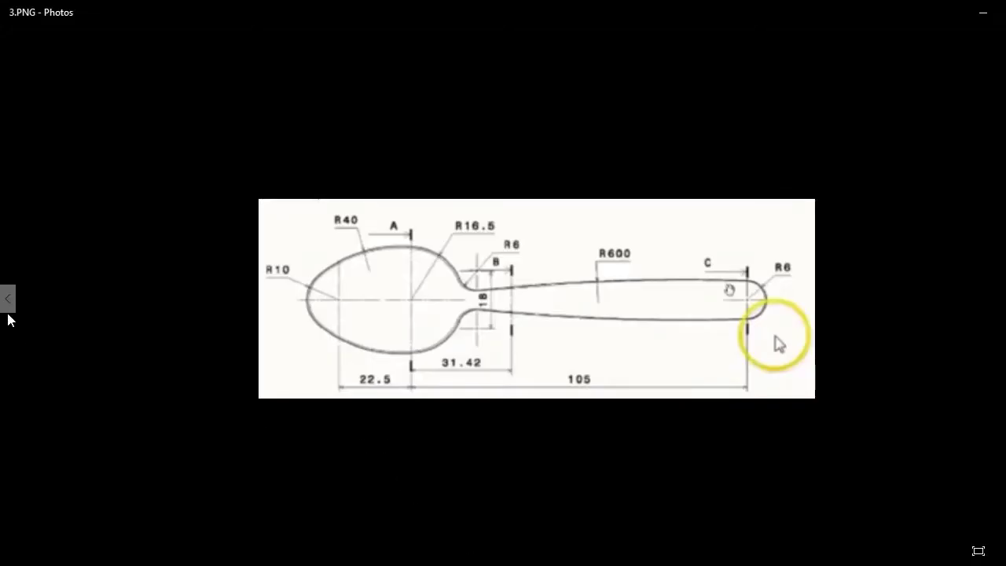
Step: Browse back one image, then forward to the side-view reference drawing 4.PNG
left_click(7, 298)
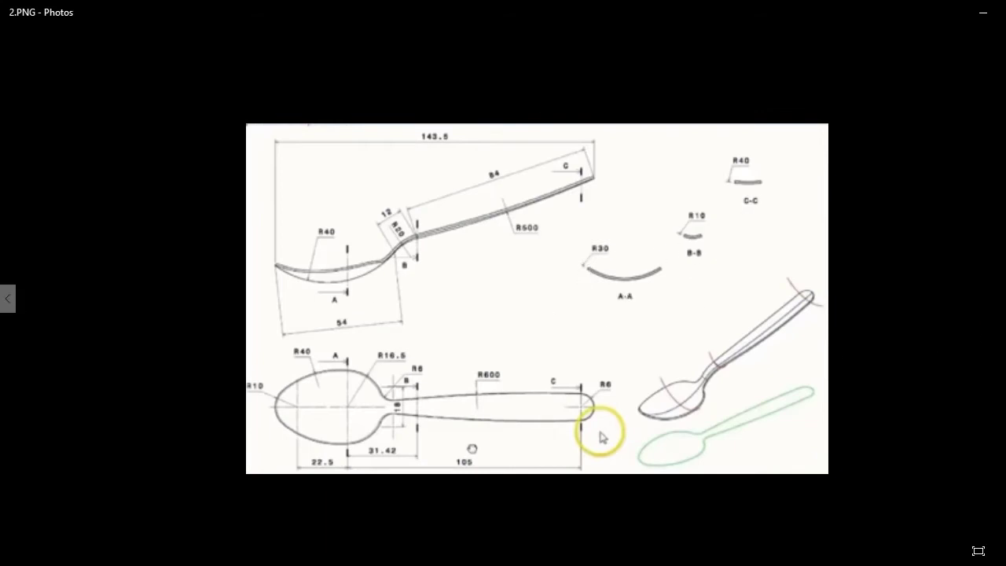
key("Right")
key("Right")
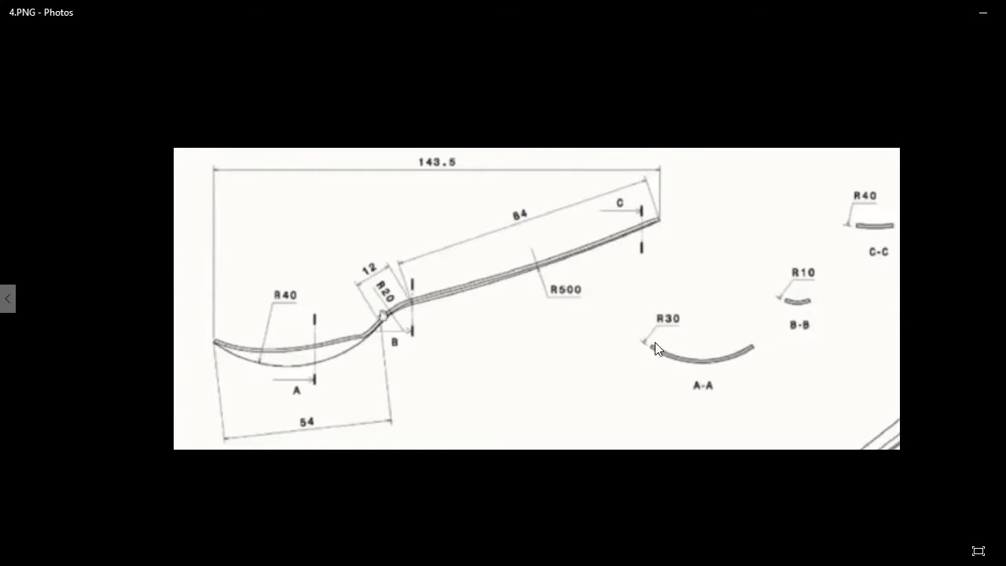
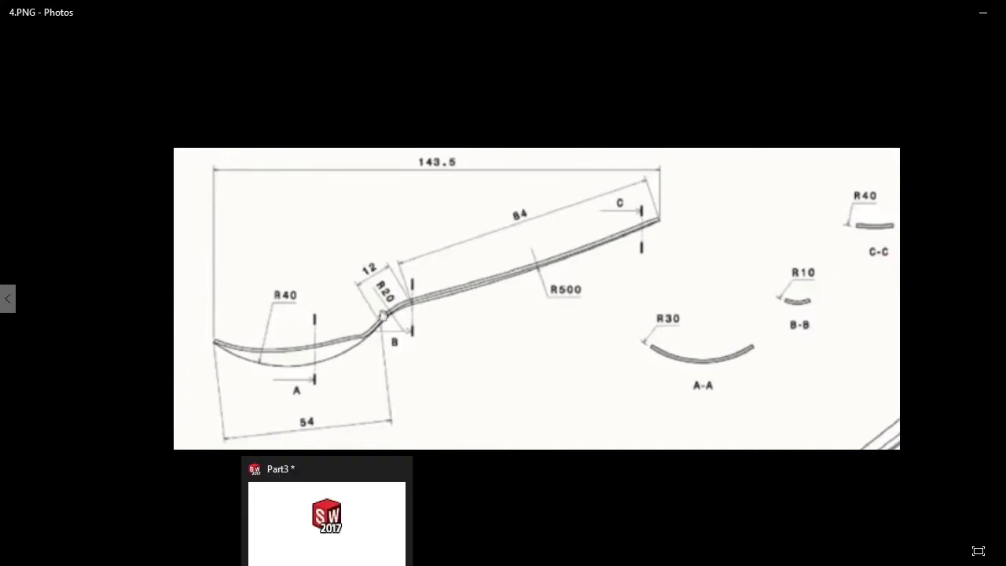
Step: Leave the spoon drawing in Photos and return to the SolidWorks Part3 window
left_click(327, 519)
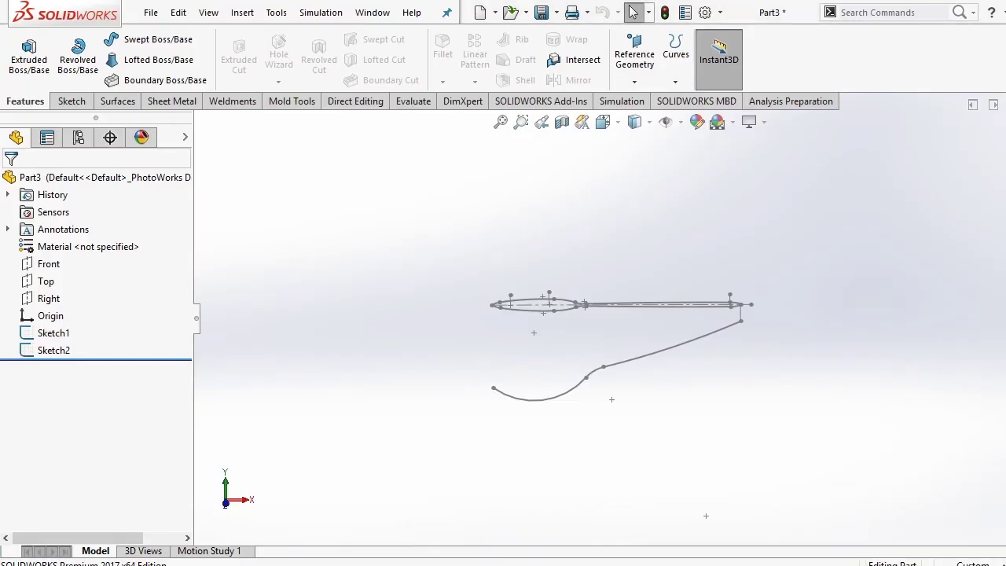
Step: Create Plane1 parallel to the Right plane at a 31.42 mm offset
left_click(35, 297)
mouse_move(266, 320)
middle_mouse_down()
mouse_move(317, 370)
mouse_move(299, 399)
middle_mouse_up()
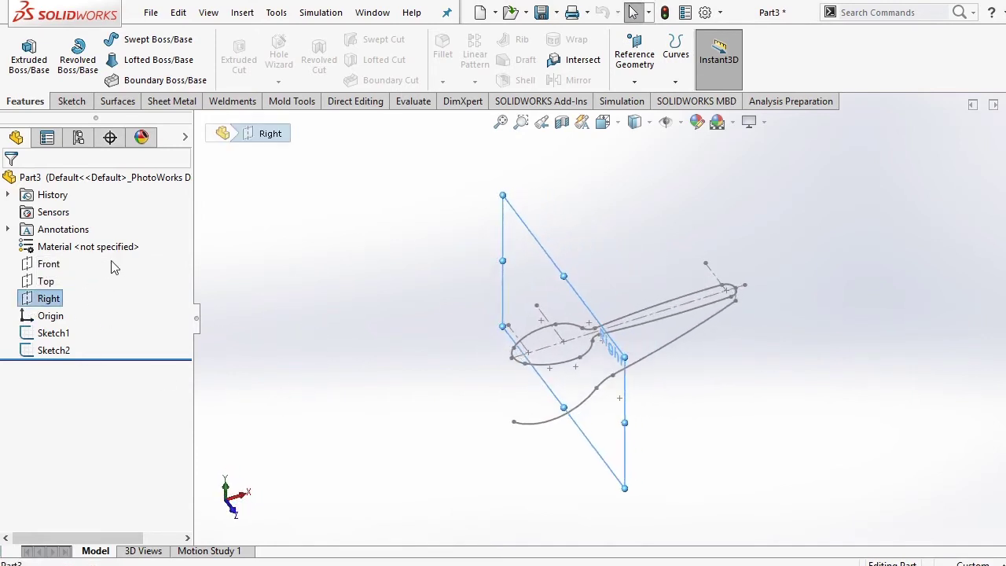
left_click(45, 282)
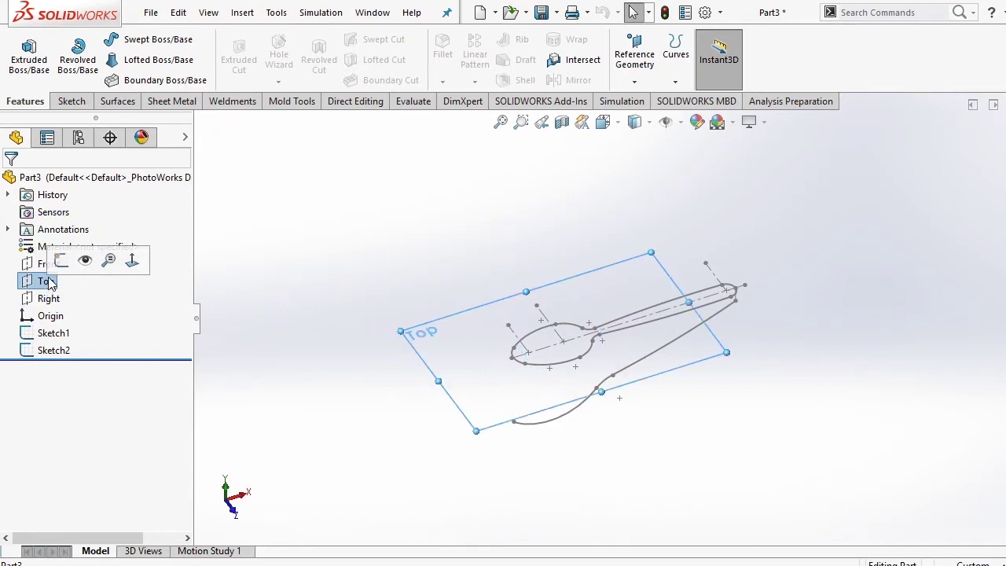
left_click(50, 299)
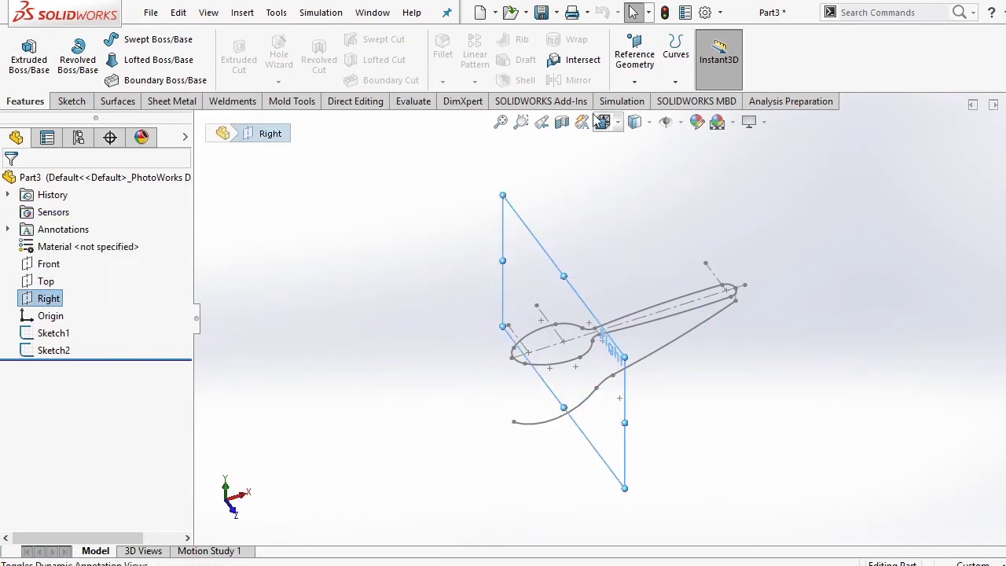
left_click(634, 83)
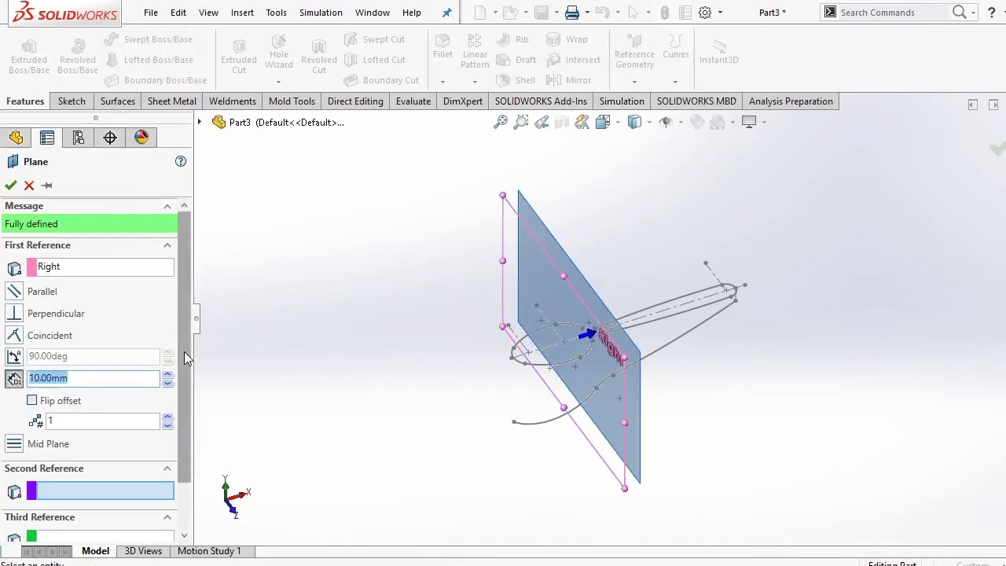
middle_click_drag(292, 306, 286, 304)
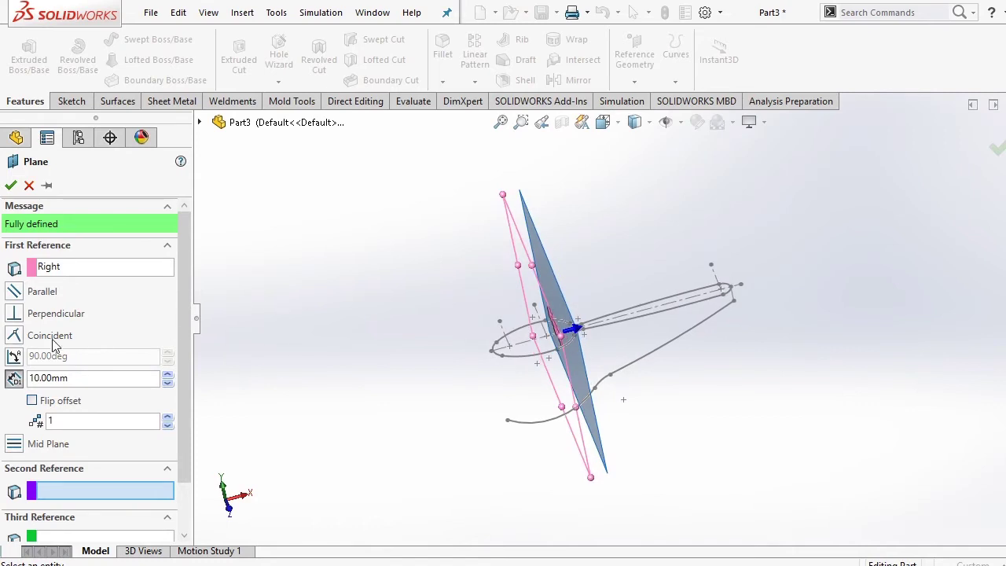
double_click(59, 380)
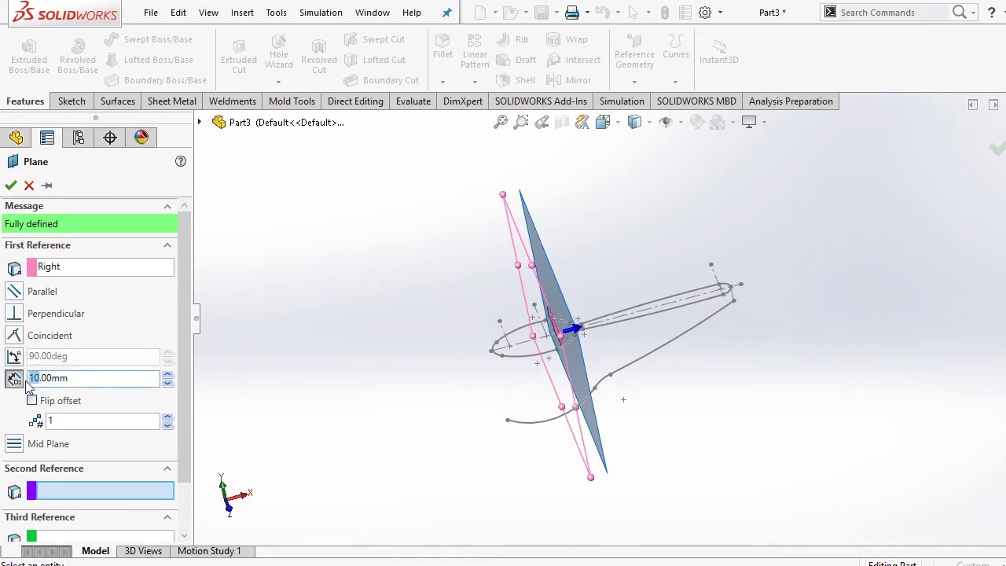
left_click_drag(27, 381, 91, 378)
type("31.42")
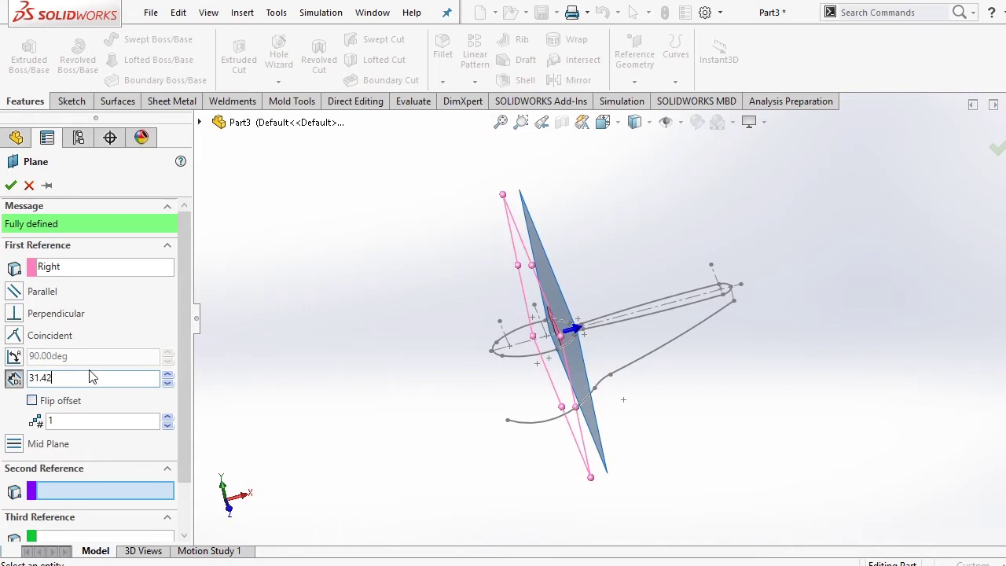
key("Return")
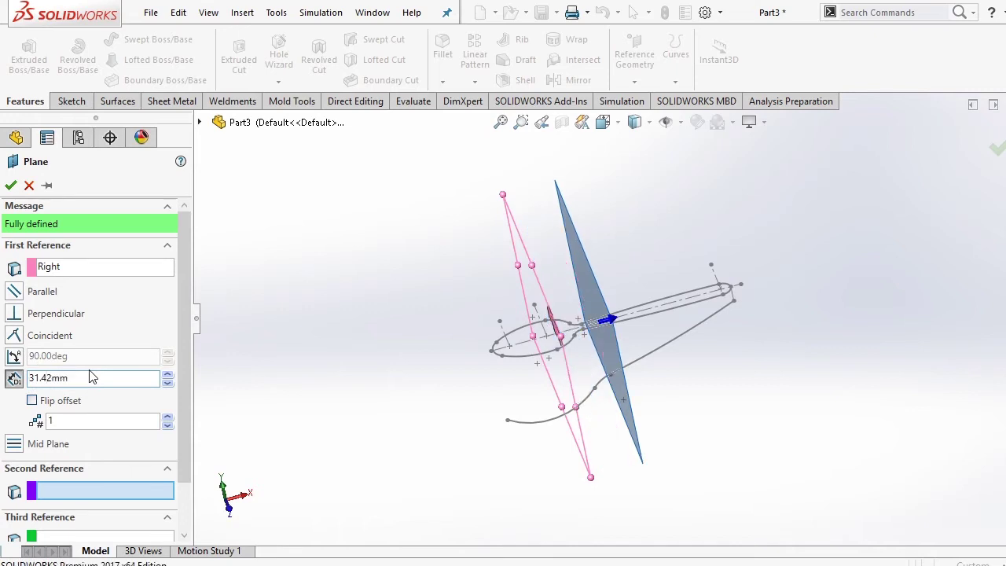
left_click(11, 185)
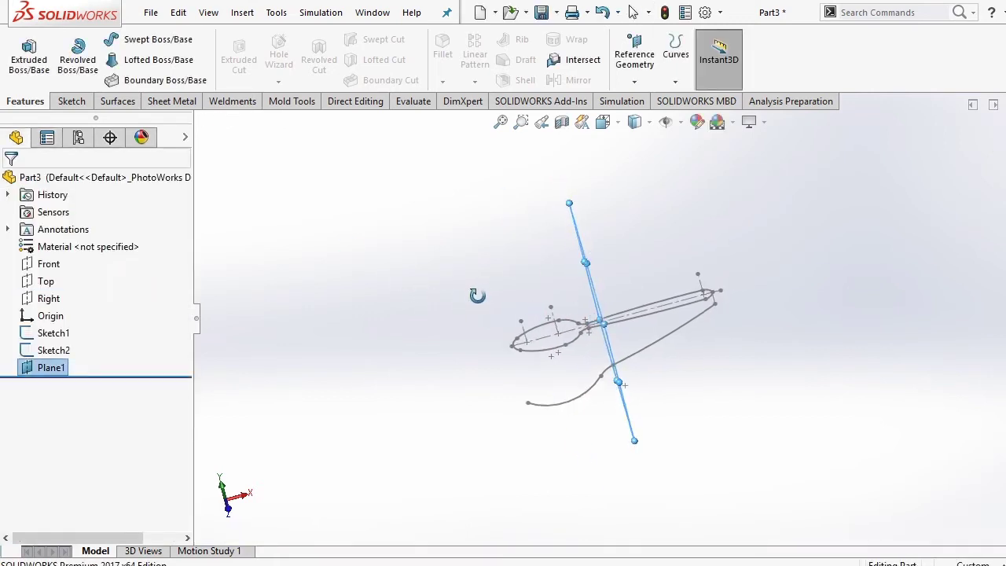
Step: Start a second reference plane using Plane1 as its first reference
left_click(429, 311)
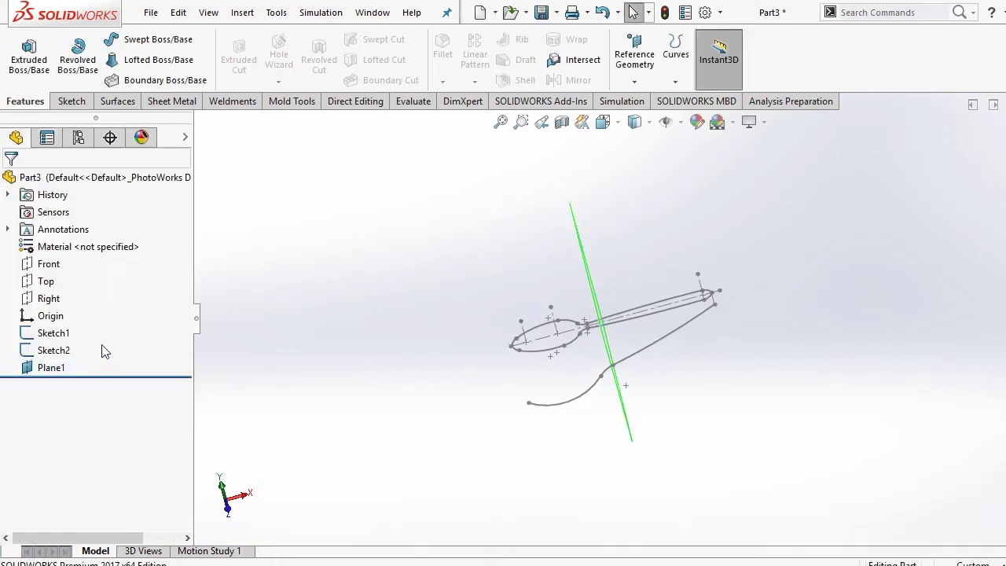
left_click(49, 298)
left_click(279, 294)
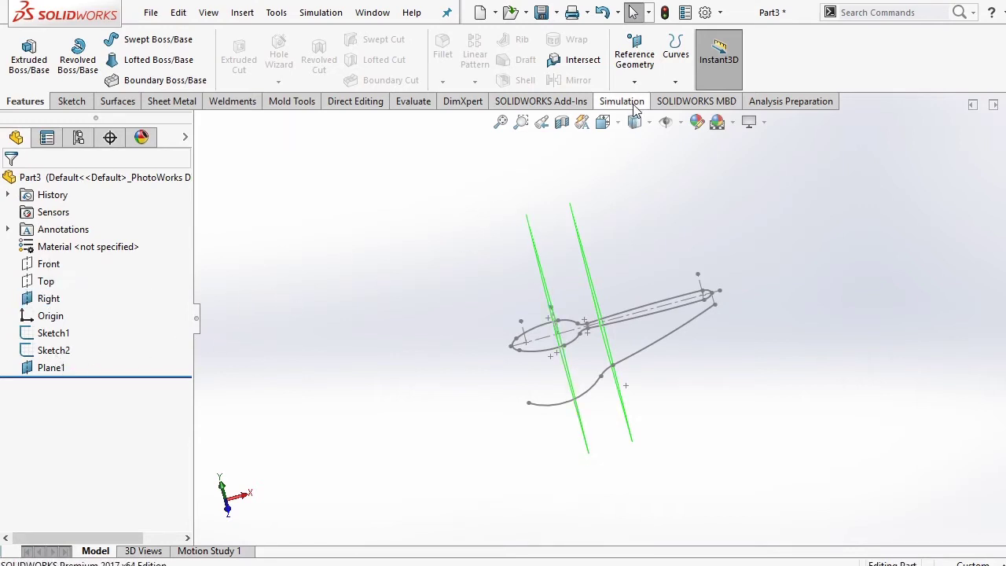
left_click(634, 57)
left_click(641, 101)
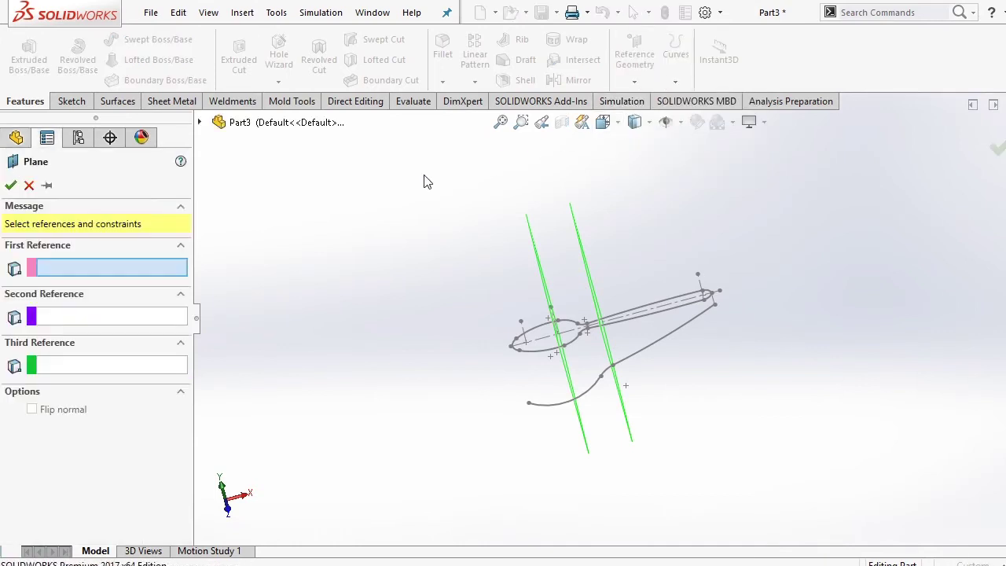
middle_click_drag(614, 253, 607, 258)
left_click(608, 257)
Step: Pass Plane2 through the handle's end point (Point8@Sketch1) and accept it
middle_click_drag(712, 256, 771, 250)
scroll(717, 297, "down", 2)
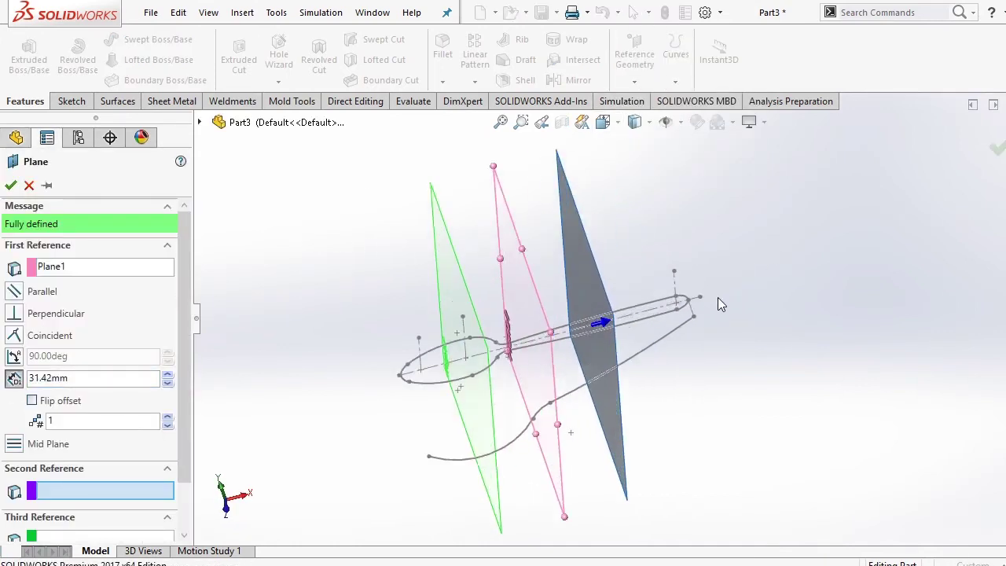
scroll(657, 320, "down", 3)
scroll(657, 303, "down", 1)
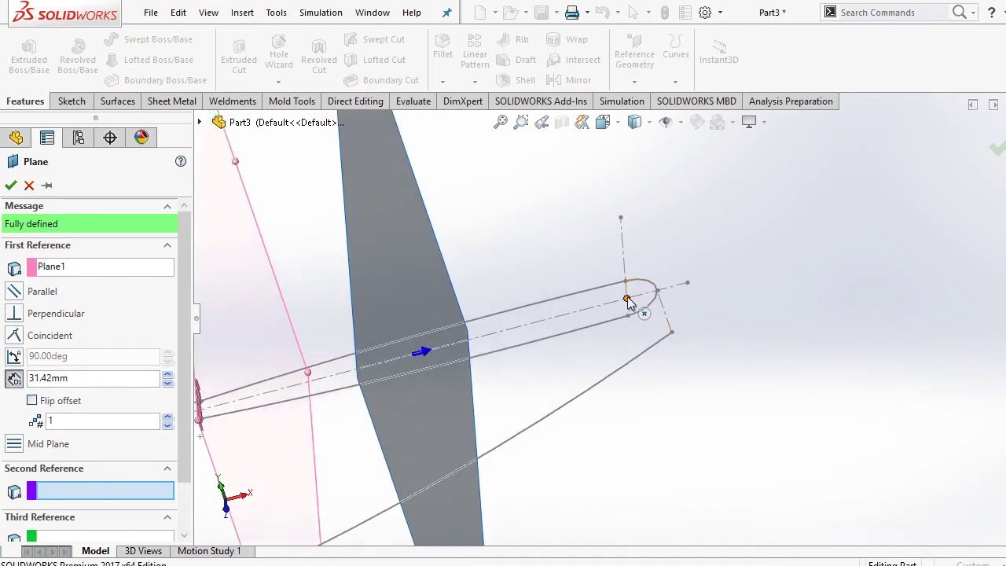
left_click(627, 298)
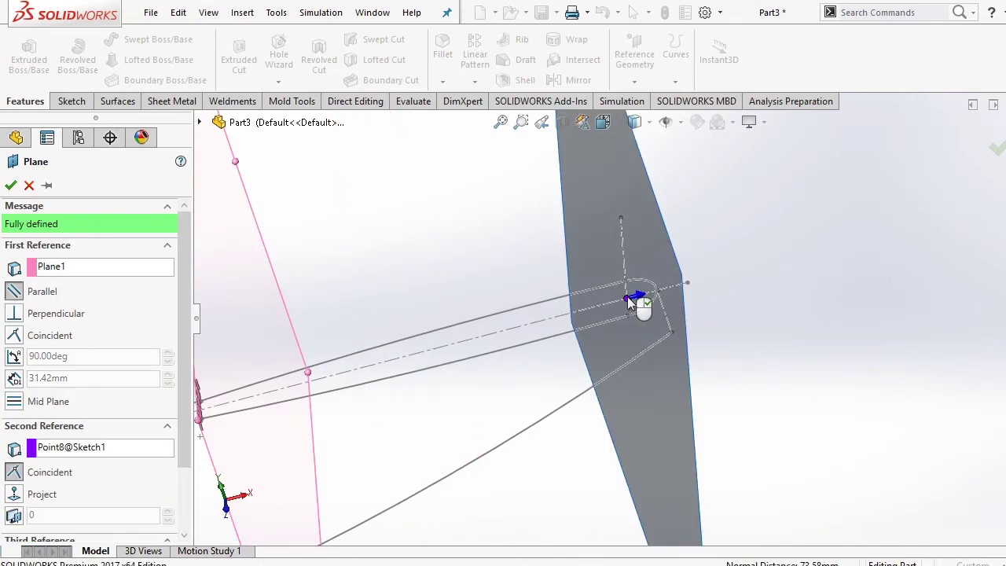
mouse_move(538, 289)
middle_mouse_down()
mouse_move(514, 215)
mouse_move(495, 215)
mouse_move(508, 217)
middle_mouse_up()
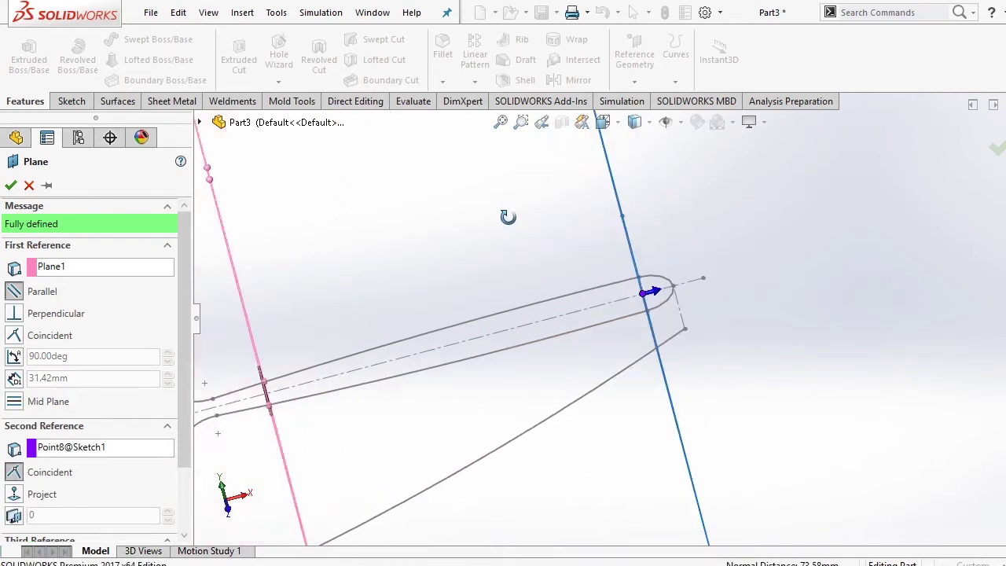
left_click(11, 185)
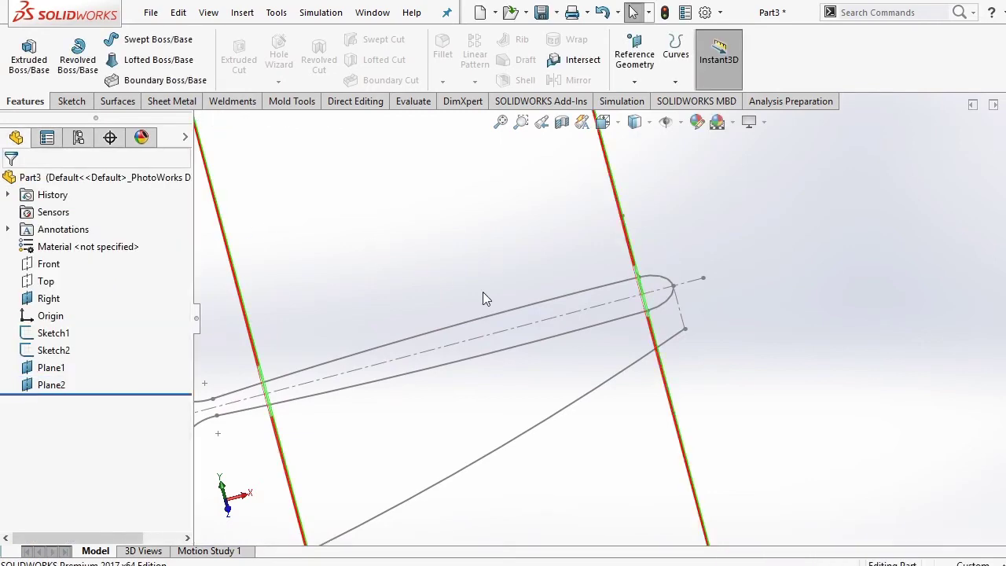
scroll(608, 333, "up", 3)
mouse_move(608, 333)
middle_mouse_down()
mouse_move(618, 285)
mouse_move(595, 244)
middle_mouse_up()
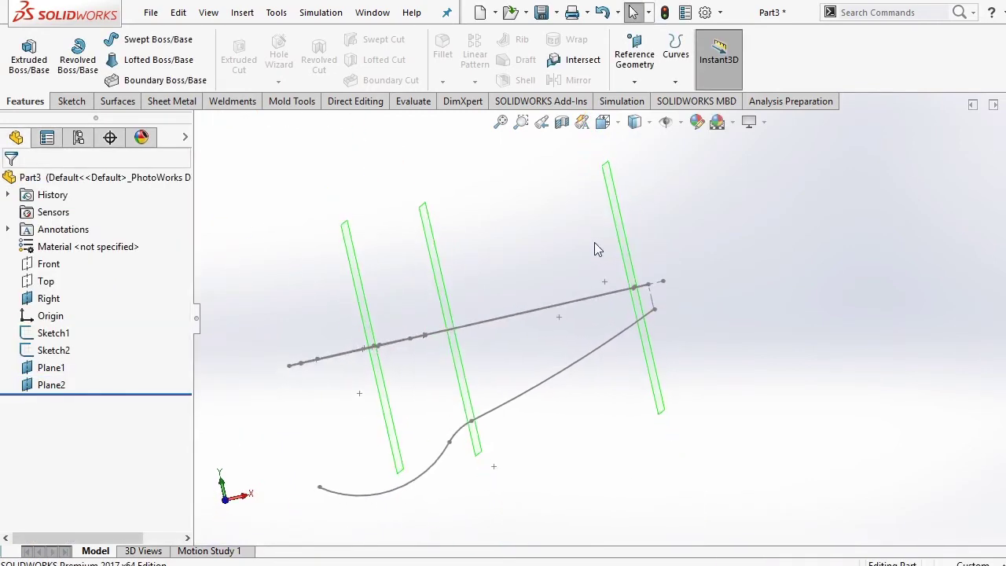
Step: Snap to the Front view, orbit to an angled view, and select the Right plane
left_click(602, 121)
left_click(575, 266)
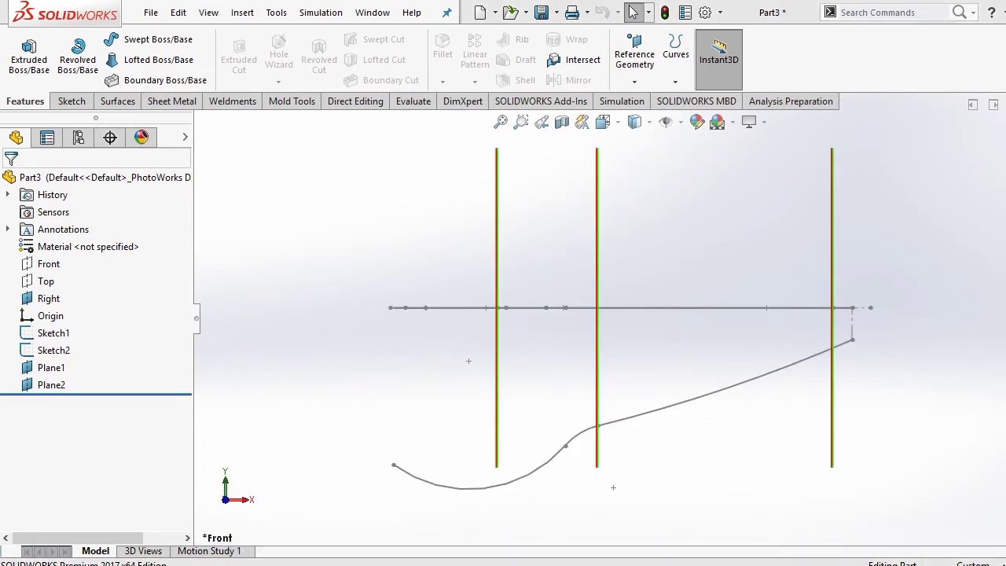
mouse_move(669, 336)
middle_mouse_down()
mouse_move(700, 339)
mouse_move(697, 368)
middle_mouse_up()
left_click(449, 214)
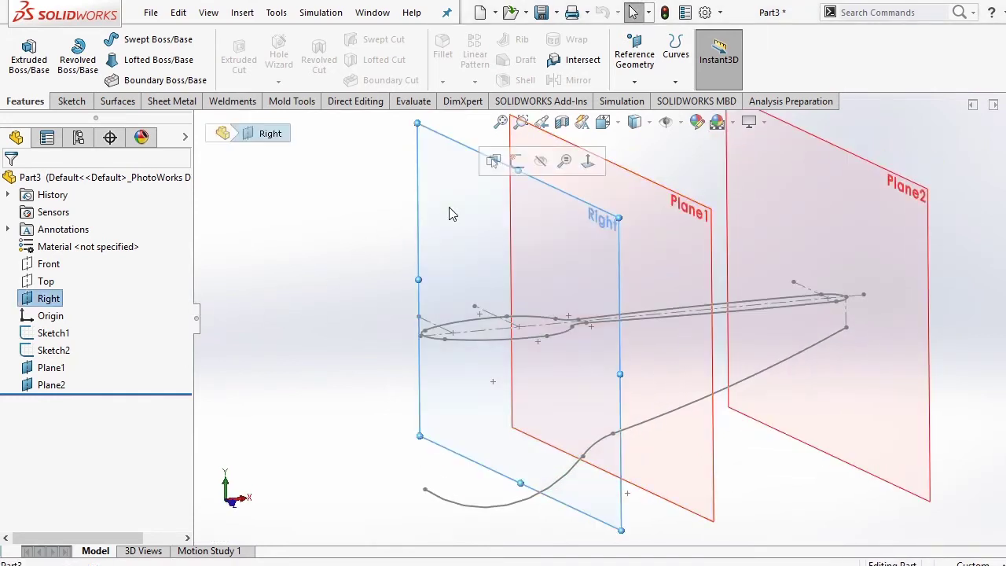
Step: Sketch a three-point bowl arc on the Right plane, viewed face-on
left_click(516, 163)
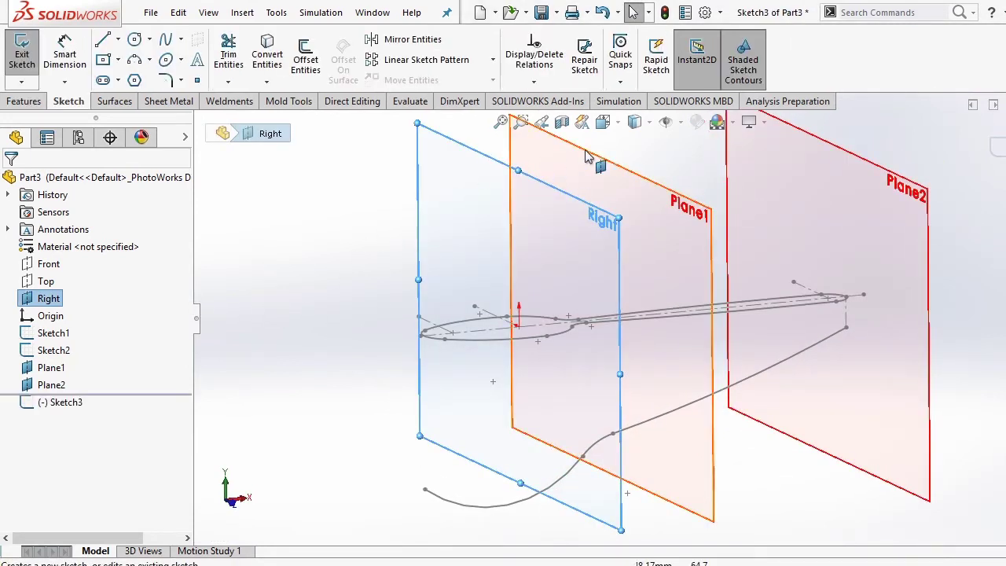
left_click(607, 123)
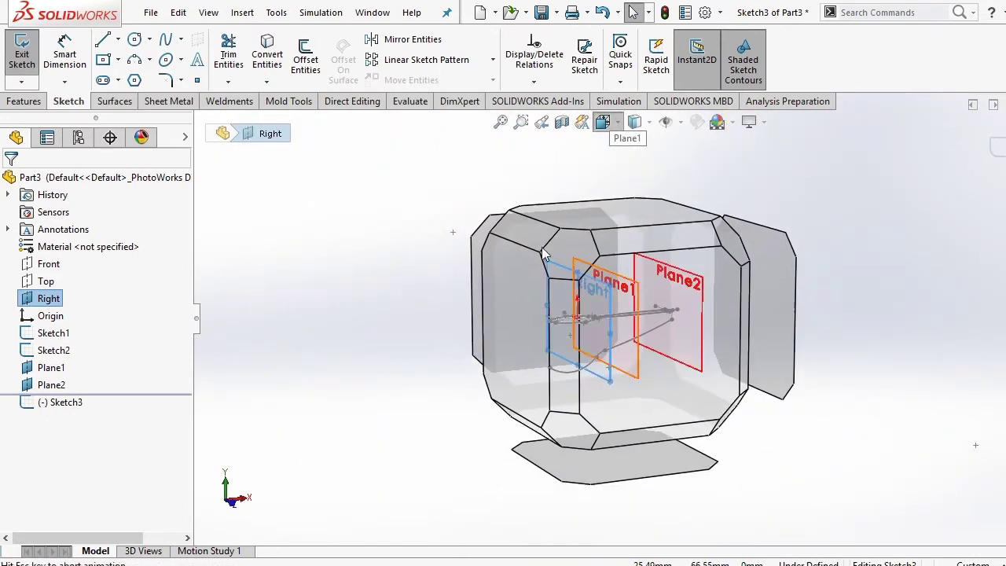
left_click(524, 287)
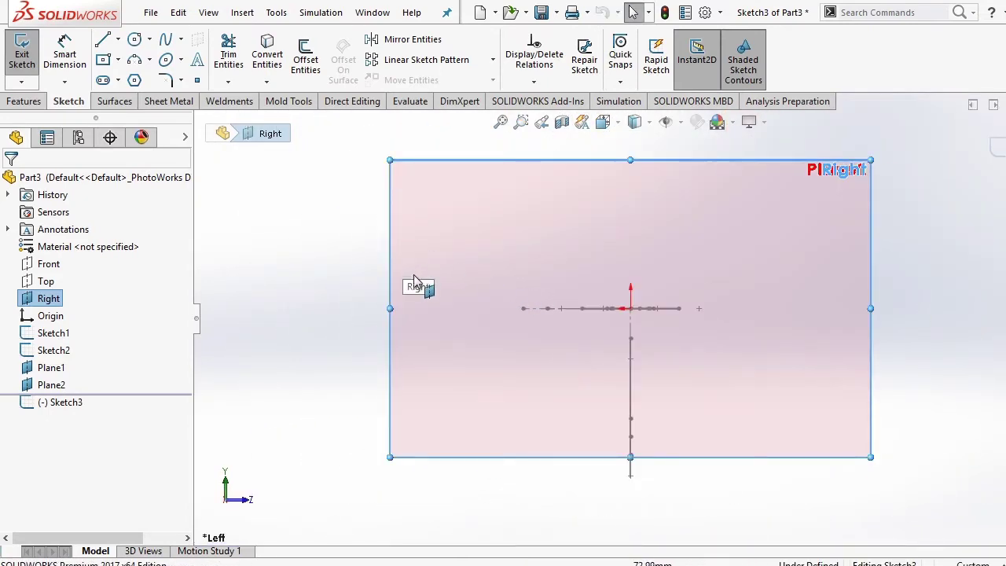
left_click(149, 60)
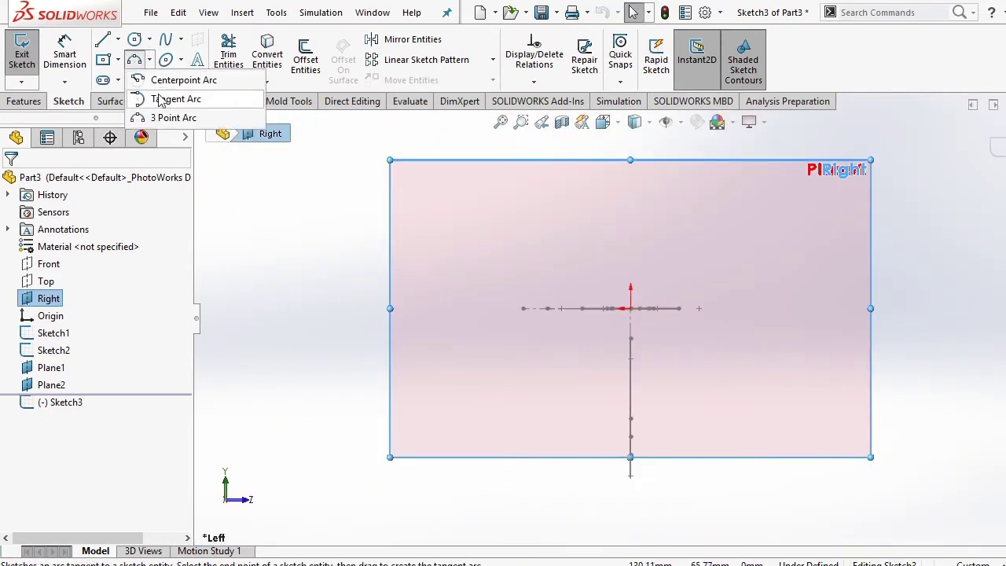
left_click(169, 118)
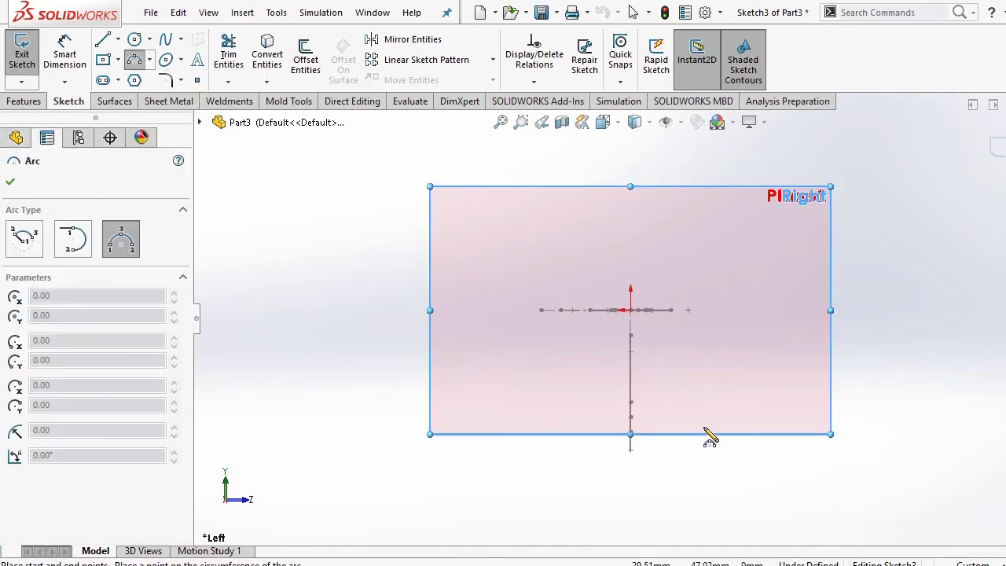
left_click(703, 427)
left_click(563, 414)
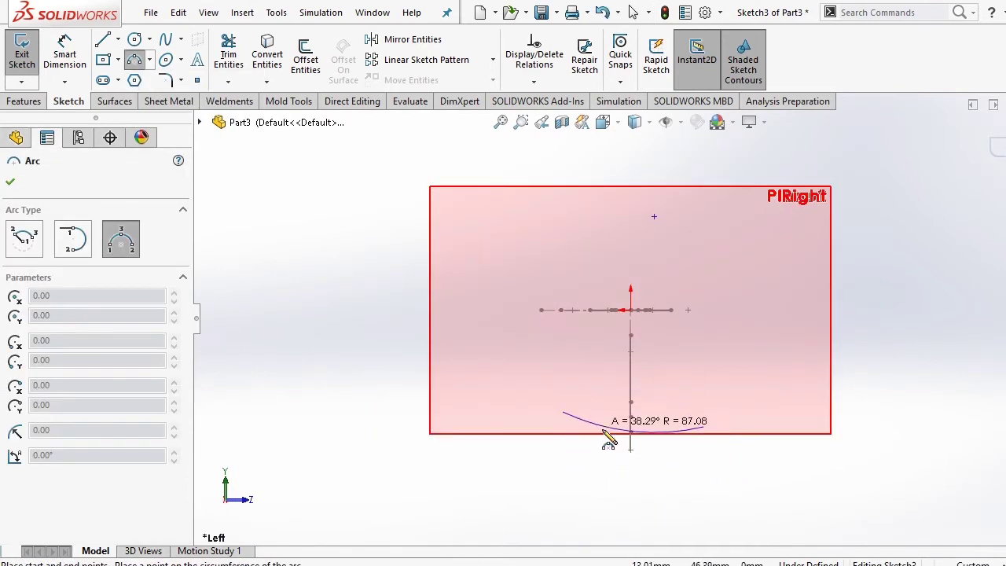
right_click(725, 352)
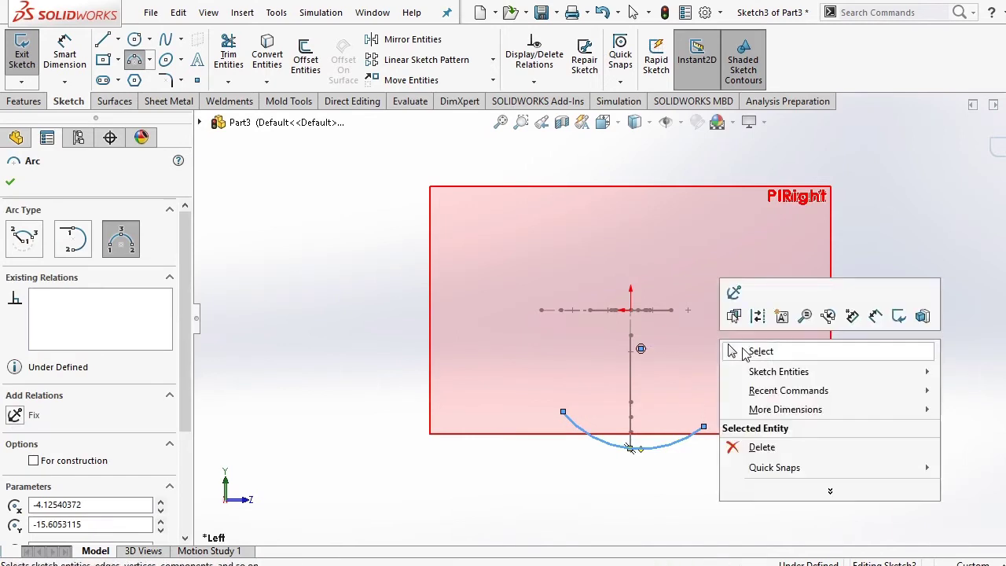
left_click(735, 353)
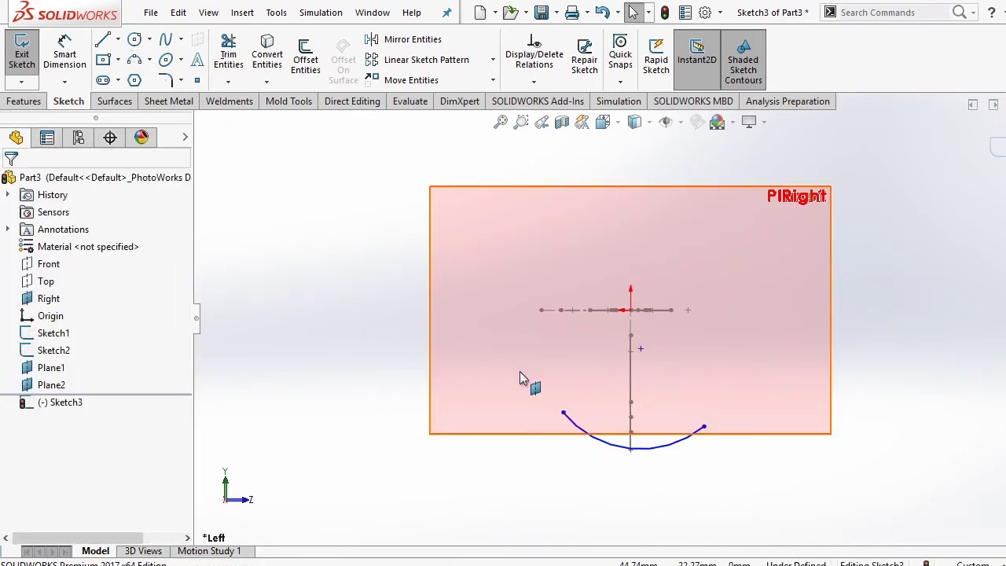
Step: Add a Horizontal relation between the arc's two endpoints
left_click(563, 412)
left_click(705, 429, "ctrl")
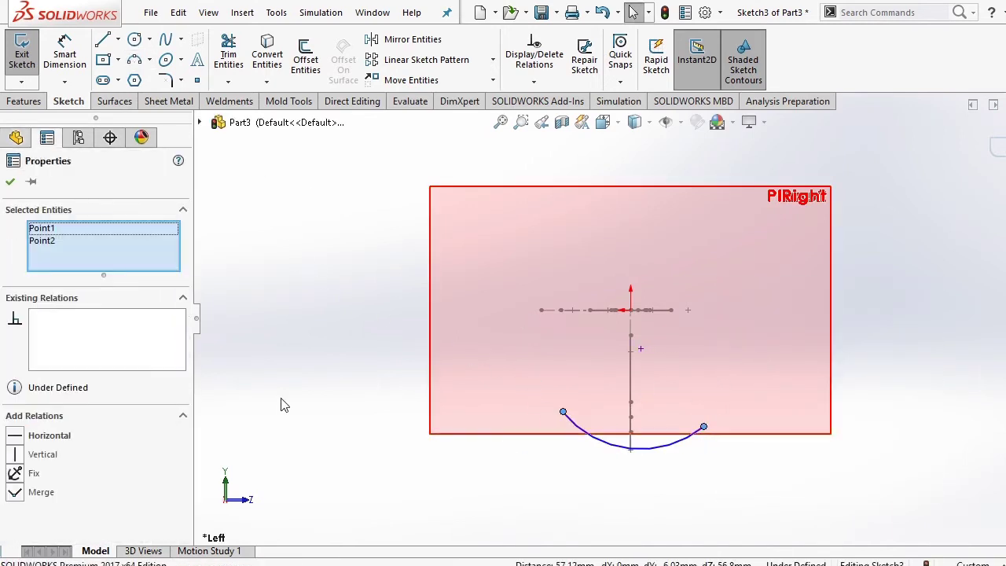
left_click(47, 436)
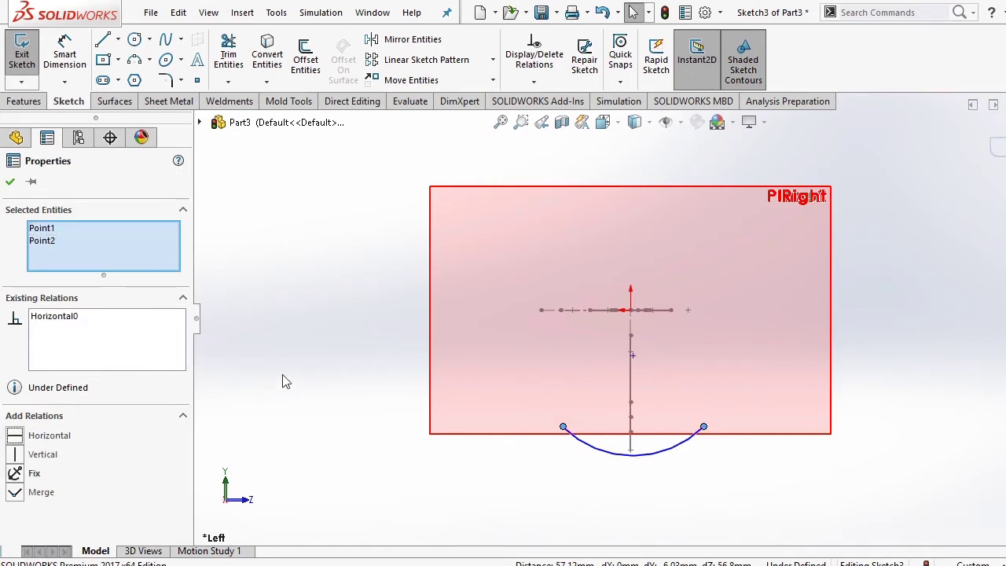
left_click(263, 278)
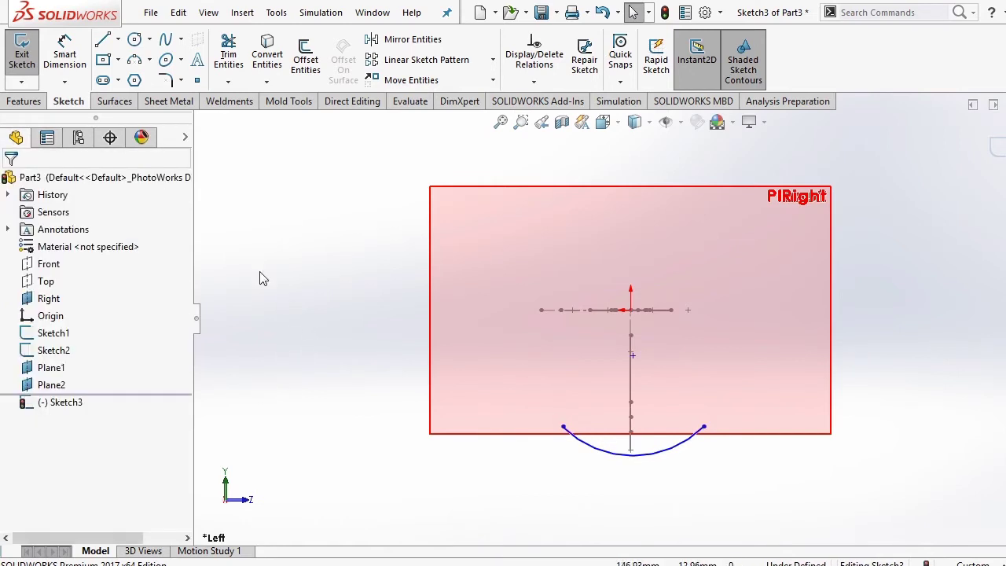
Step: Dimension the arc radius to 30 mm
left_click(71, 53)
left_click(606, 453)
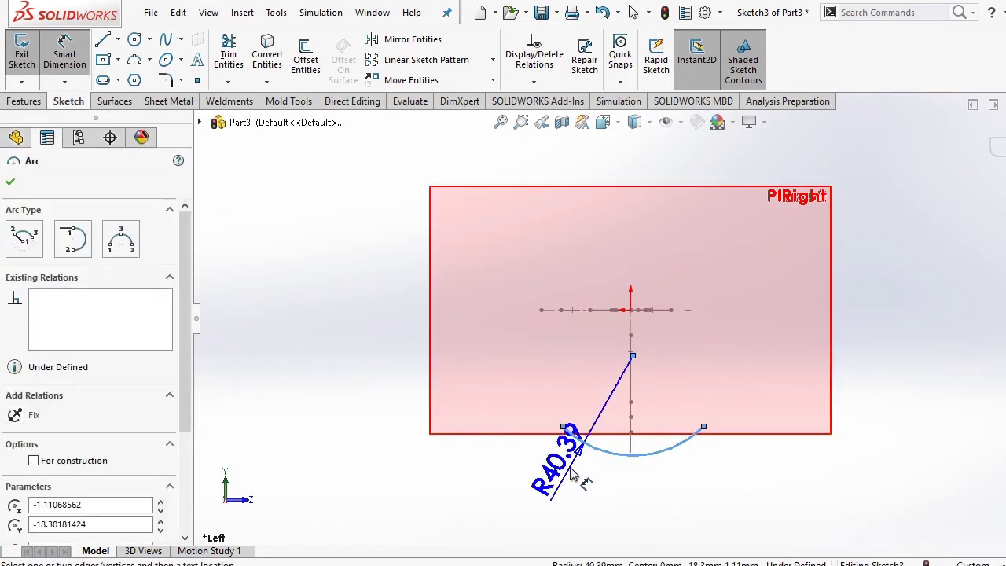
left_click(572, 474)
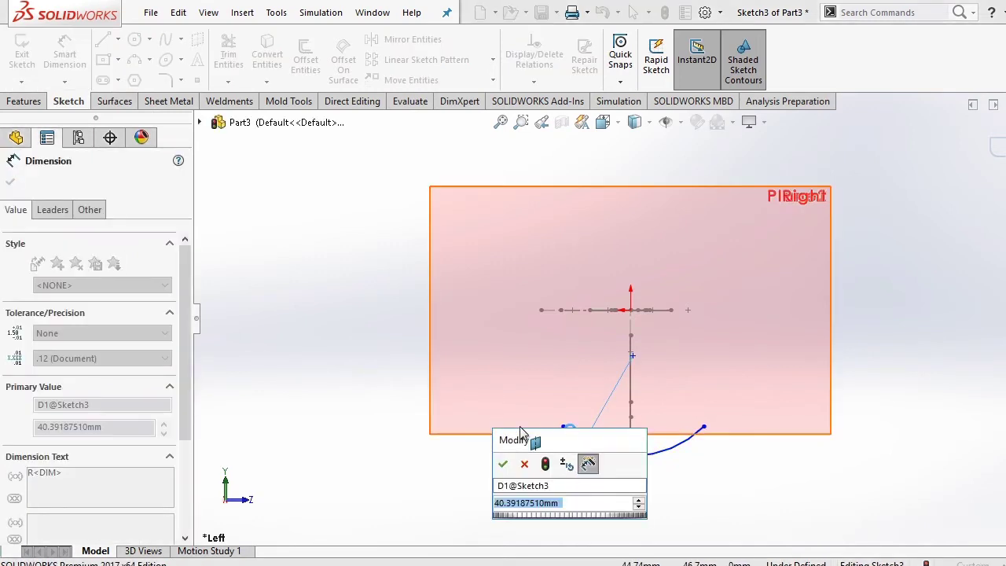
type("30")
key("Return")
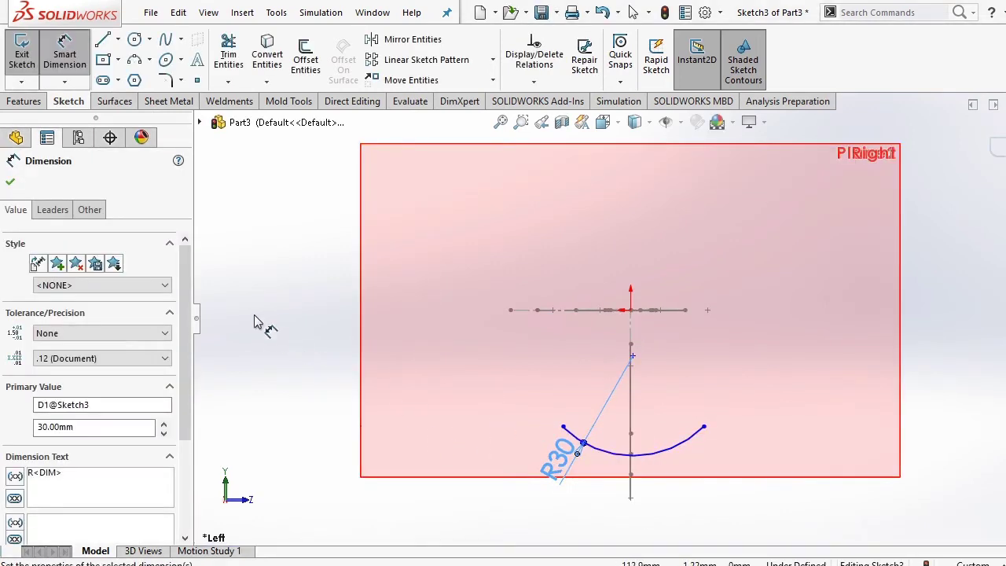
right_click(255, 322)
left_click(313, 365)
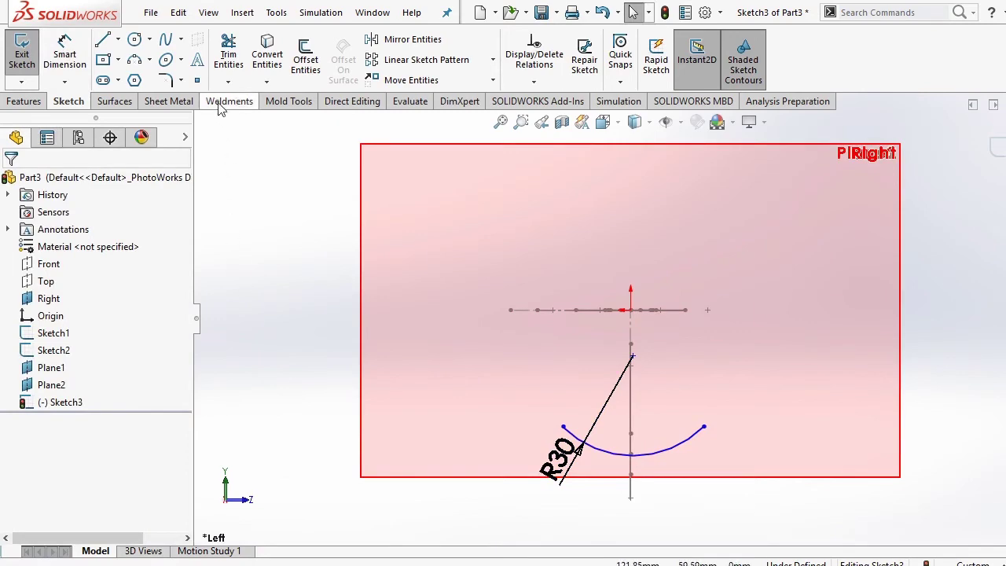
Step: Place a sketch point at the R30 arc's midpoint
left_click(196, 80)
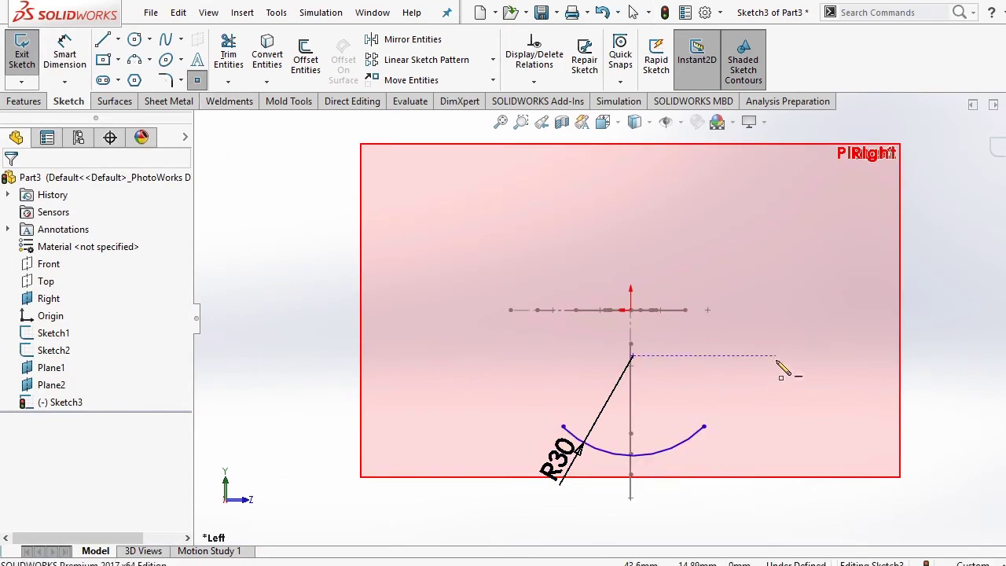
mouse_move(779, 366)
middle_mouse_down()
mouse_move(748, 397)
mouse_move(752, 382)
middle_mouse_up()
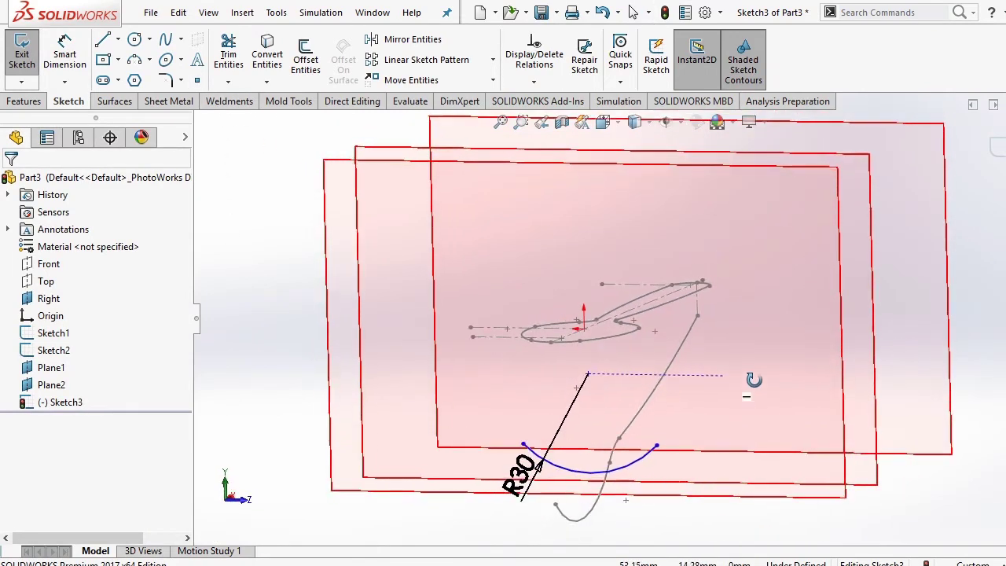
left_click(590, 472)
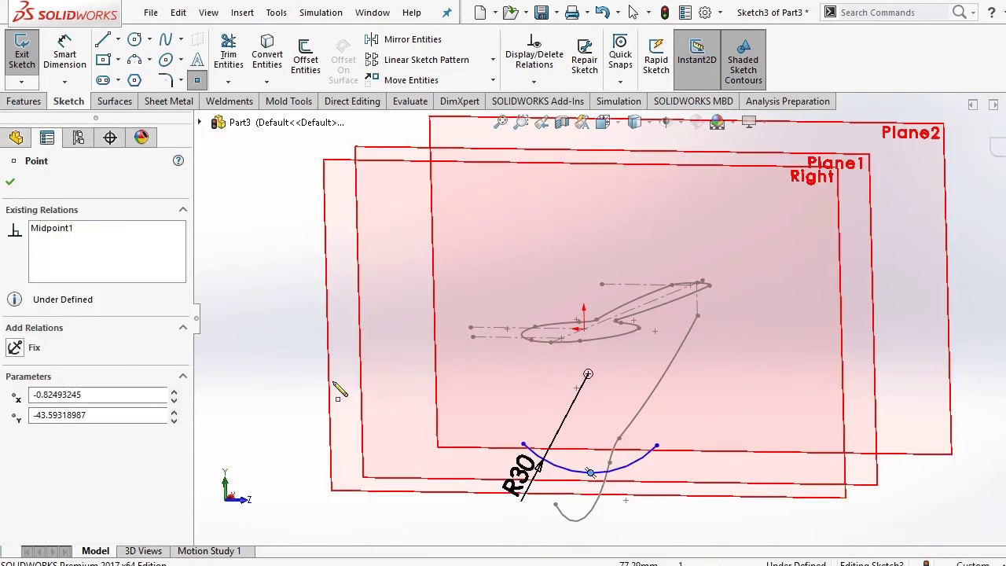
right_click(282, 378)
left_click(305, 386)
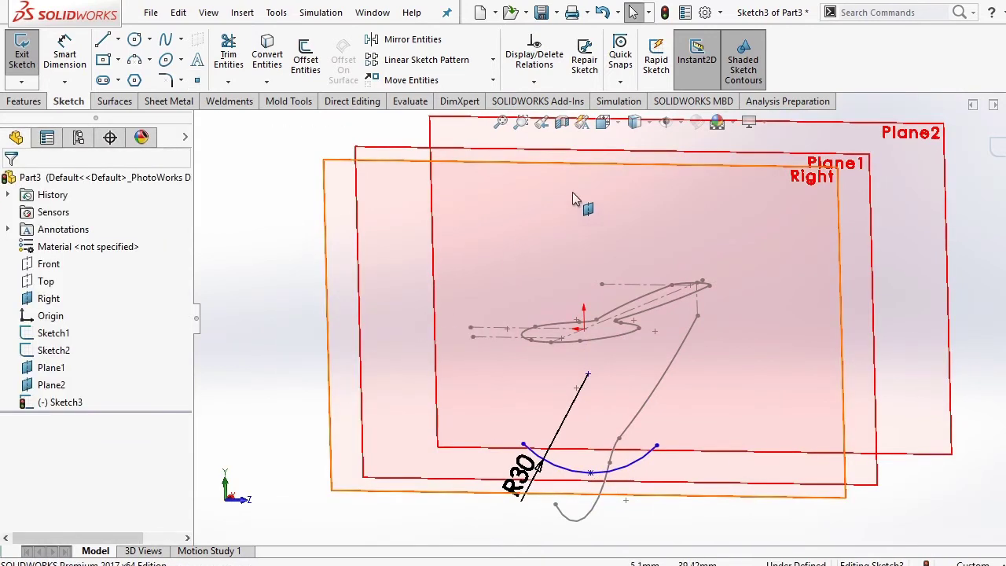
left_click(601, 126)
left_click(565, 304)
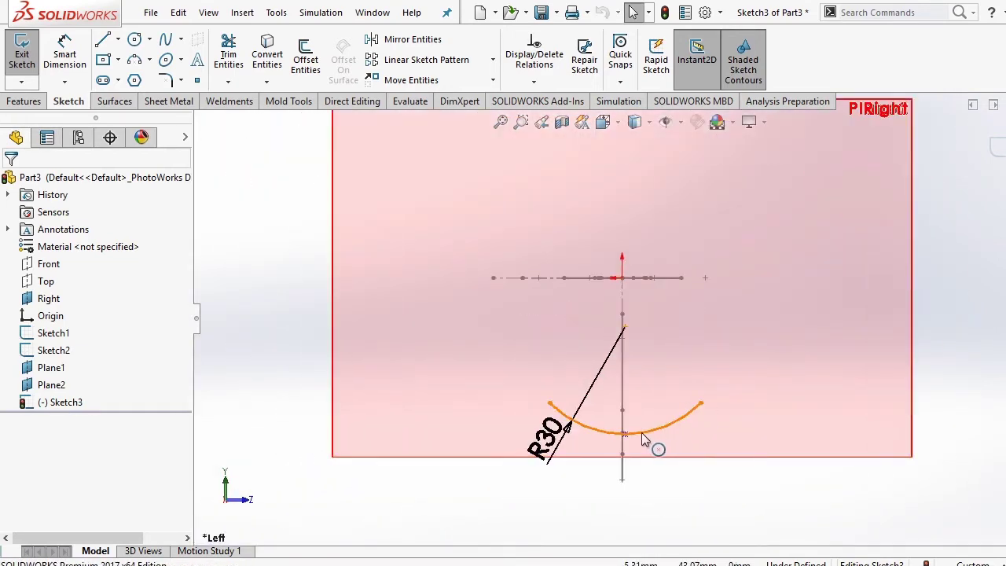
Step: Add a Pierce relation between the midpoint and the Sketch2 side profile curve
left_click(627, 441)
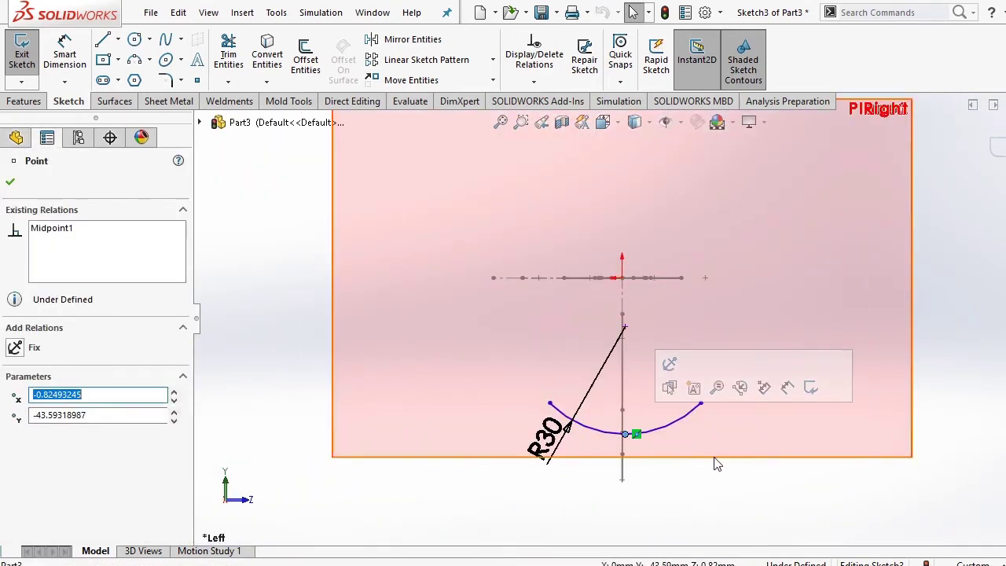
middle_click_drag(715, 464, 577, 493)
left_click(578, 500, "ctrl")
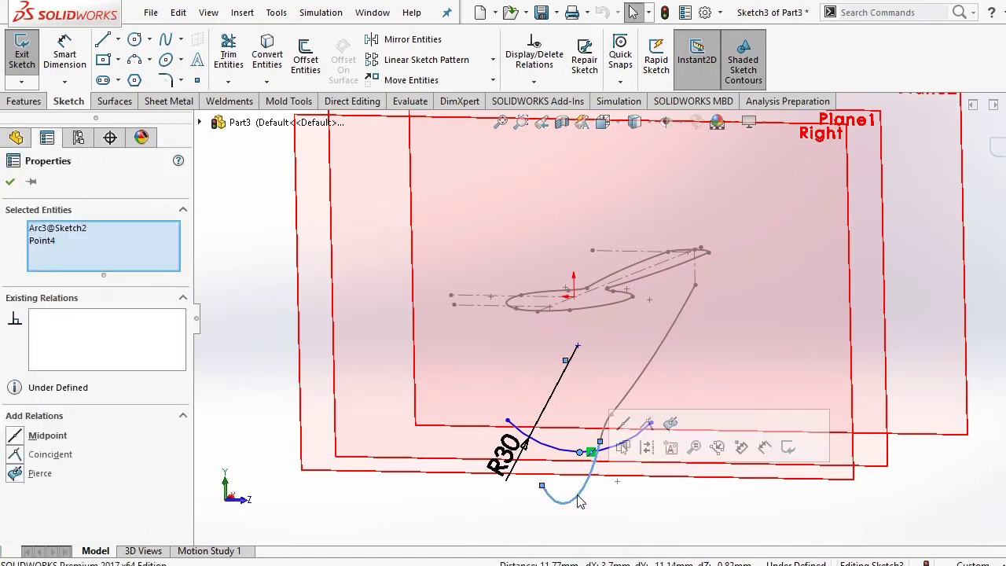
left_click(39, 474)
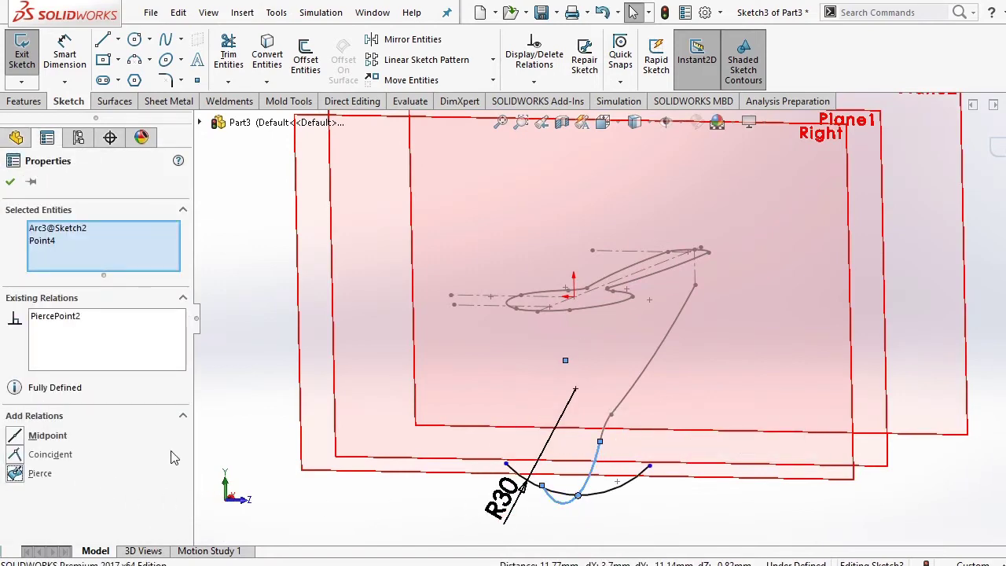
left_click(249, 424)
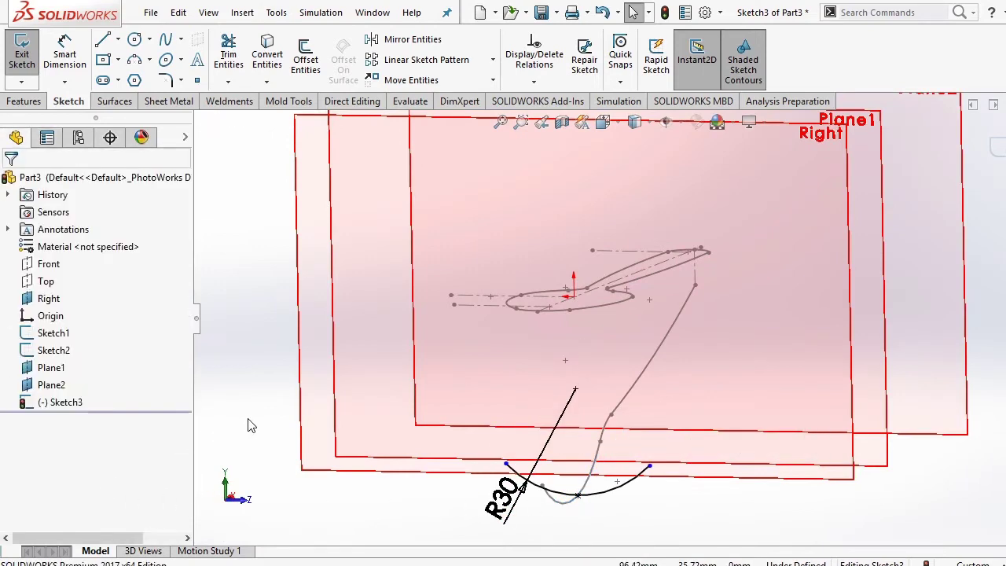
Step: Drag the arc endpoints level to reshape the arc, then hide the Right plane
left_click(602, 122)
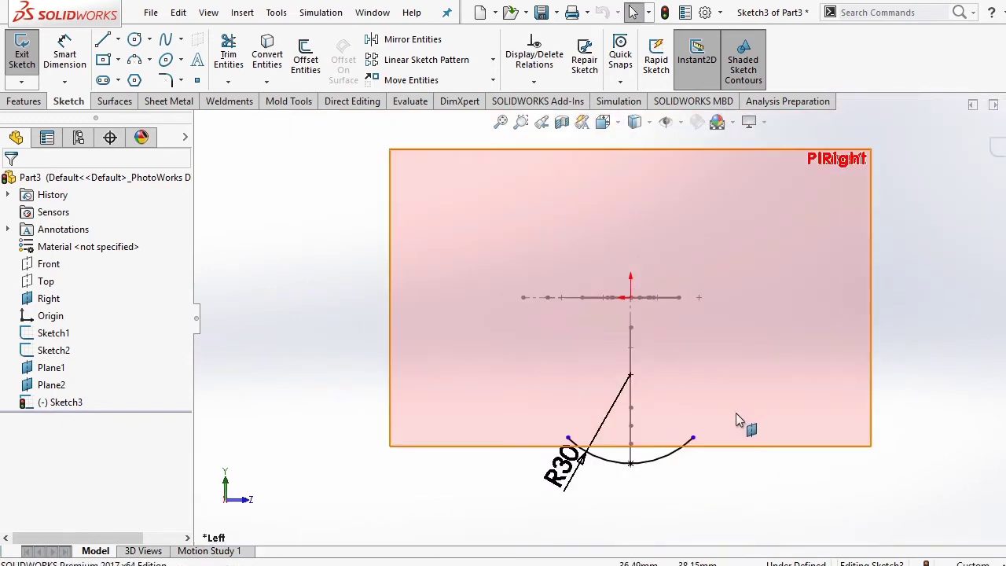
mouse_move(692, 437)
left_mouse_down()
mouse_move(711, 413)
mouse_move(697, 446)
left_mouse_up()
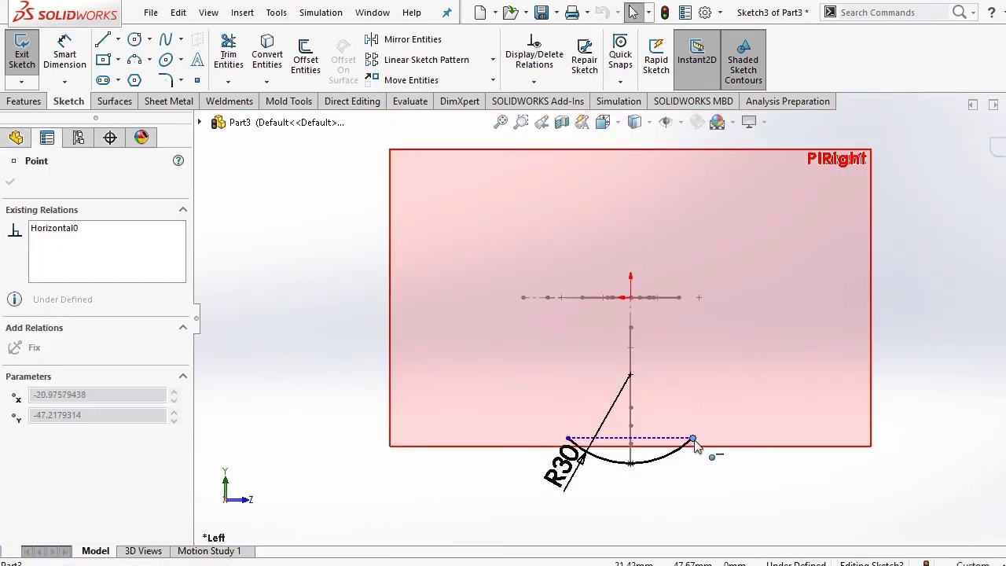
left_click(288, 353)
scroll(680, 456, "down", 2)
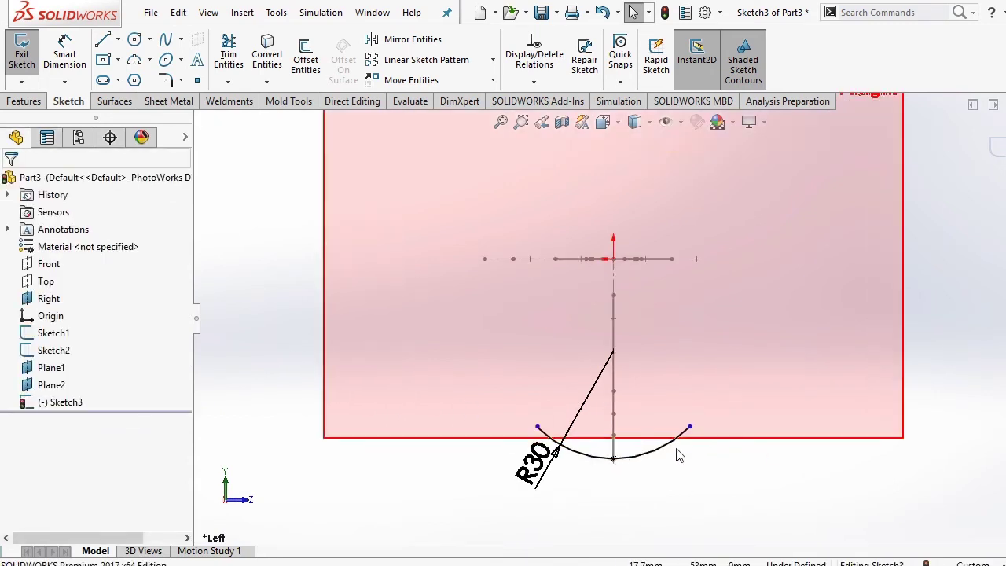
scroll(684, 428, "down", 2)
left_click_drag(686, 422, 672, 431)
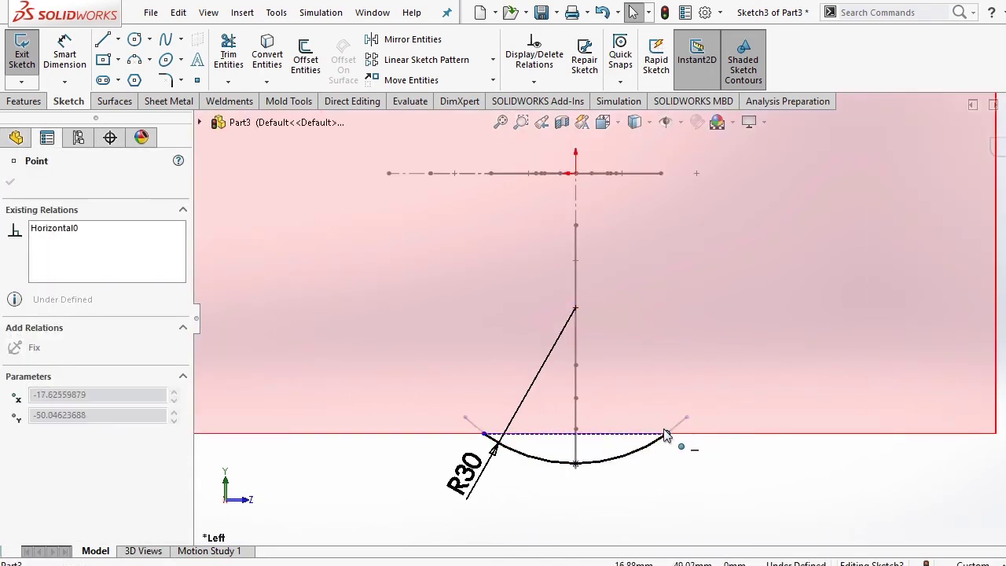
left_click(707, 472)
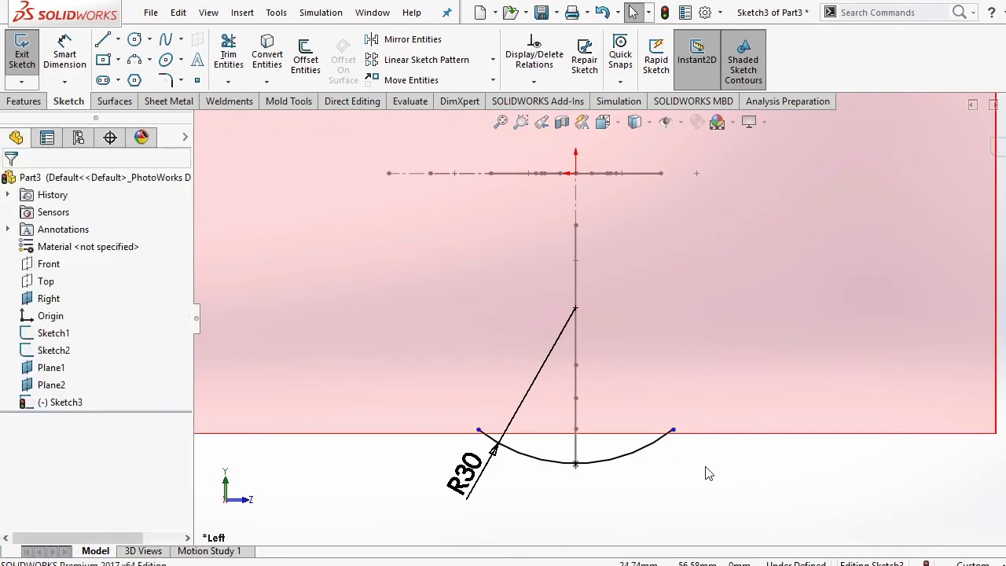
mouse_move(707, 471)
middle_mouse_down()
mouse_move(664, 481)
mouse_move(598, 471)
mouse_move(718, 445)
middle_mouse_up()
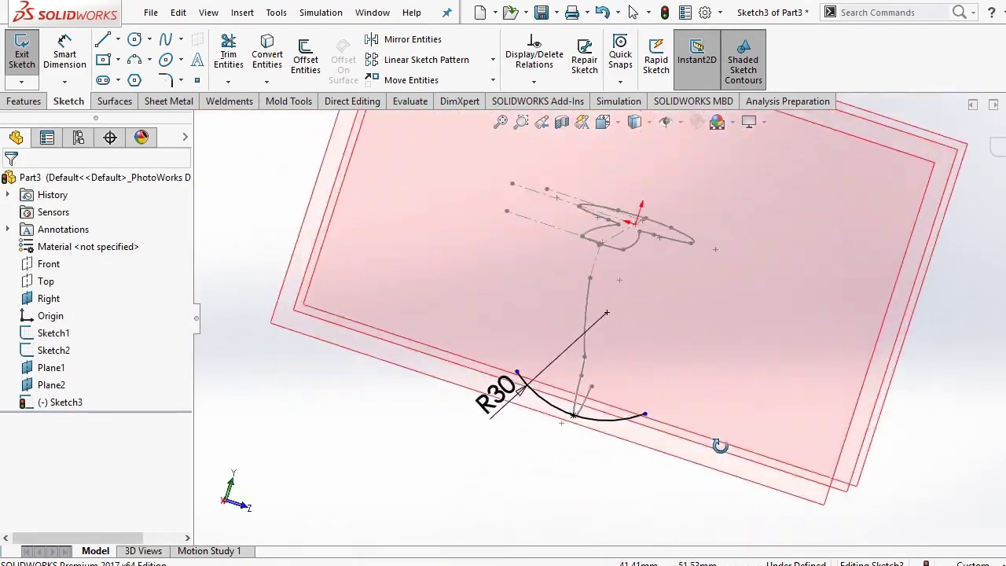
left_click_drag(648, 412, 672, 403)
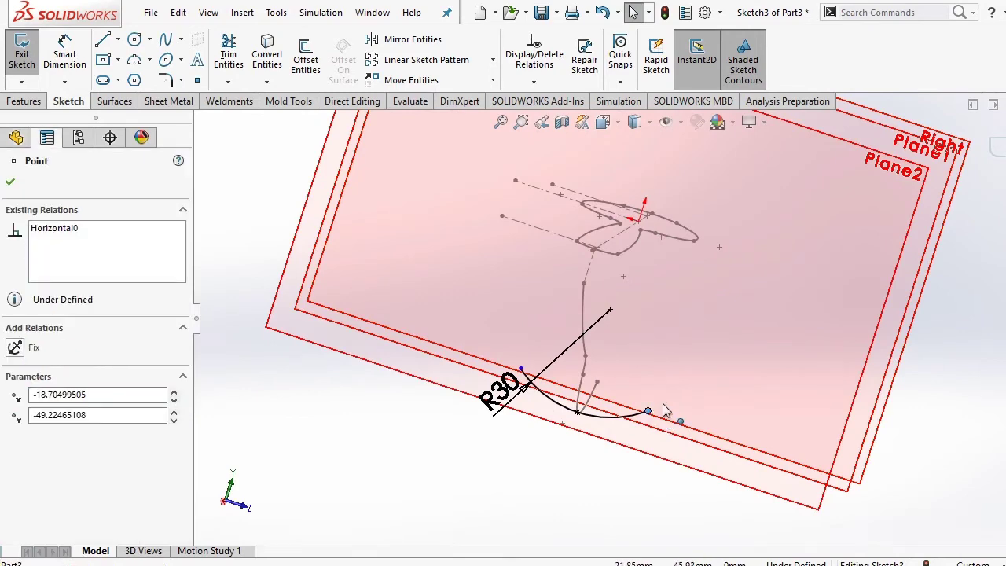
middle_click_drag(674, 411, 783, 396)
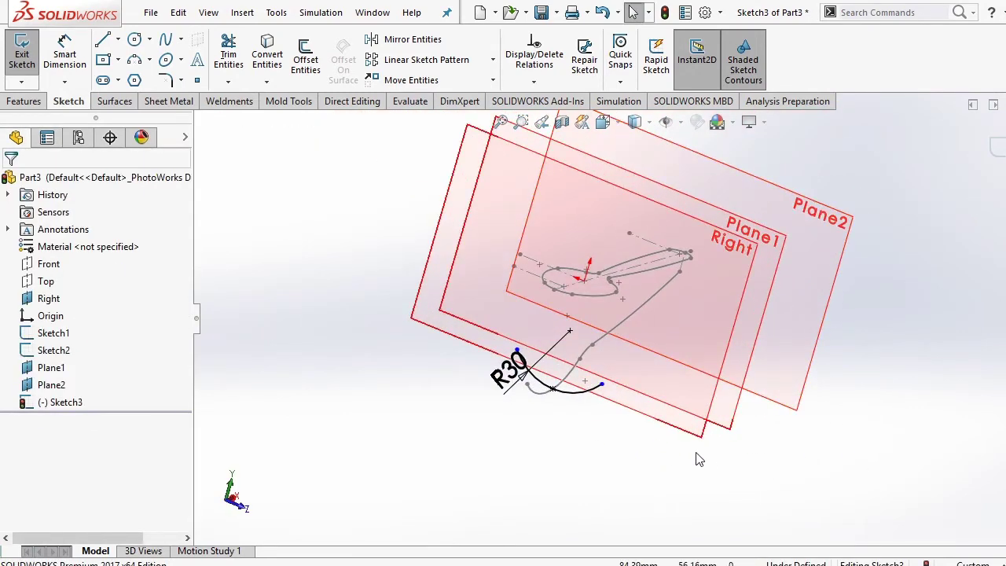
right_click(452, 221)
left_click(506, 192)
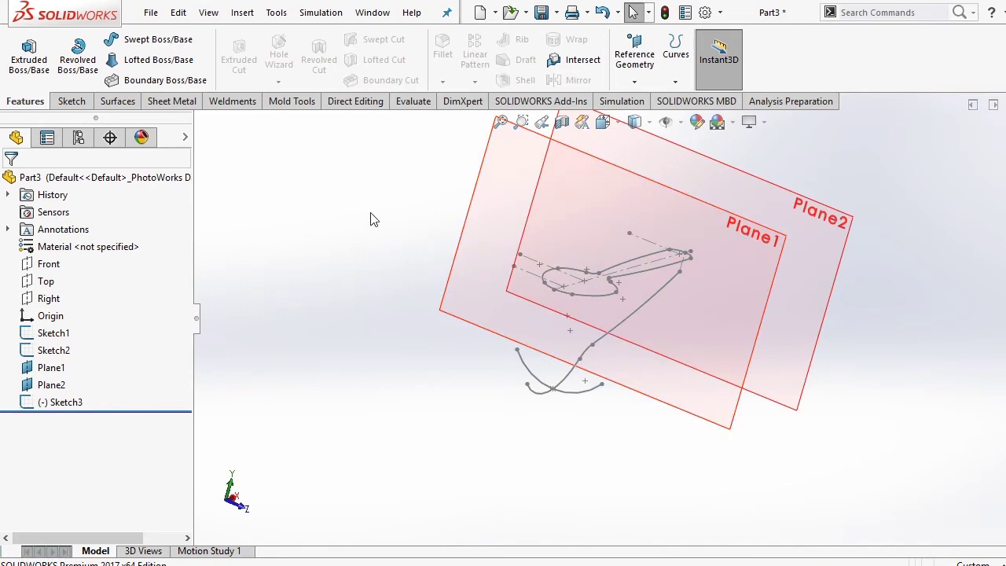
Step: Sketch a three-point arc on Plane1, viewed face-on
right_click(483, 227)
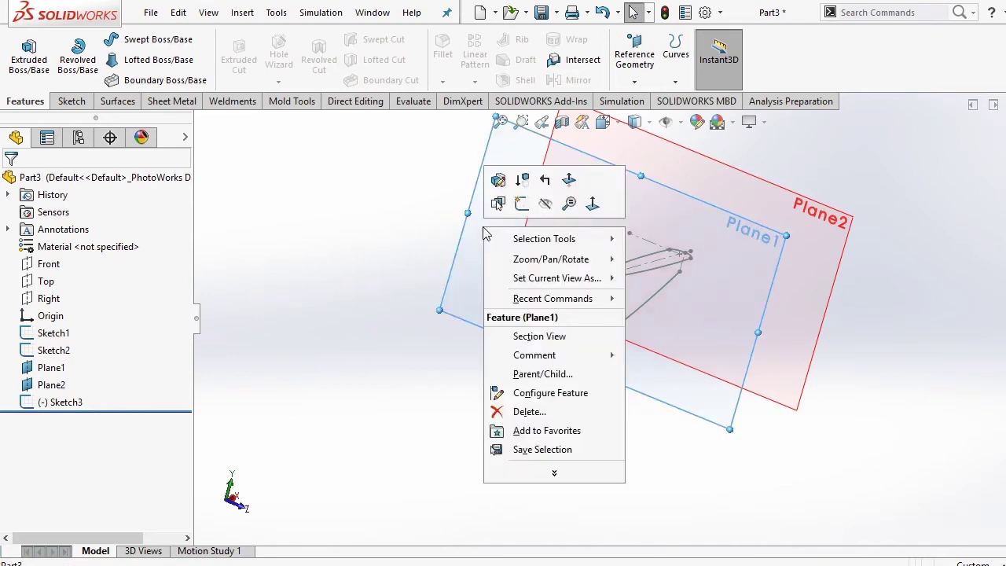
left_click(523, 202)
left_click(603, 123)
left_click(569, 297)
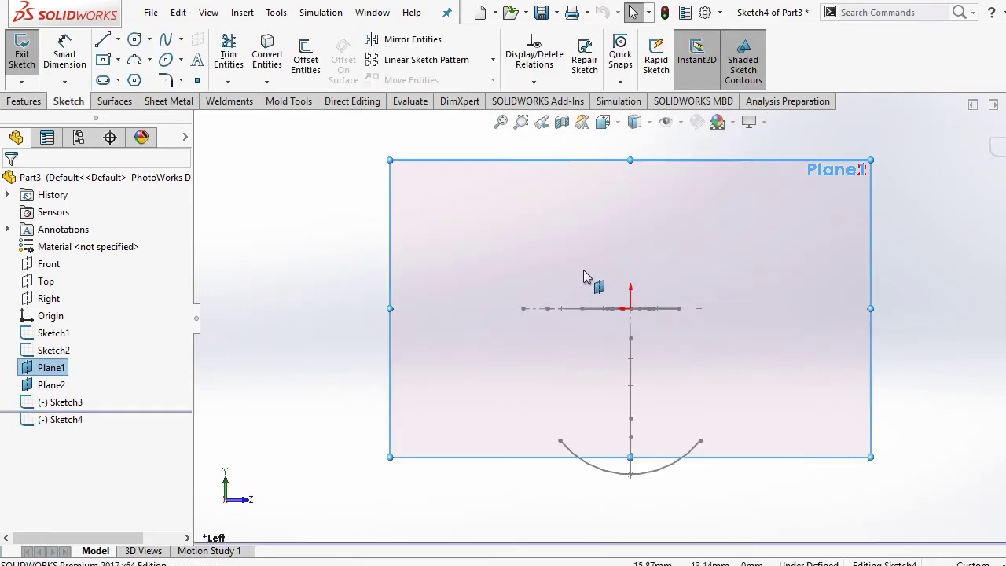
left_click(150, 62)
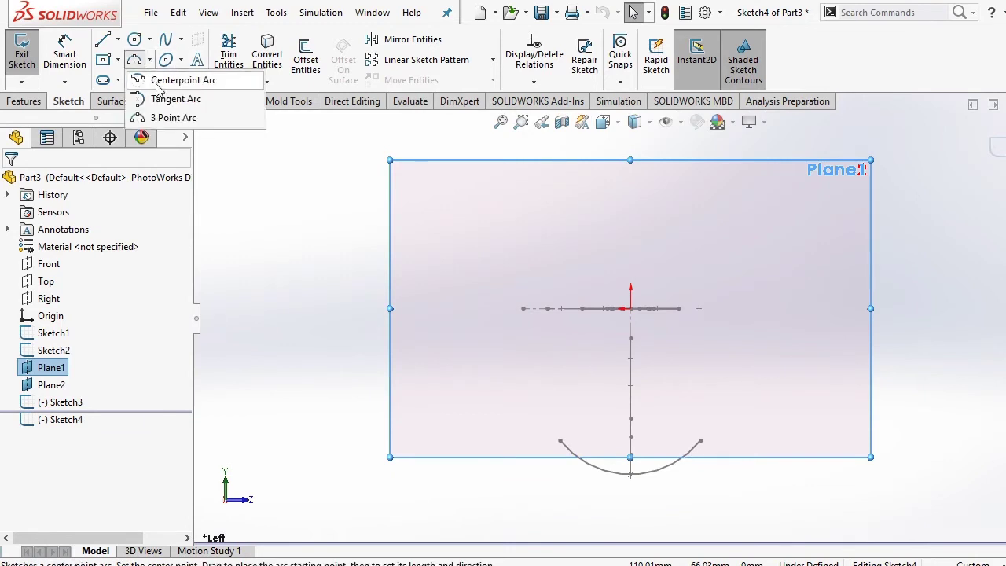
left_click(167, 117)
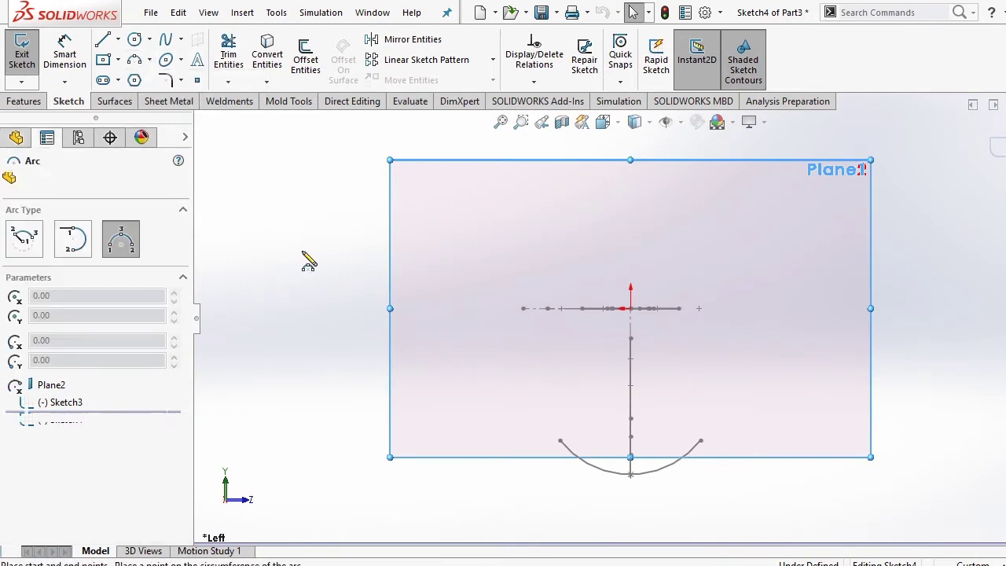
left_click(704, 387)
left_click(550, 389)
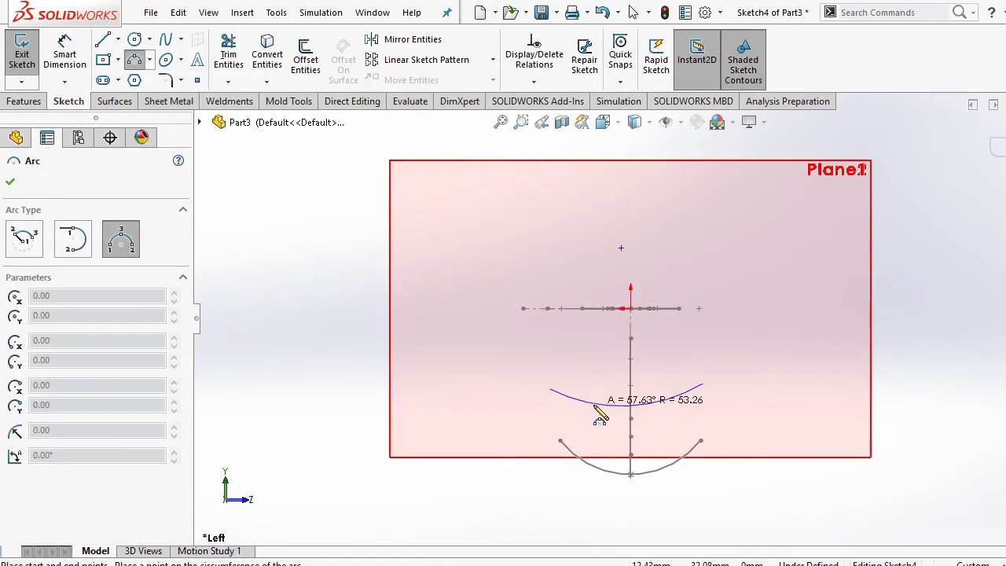
left_click(626, 418)
right_click(465, 355)
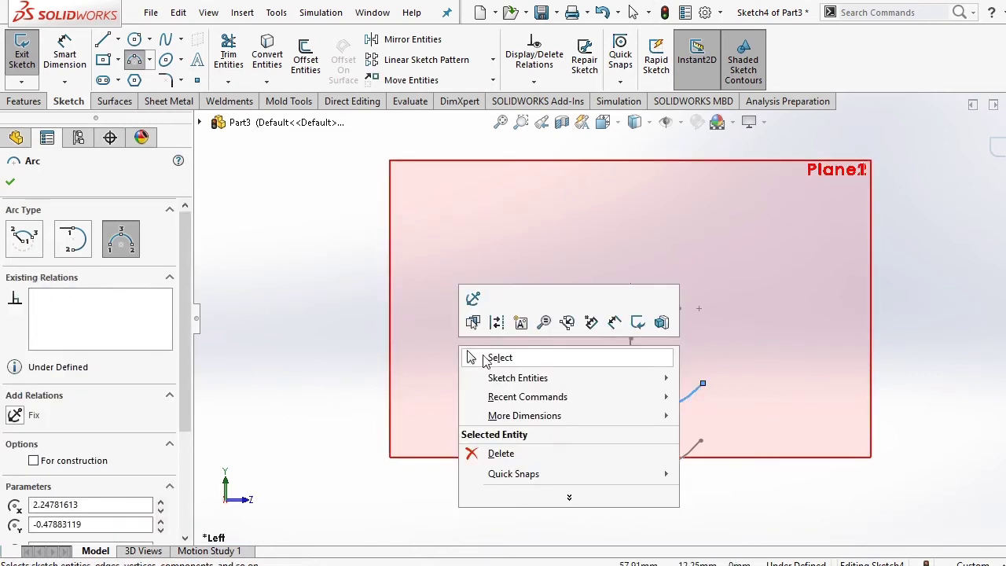
left_click(481, 354)
Step: Add a Horizontal relation between the new arc's endpoints
left_click(550, 389)
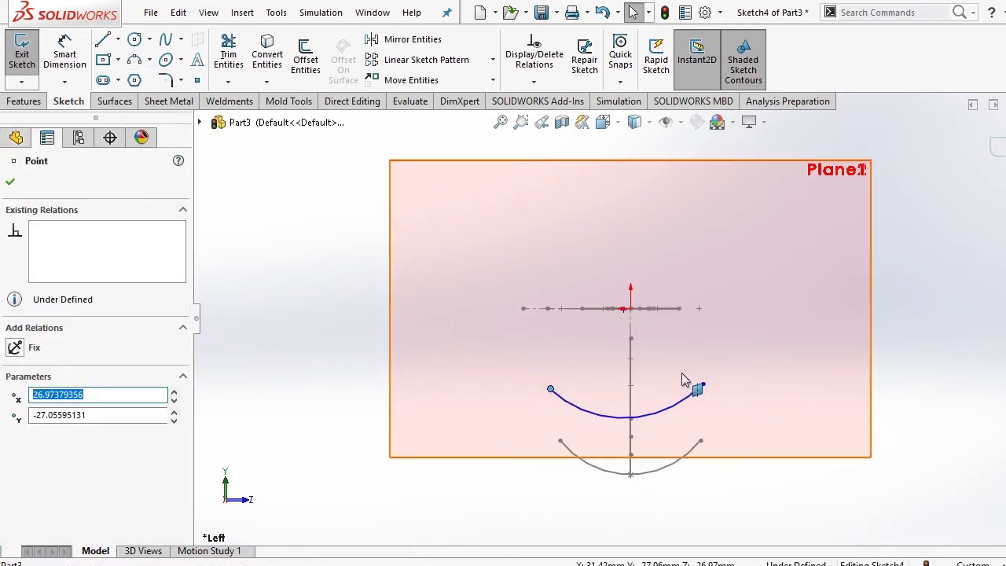
left_click(702, 383, "ctrl")
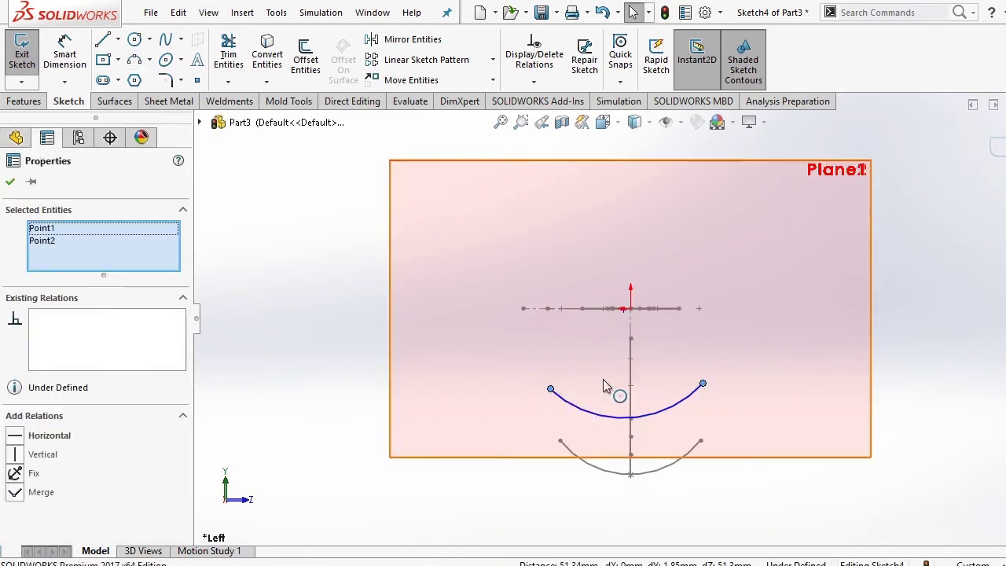
left_click(47, 437)
left_click(239, 356)
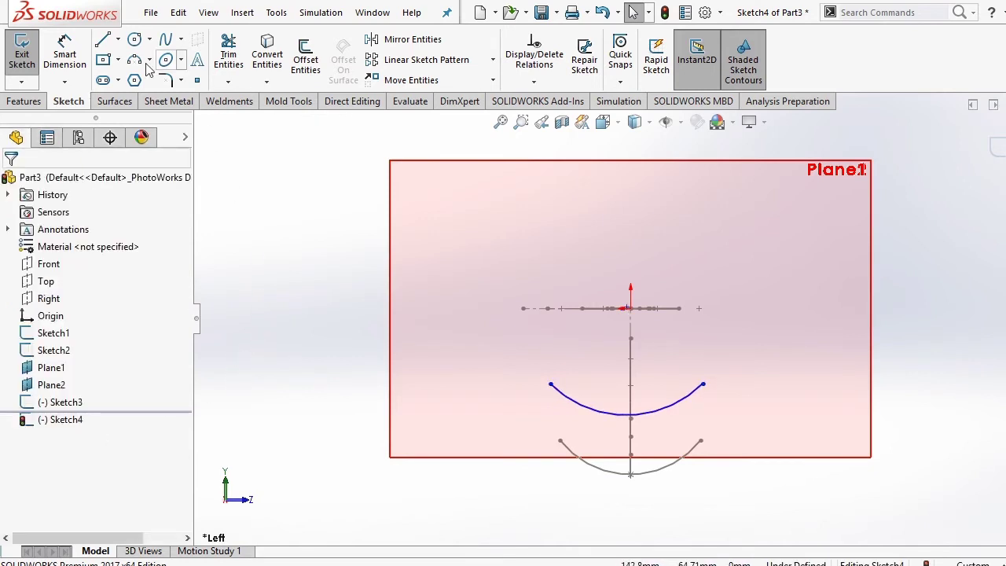
Step: Dimension the arc radius to 10 mm
left_click(78, 66)
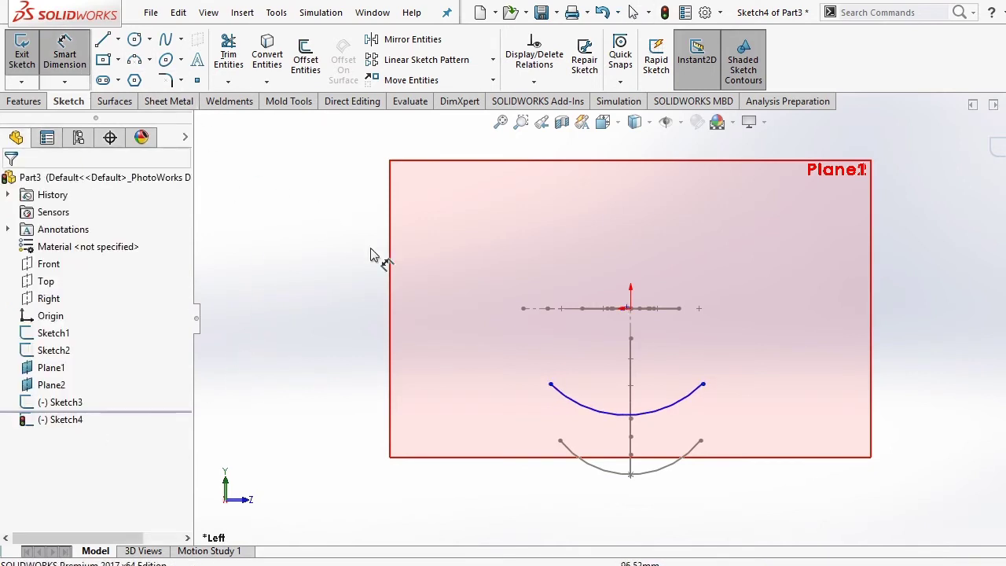
left_click(581, 409)
left_click(554, 373)
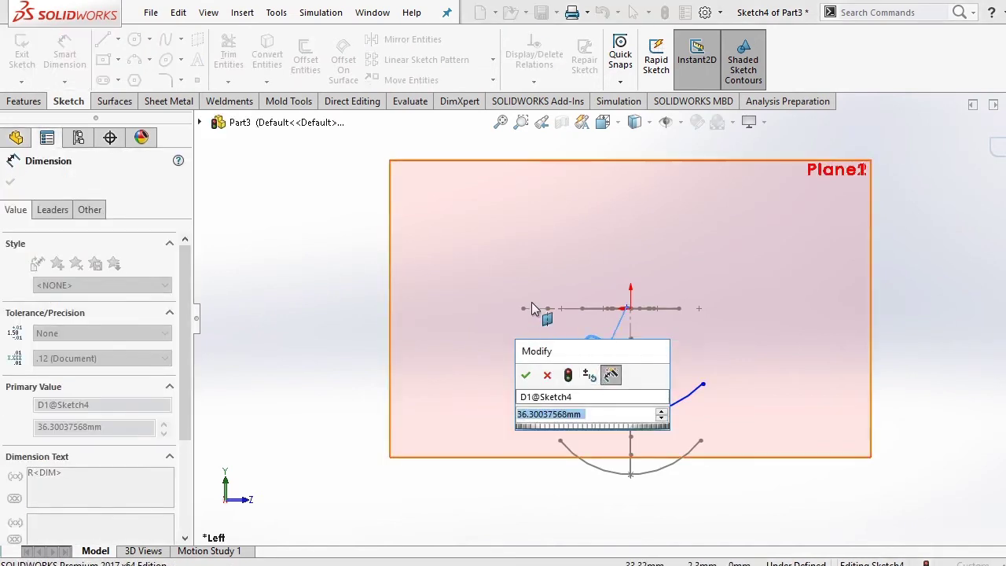
type("10")
key("Return")
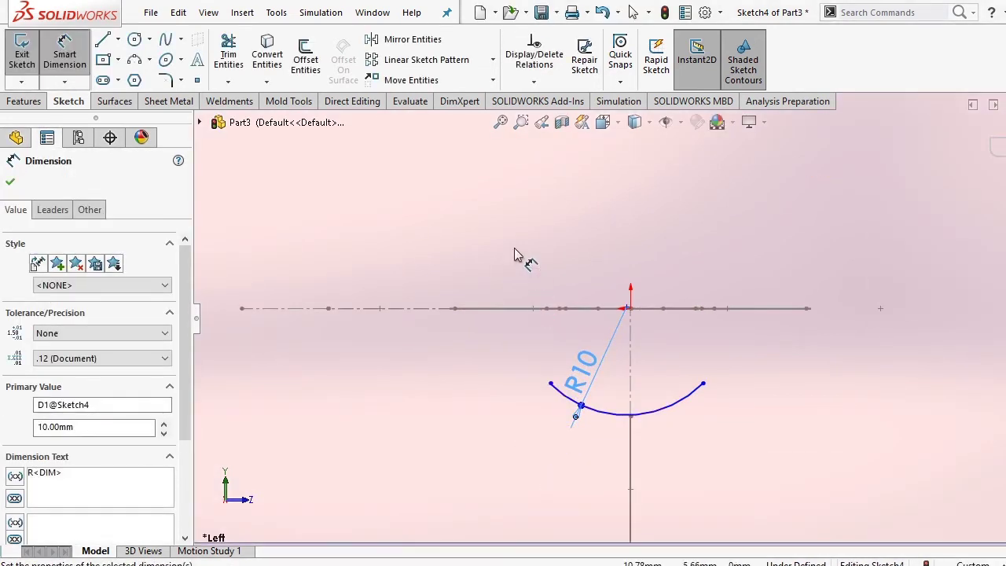
key("Escape")
right_click(514, 232)
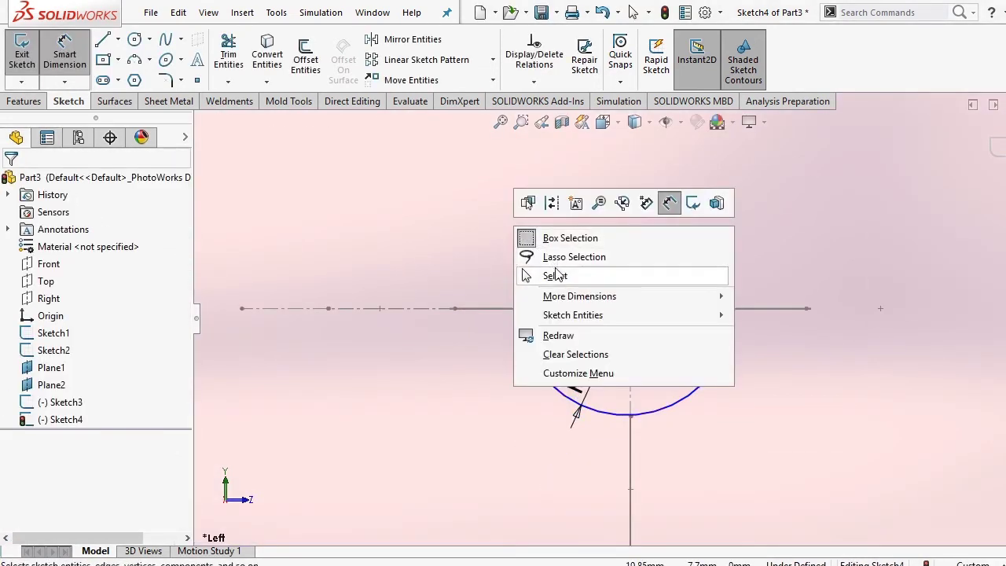
left_click(550, 275)
Step: Place a sketch point at the R10 arc's midpoint
left_click(197, 80)
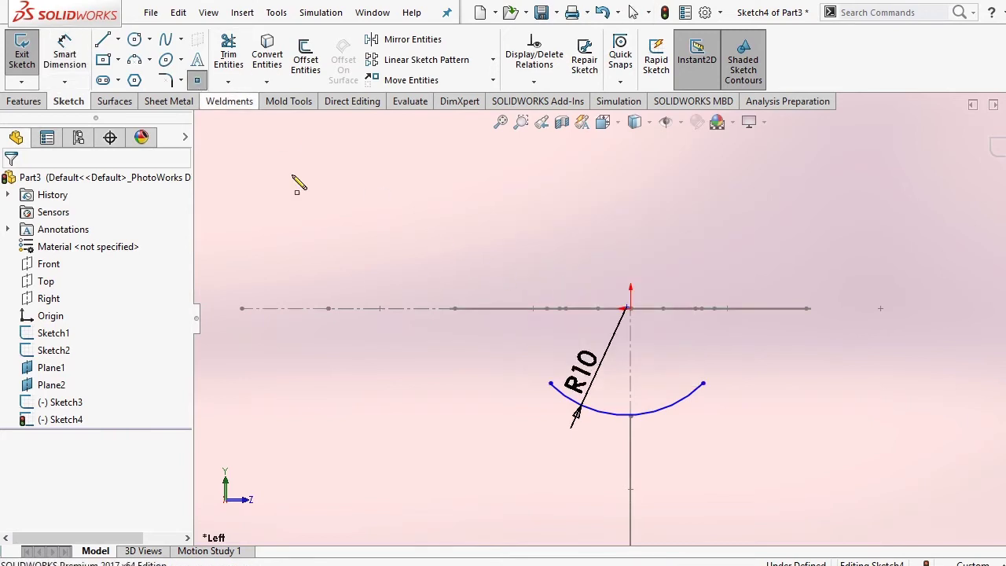
left_click(626, 414)
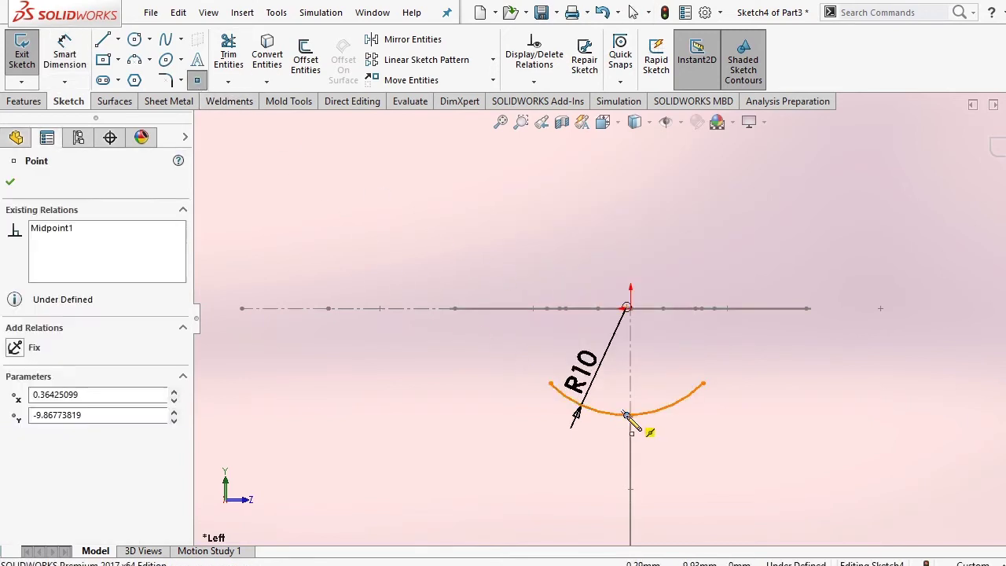
right_click(621, 375)
left_click(652, 385)
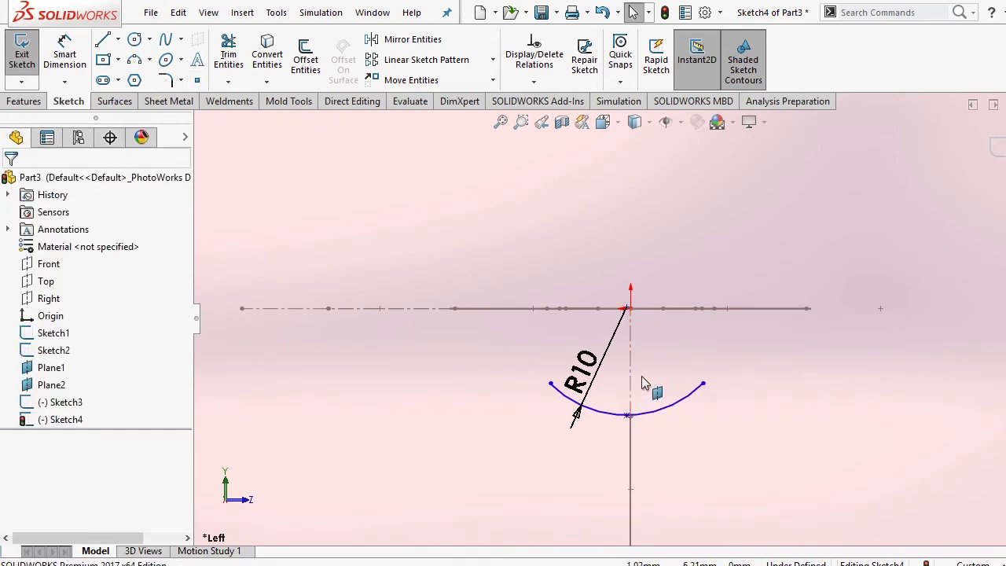
mouse_move(652, 387)
middle_mouse_down()
mouse_move(647, 348)
mouse_move(626, 380)
mouse_move(628, 449)
middle_mouse_up()
Step: Make the arc midpoint Coincident with the Sketch2 curve's point on Plane1
left_click(603, 393)
middle_click_drag(635, 404, 596, 448)
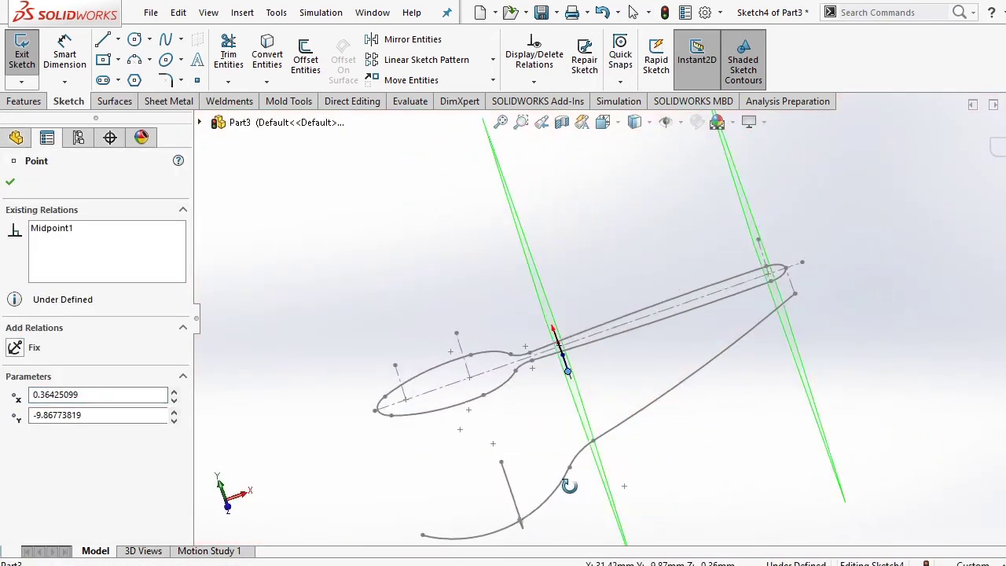
left_click(595, 443, "ctrl")
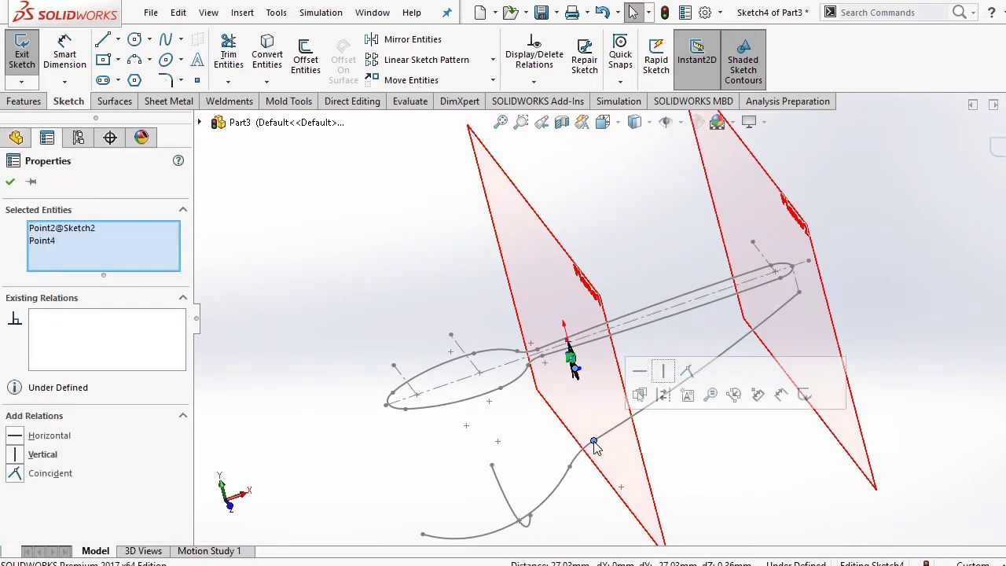
left_click(50, 473)
left_click(275, 445)
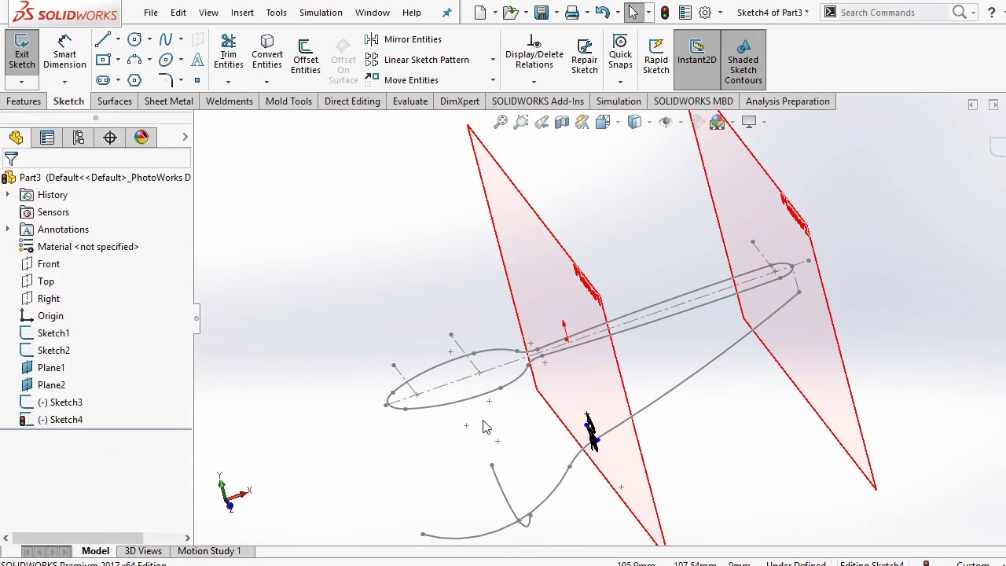
Step: In the Left view, drag the arc endpoint level with its other end, then return to isometric
key("ctrl+8")
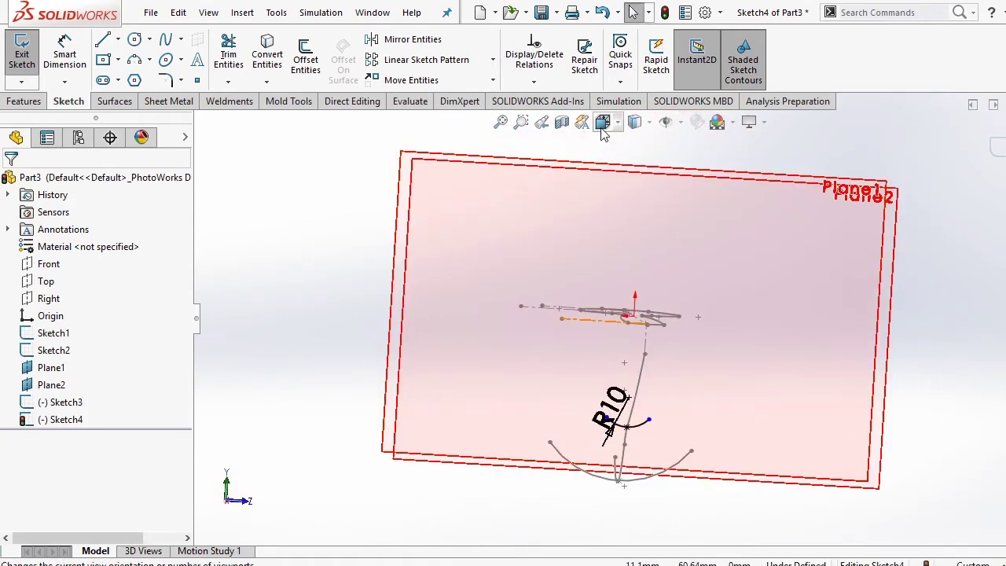
key("ctrl+space")
left_click(606, 185)
scroll(636, 393, "down", 2)
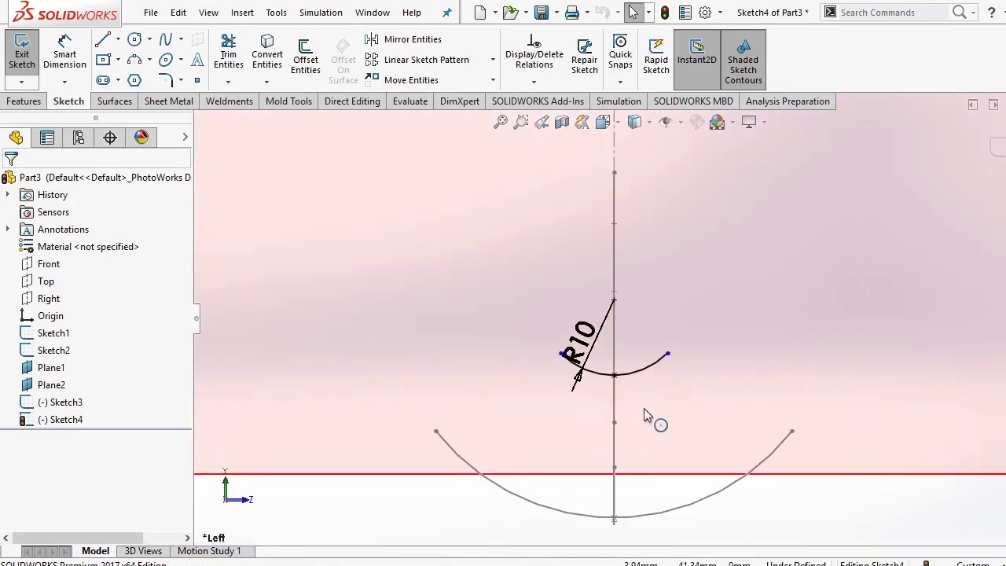
scroll(649, 389, "down", 3)
scroll(668, 346, "down", 2)
mouse_move(682, 318)
left_mouse_down()
mouse_move(662, 336)
mouse_move(669, 328)
left_mouse_up()
left_click(656, 297)
key("ctrl+7")
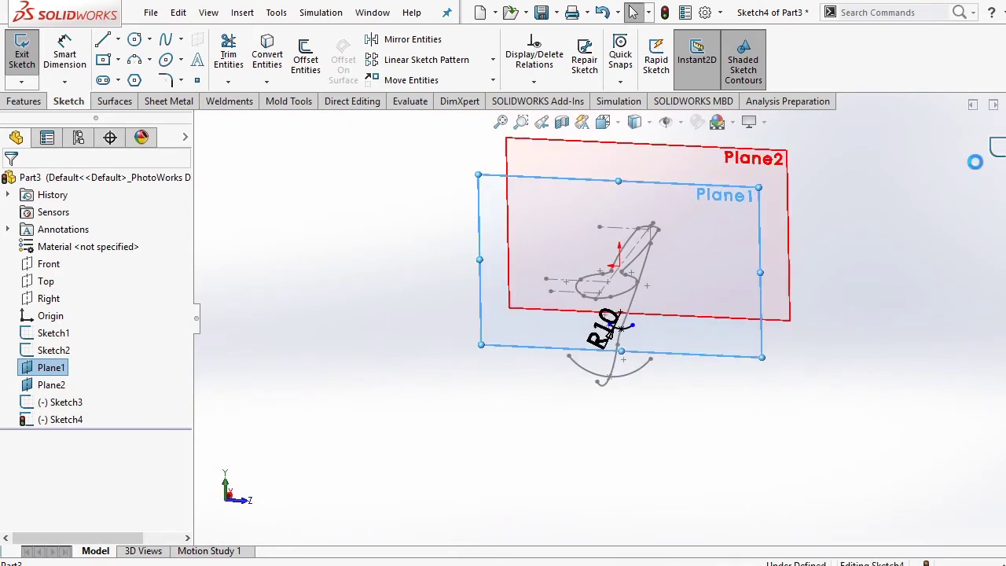
mouse_move(857, 269)
middle_mouse_down()
mouse_move(791, 407)
mouse_move(804, 440)
mouse_move(797, 476)
mouse_move(786, 321)
mouse_move(756, 319)
middle_mouse_up()
Step: Hide Plane1 and start a new sketch on Plane2, viewed from the left
right_click(718, 333)
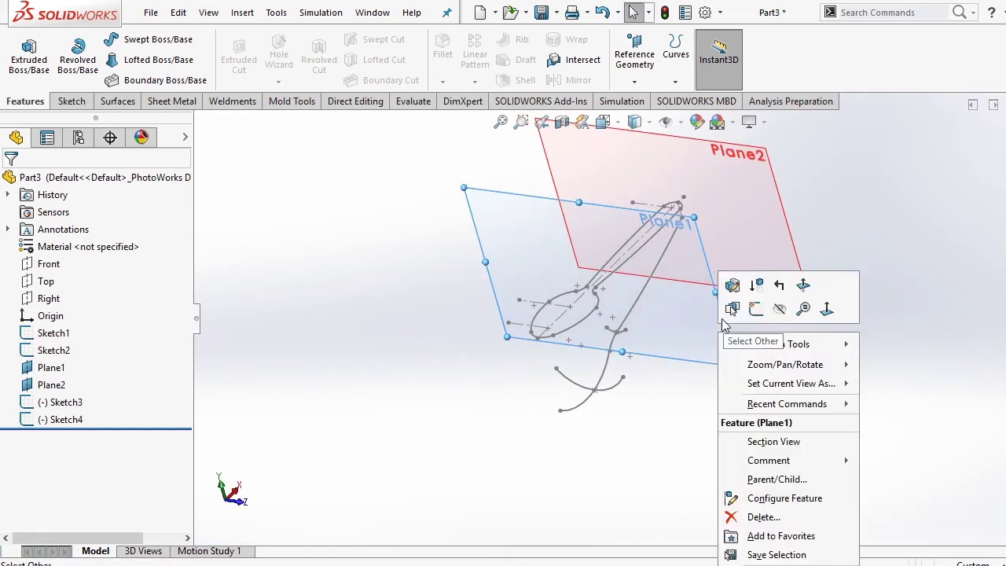
left_click(775, 311)
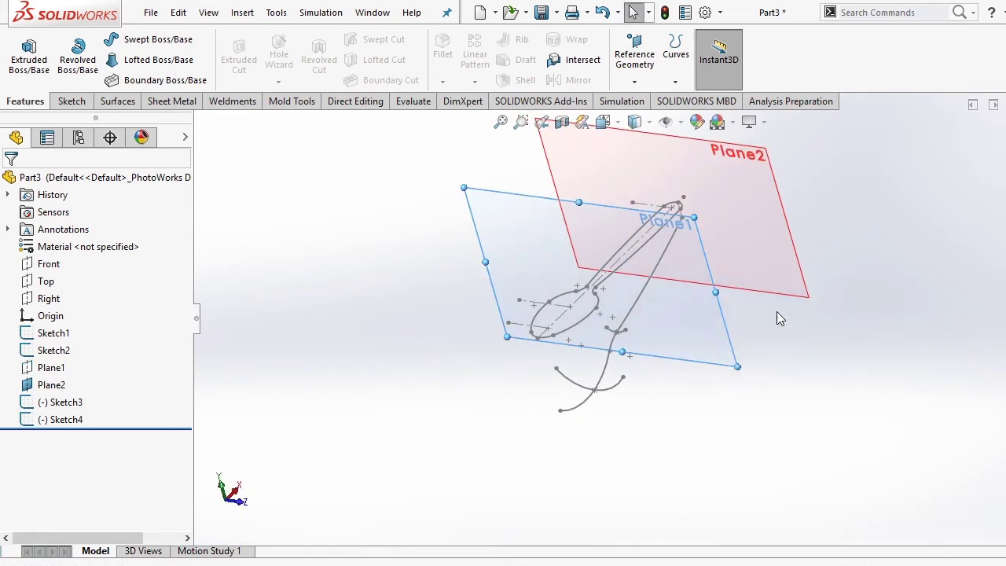
right_click(756, 262)
left_click(767, 230)
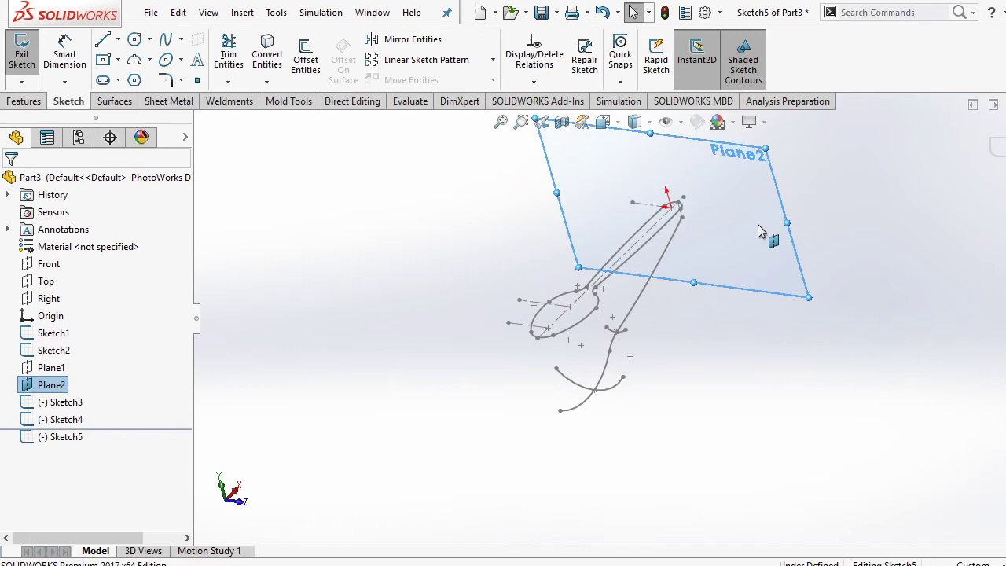
left_click(603, 122)
left_click(561, 351)
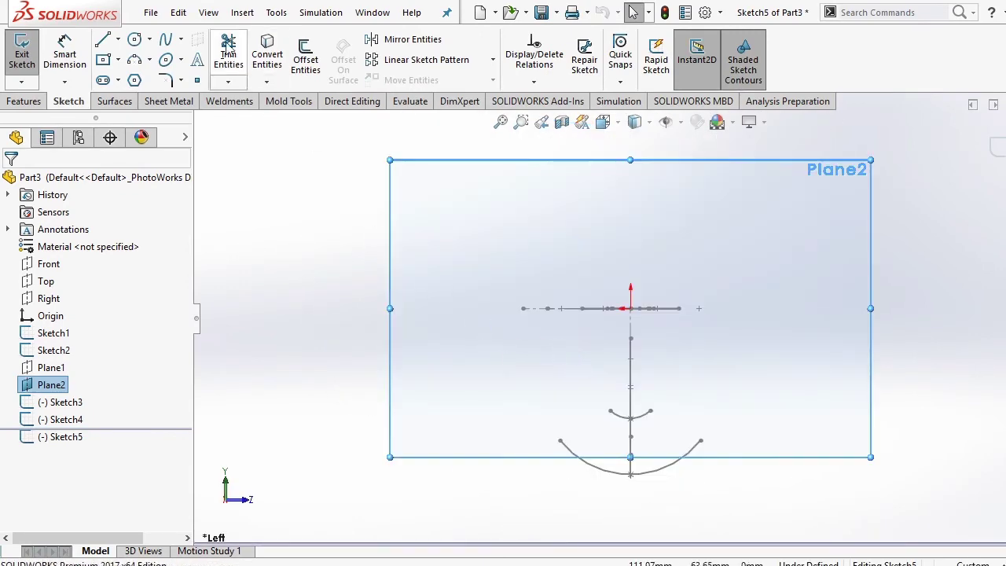
Step: Draw a three-point arc across the spoon and make its two endpoints horizontal
left_click(149, 60)
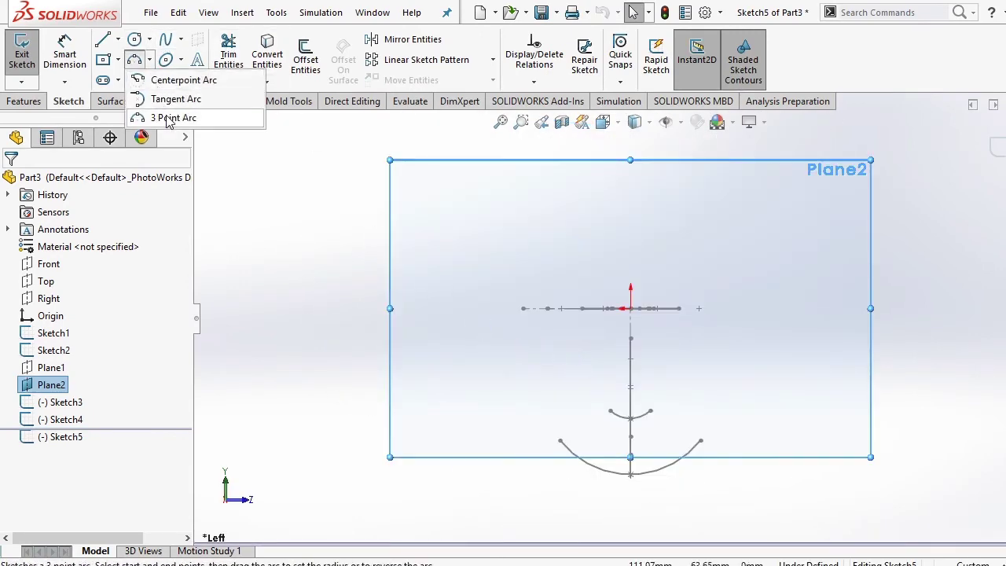
left_click(168, 114)
left_click(703, 348)
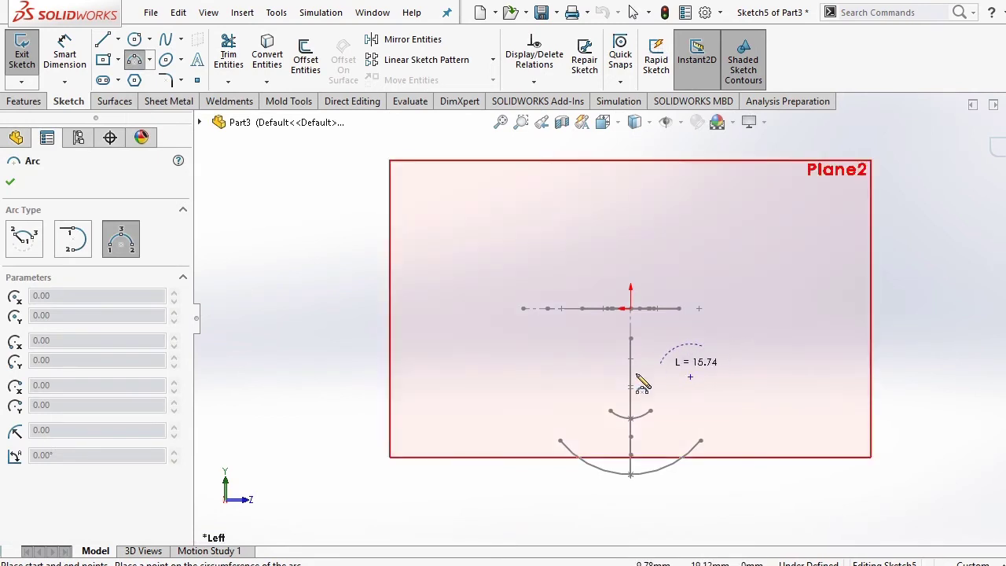
left_click(543, 359)
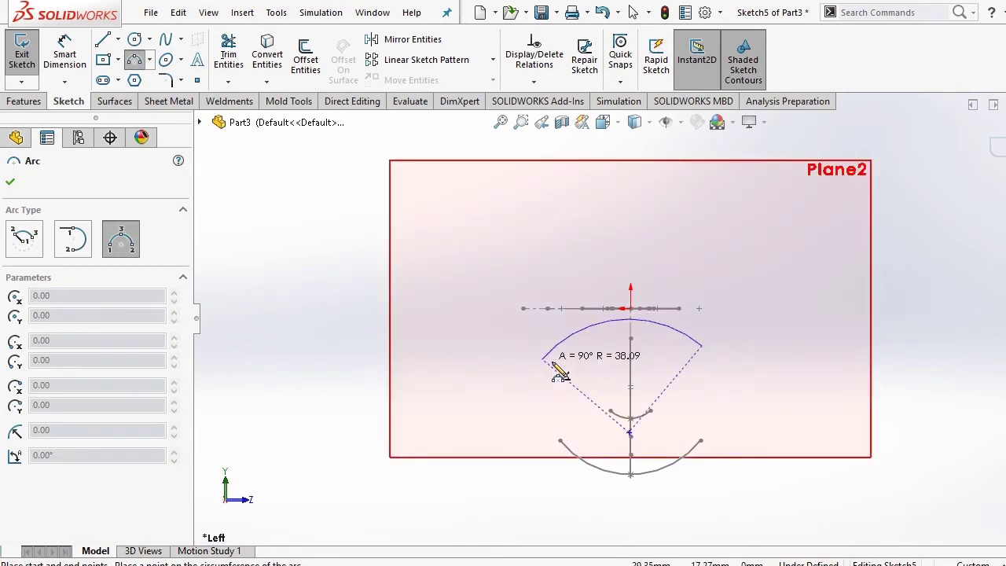
left_click(591, 376)
right_click(477, 279)
left_click(479, 333)
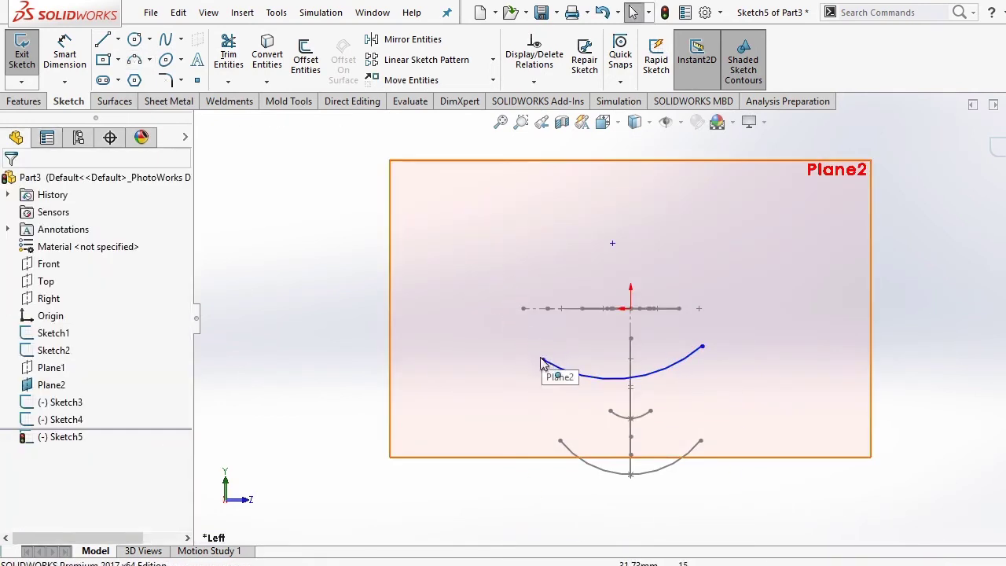
left_click(542, 361)
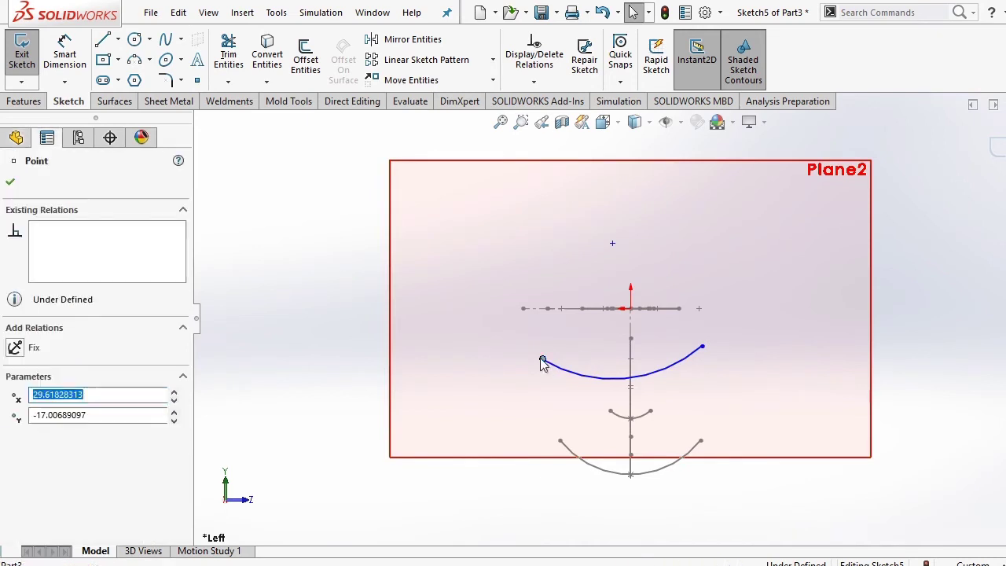
left_click(702, 347, "ctrl")
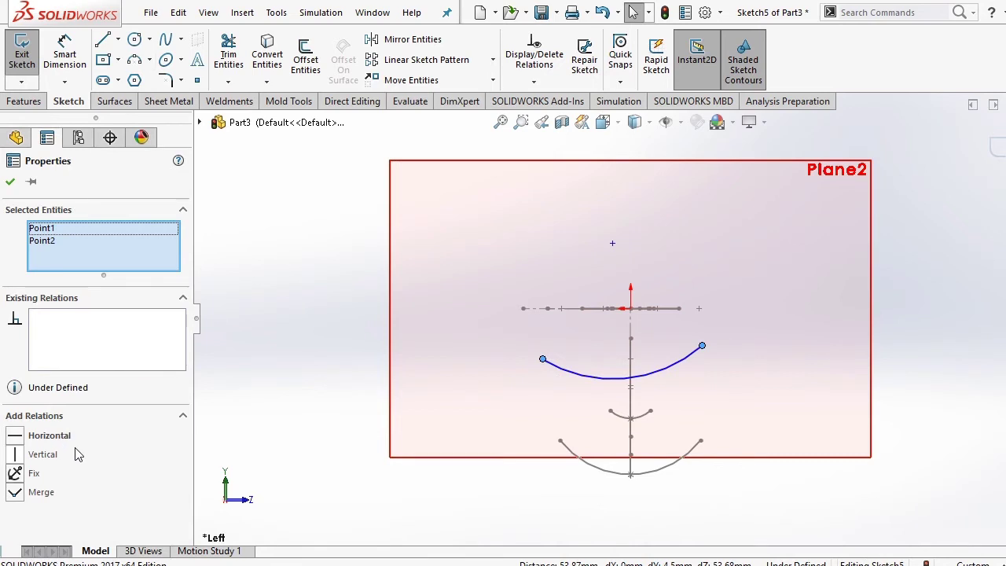
left_click(55, 437)
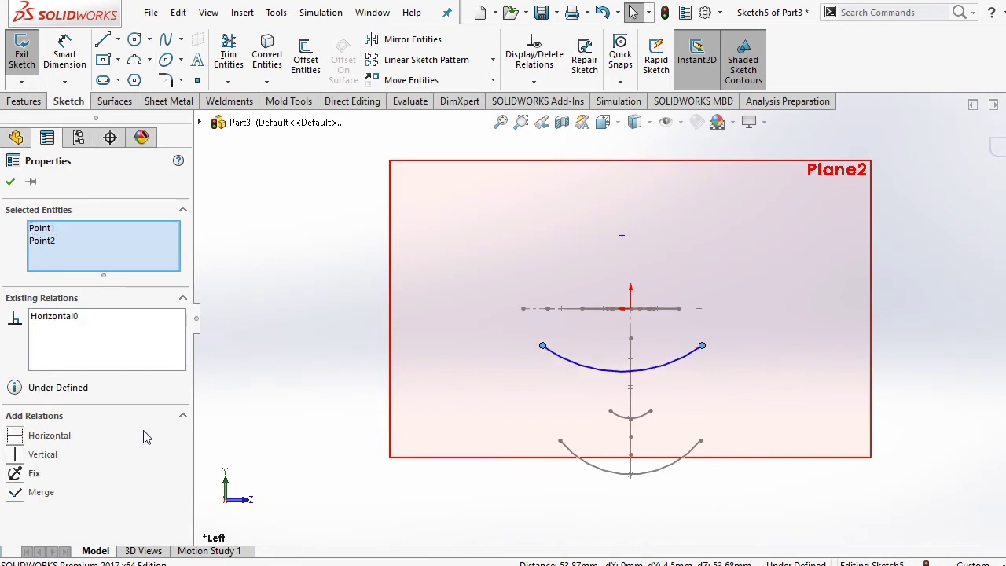
left_click(327, 352)
Step: Dimension the arc's radius to 40 mm
left_click(64, 51)
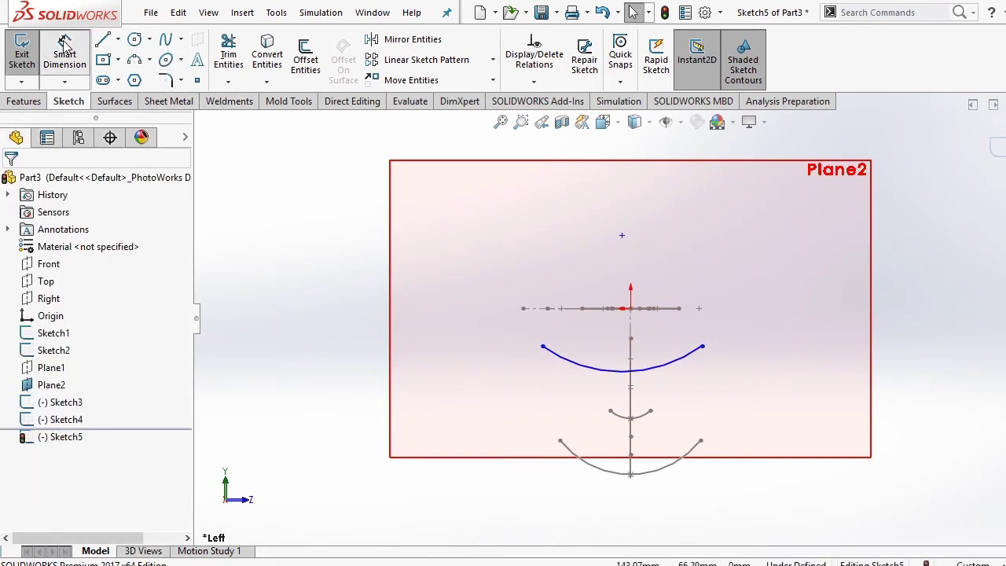
left_click(595, 370)
left_click(550, 346)
type("40")
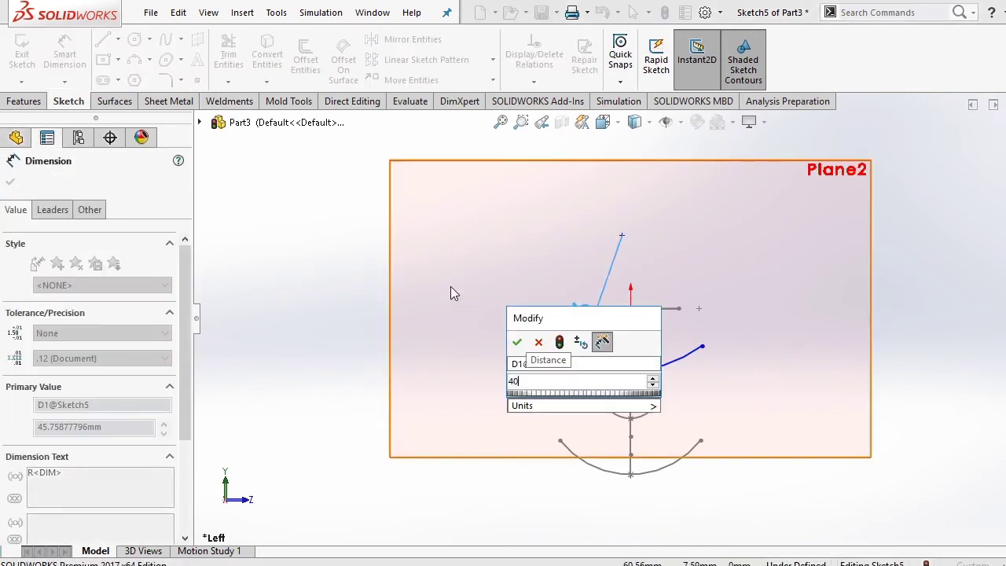
key("Return")
left_click(277, 248)
right_click(277, 248)
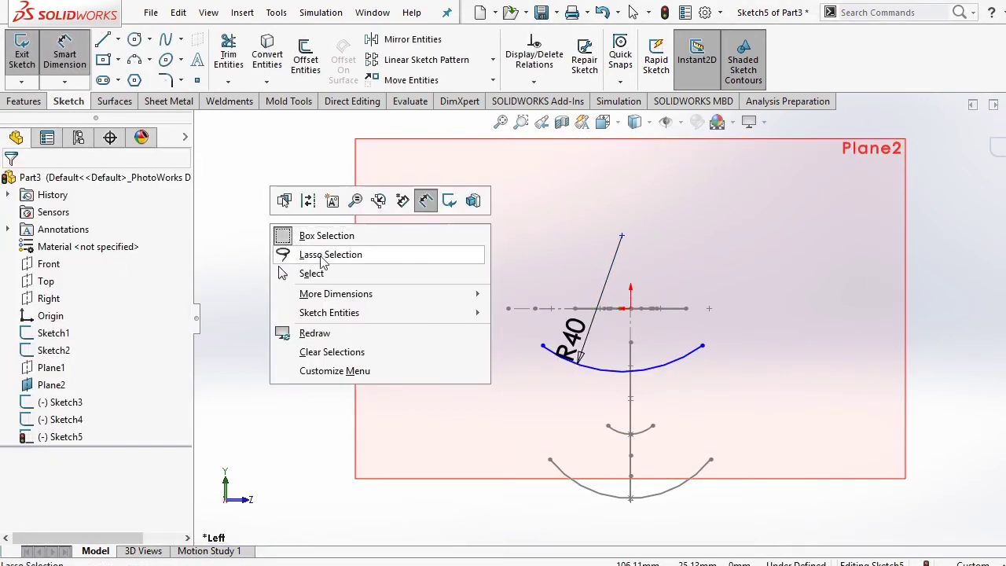
left_click(314, 269)
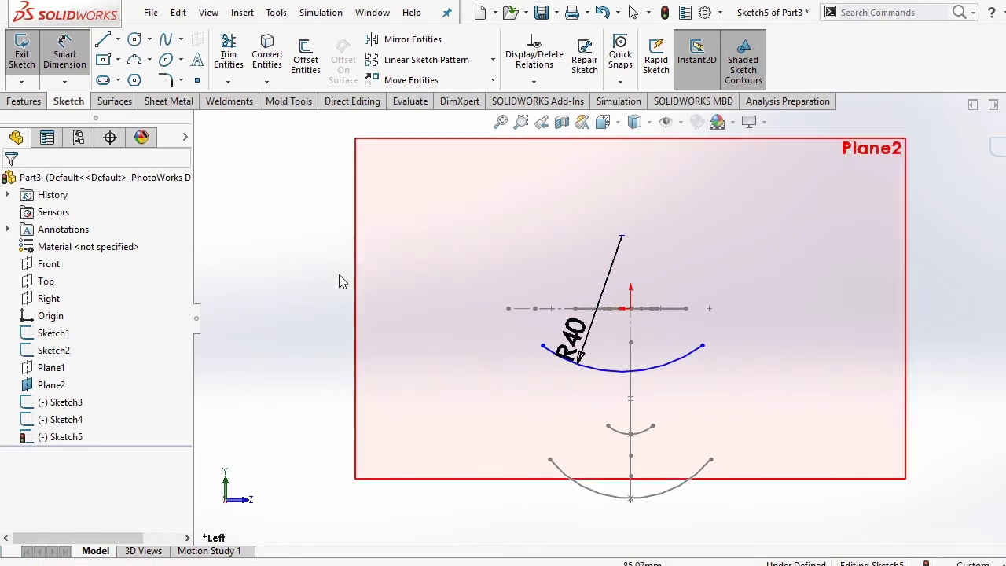
Step: Place a sketch point on the R40 arc and pierce it onto the side guide curve
left_click(197, 82)
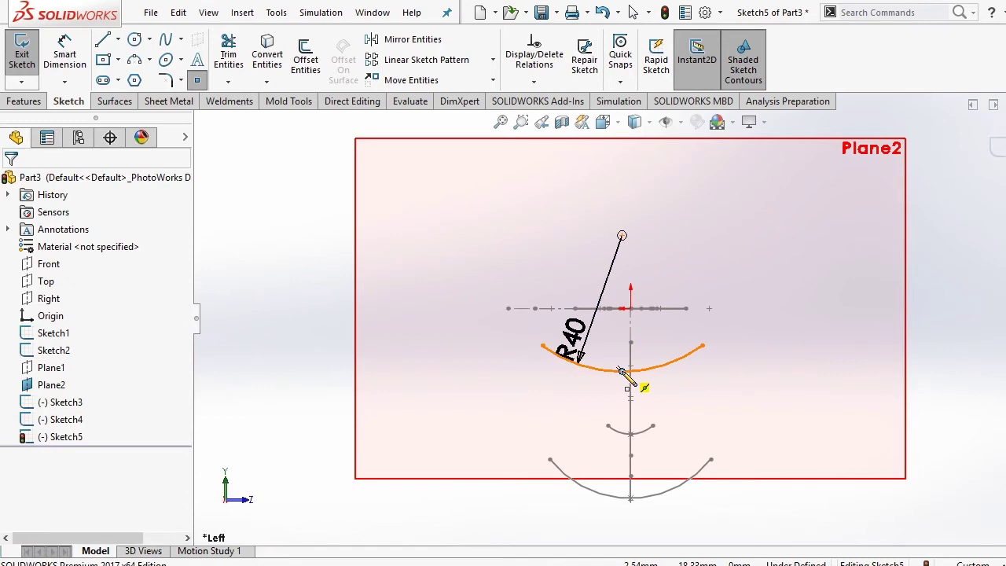
left_click(621, 371)
right_click(734, 322)
left_click(715, 323)
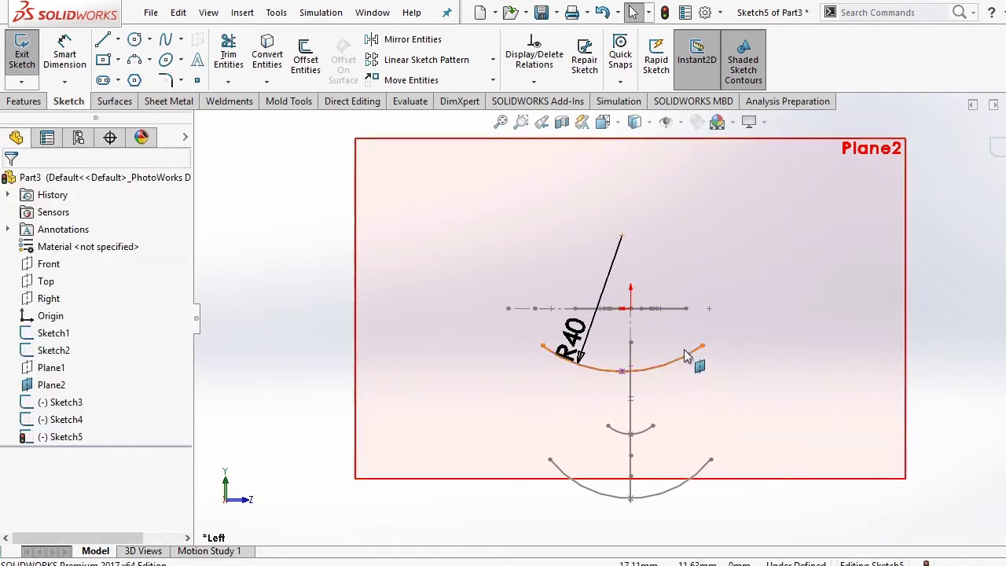
left_click(625, 371)
middle_click_drag(746, 372, 743, 374)
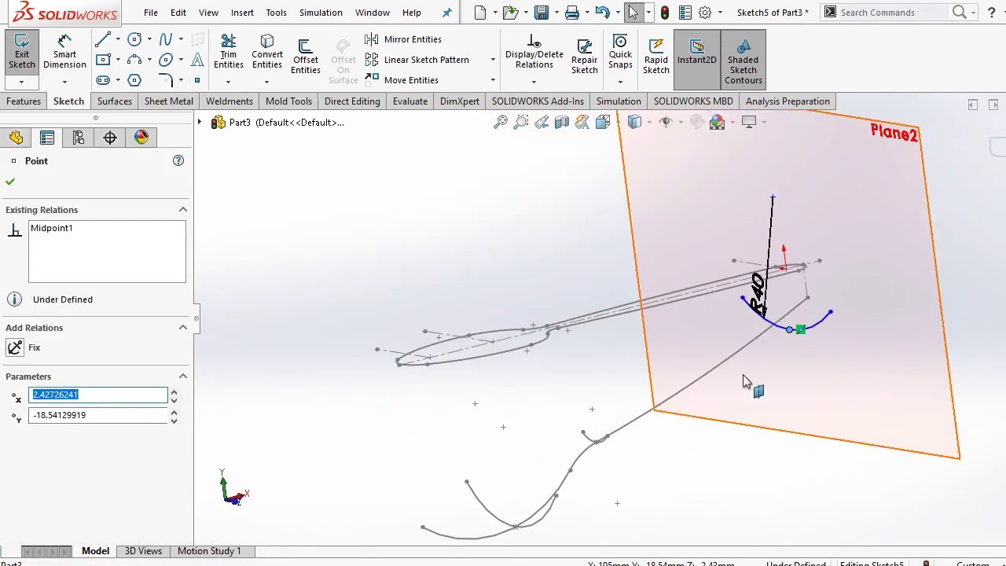
left_click(759, 336, "ctrl")
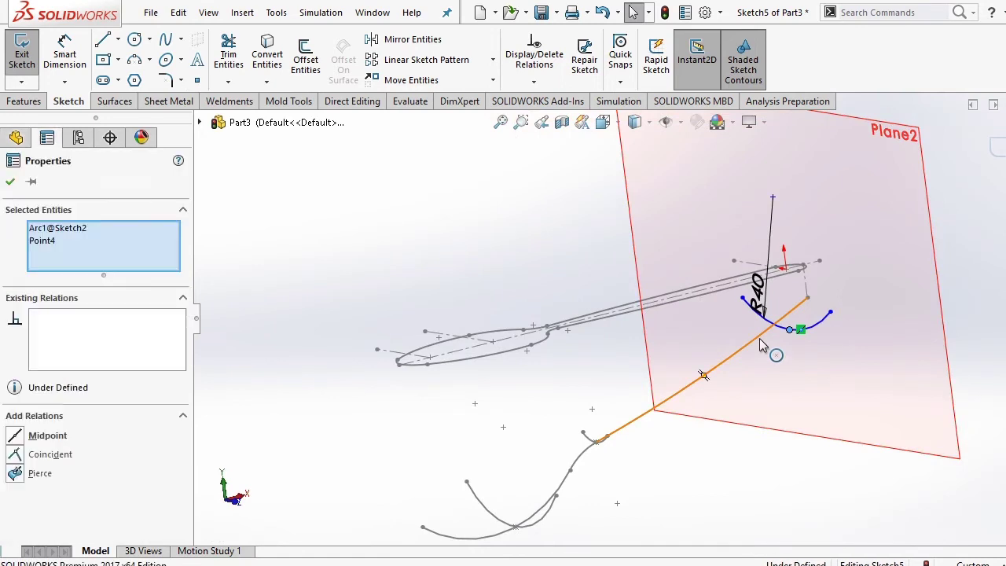
left_click(39, 473)
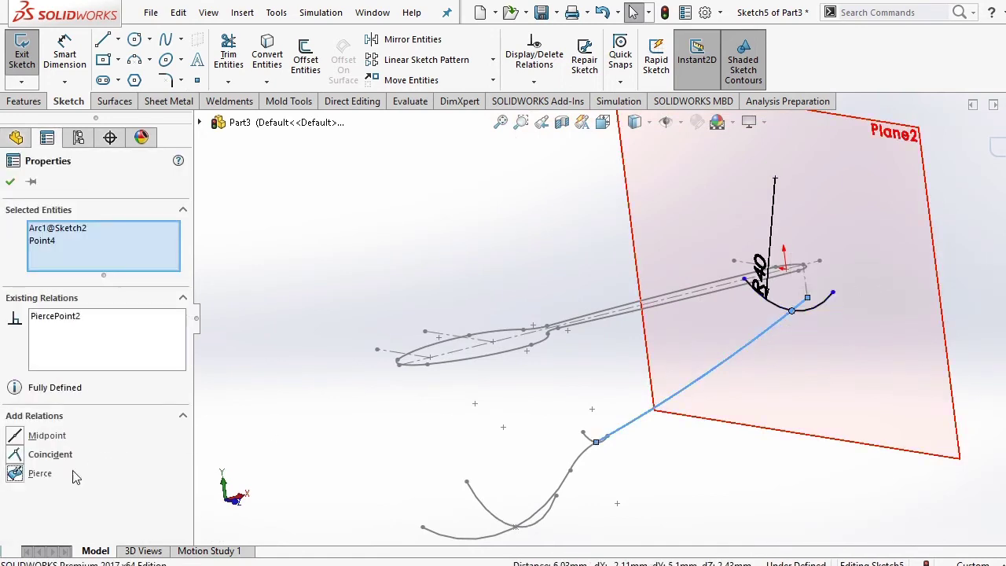
left_click(417, 240)
Step: Shorten the arc by pulling its right endpoint inward, then exit the sketch
middle_click_drag(417, 241, 493, 206)
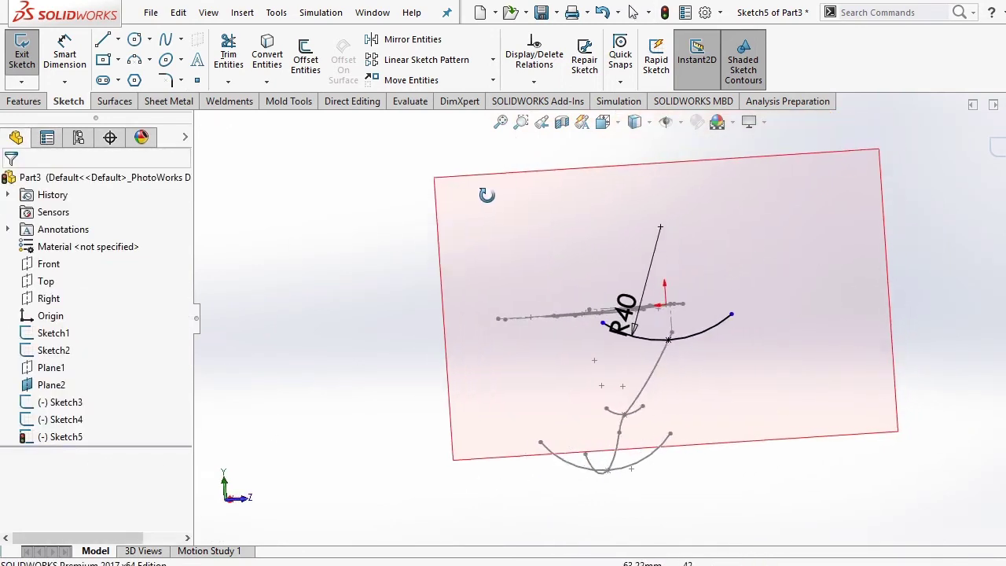
left_click(602, 122)
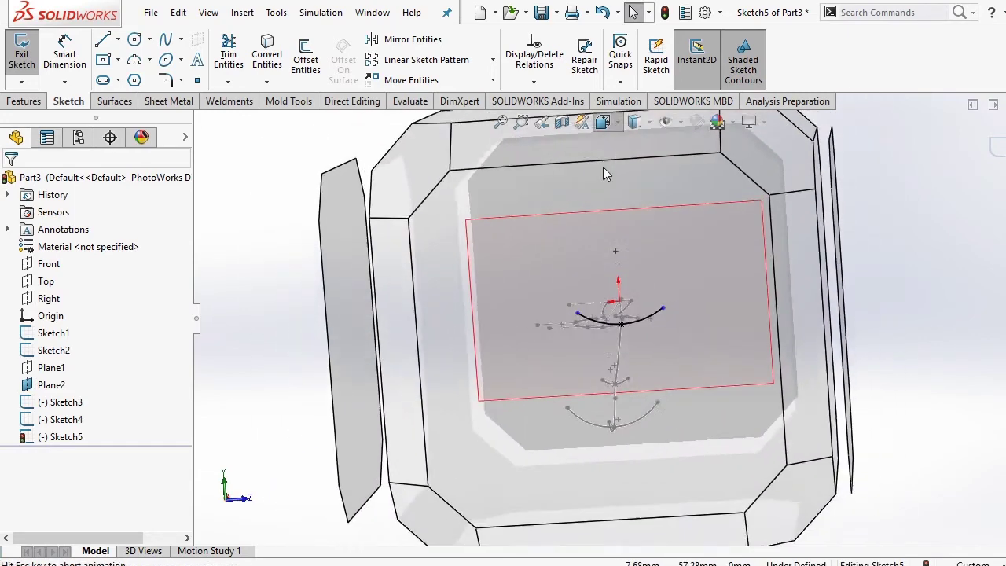
left_click(591, 314)
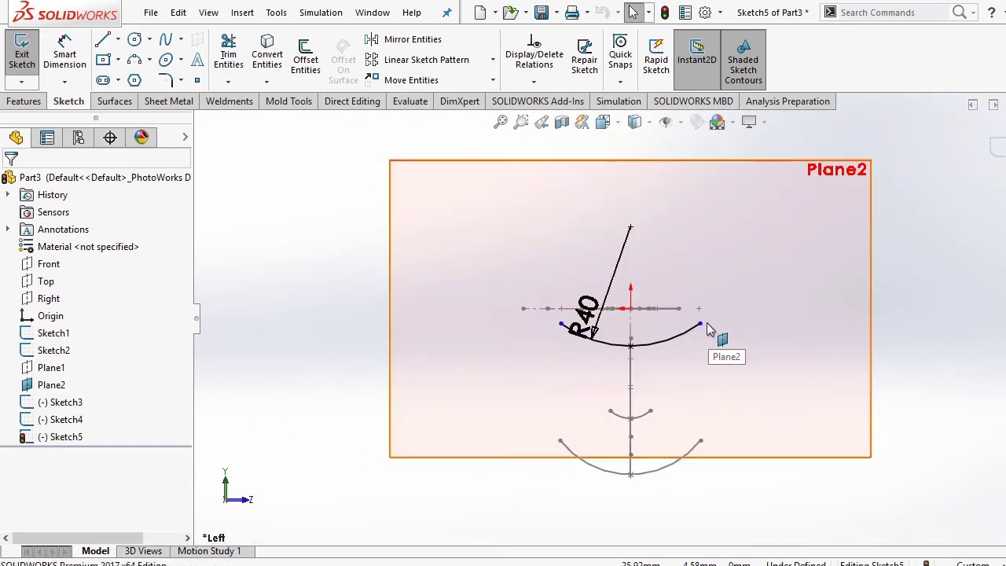
left_click_drag(700, 323, 680, 354)
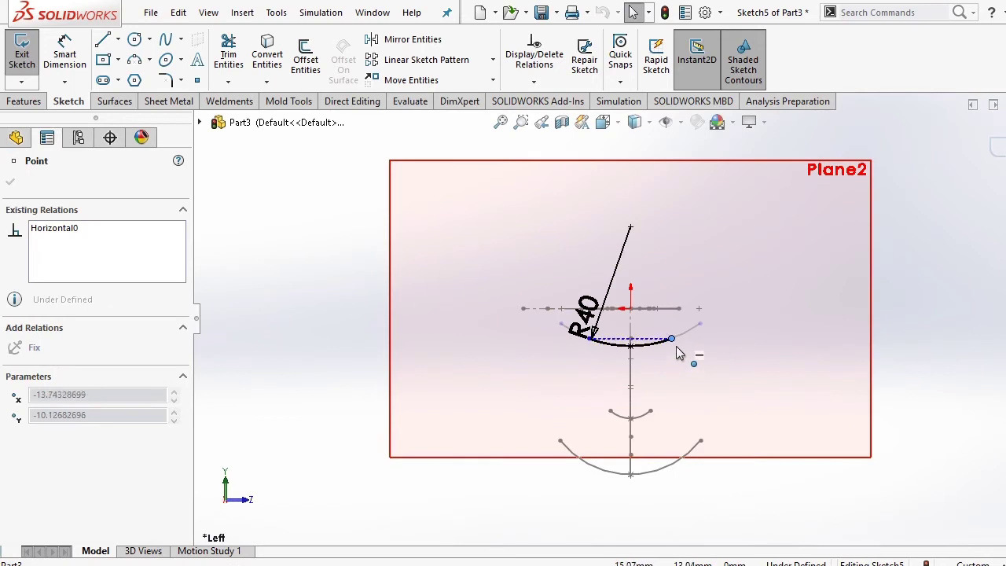
left_click(932, 375)
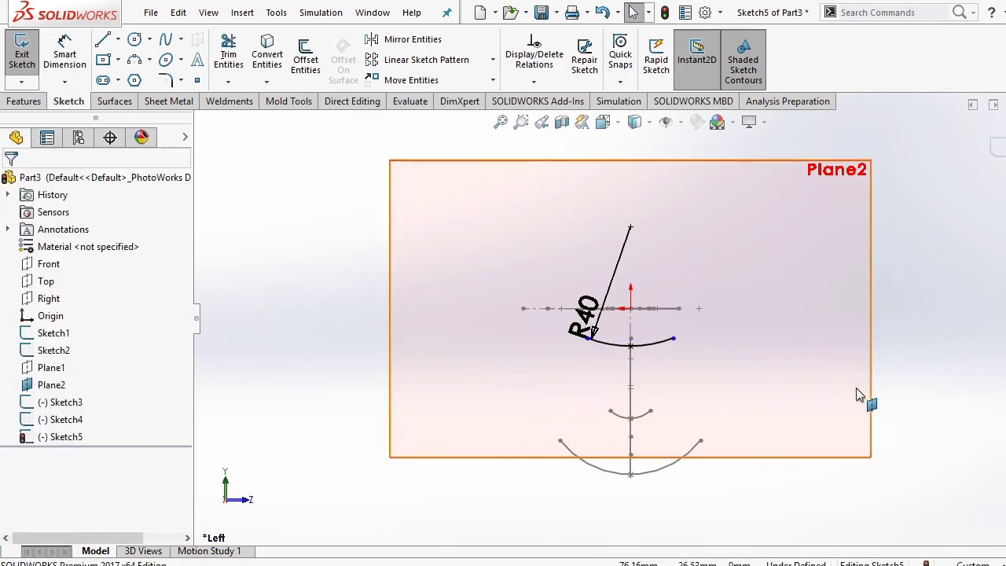
mouse_move(878, 290)
middle_mouse_down()
mouse_move(871, 419)
mouse_move(901, 386)
middle_mouse_up()
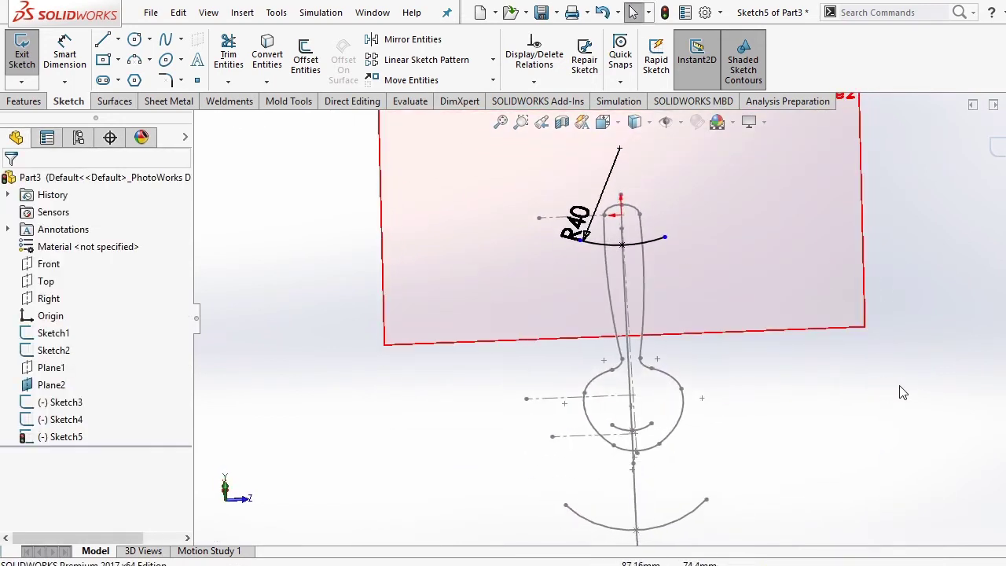
left_click(997, 149)
Step: Hide Plane2, orbit to show the oval bowl sketches, and bring up the surfacing tools
right_click(796, 288)
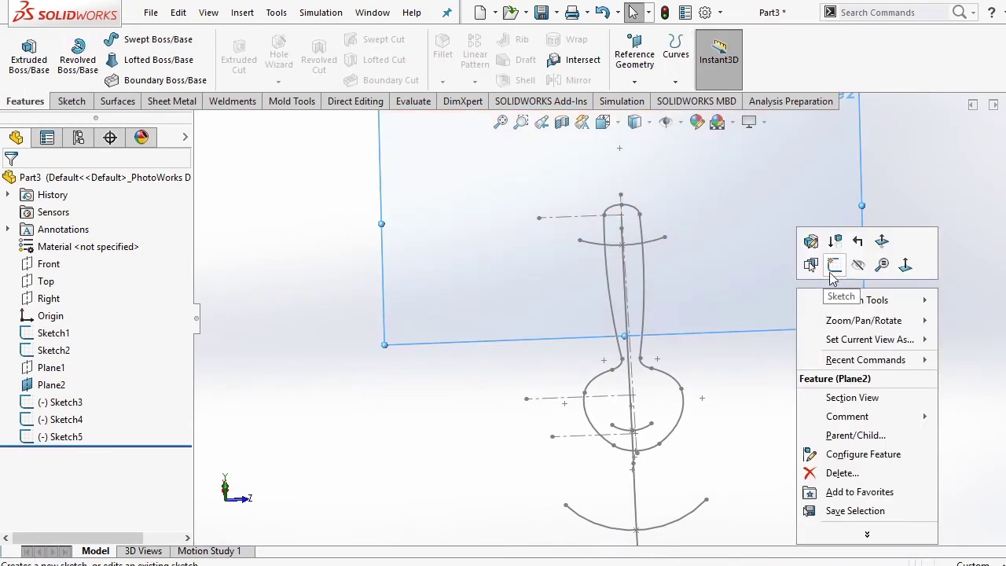
left_click(857, 264)
mouse_move(855, 264)
middle_mouse_down()
mouse_move(802, 323)
mouse_move(701, 365)
mouse_move(730, 382)
mouse_move(760, 371)
mouse_move(768, 386)
middle_mouse_up()
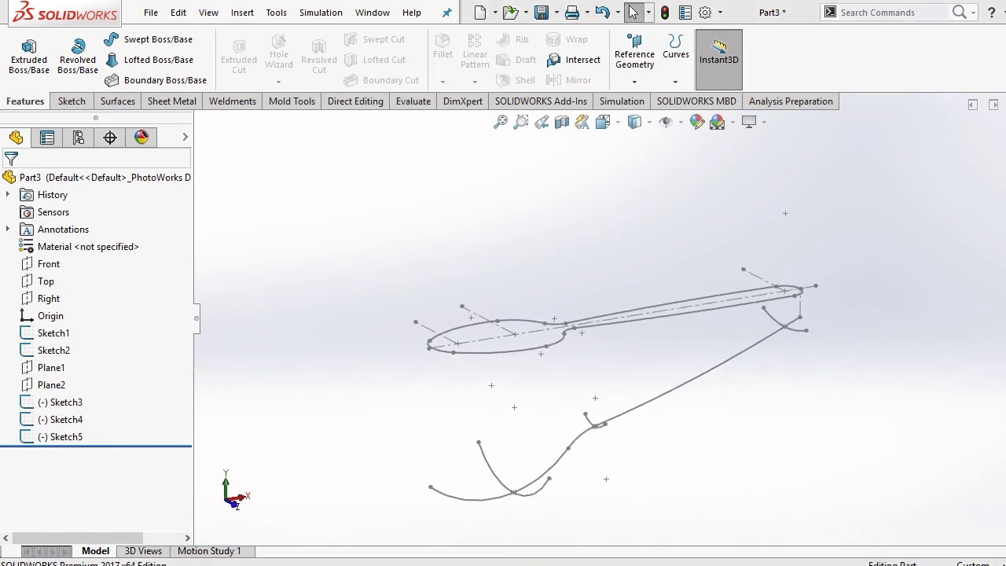
middle_click_drag(765, 434, 738, 382)
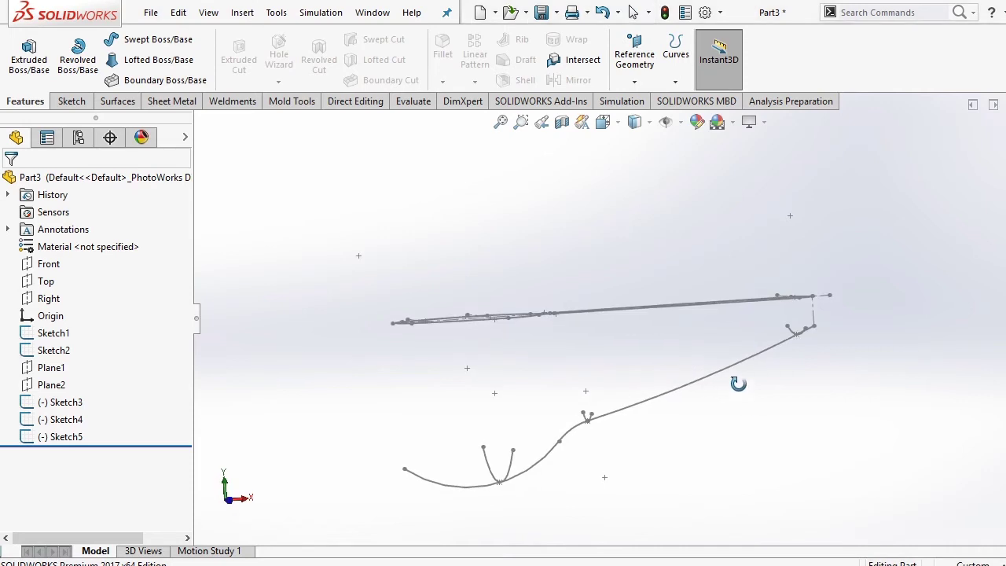
middle_click_drag(620, 274, 633, 315)
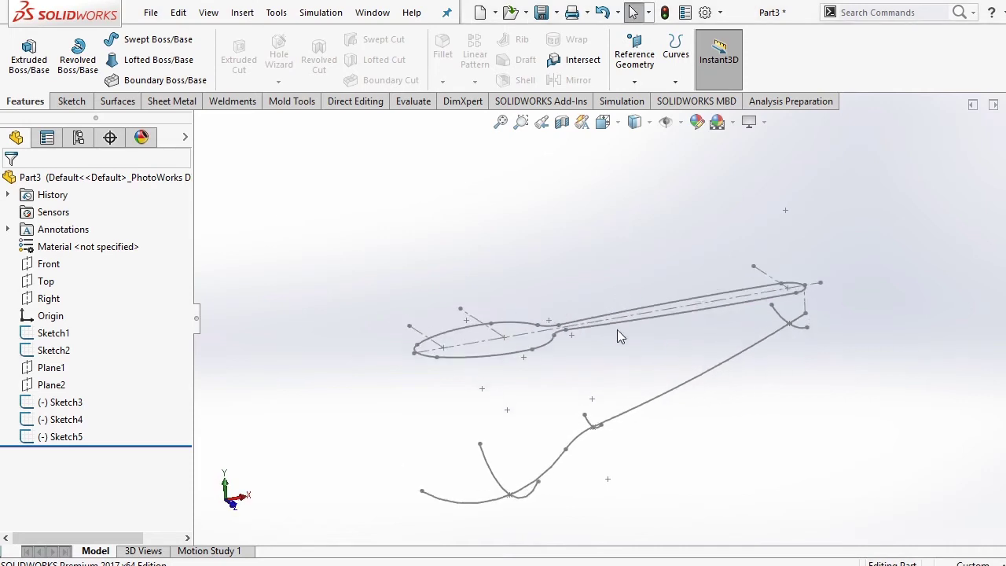
left_click(77, 103)
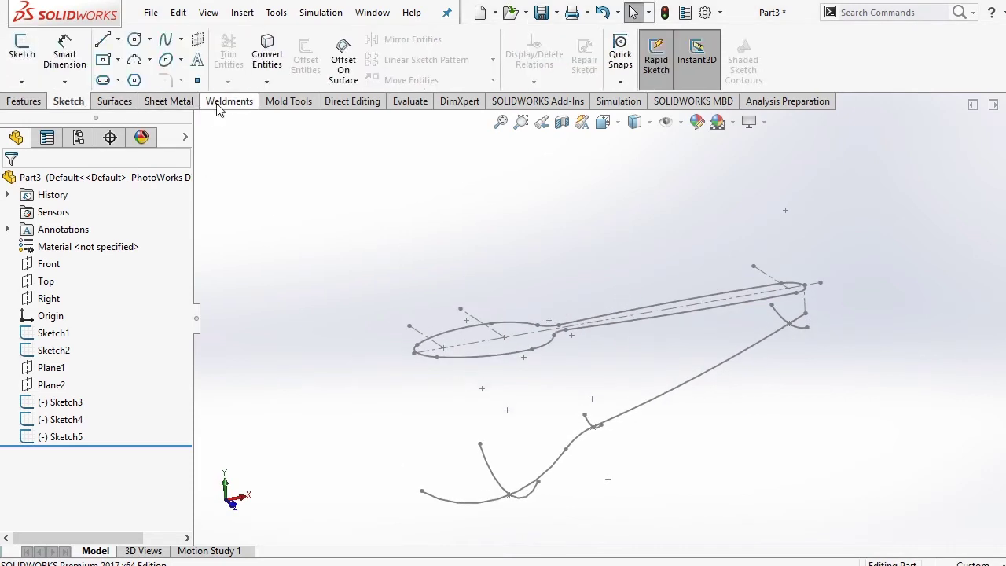
left_click(117, 102)
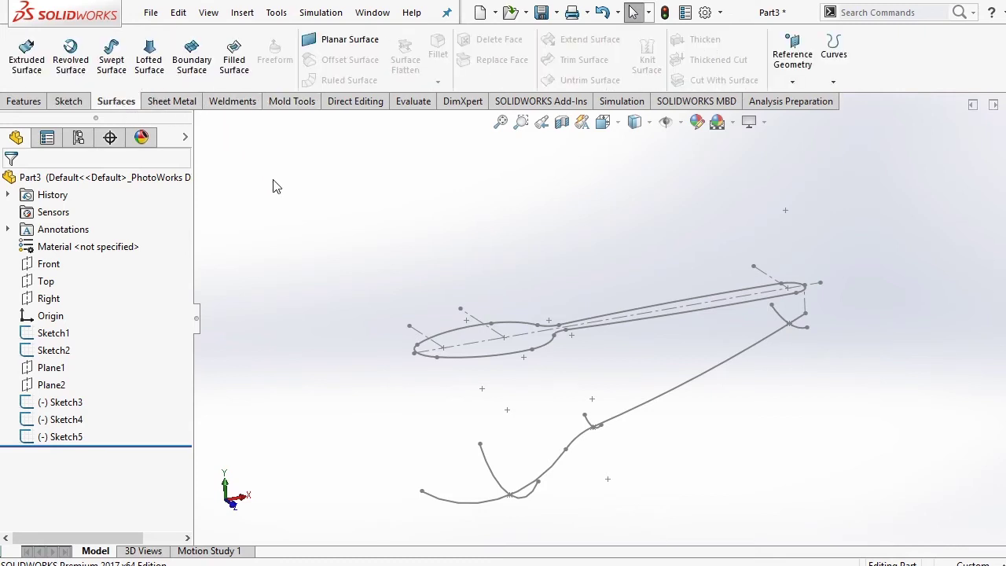
Step: Start a boundary surface with Sketch3 as first-direction curve, discarding Sketch2 from the second direction
left_click(192, 55)
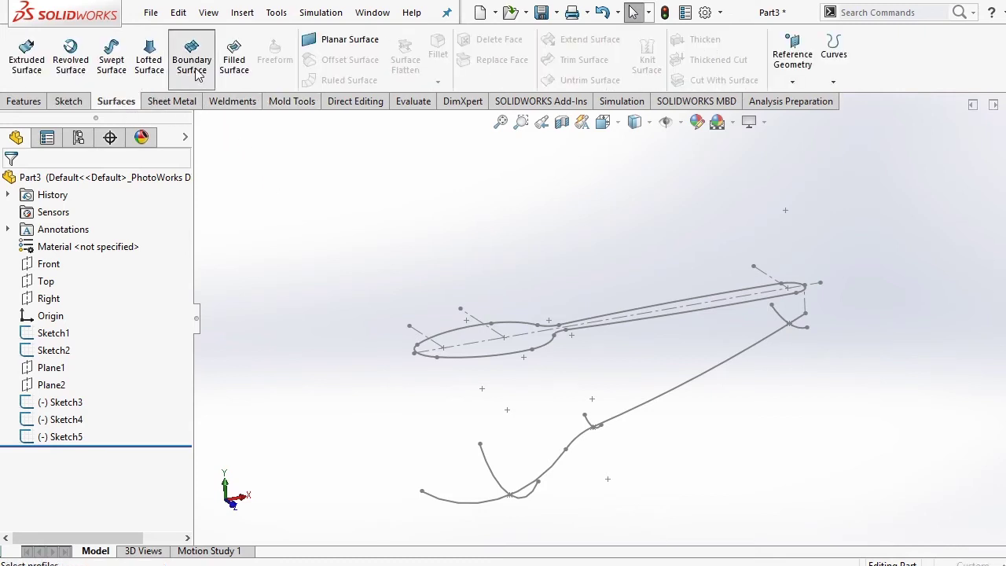
middle_click_drag(408, 255, 516, 263)
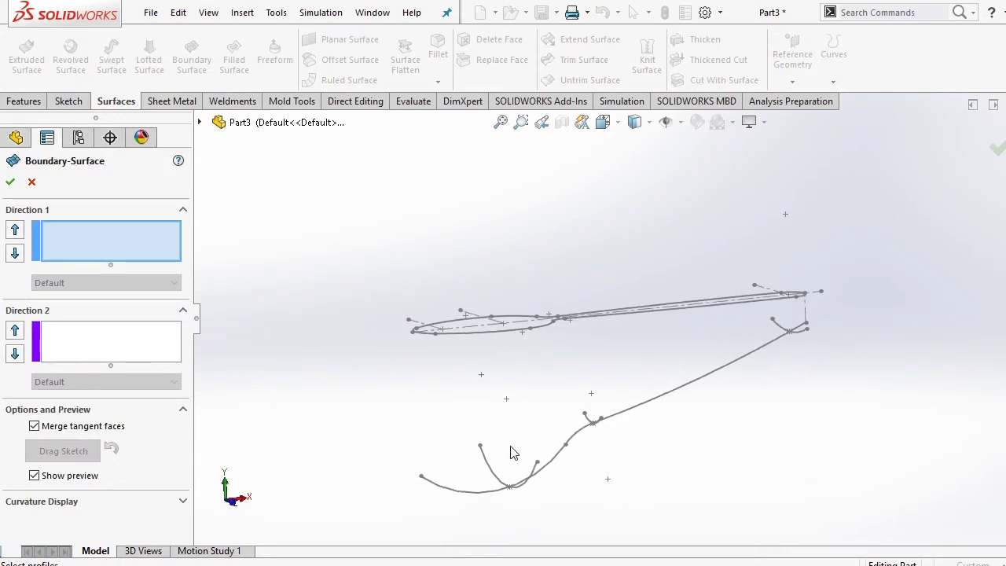
left_click(487, 469)
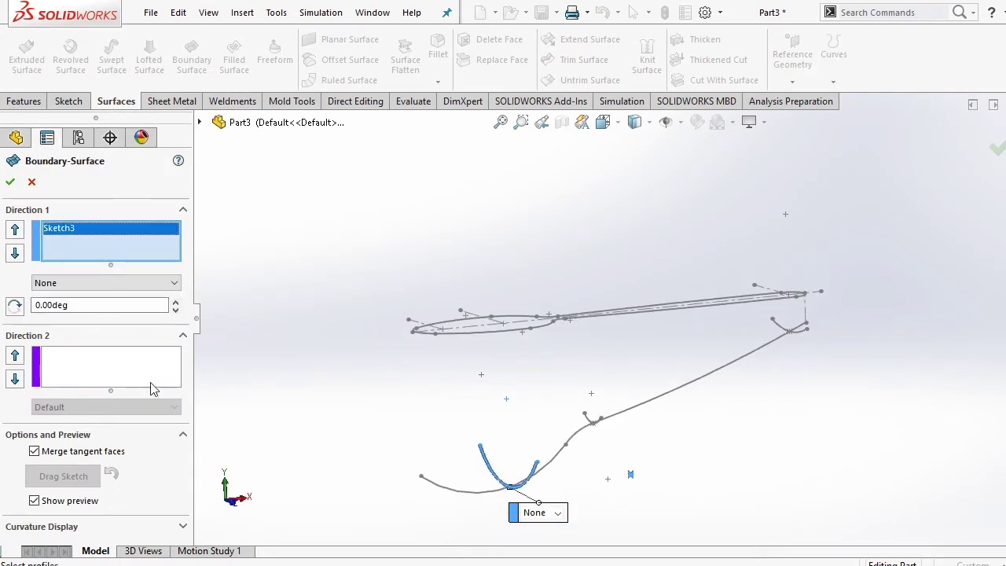
left_click(107, 370)
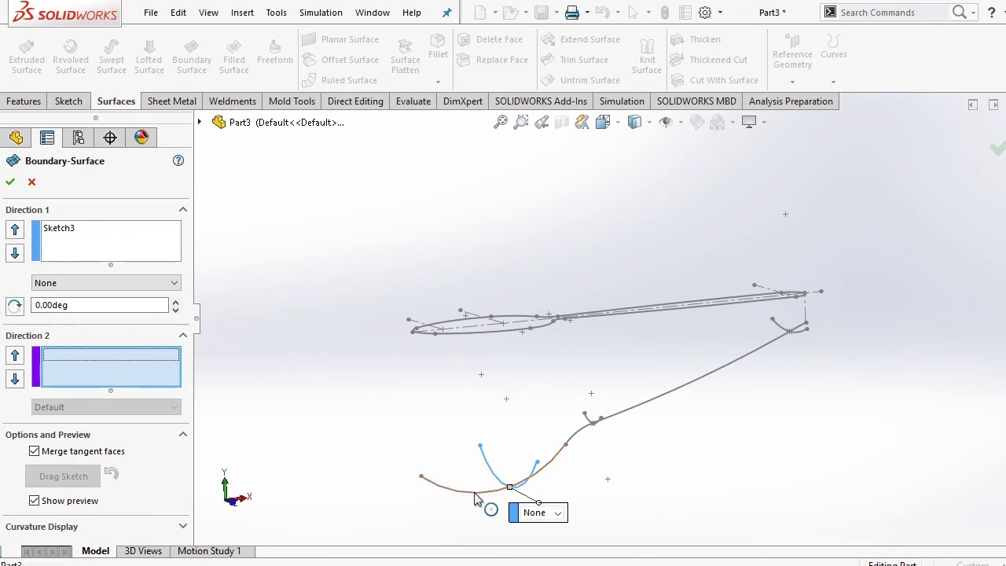
left_click(476, 499)
right_click(103, 412)
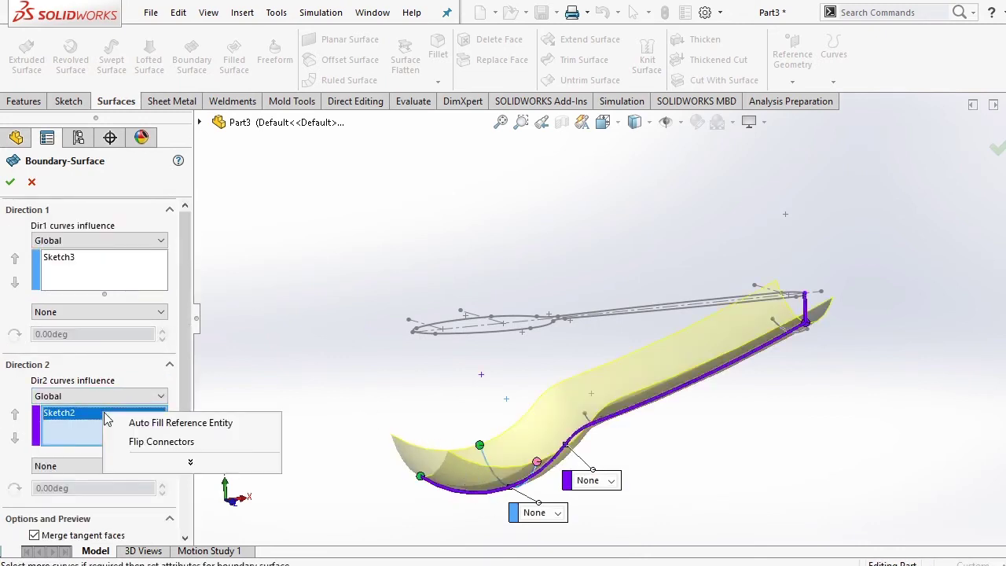
left_click(191, 461)
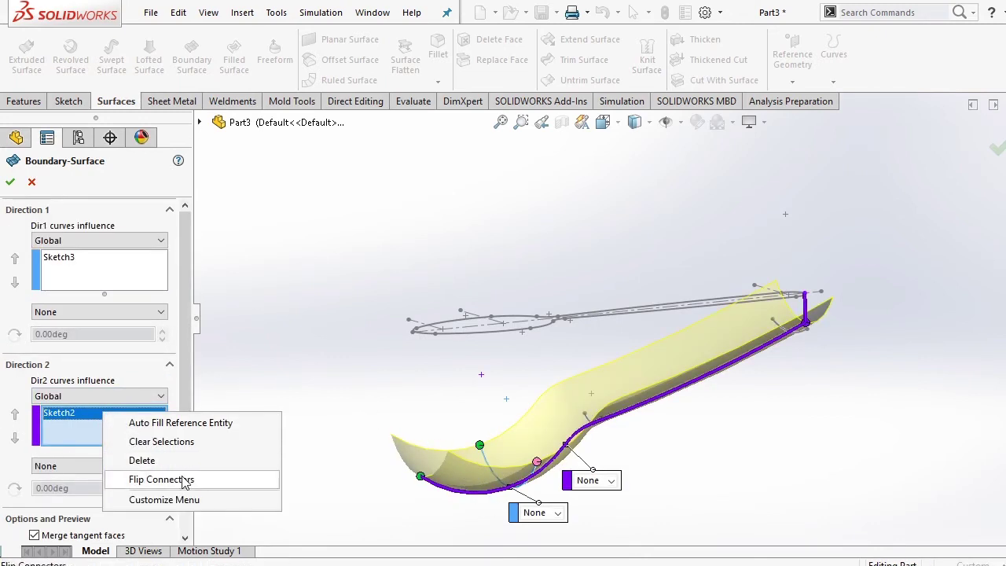
left_click(170, 462)
Step: Use only the bowl segment of the side curve as second direction and accept the surface
mouse_move(344, 404)
middle_mouse_down()
mouse_move(361, 469)
mouse_move(345, 411)
mouse_move(559, 482)
middle_mouse_up()
scroll(565, 424, "down", 3)
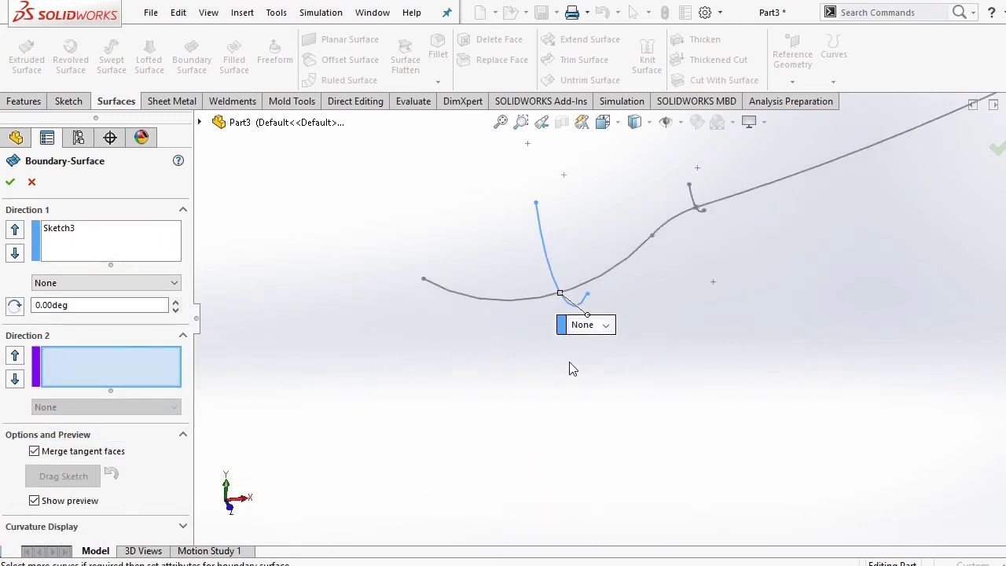
right_click(399, 208)
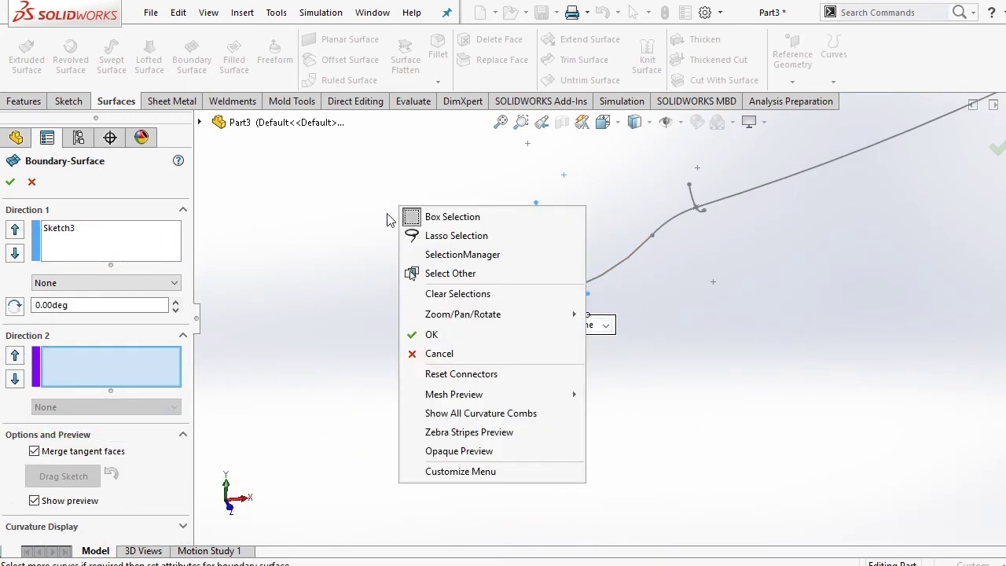
left_click(444, 254)
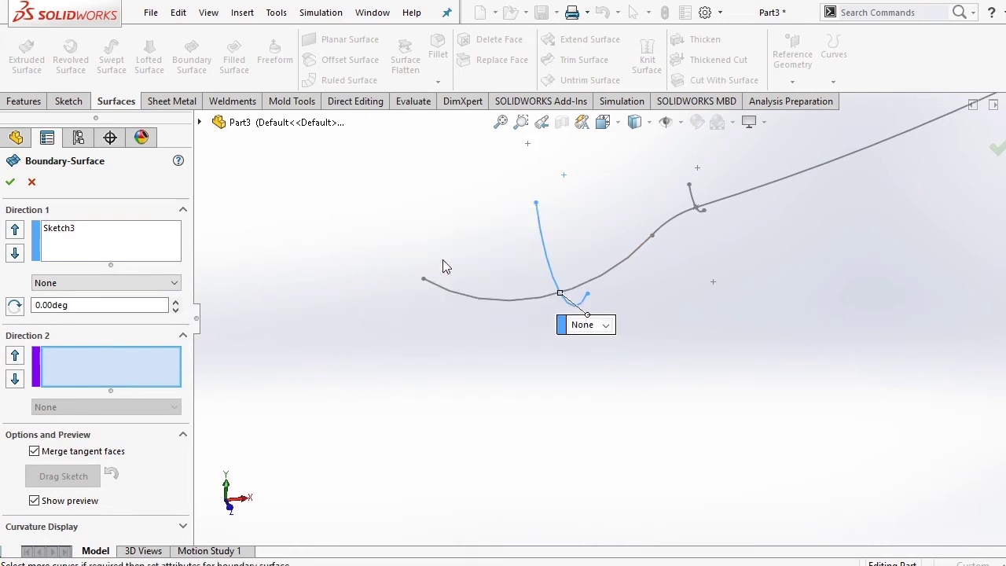
left_click(484, 299)
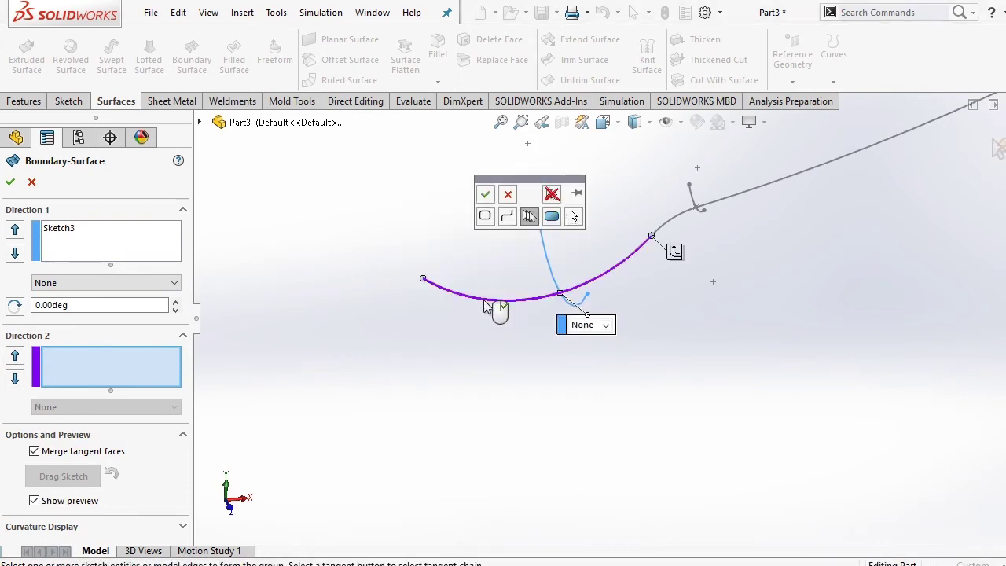
left_click(484, 194)
middle_click_drag(339, 276, 246, 286)
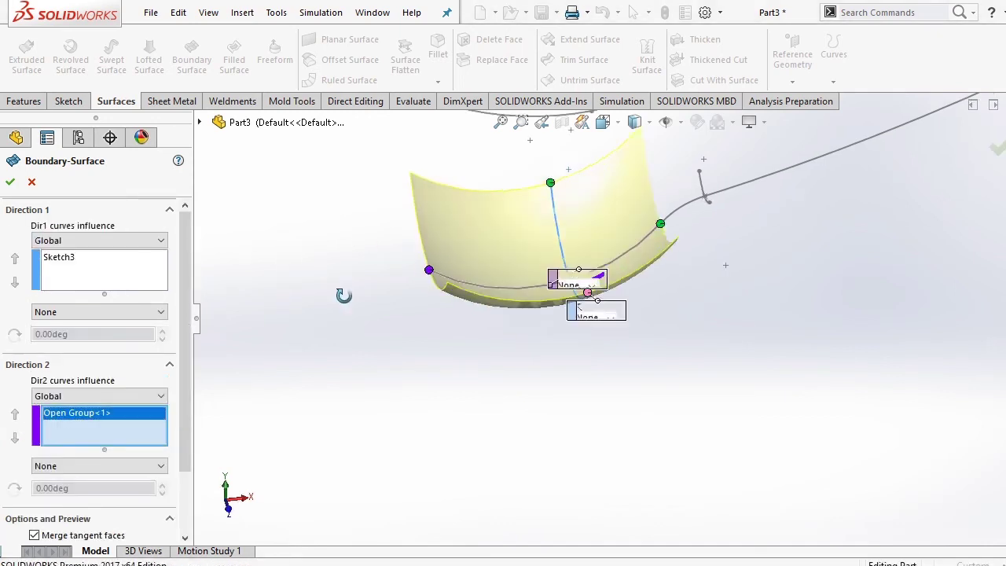
left_click(16, 180)
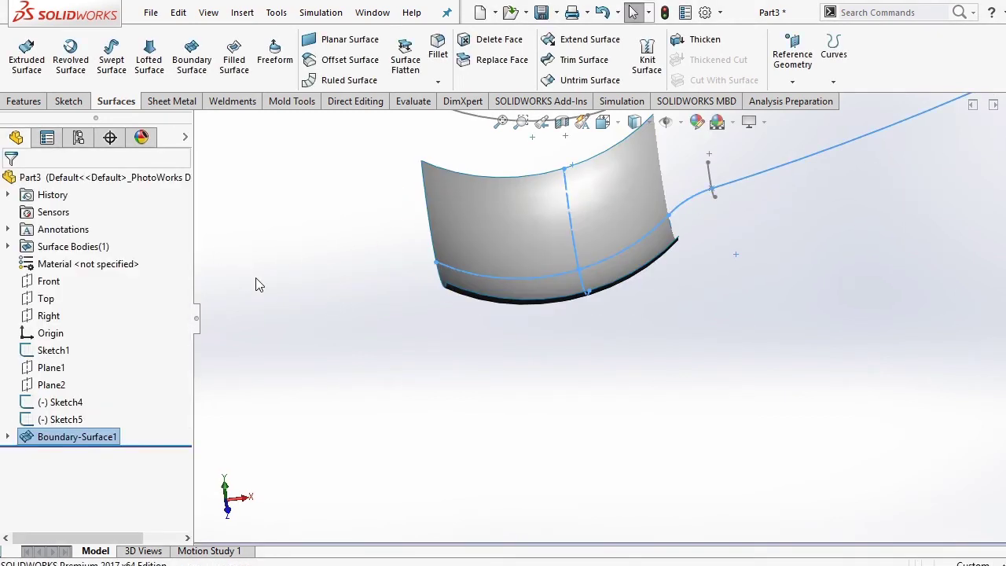
Step: Start a lofted surface and discard the wrongly picked side edge from its profiles
mouse_move(452, 314)
middle_mouse_down()
mouse_move(655, 250)
mouse_move(607, 273)
middle_mouse_up()
scroll(607, 274, "up", 3)
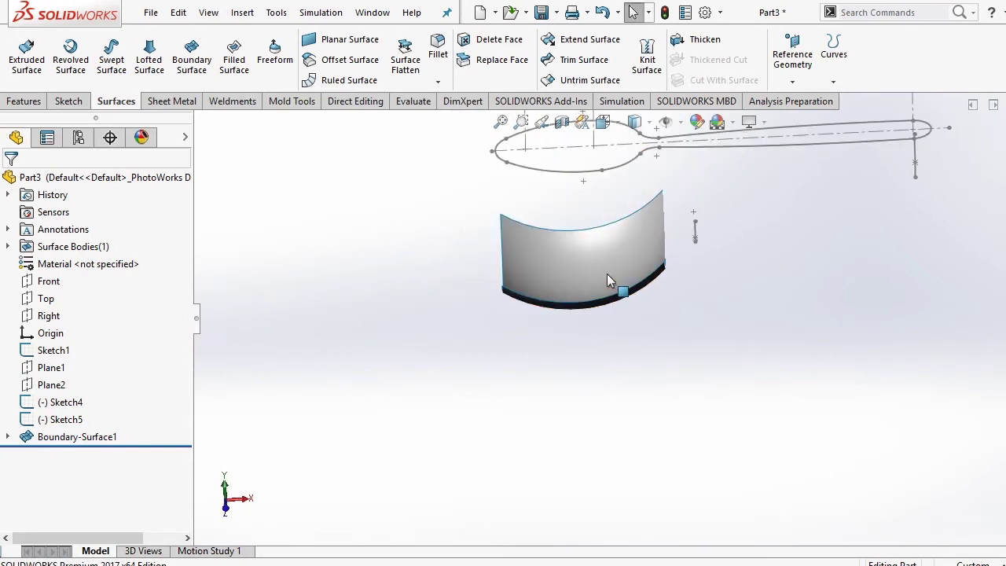
scroll(708, 253, "down", 3)
middle_click_drag(708, 253, 614, 298)
middle_click_drag(503, 279, 523, 303)
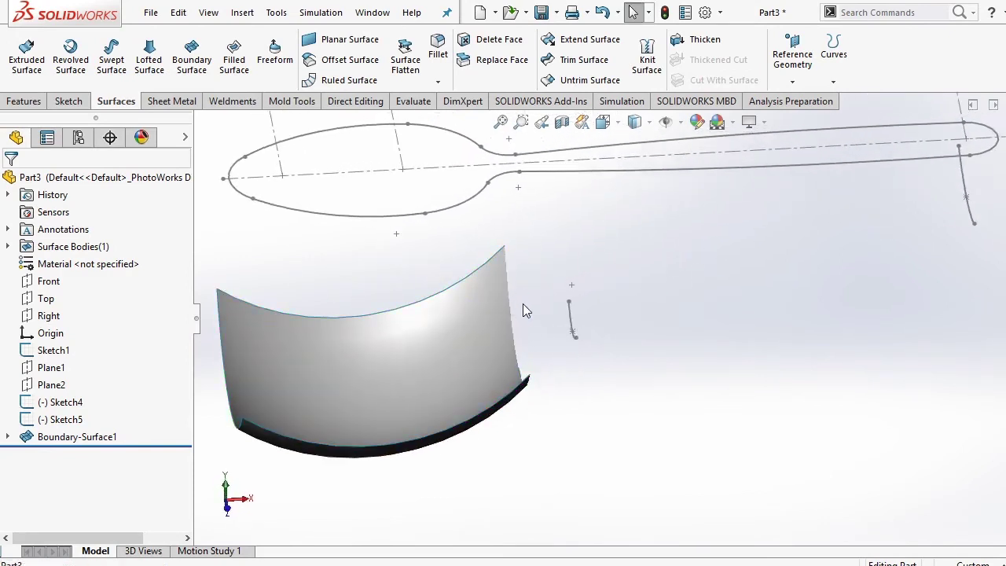
left_click(151, 68)
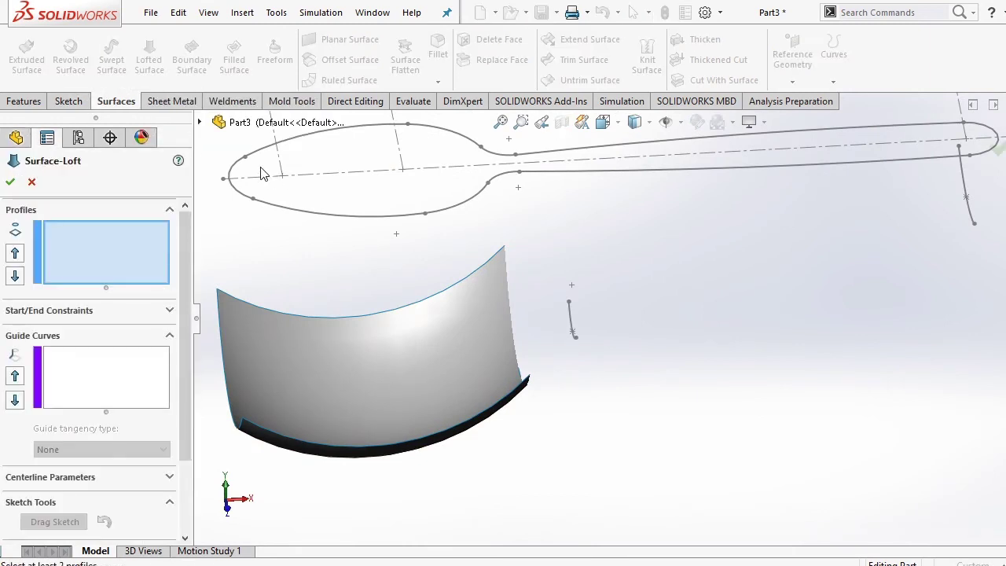
middle_click_drag(531, 293, 500, 302)
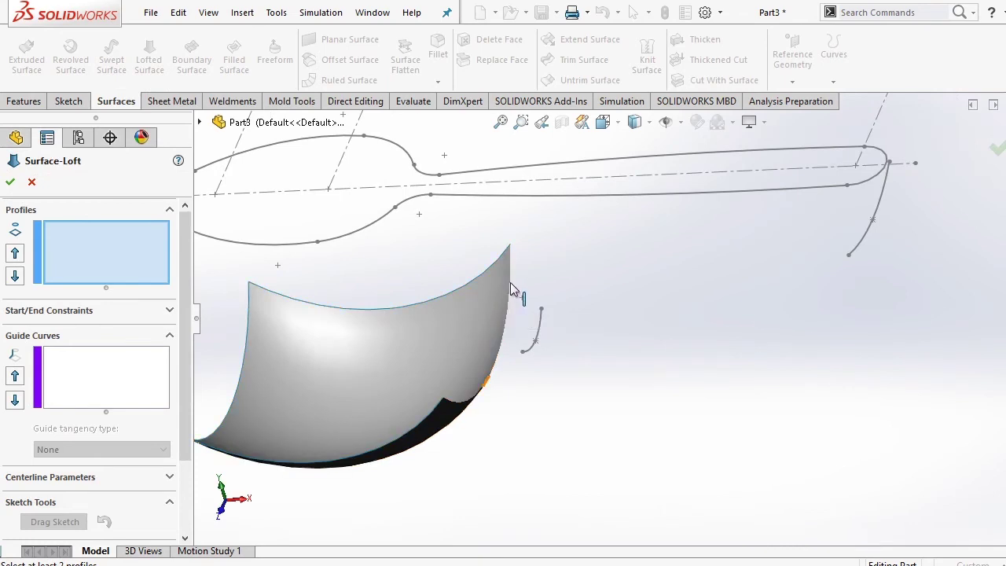
left_click(510, 282)
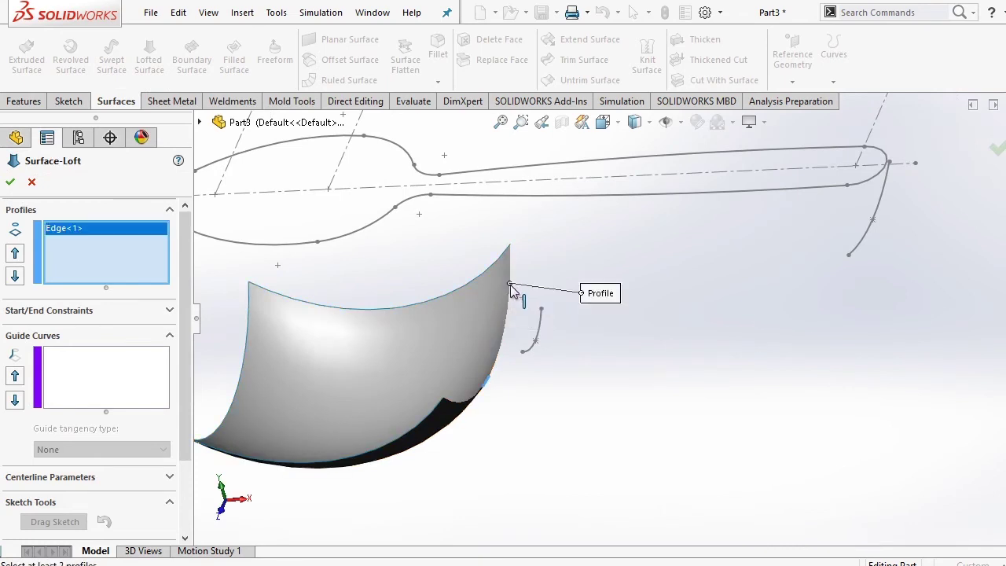
right_click(114, 231)
left_click(151, 259)
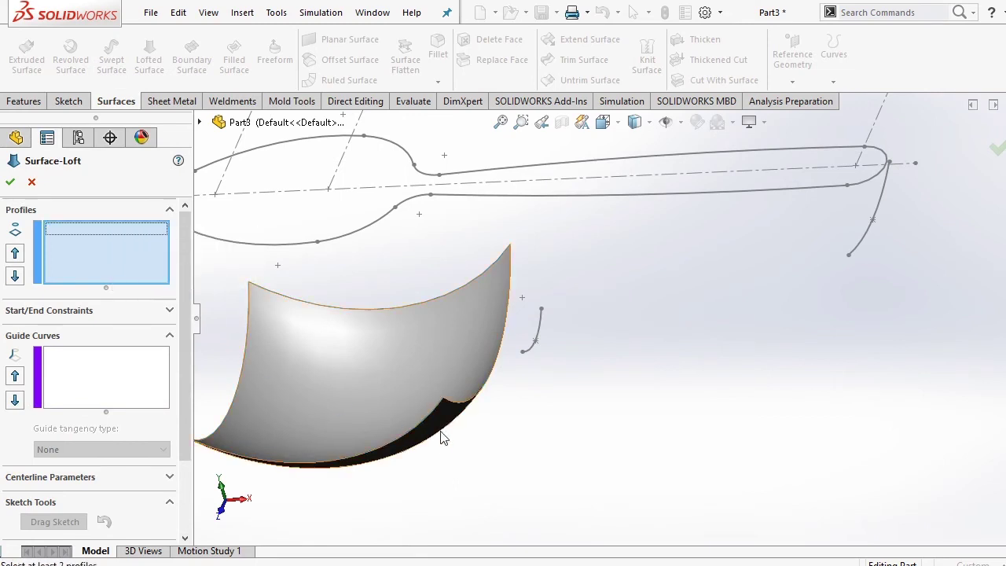
Step: Remove the mistakenly picked bowl surface body from the loft profiles
scroll(539, 401, "down", 3)
scroll(546, 417, "down", 2)
scroll(534, 362, "down", 2)
middle_click_drag(535, 362, 569, 387)
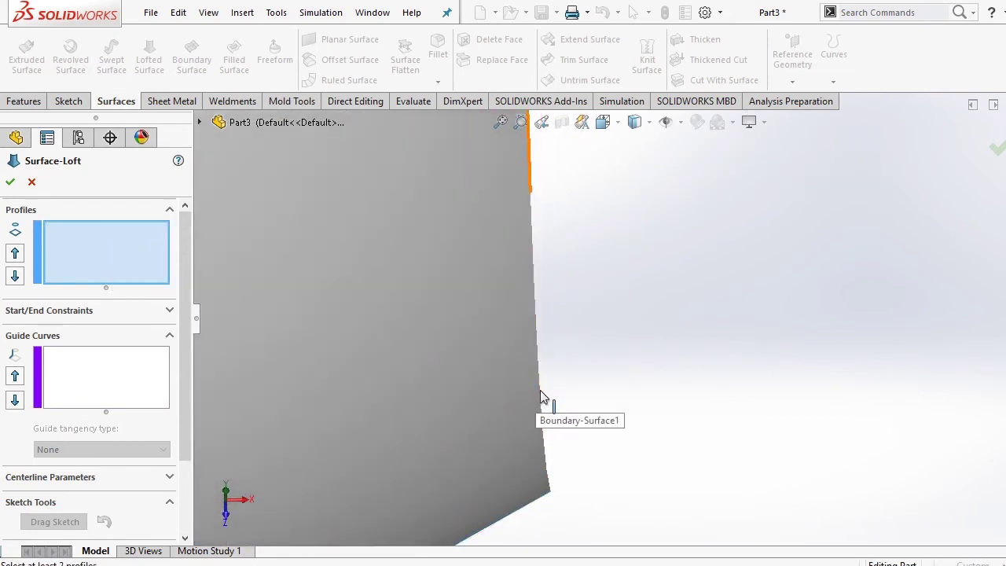
left_click(537, 413)
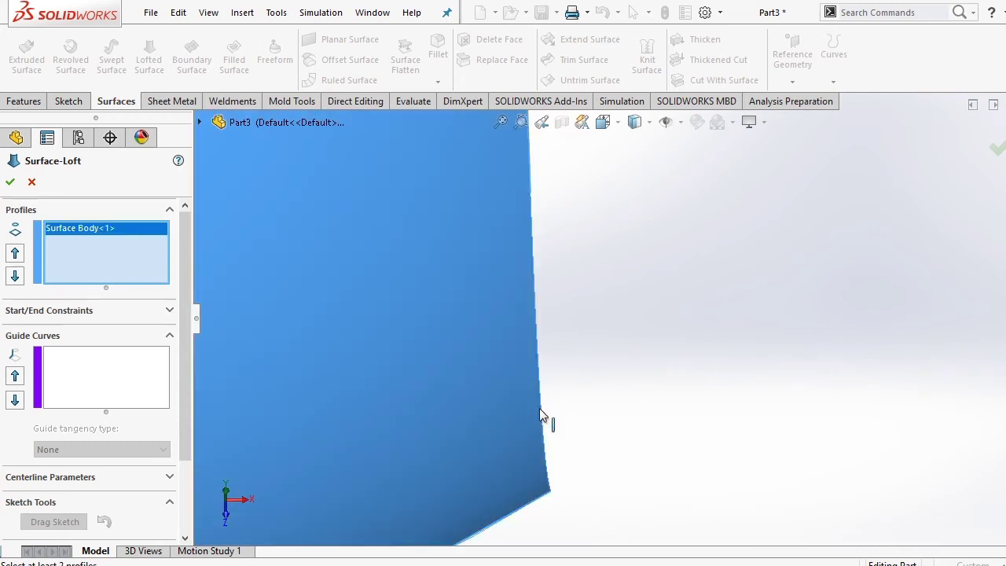
right_click(57, 239)
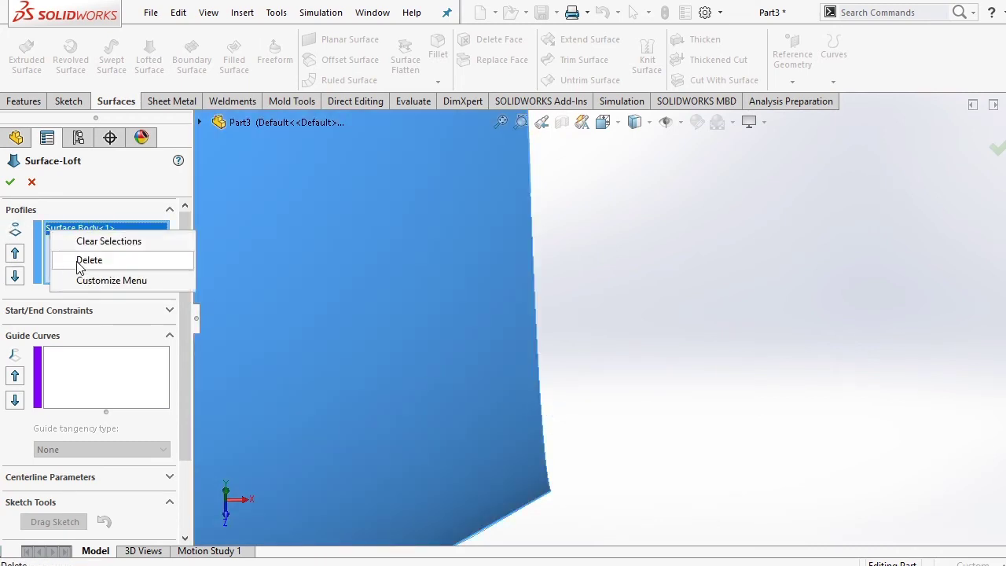
left_click(79, 260)
Step: Add Sketch4's R10 arc as the first loft profile
scroll(473, 299, "up", 2)
scroll(550, 290, "up", 2)
scroll(641, 276, "up", 2)
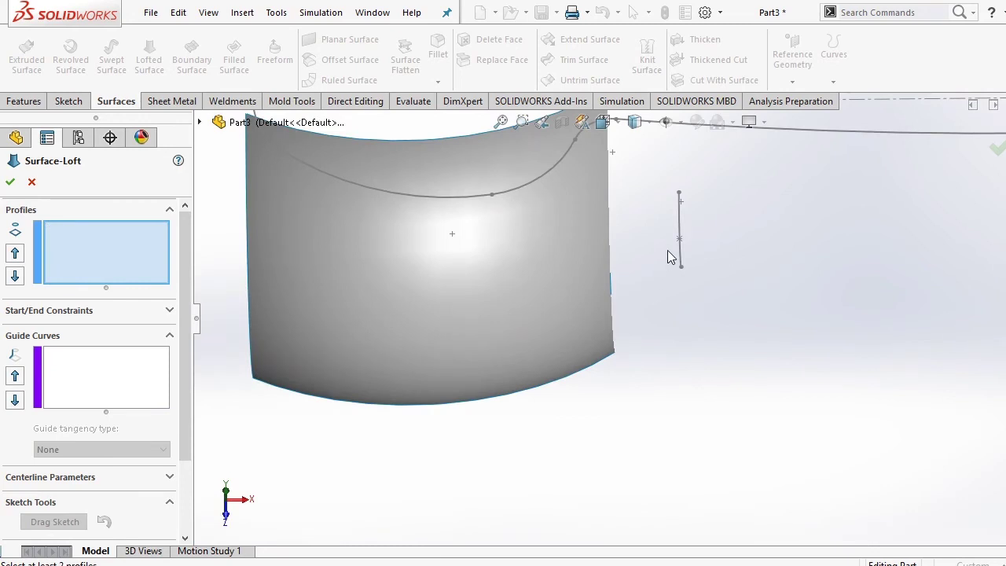
left_click(677, 252)
middle_click_drag(674, 285, 603, 316)
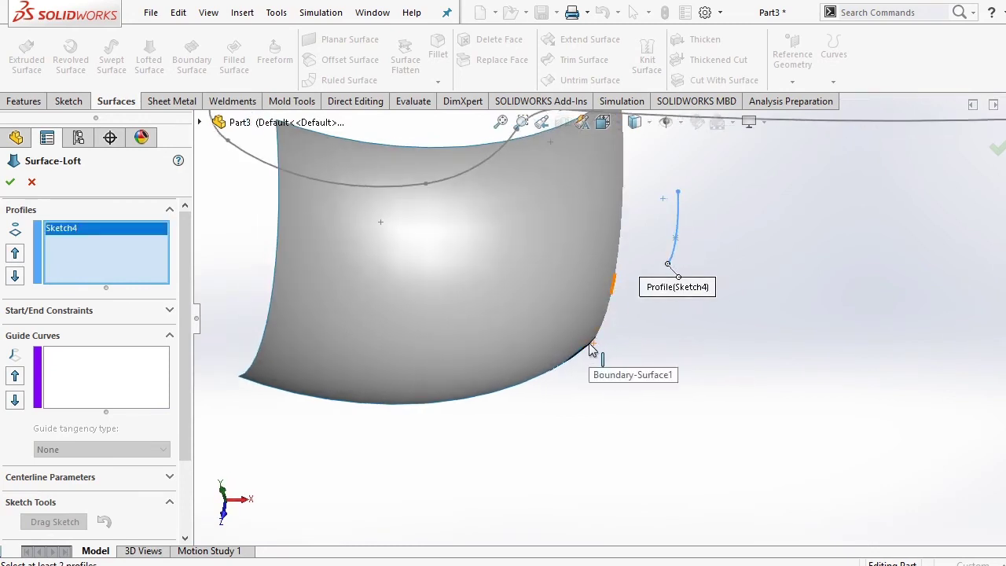
scroll(597, 346, "down", 3)
mouse_move(596, 341)
middle_mouse_down()
mouse_move(598, 369)
mouse_move(635, 375)
middle_mouse_up()
Step: Add the bowl's end edge as the second loft profile and inspect the preview
left_click(591, 344)
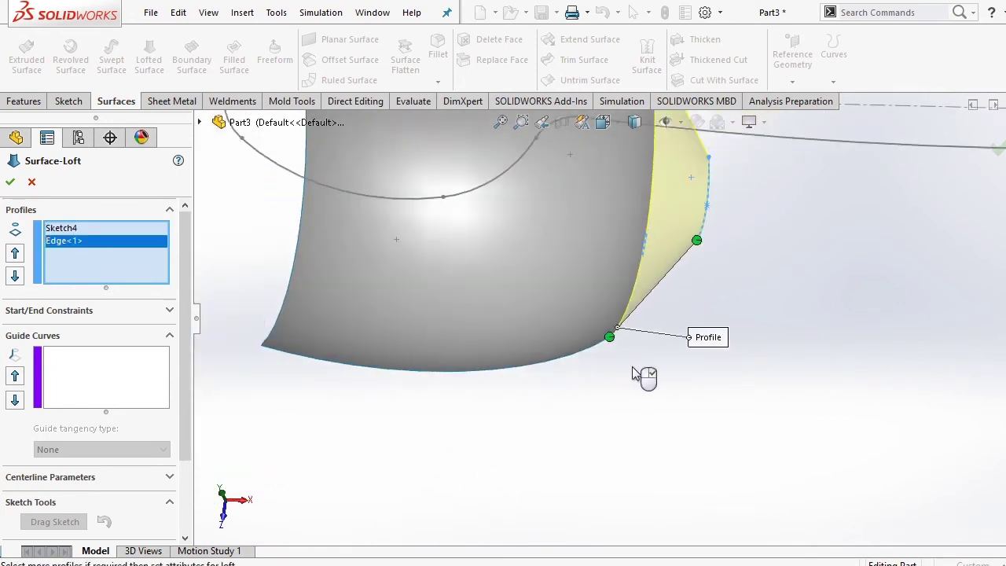
scroll(640, 361, "up", 3)
scroll(696, 297, "down", 3)
mouse_move(680, 291)
middle_mouse_down()
mouse_move(700, 209)
mouse_move(685, 222)
middle_mouse_up()
scroll(695, 271, "up", 3)
mouse_move(696, 271)
middle_mouse_down()
mouse_move(611, 337)
mouse_move(615, 307)
middle_mouse_up()
scroll(633, 319, "down", 3)
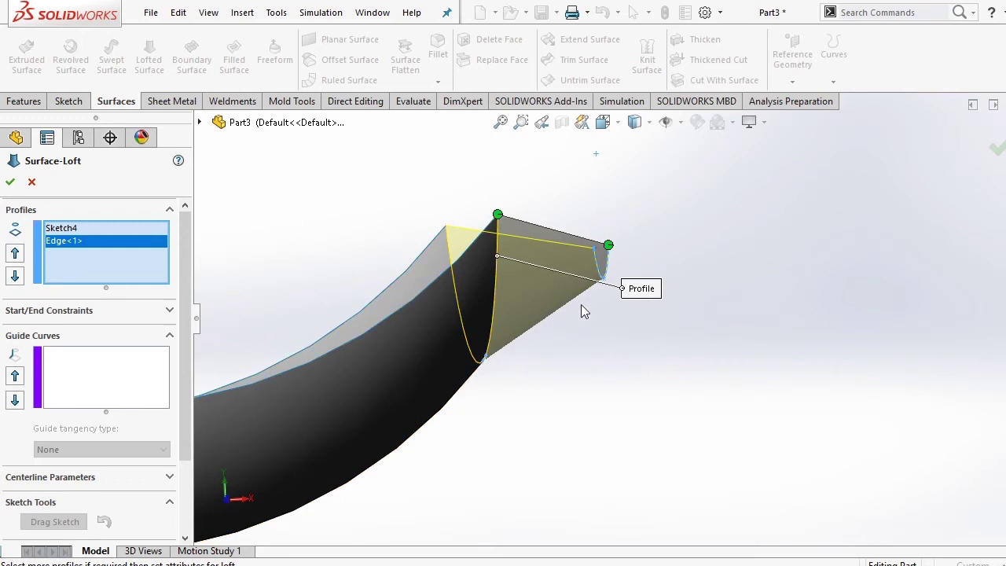
scroll(578, 314, "up", 3)
middle_click_drag(625, 359, 524, 412)
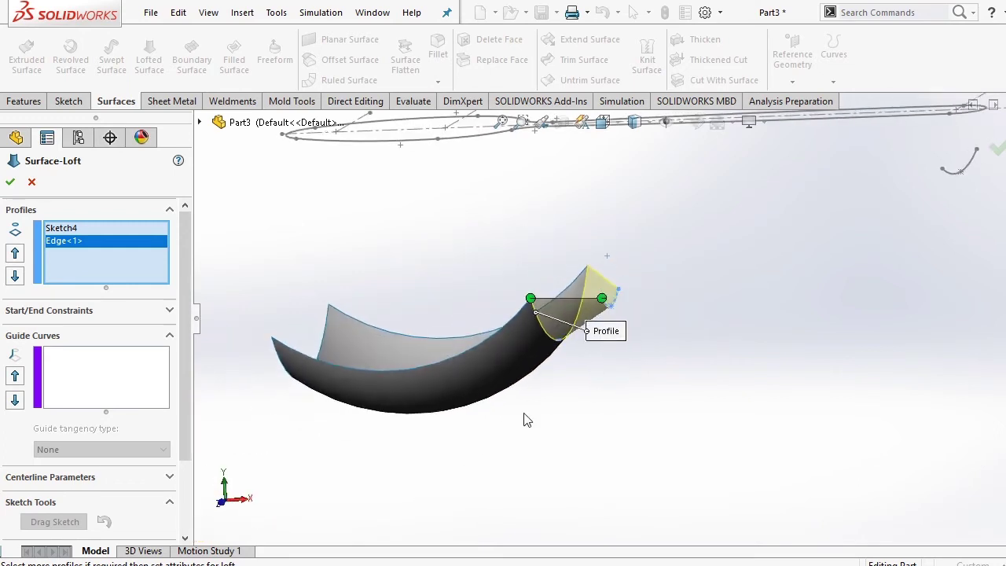
Step: Try Sketch3 as the loft's guide curve, then delete it from the guide curves
left_click(92, 399)
left_click(199, 122)
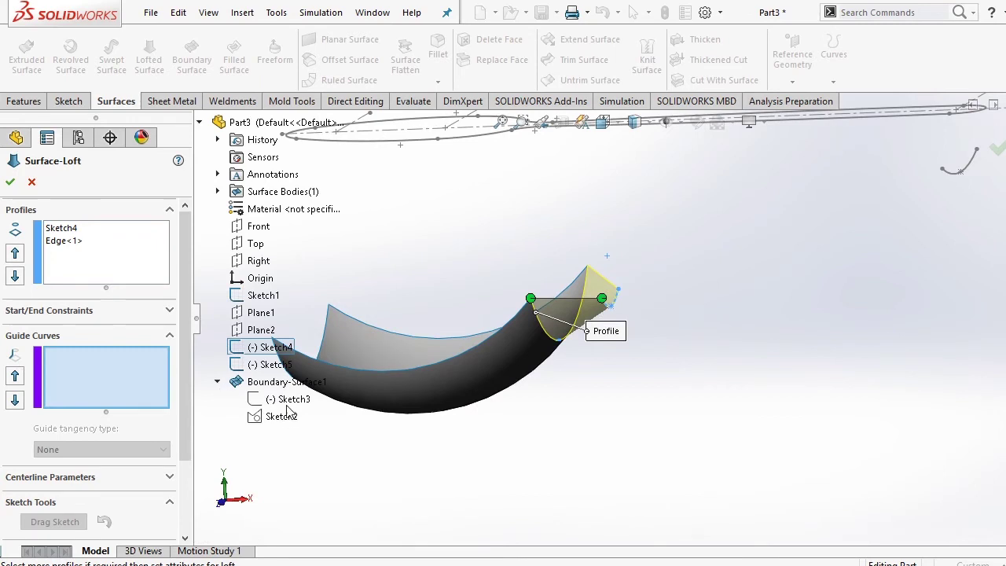
left_click(292, 399)
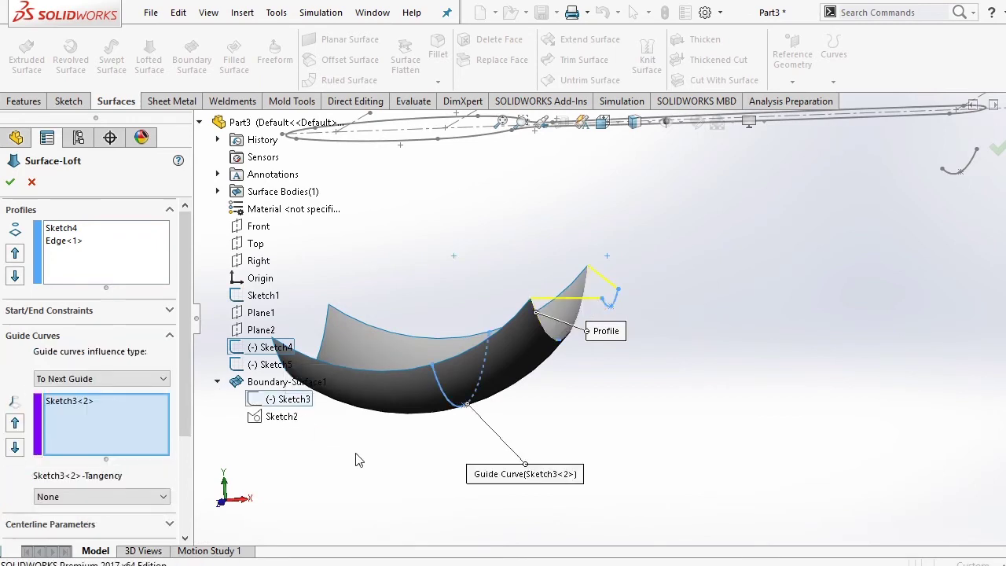
right_click(86, 409)
left_click(126, 444)
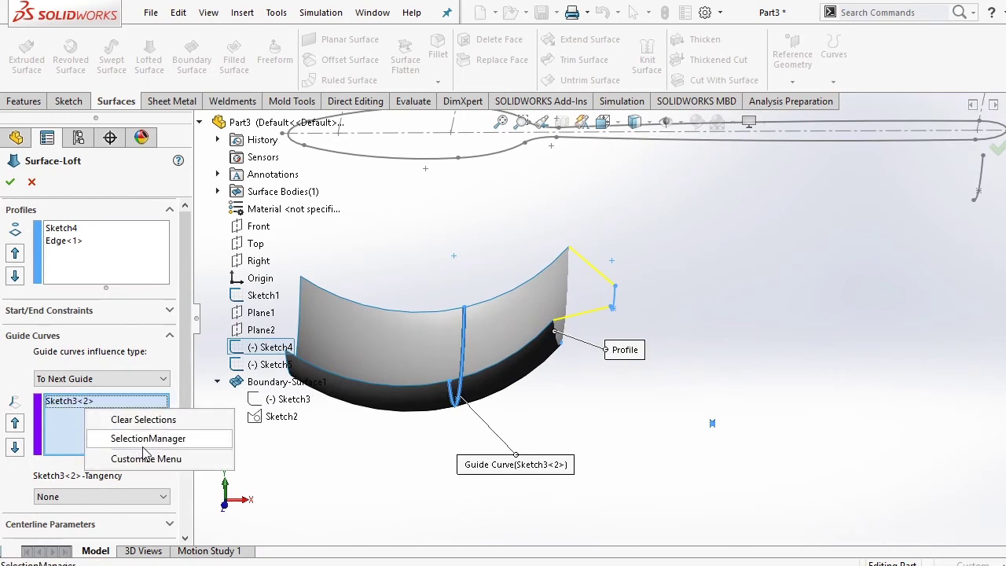
left_click(64, 403)
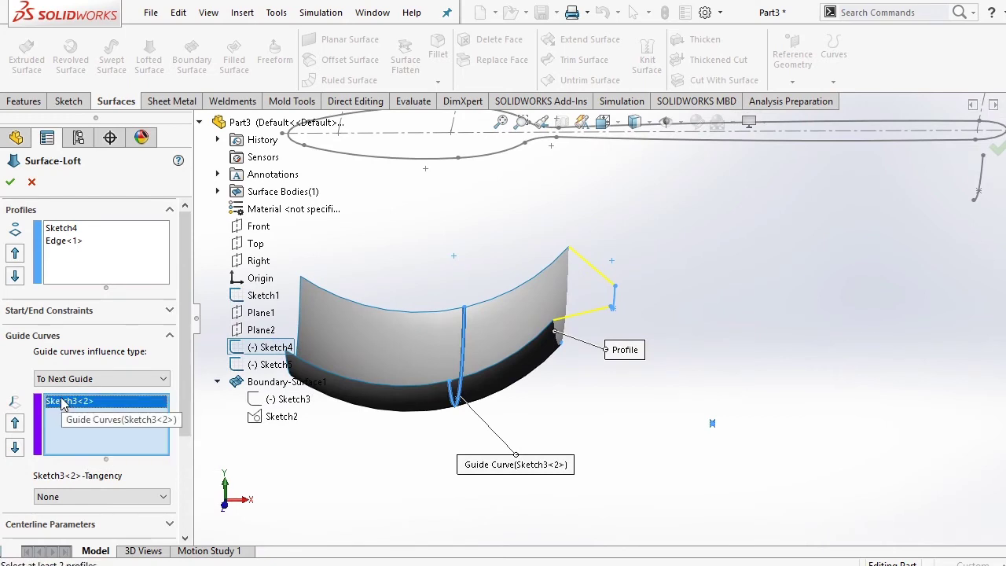
key("Delete")
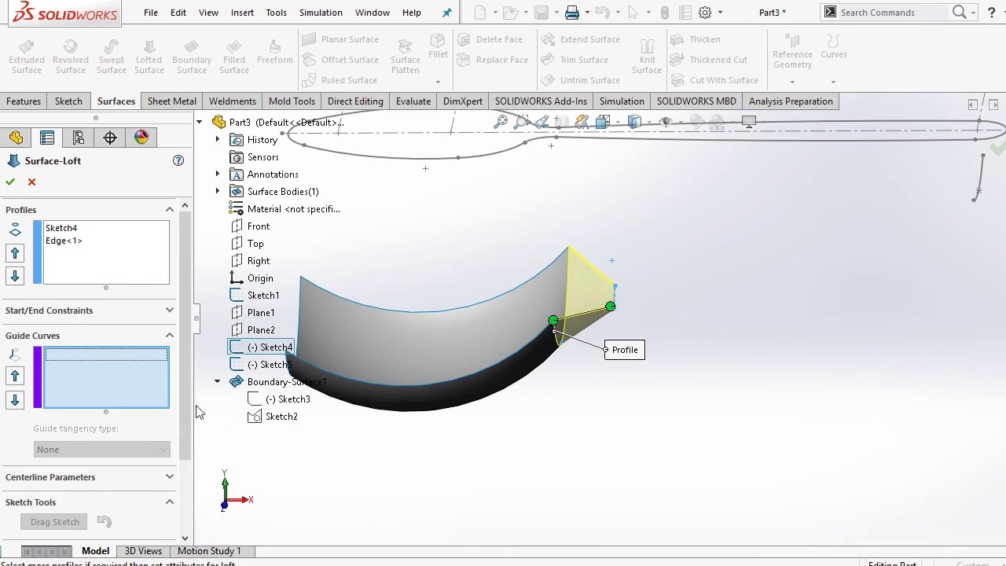
Step: Set Sketch2 as the guide curve and create Surface-Loft1 for the neck
left_click(279, 418)
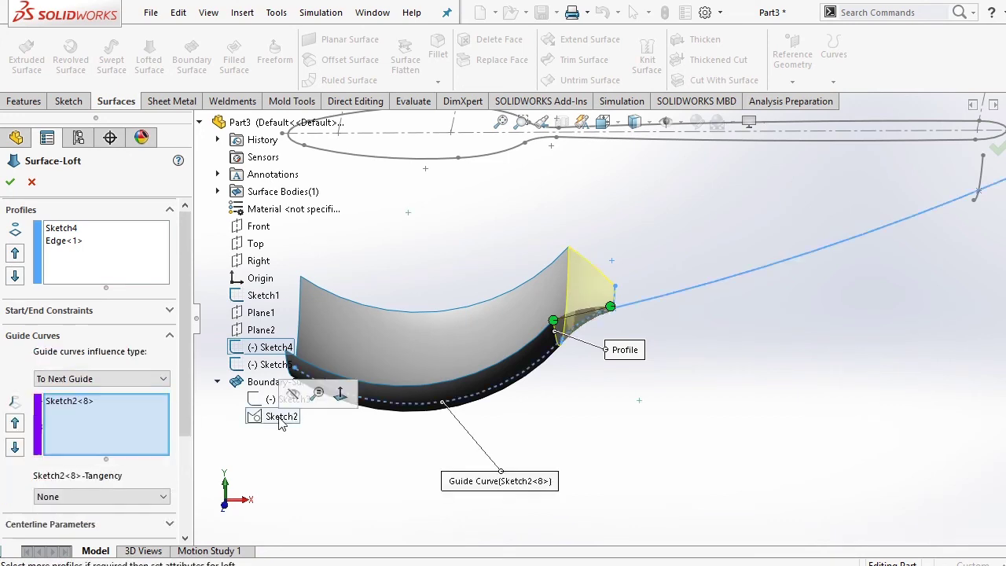
scroll(708, 370, "down", 2)
scroll(589, 321, "down", 3)
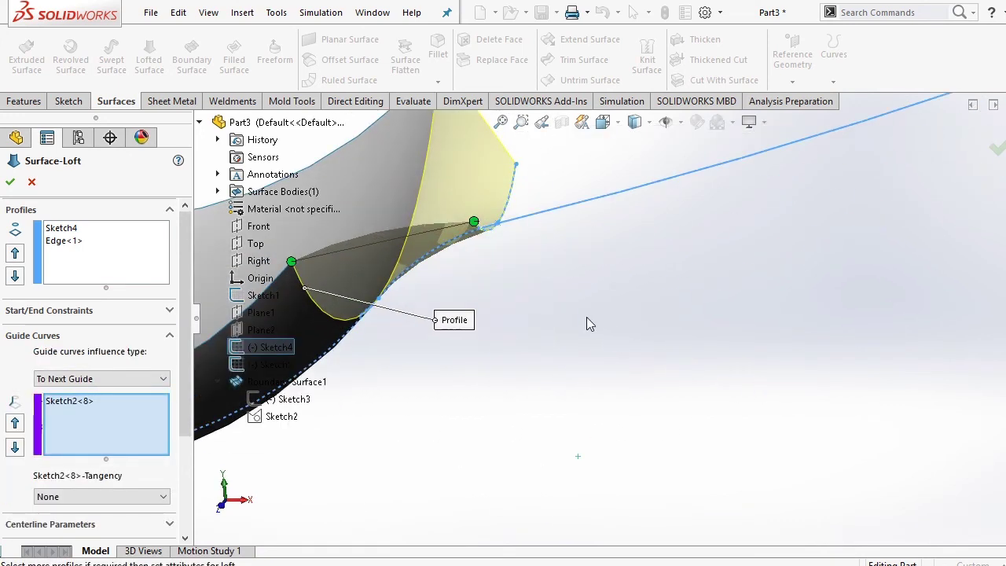
scroll(598, 289, "down", 2)
scroll(488, 223, "down", 2)
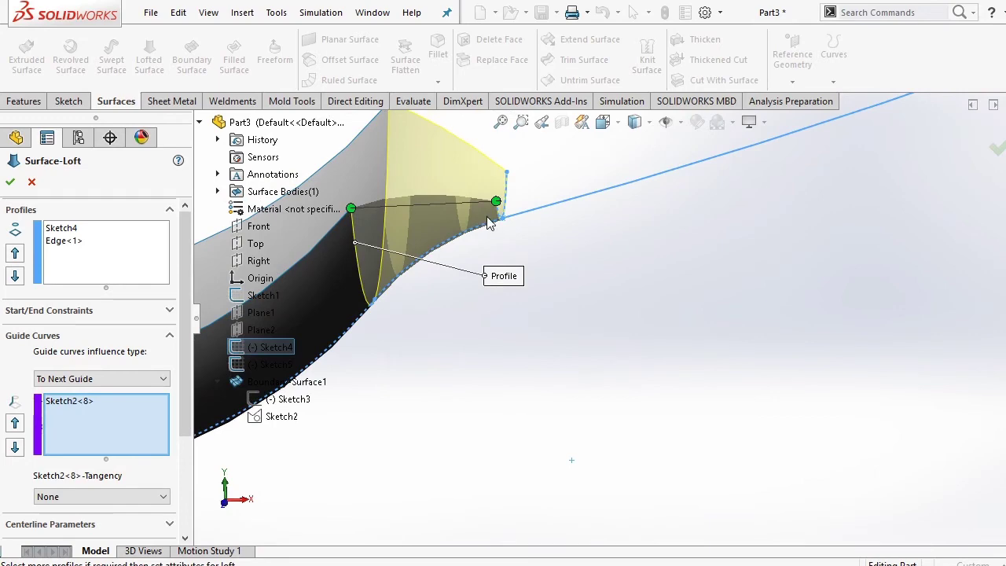
left_click(11, 183)
scroll(716, 351, "up", 4)
scroll(715, 345, "up", 3)
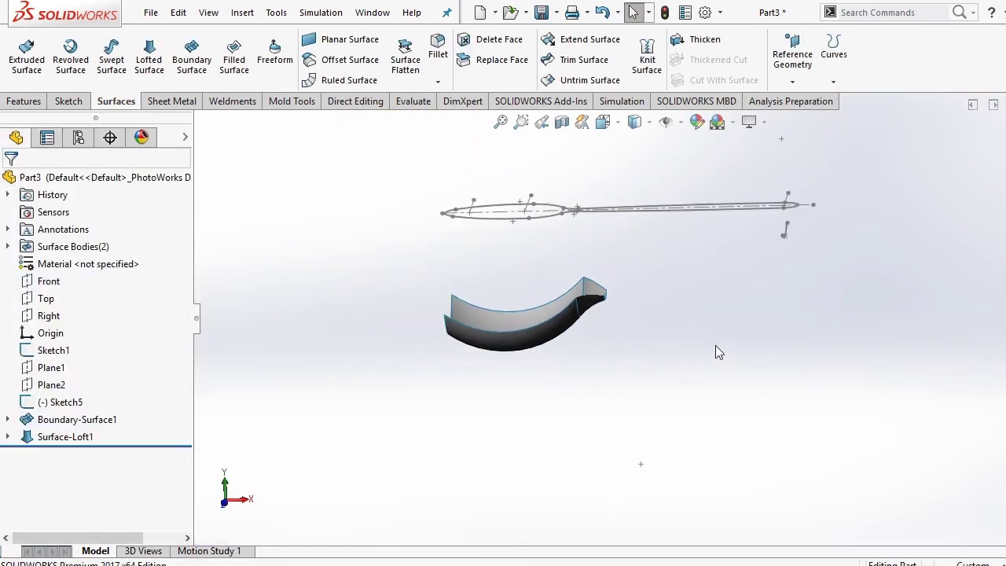
middle_click_drag(671, 290, 684, 323)
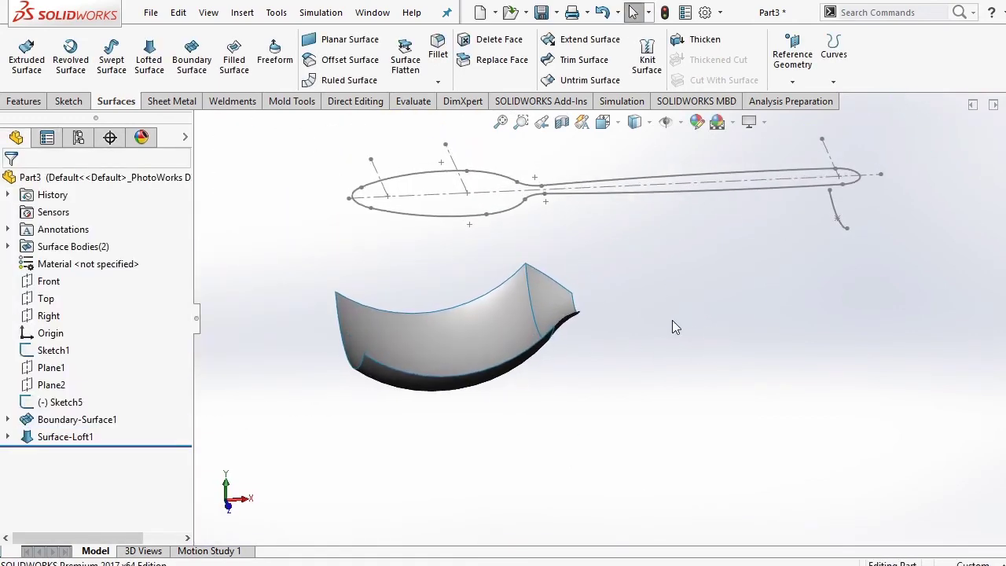
Step: Start a handle loft from Sketch5 to the neck's end edge, aligning the connector endpoints
left_click(149, 55)
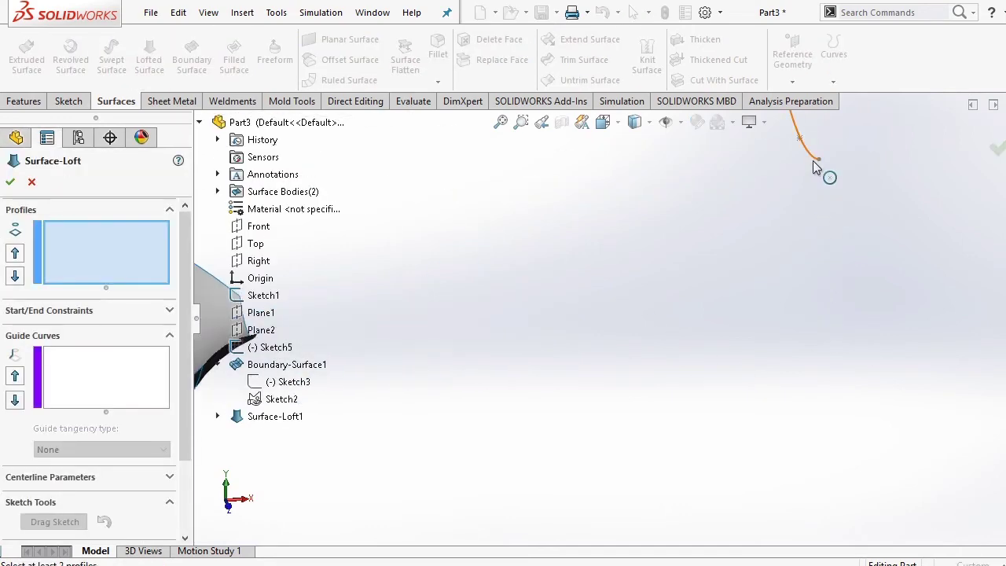
left_click(813, 161)
scroll(662, 310, "up", 3)
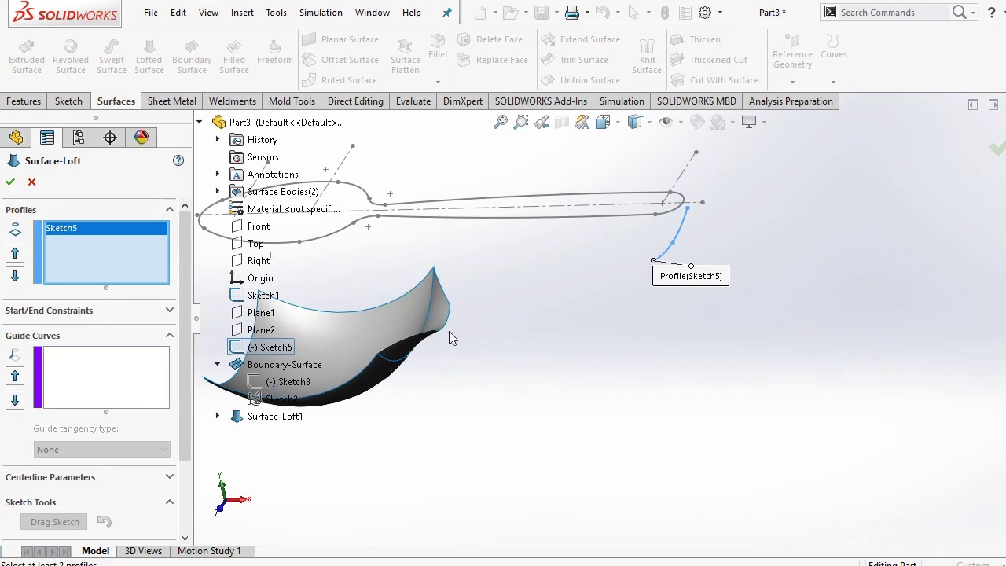
left_click(449, 326)
mouse_move(494, 376)
middle_mouse_down()
mouse_move(565, 439)
mouse_move(681, 299)
mouse_move(681, 309)
middle_mouse_up()
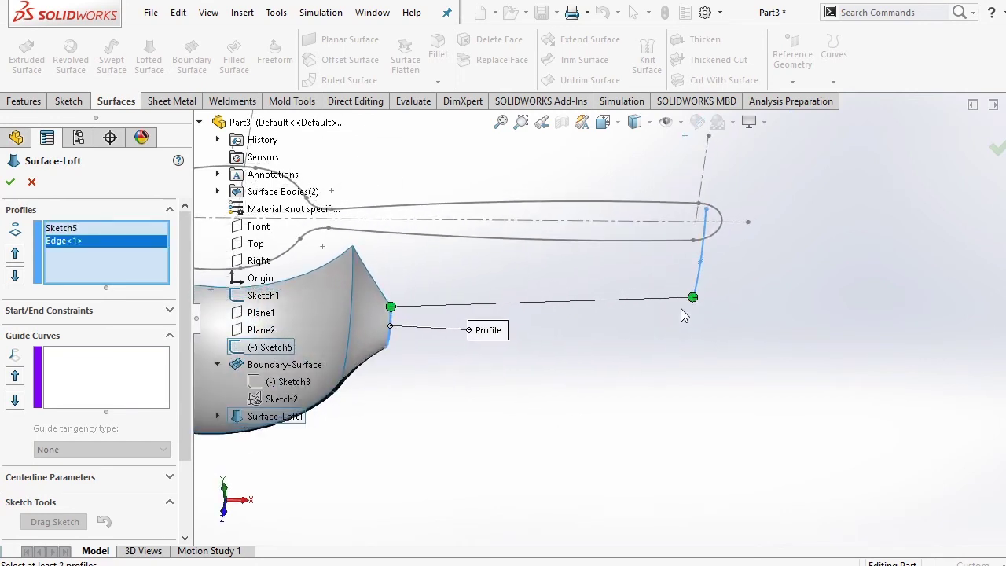
left_click_drag(694, 303, 706, 211)
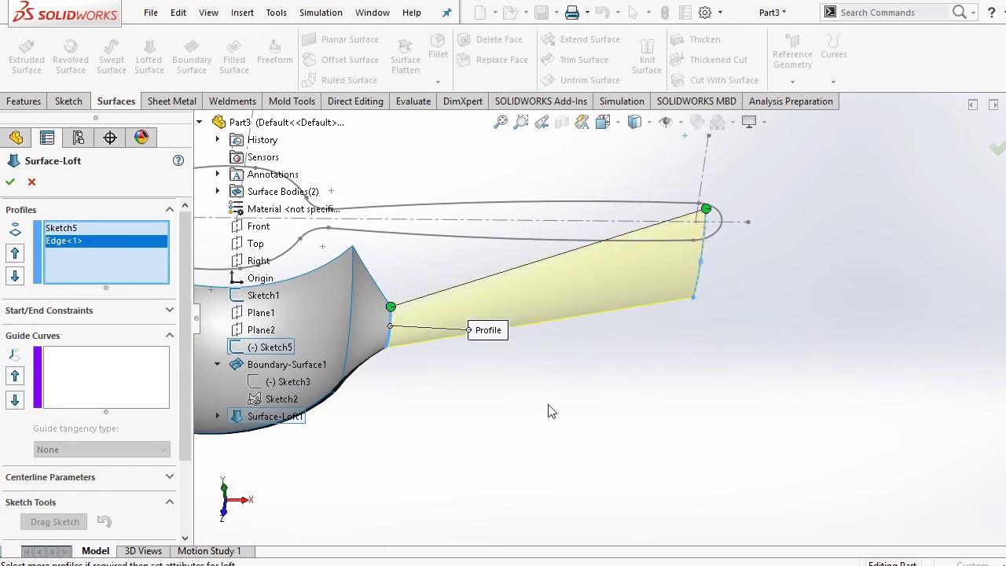
scroll(560, 357, "up", 3)
middle_click_drag(569, 375, 588, 330)
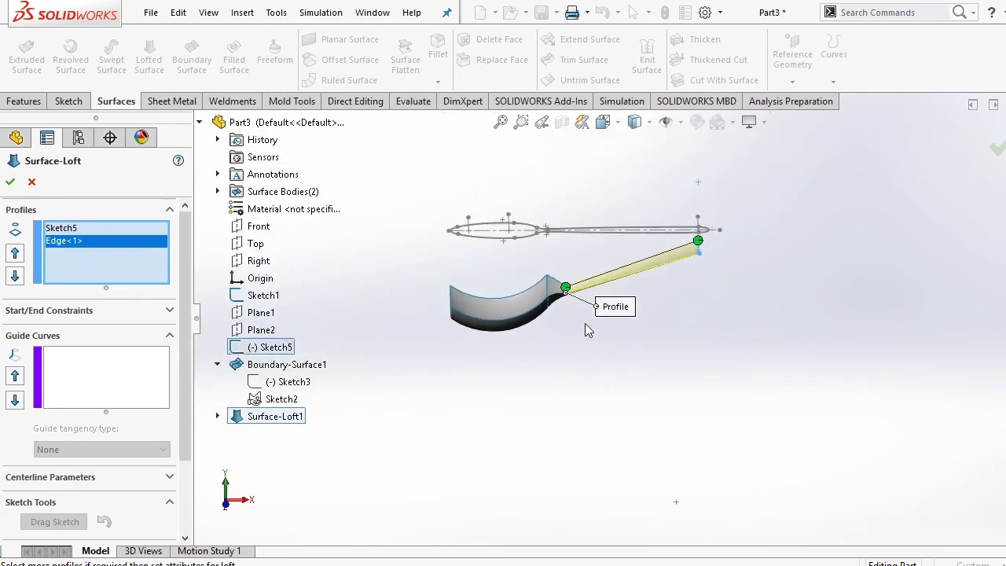
Step: Guide the handle loft with Sketch2 from under Surface-Loft1 and create Surface-Loft2
left_click(218, 365)
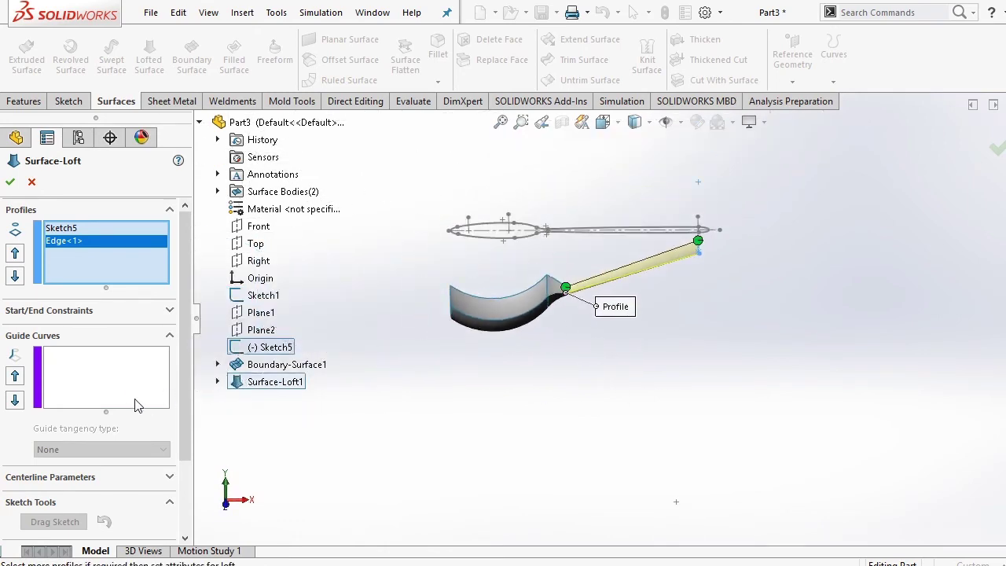
left_click(133, 399)
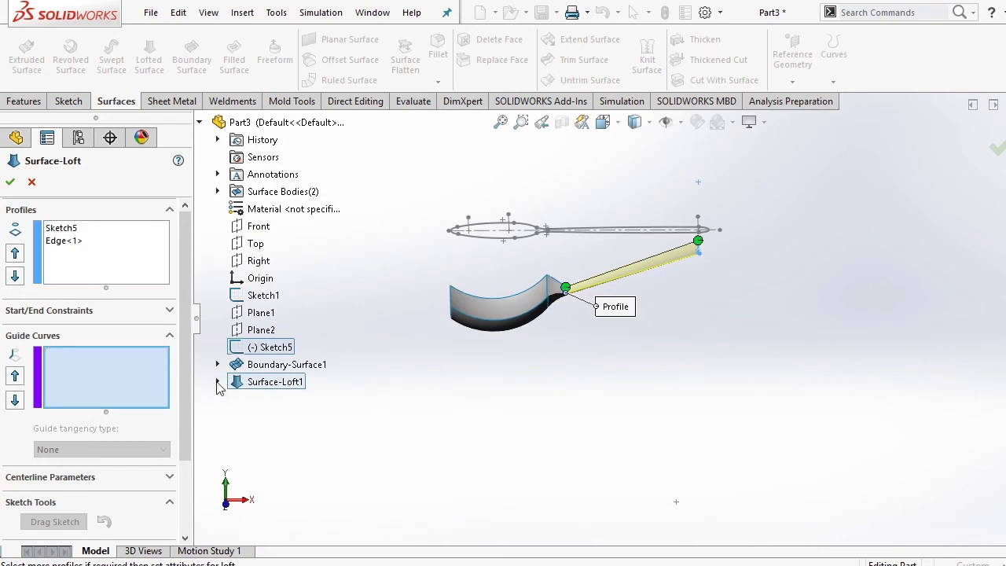
left_click(218, 382)
left_click(277, 416)
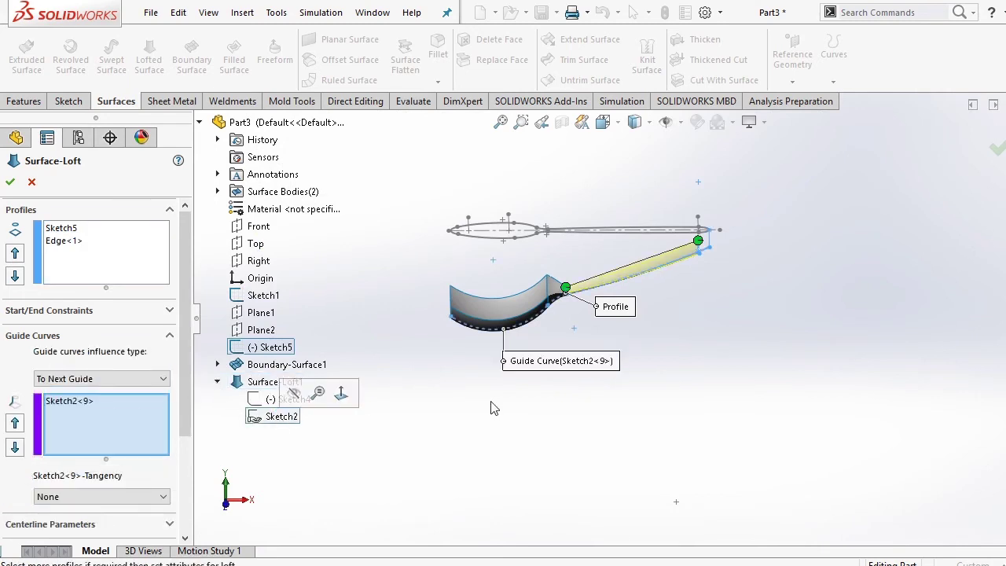
mouse_move(554, 269)
middle_mouse_down()
mouse_move(566, 235)
mouse_move(627, 325)
middle_mouse_up()
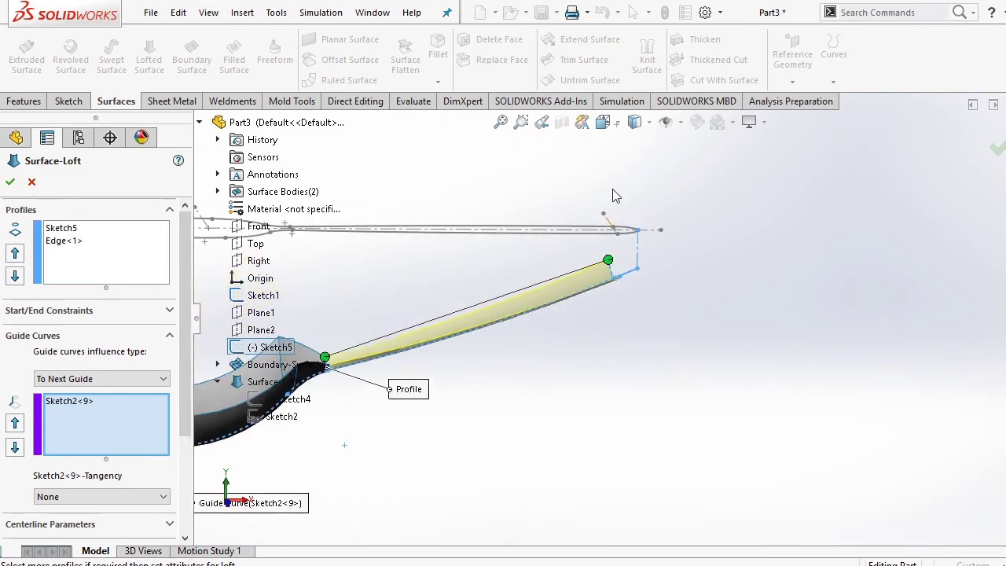
key("f")
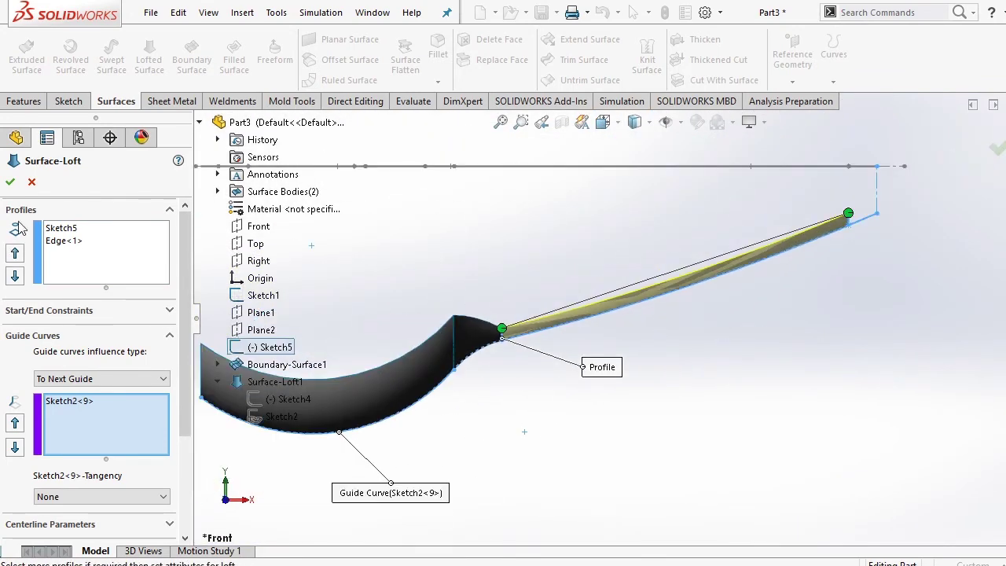
left_click(11, 183)
Step: Orbit the spoon and check the new handle surface
mouse_move(698, 322)
middle_mouse_down()
mouse_move(727, 351)
mouse_move(726, 412)
middle_mouse_up()
left_click(634, 294)
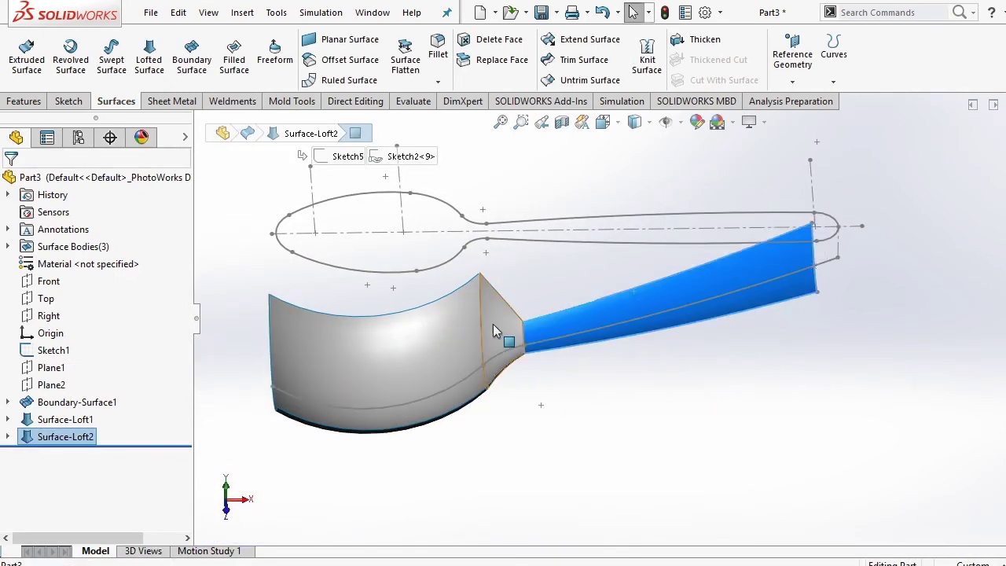
left_click(236, 320)
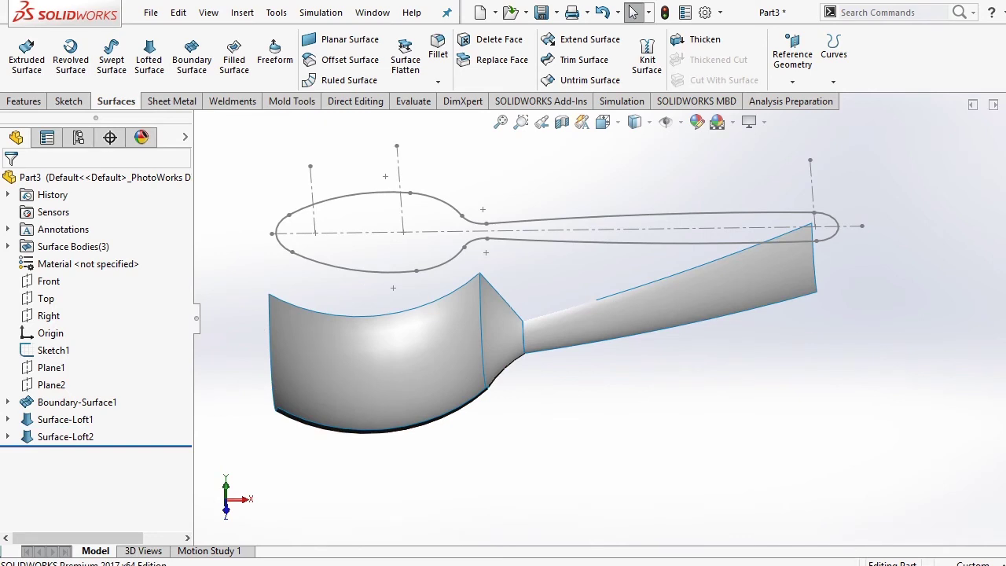
mouse_move(642, 389)
middle_mouse_down()
mouse_move(716, 353)
mouse_move(681, 351)
middle_mouse_up()
scroll(684, 299, "down", 3)
scroll(699, 301, "up", 3)
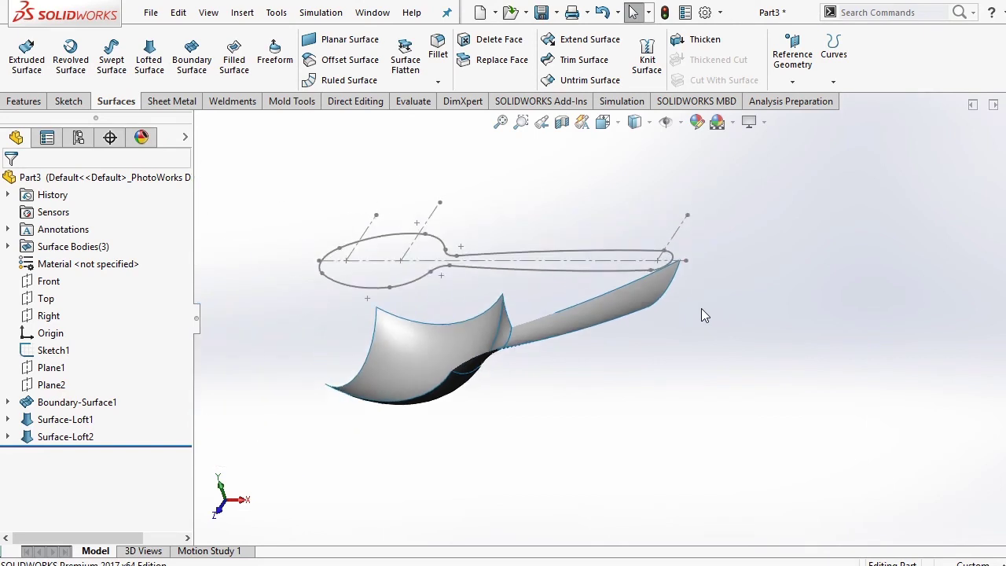
Step: Start a new sketch on the Front plane
left_click(63, 317)
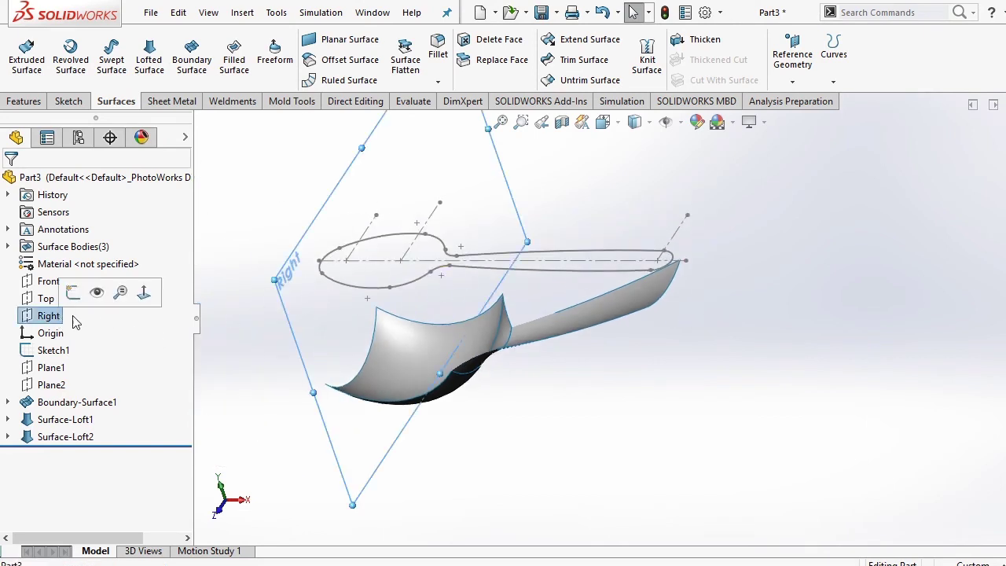
left_click(41, 300)
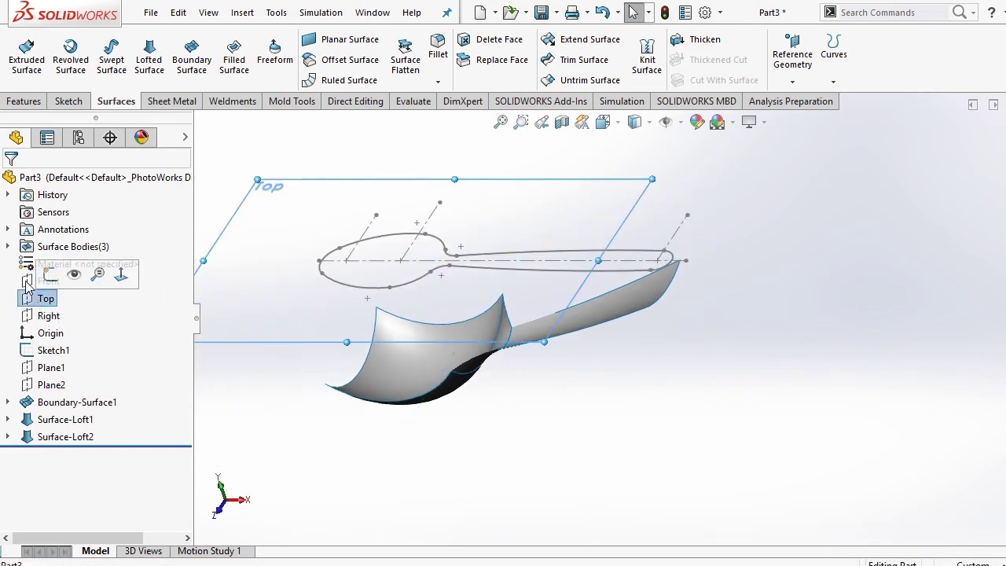
left_click(43, 281)
left_click(49, 257)
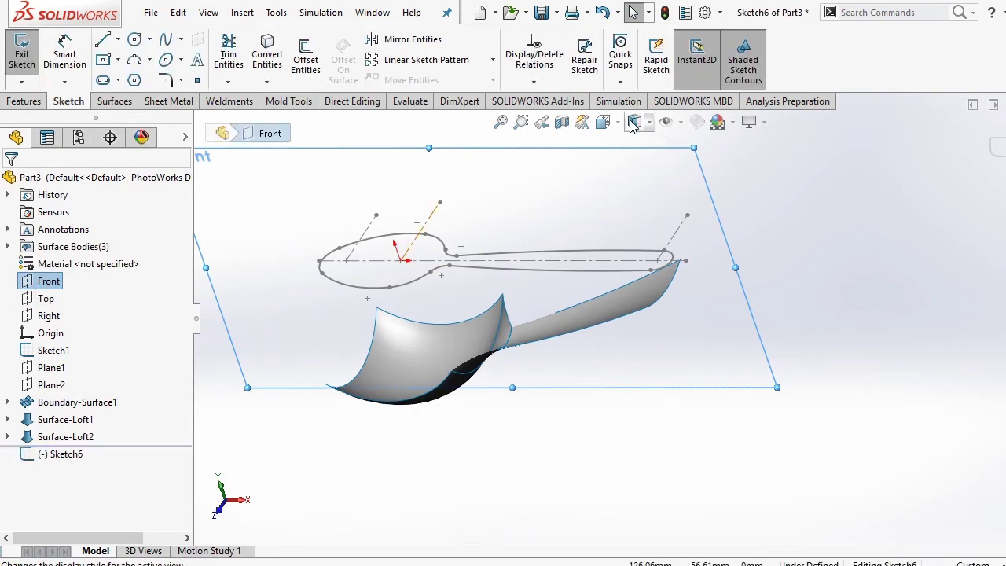
Step: View the Front plane normal-to and make Sketch2 visible for reference
left_click(603, 122)
left_click(592, 367)
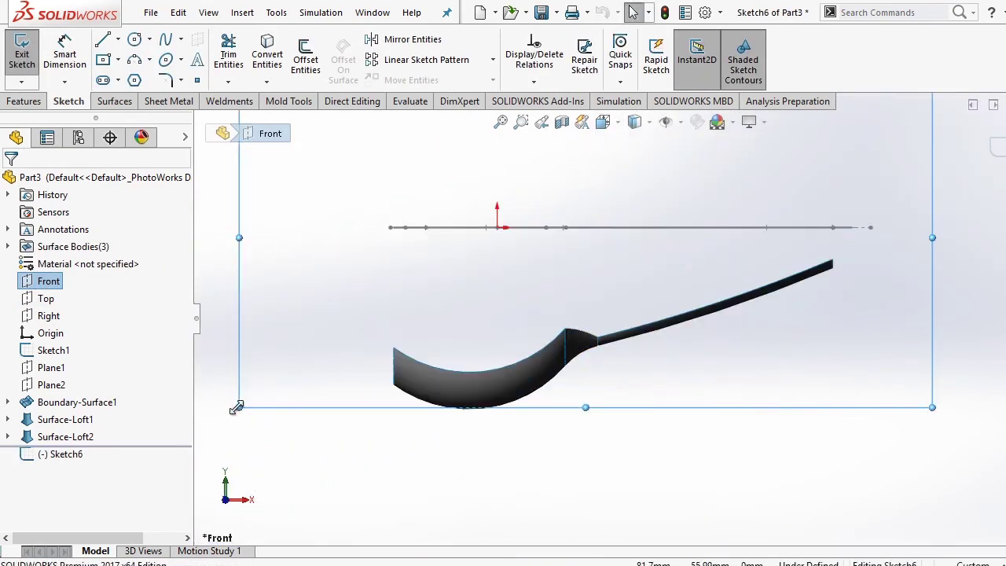
left_click_drag(237, 406, 231, 455)
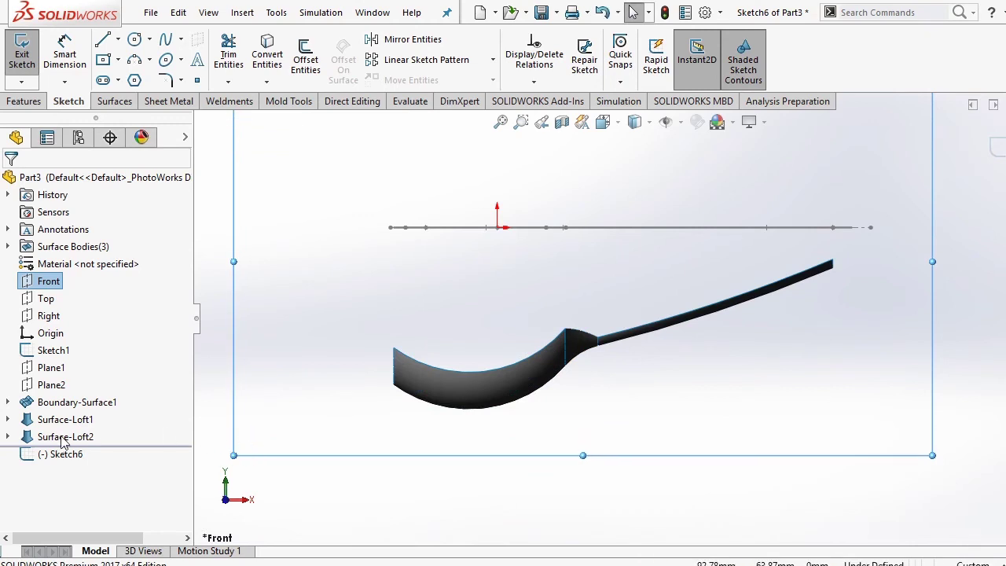
left_click(8, 437)
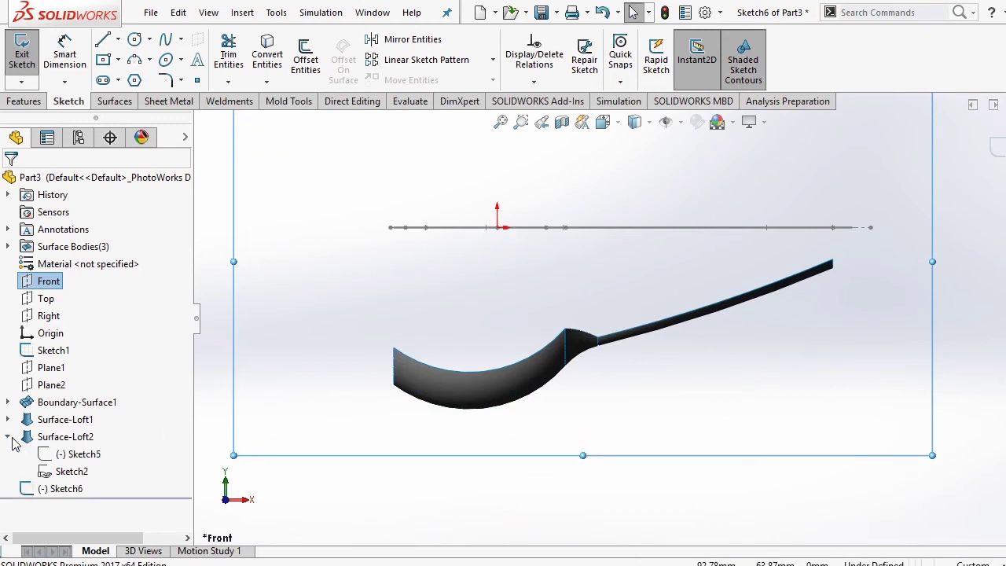
left_click(80, 477)
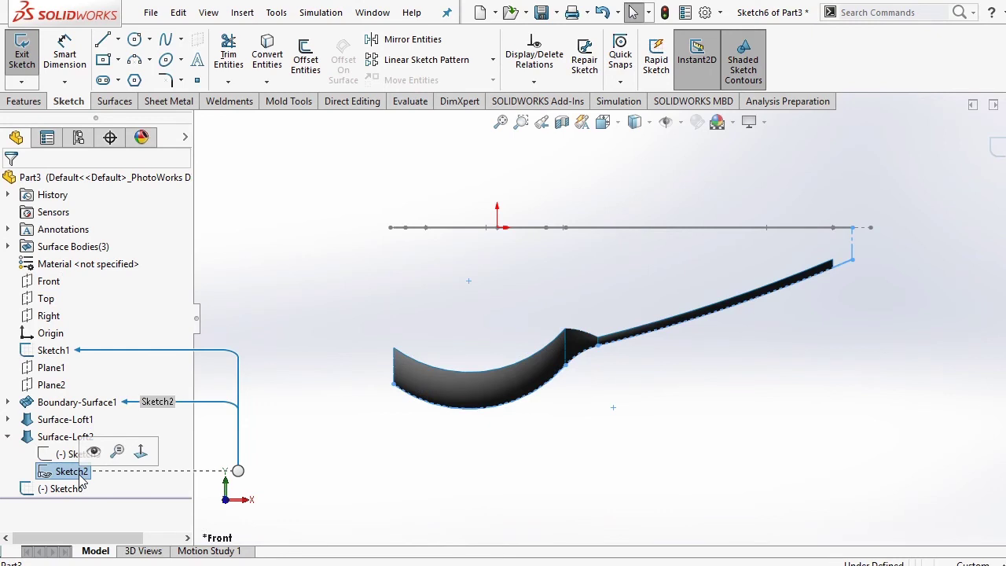
left_click(93, 451)
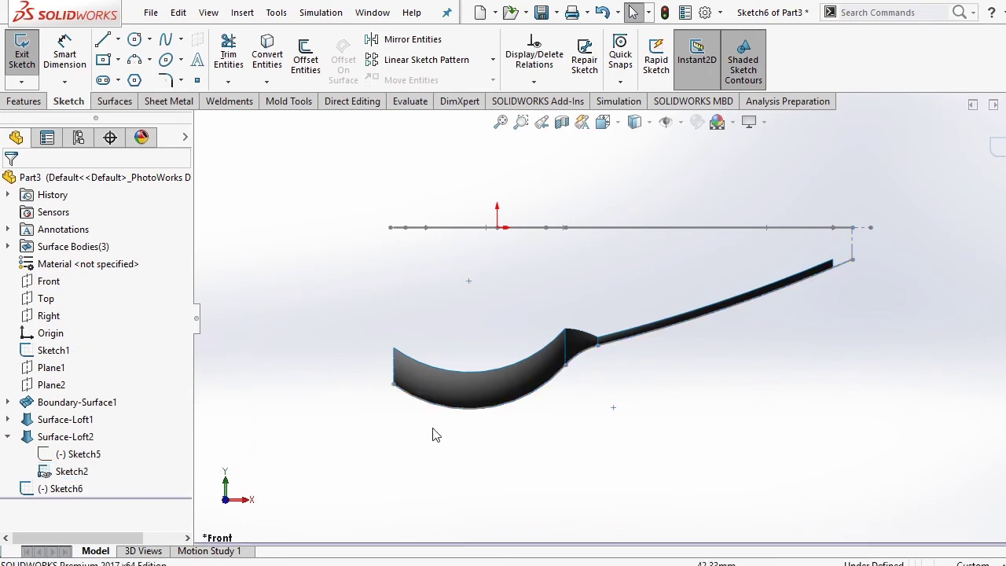
scroll(875, 271, "down", 2)
scroll(778, 267, "down", 2)
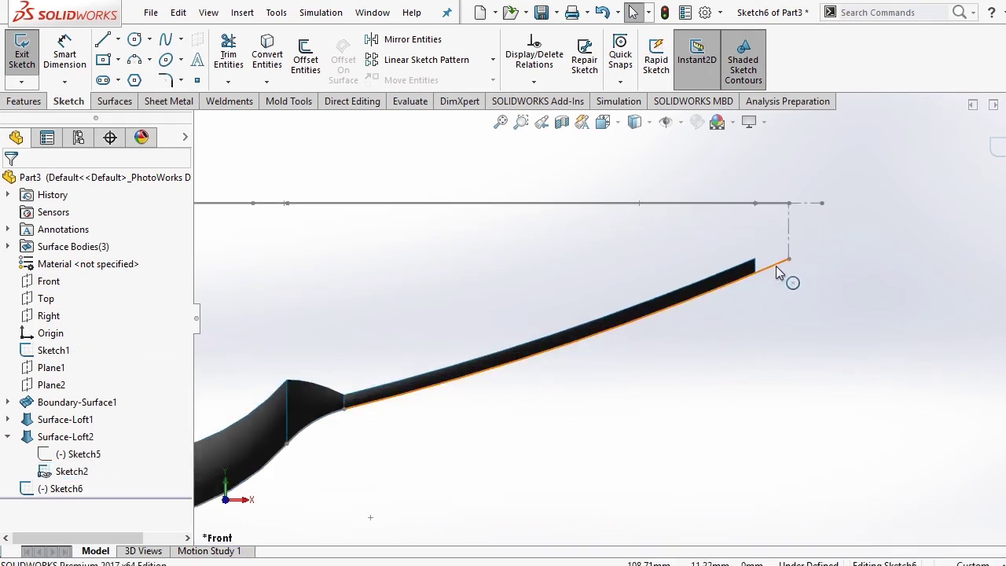
scroll(753, 315, "up", 3)
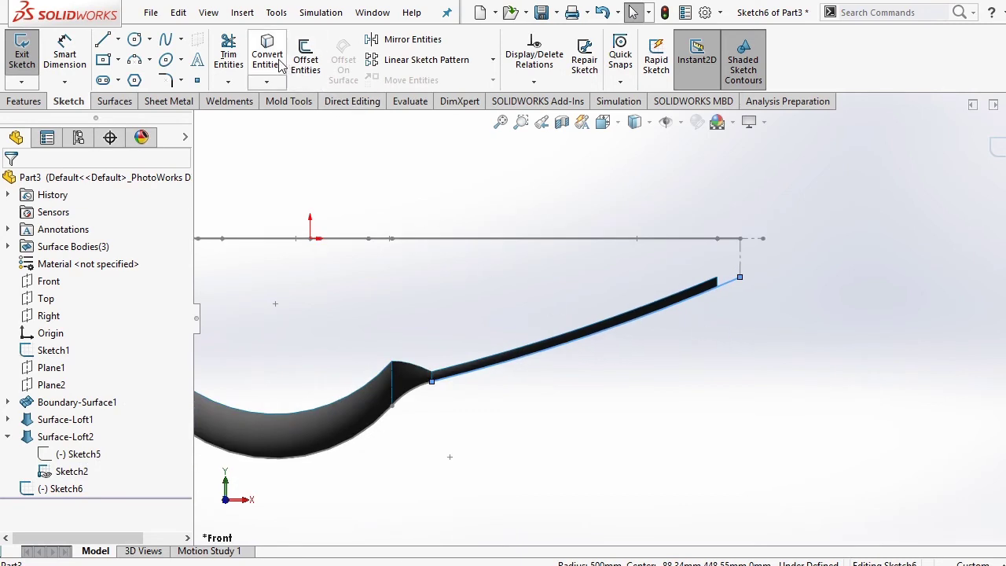
scroll(818, 303, "down", 2)
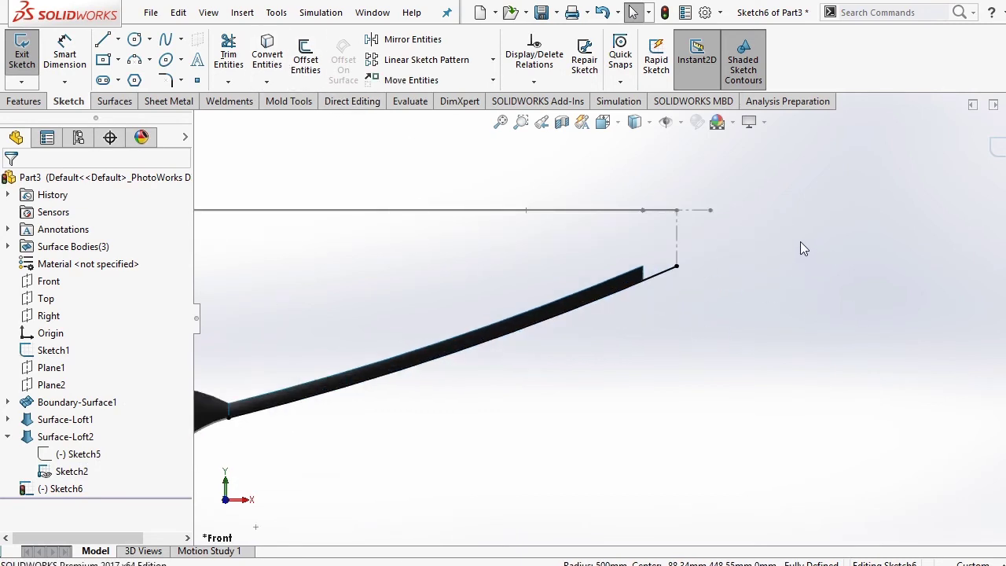
Step: Draw a vertical construction centerline at the handle's end edge
left_click(118, 40)
left_click(123, 81)
scroll(633, 285, "down", 2)
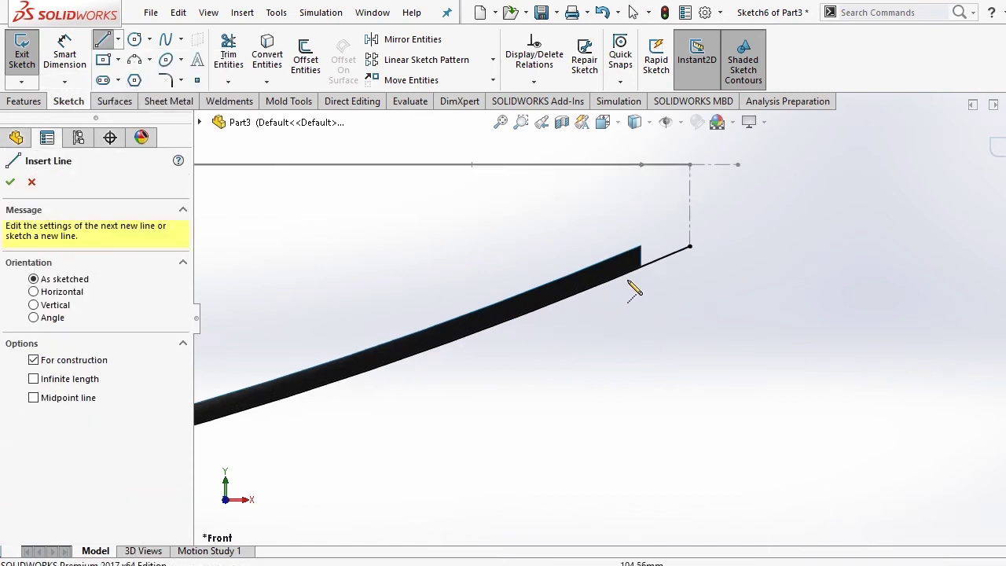
scroll(641, 236, "down", 1)
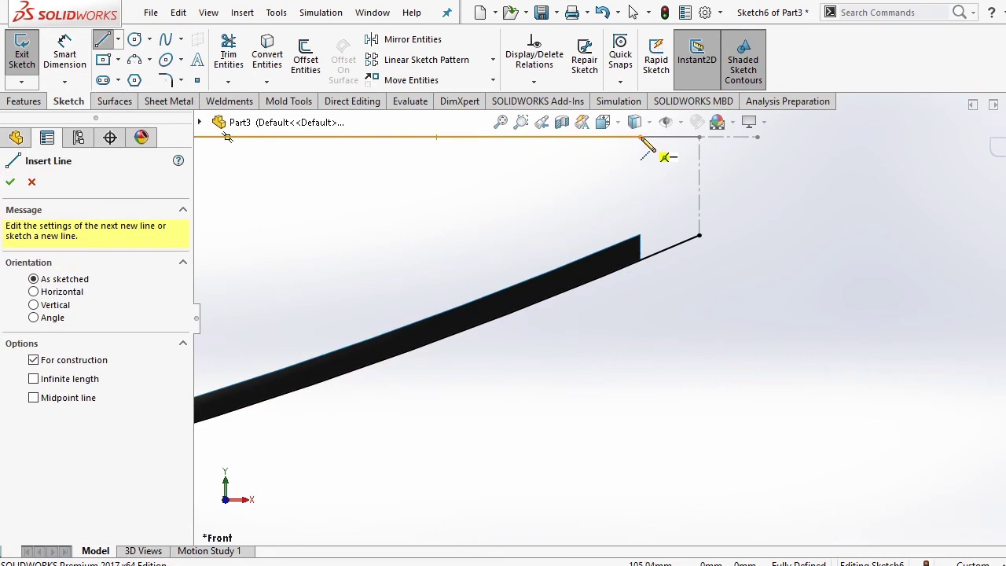
left_click(641, 138)
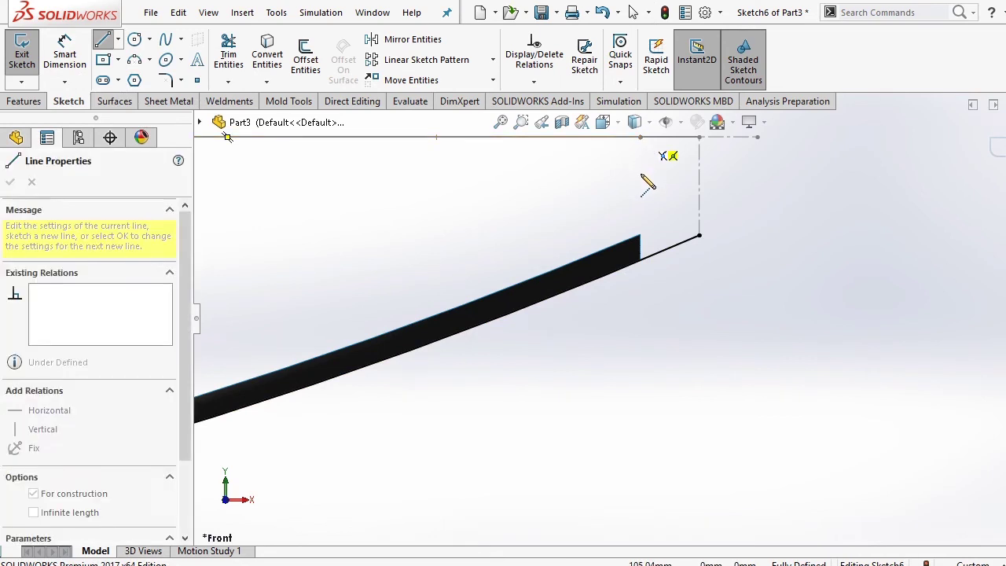
left_click(641, 261)
right_click(576, 162)
left_click(601, 231)
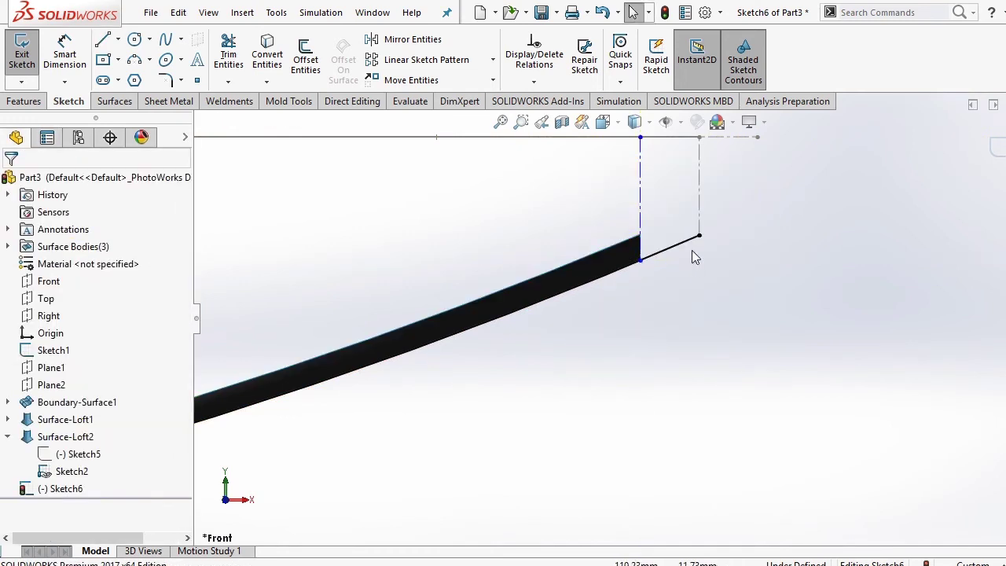
Step: Extend the lower sketch line past the handle end, trim the excess, and exit Sketch6
left_click_drag(699, 235, 748, 213)
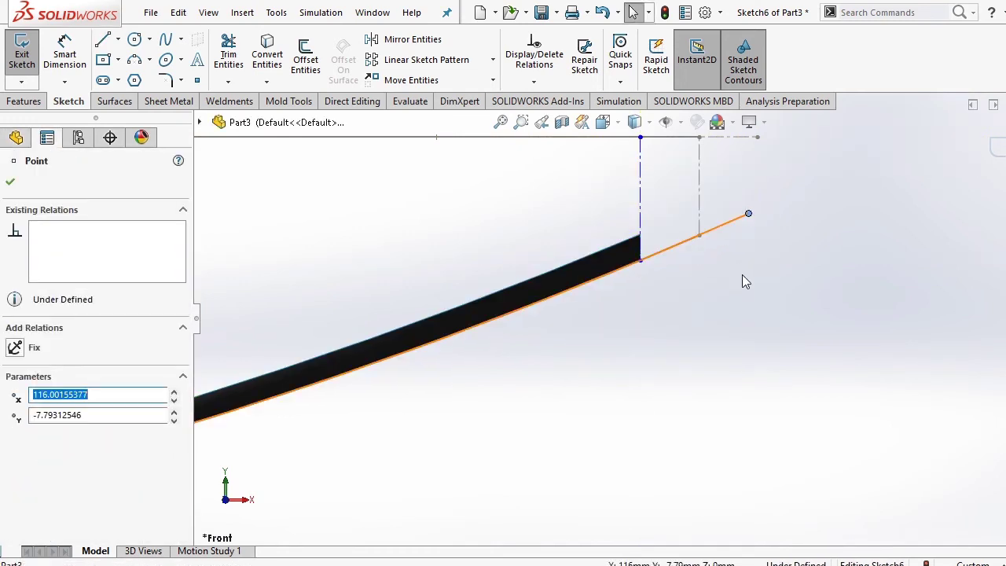
left_click(744, 283)
middle_click_drag(741, 284, 668, 287)
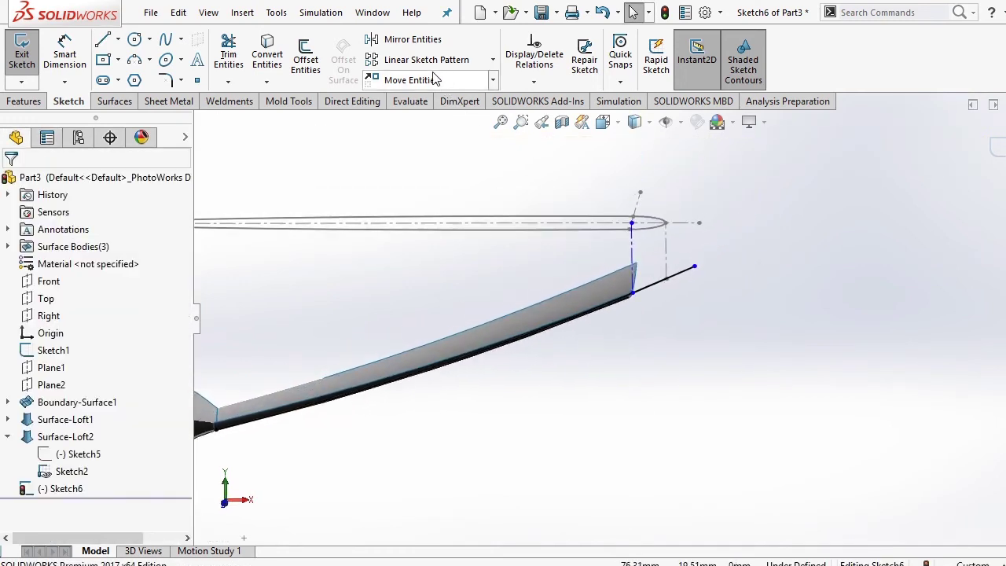
left_click(228, 55)
scroll(521, 364, "down", 4)
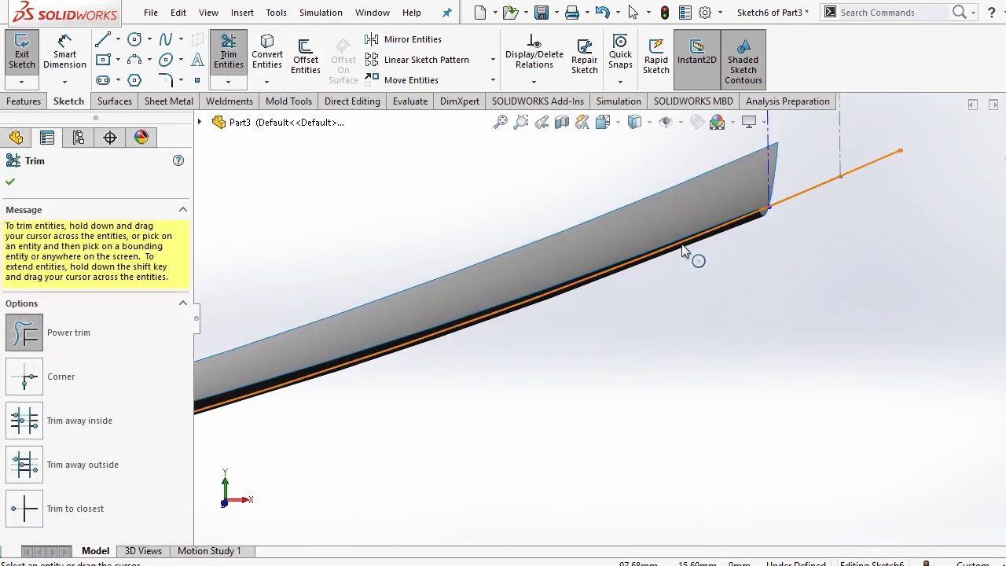
left_click_drag(649, 183, 654, 297)
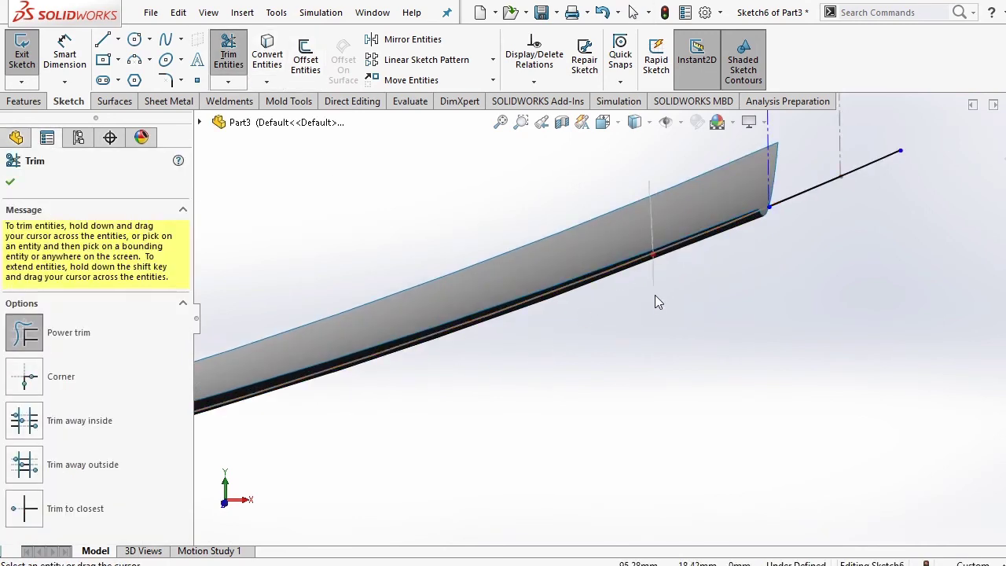
scroll(664, 328, "up", 3)
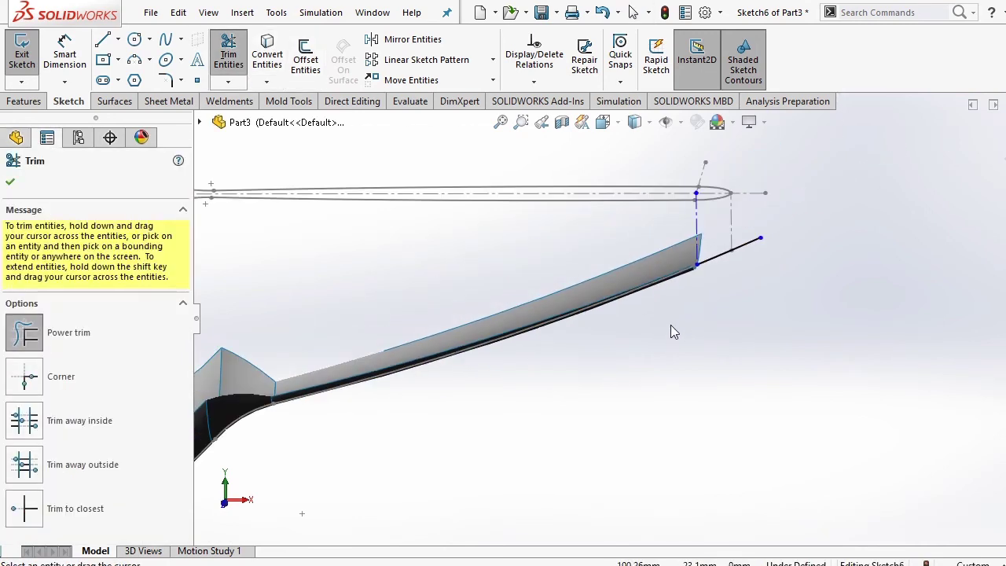
left_click(10, 183)
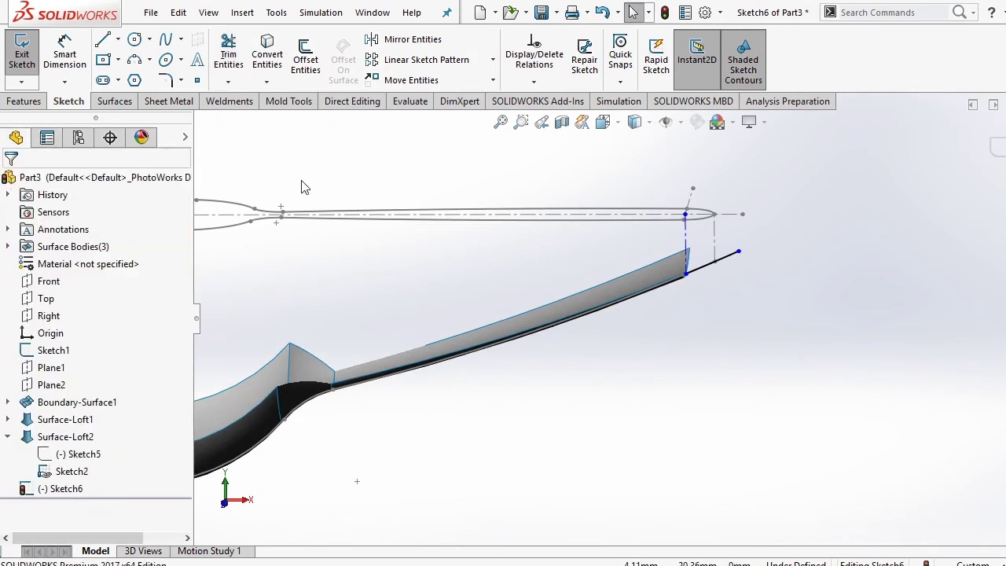
left_click(995, 147)
Step: Hide Sketch2 in the model
mouse_move(698, 345)
middle_mouse_down()
mouse_move(707, 274)
mouse_move(700, 317)
middle_mouse_up()
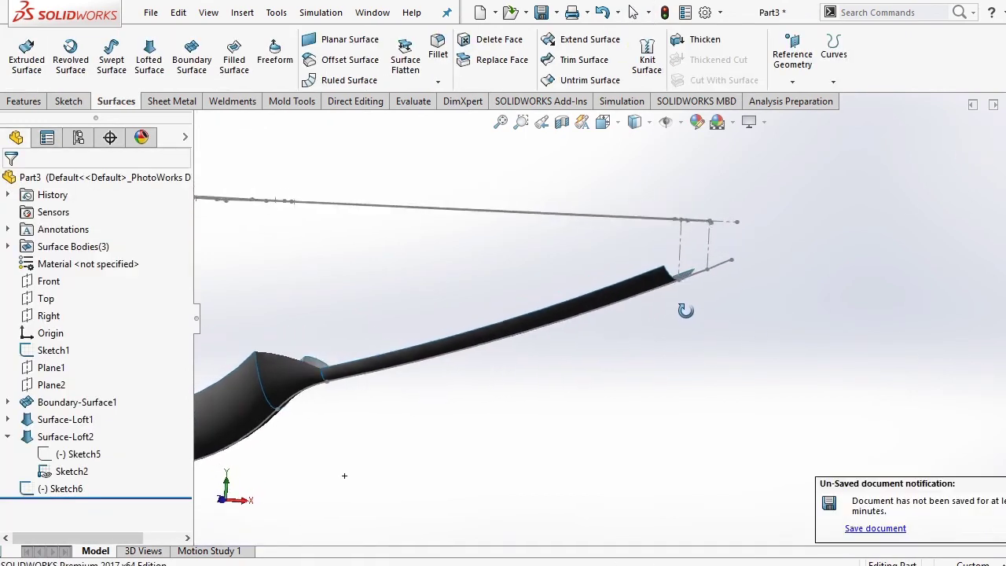
scroll(707, 283, "down", 3)
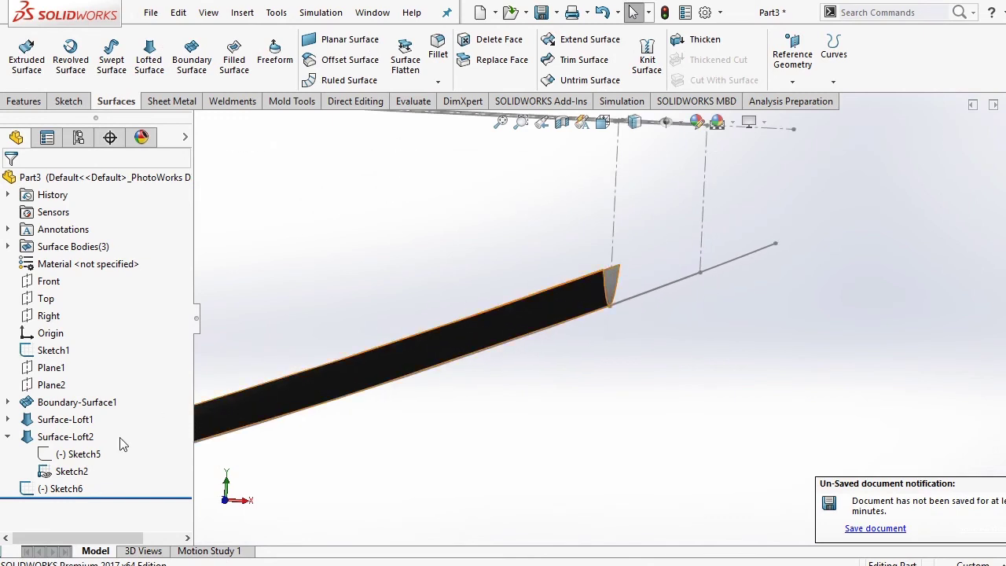
right_click(67, 471)
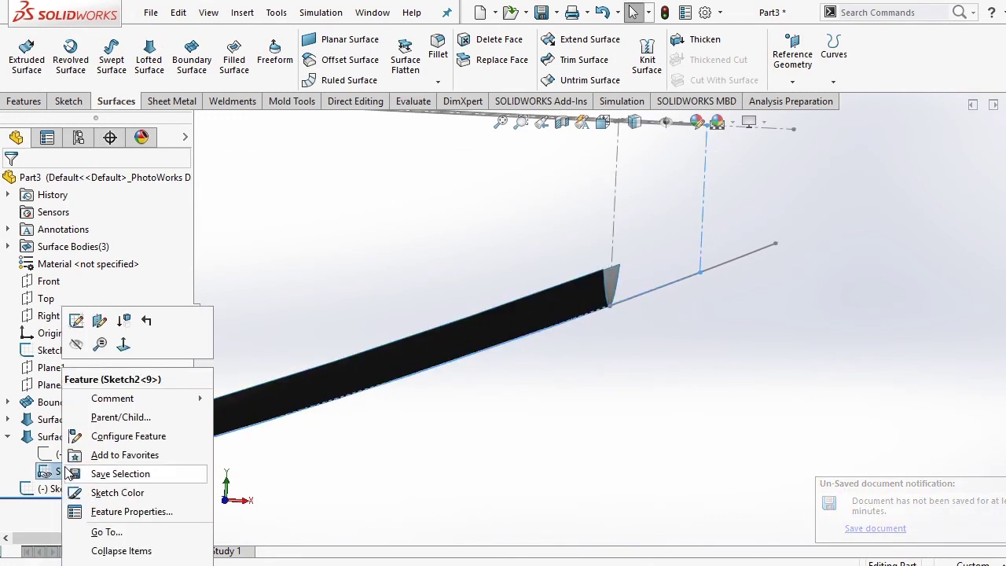
left_click(76, 344)
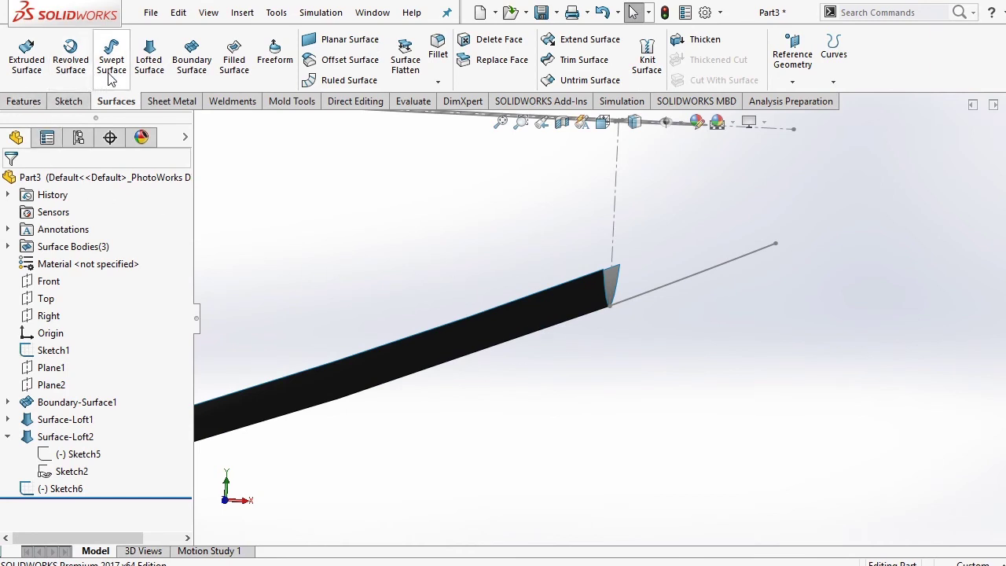
Step: Start a boundary surface with the handle's end edge as the Direction 1 curve
left_click(192, 56)
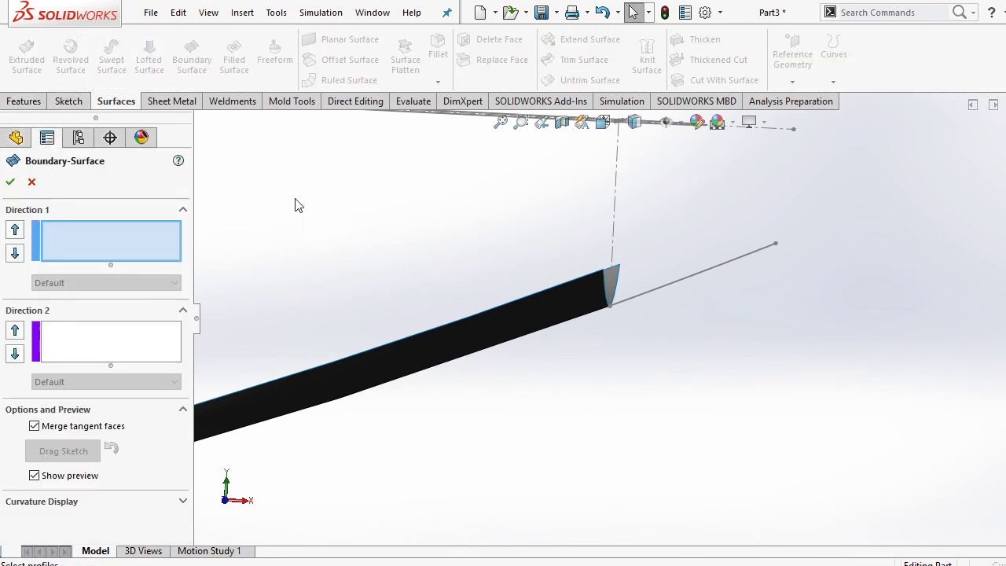
left_click(622, 281)
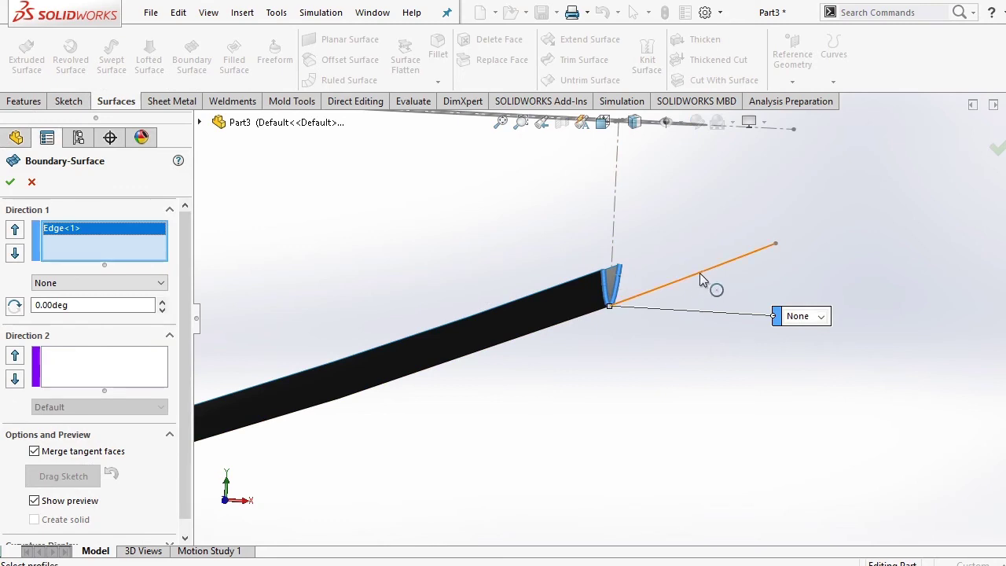
left_click(700, 275)
middle_click_drag(673, 320, 659, 366)
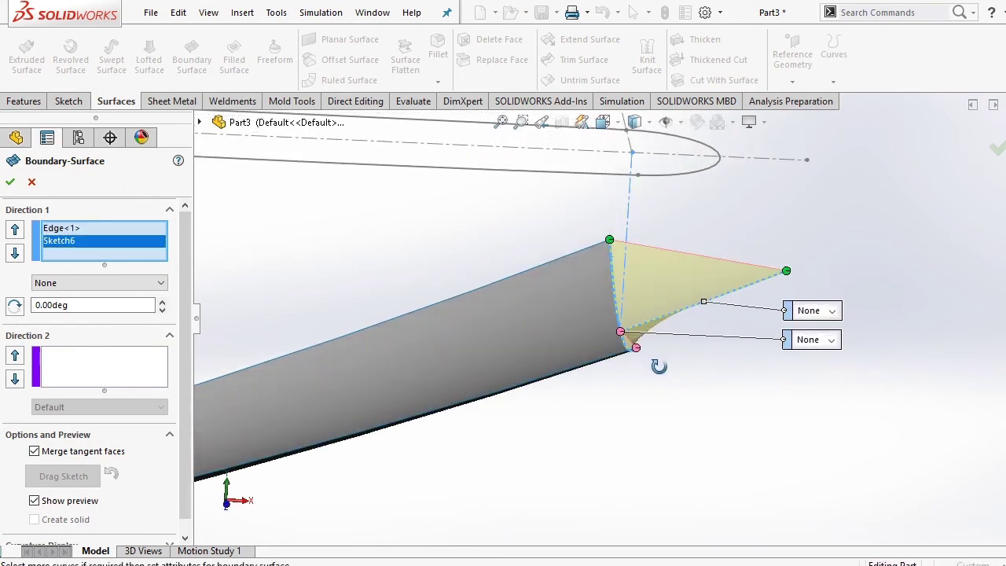
right_click(102, 248)
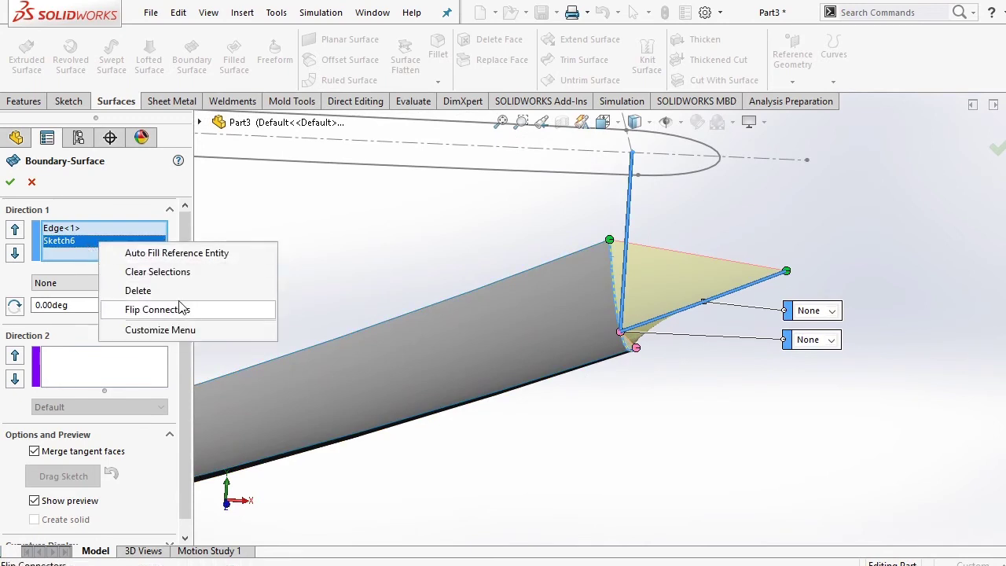
left_click(160, 292)
Step: Use Sketch6 as the Direction 2 curve and accept Boundary-Surface2
left_click(132, 373)
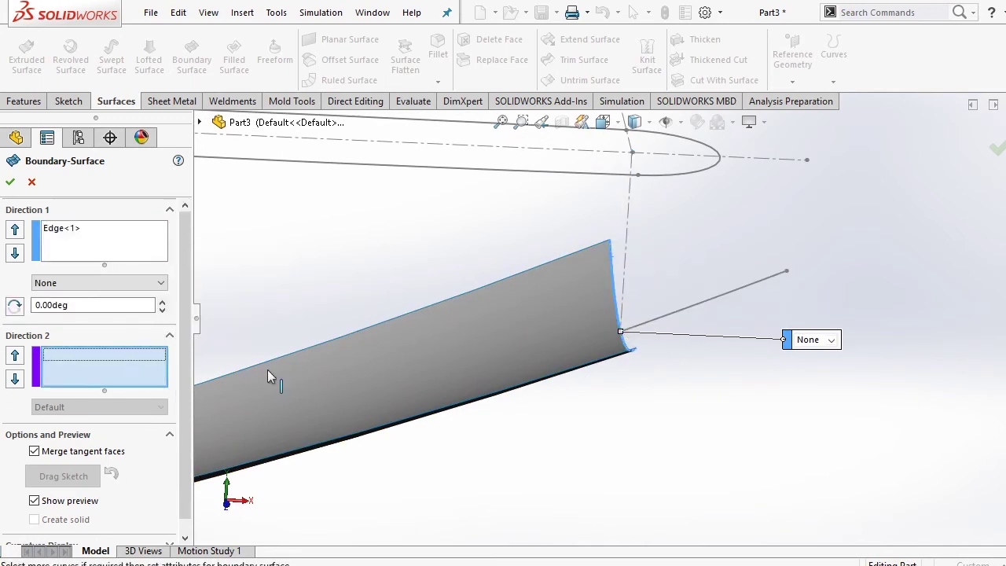
left_click(680, 312)
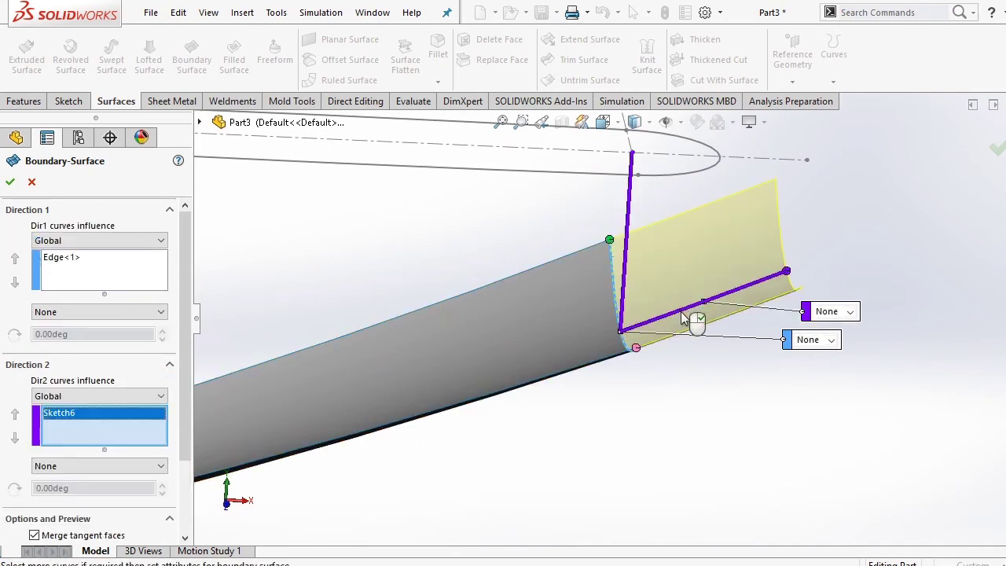
mouse_move(683, 318)
middle_mouse_down()
mouse_move(677, 411)
mouse_move(702, 404)
mouse_move(681, 447)
middle_mouse_up()
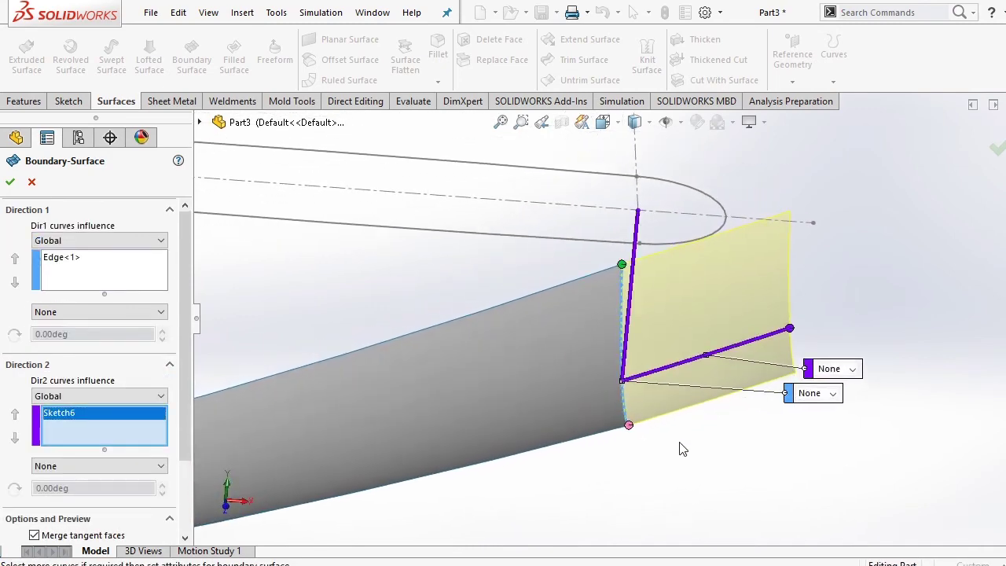
left_click(603, 125)
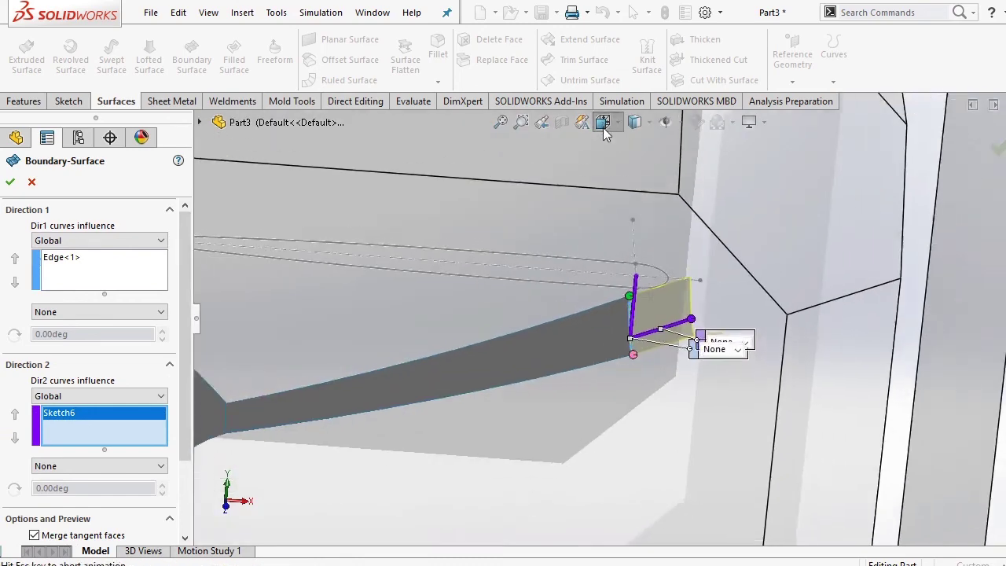
left_click(607, 314)
scroll(827, 304, "down", 3)
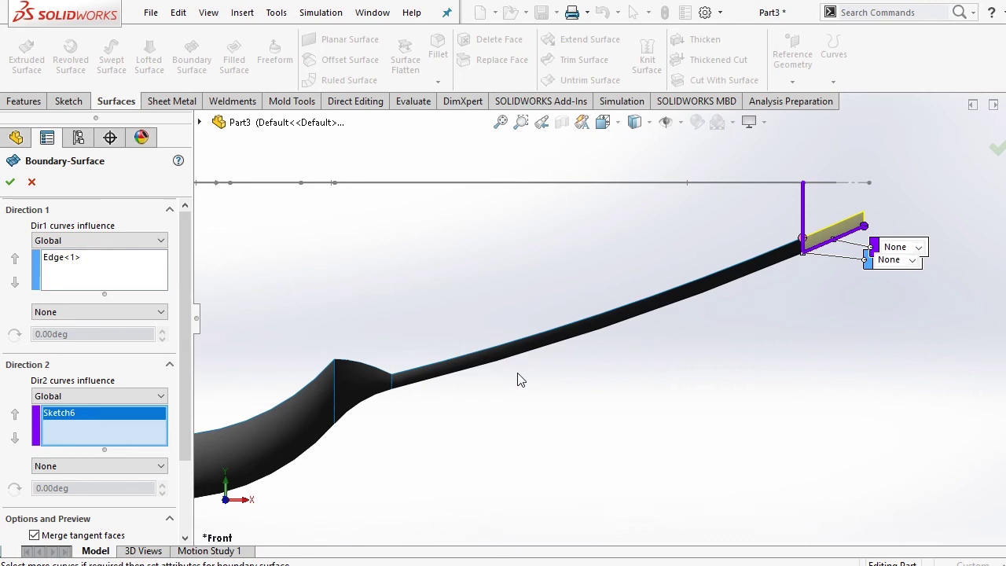
left_click(10, 182)
Step: Orbit the spoon to a tilted 3D view to inspect the surfaces
middle_click_drag(458, 295, 518, 346)
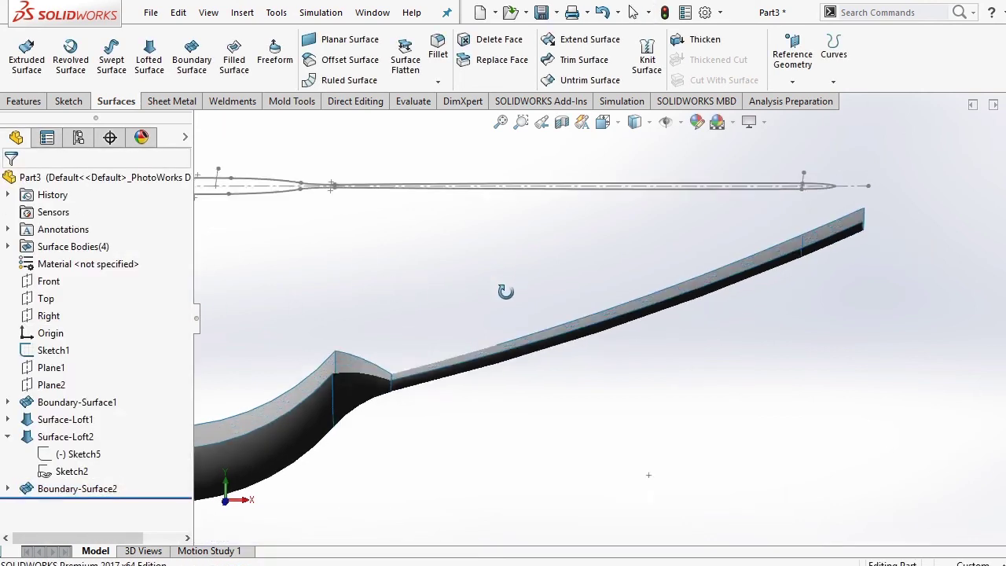
scroll(766, 266, "down", 2)
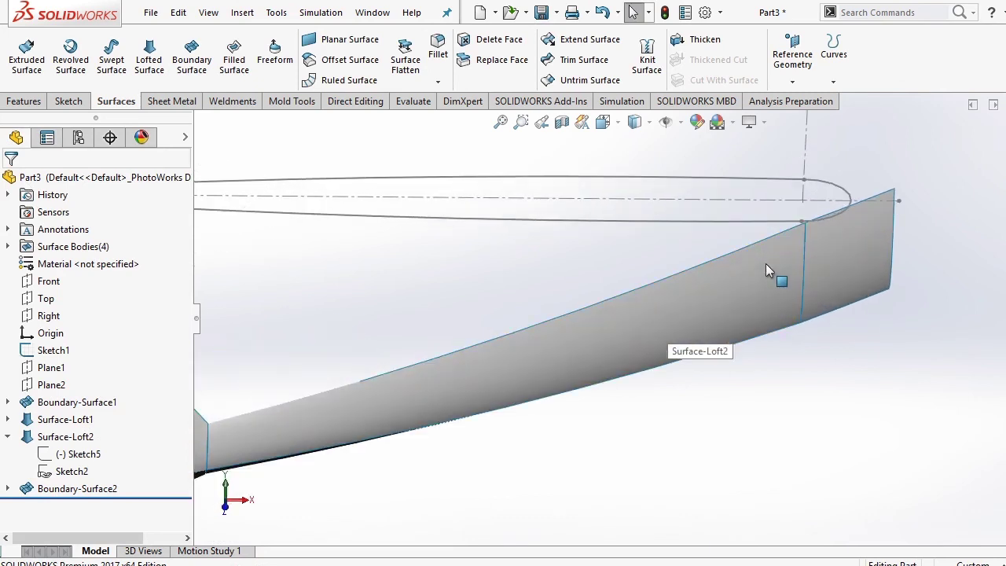
scroll(765, 263, "up", 3)
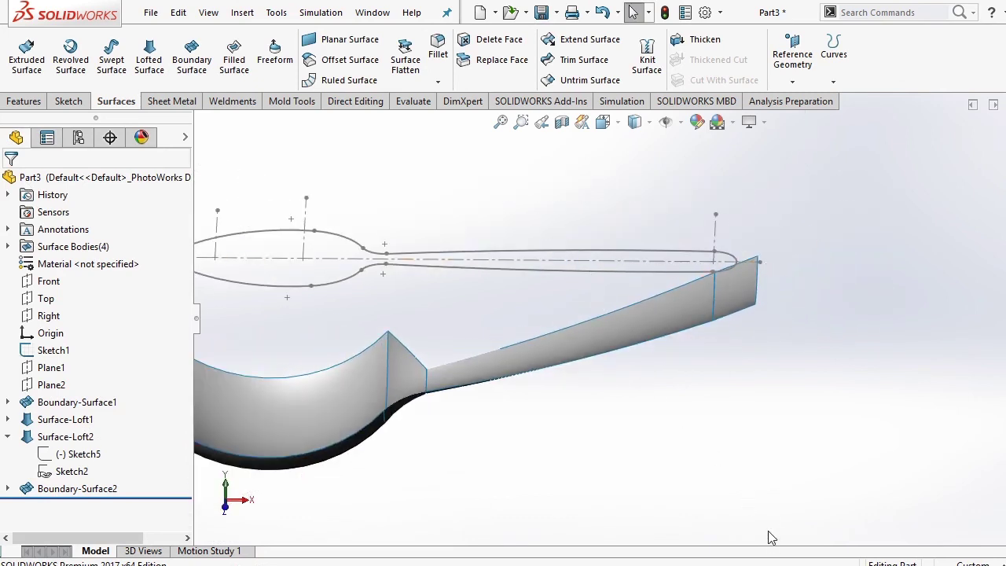
left_click(597, 134)
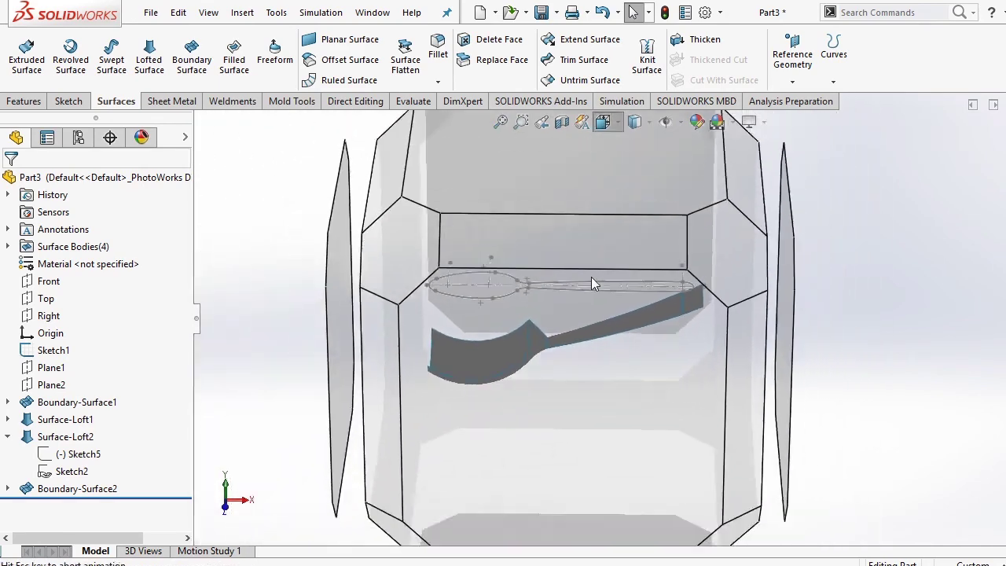
left_click(590, 276)
middle_click_drag(515, 279, 481, 342)
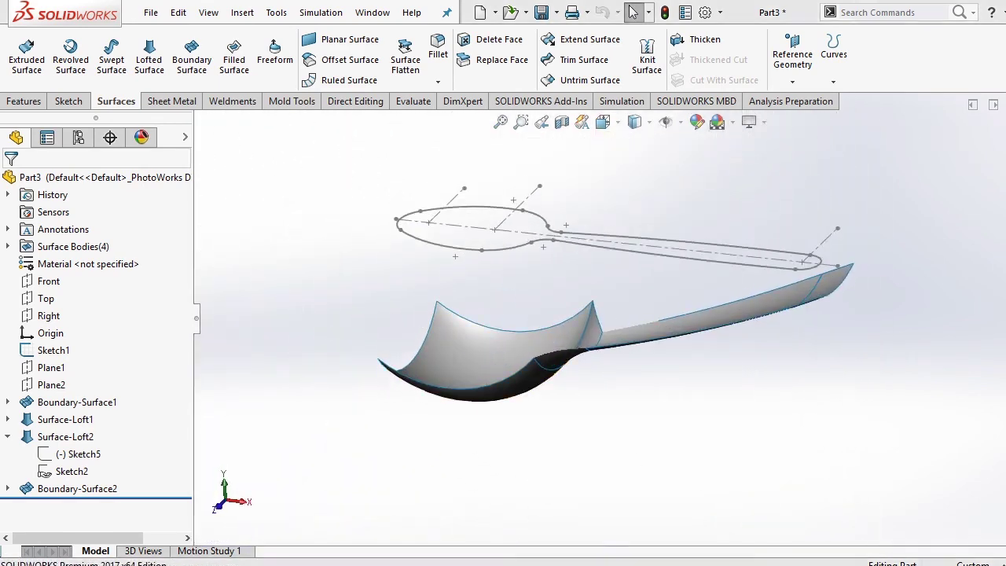
scroll(651, 393, "down", 3)
middle_click_drag(651, 393, 685, 377)
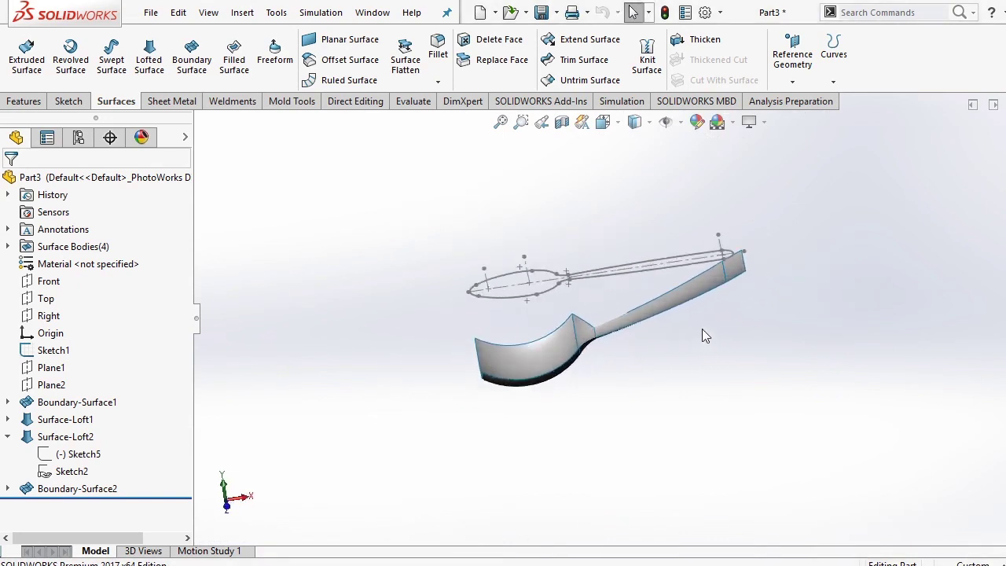
scroll(702, 330, "up", 3)
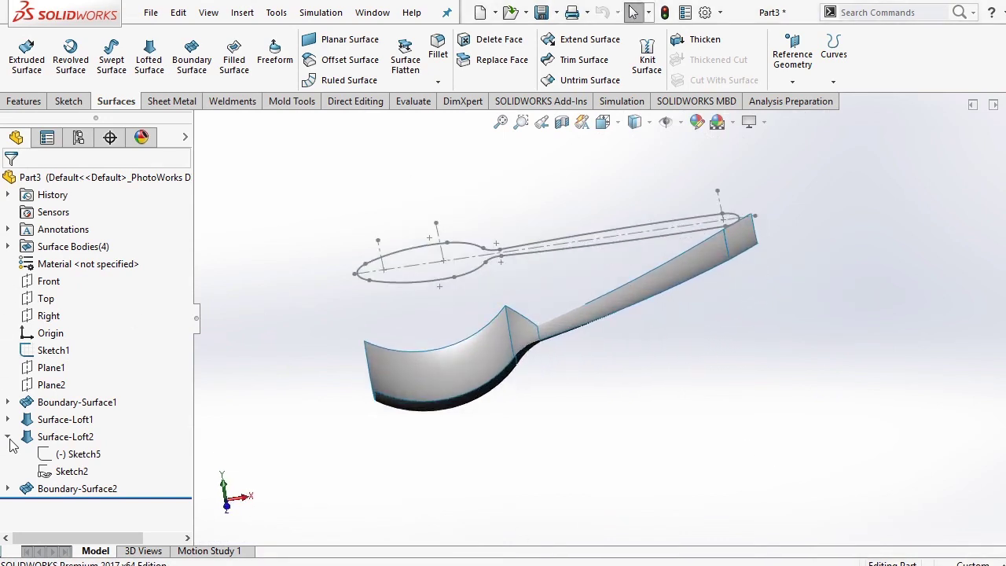
Step: Highlight each body in turn: Boundary-Surface1, Surface-Loft1, Surface-Loft2 and Boundary-Surface2
left_click(8, 438)
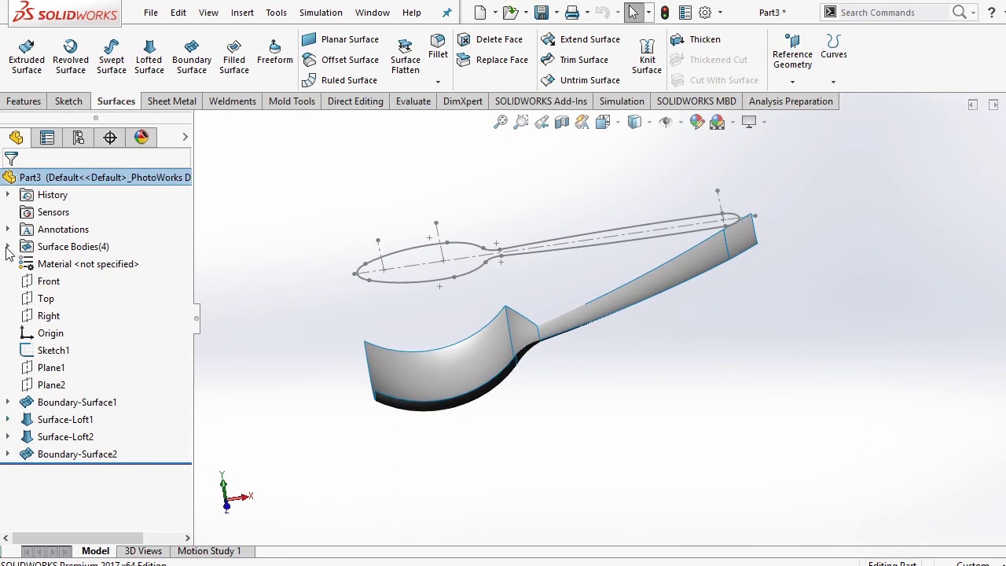
left_click(8, 246)
left_click(79, 264)
left_click(82, 281)
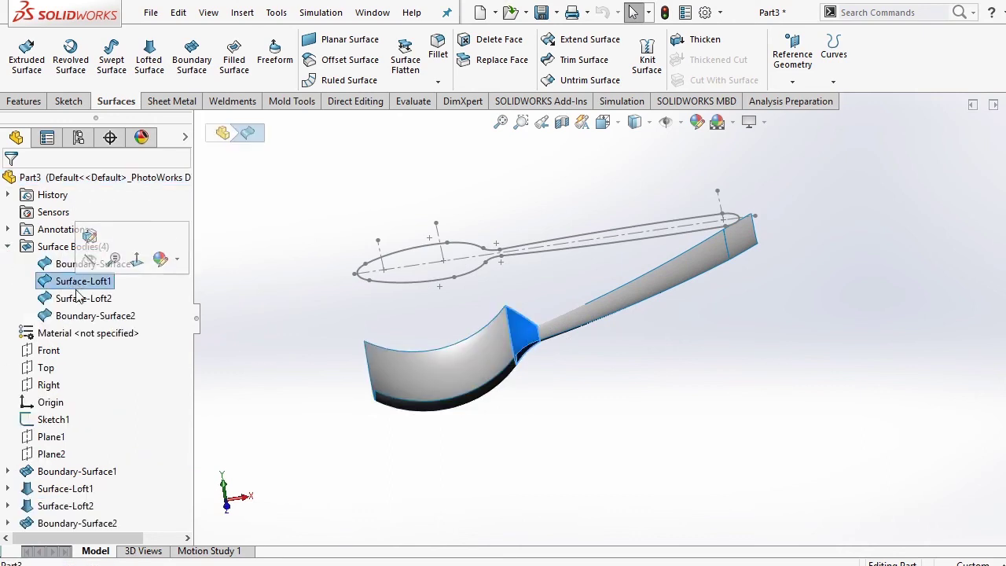
left_click(80, 298)
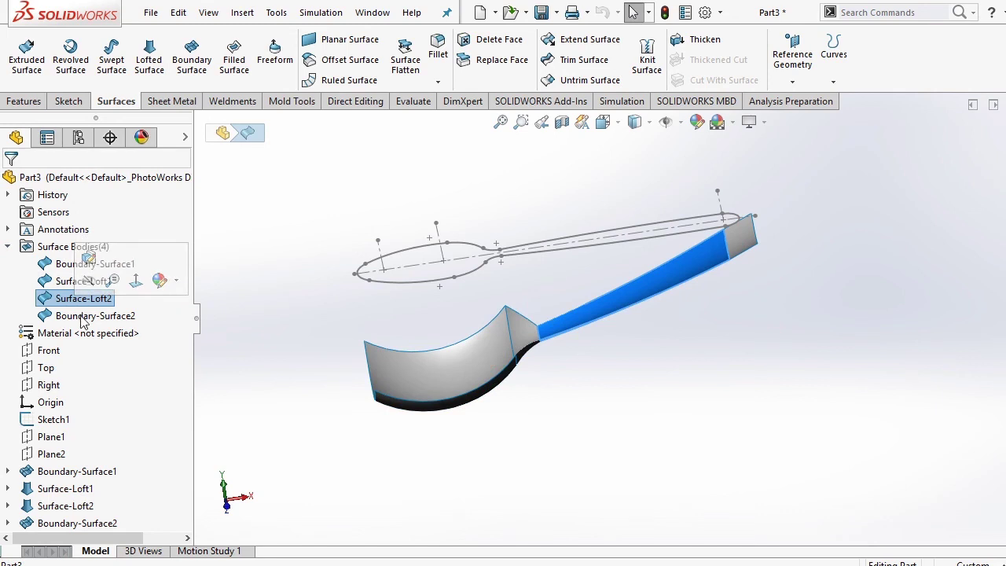
left_click(84, 317)
left_click(353, 211)
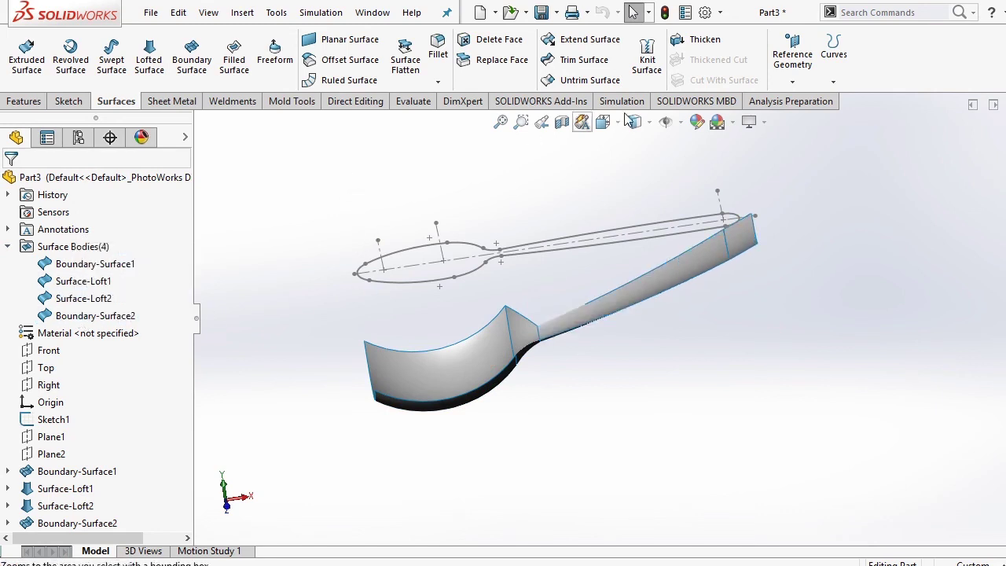
Step: Knit all four spoon surfaces into Surface-Knit1 and verify one surface body remains
left_click(647, 61)
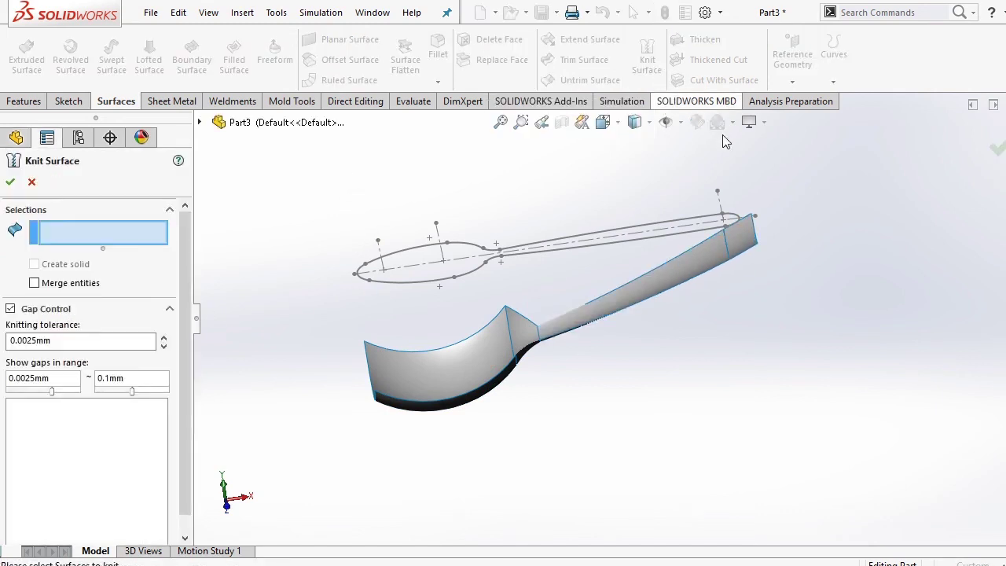
left_click_drag(821, 169, 326, 468)
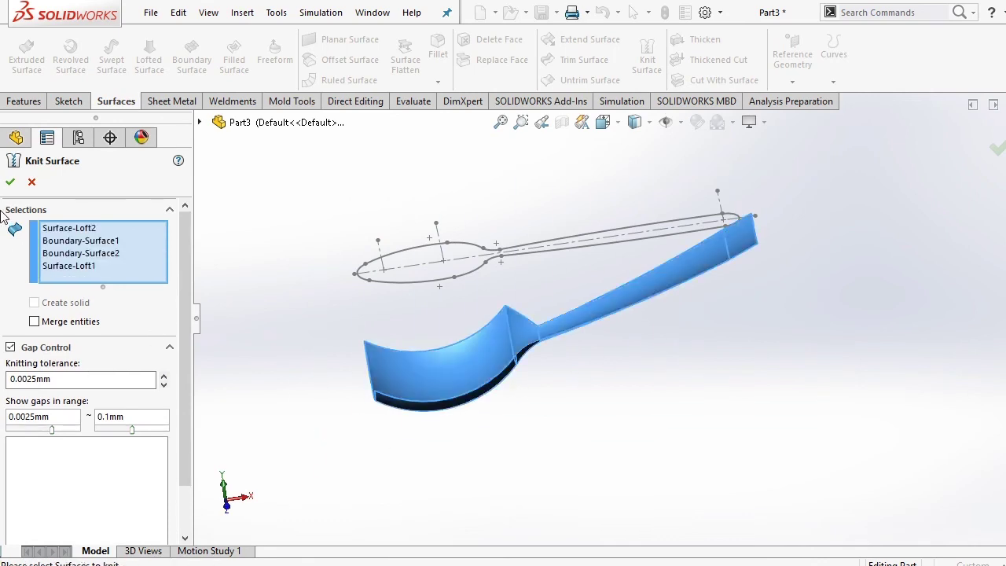
left_click(10, 181)
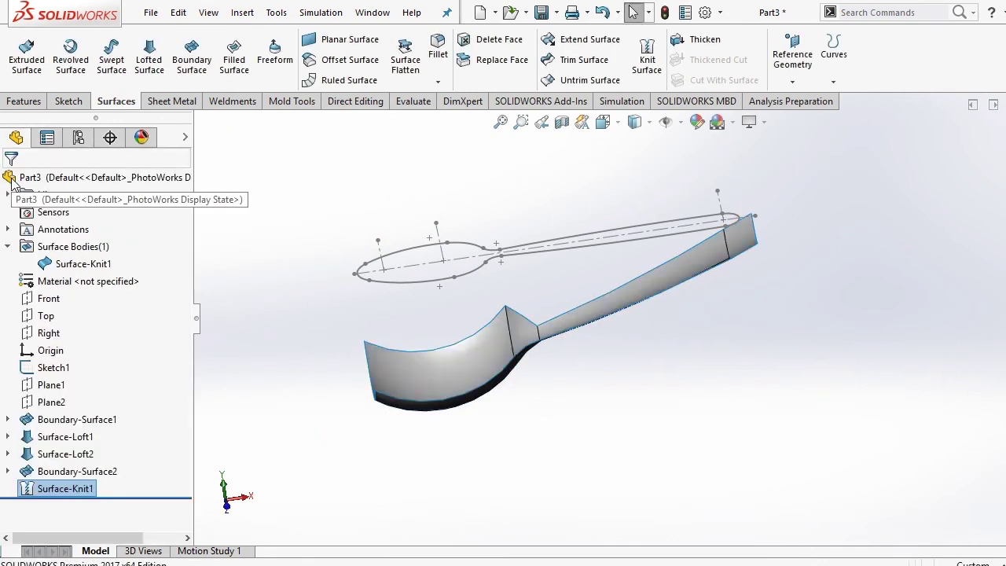
left_click(107, 249)
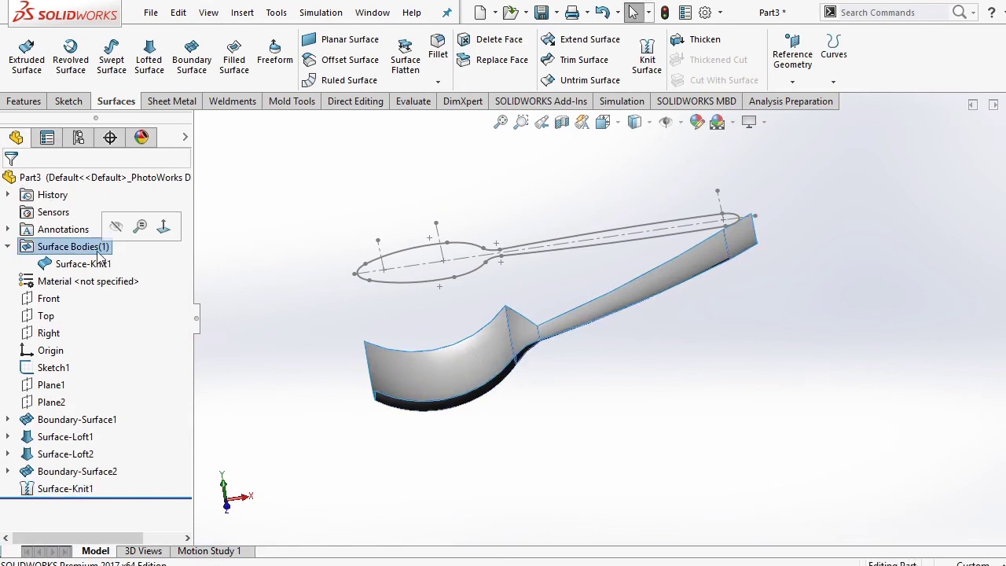
left_click(88, 266)
left_click(7, 246)
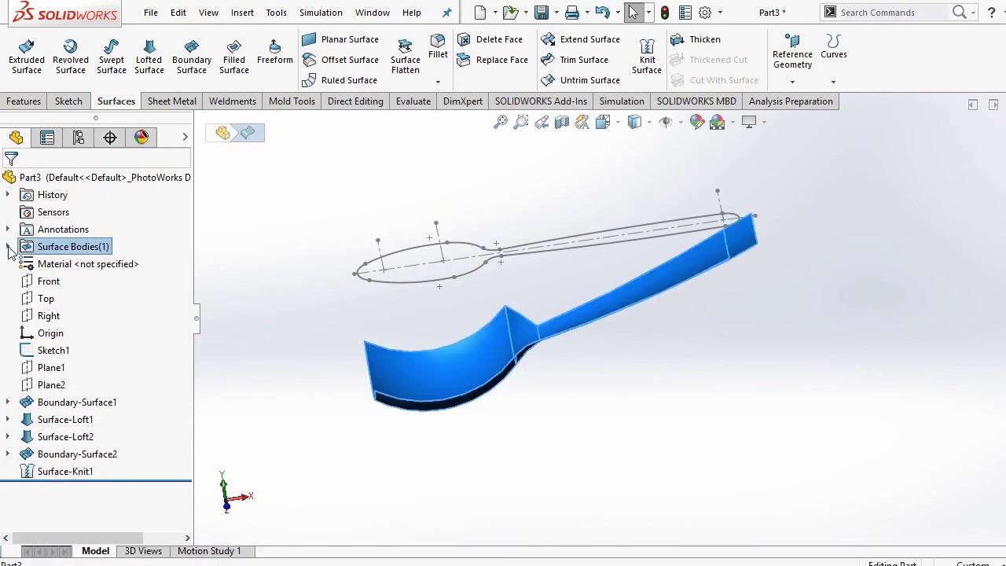
left_click(281, 219)
middle_click_drag(572, 190, 567, 196)
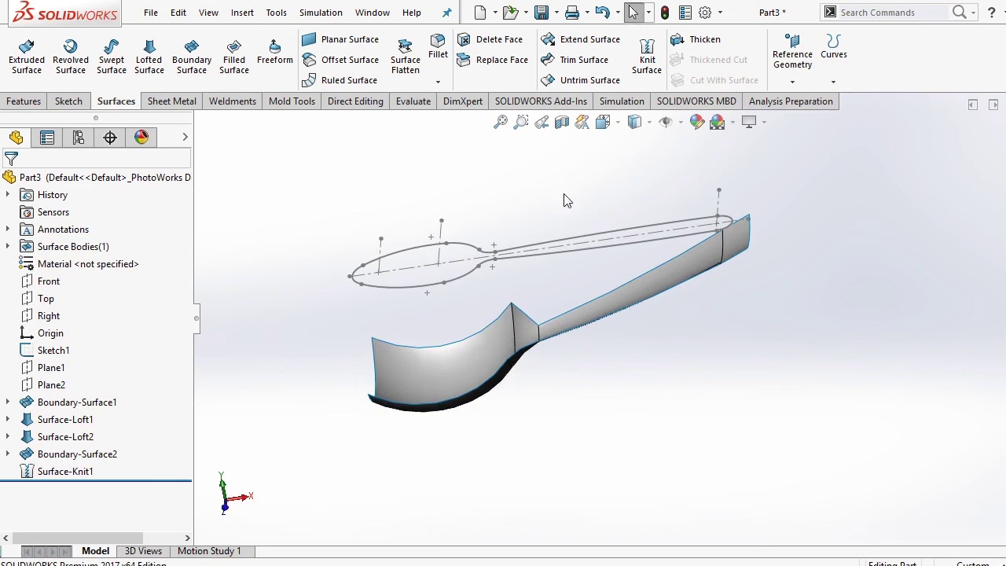
Step: Trim the knitted surface to the Sketch1 spoon outline, creating Surface-Trim1
left_click(583, 59)
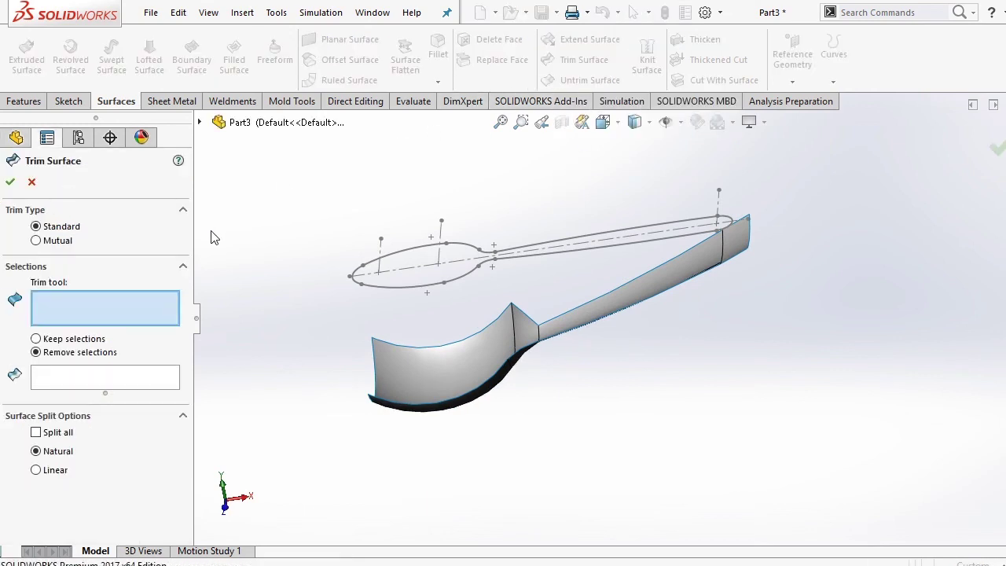
left_click(395, 270)
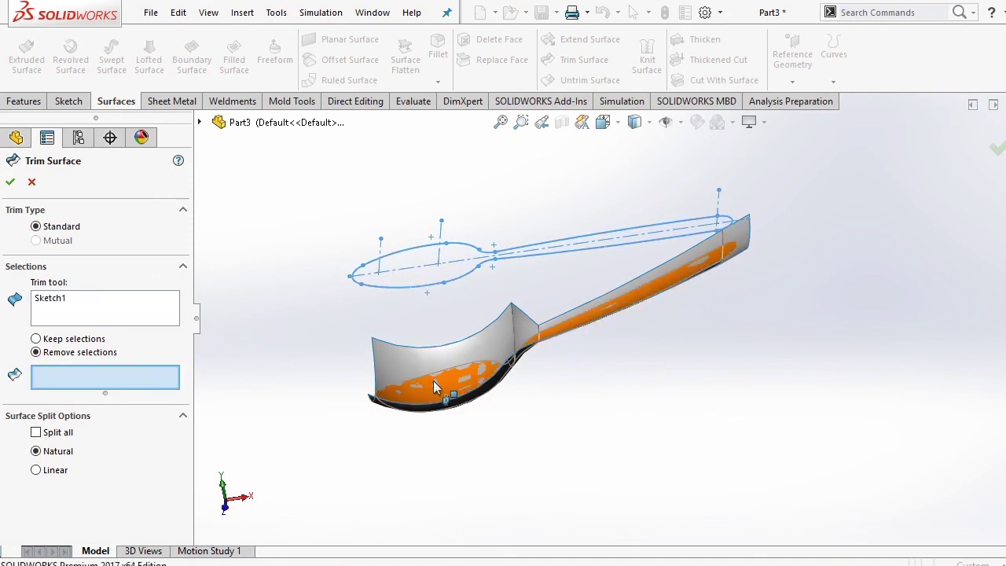
left_click(469, 361)
mouse_move(474, 364)
middle_mouse_down()
mouse_move(797, 411)
mouse_move(832, 438)
middle_mouse_up()
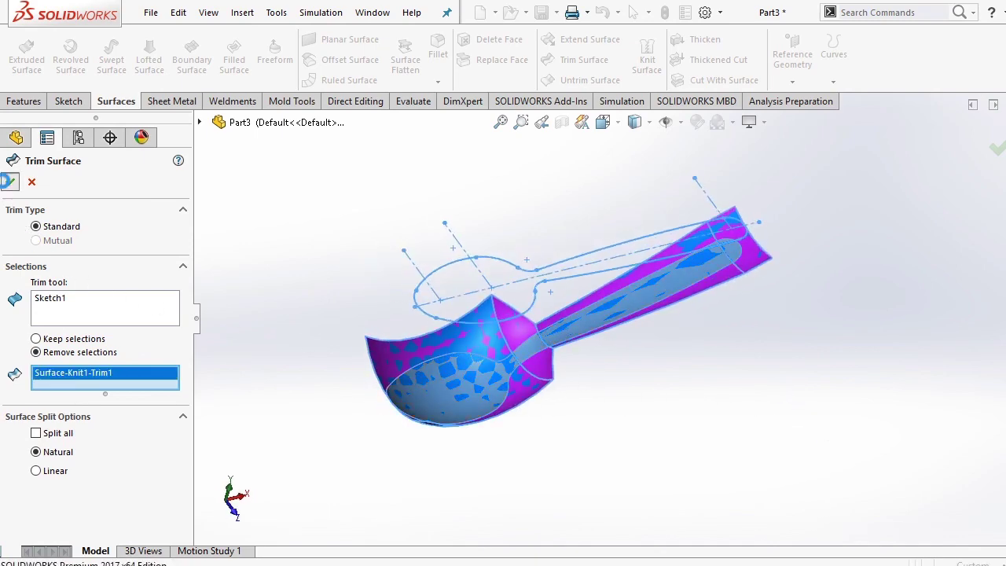
left_click(10, 181)
left_click(380, 247)
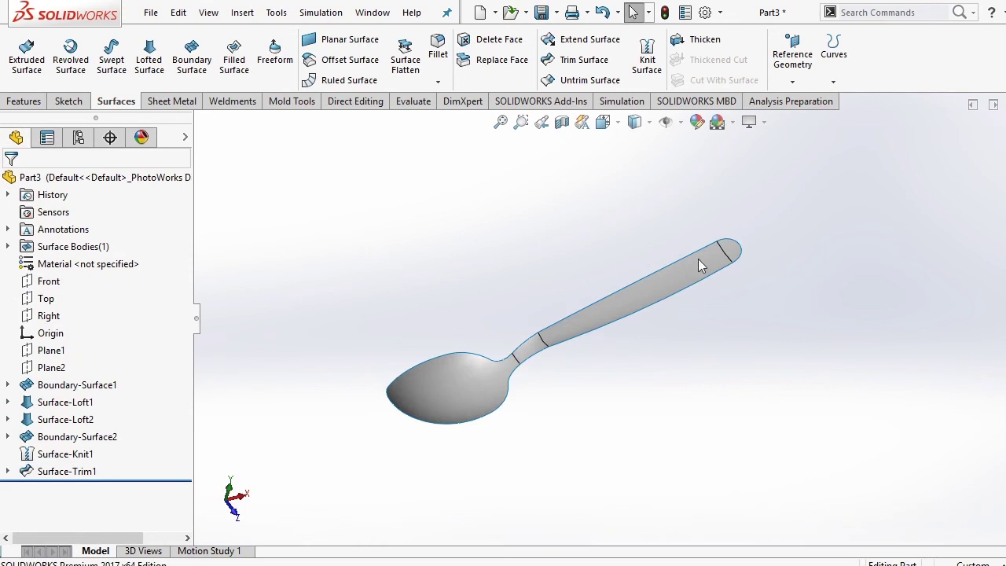
mouse_move(702, 263)
middle_mouse_down()
mouse_move(785, 346)
mouse_move(774, 362)
mouse_move(742, 217)
middle_mouse_up()
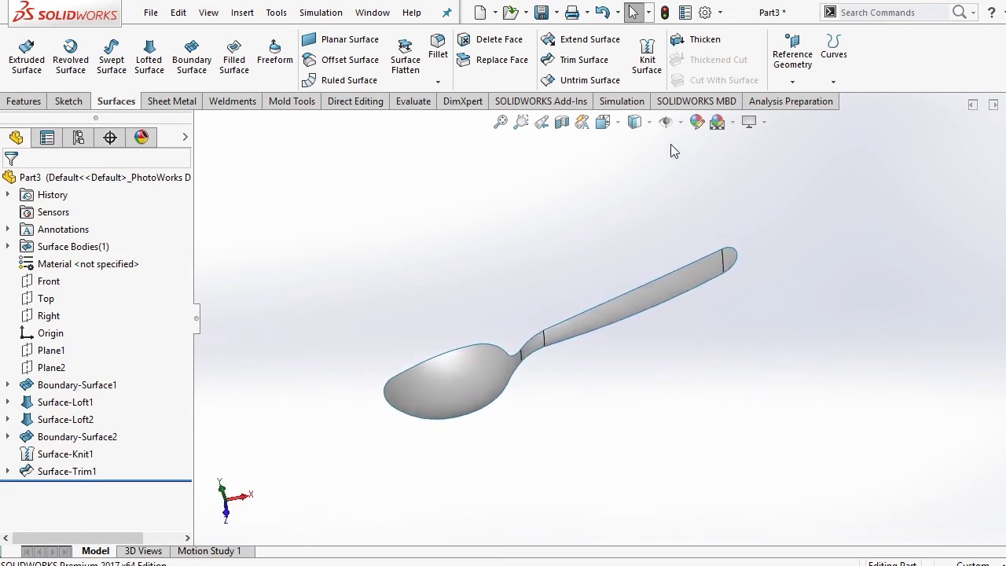
Step: Set the display style to Shaded without edges and tilt the spoon to show the bowl
left_click(649, 124)
left_click(641, 169)
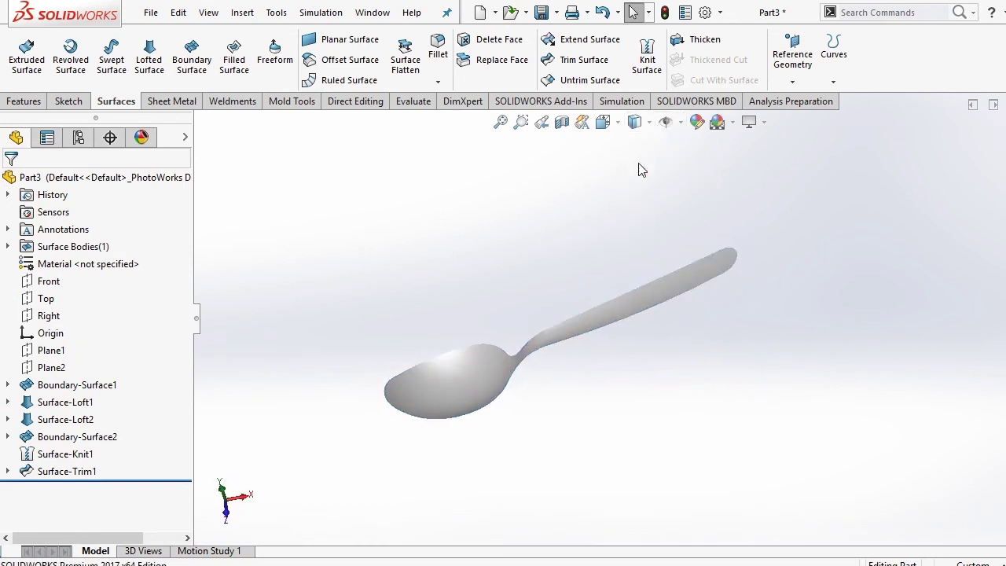
mouse_move(543, 260)
middle_mouse_down()
mouse_move(561, 265)
mouse_move(567, 252)
middle_mouse_up()
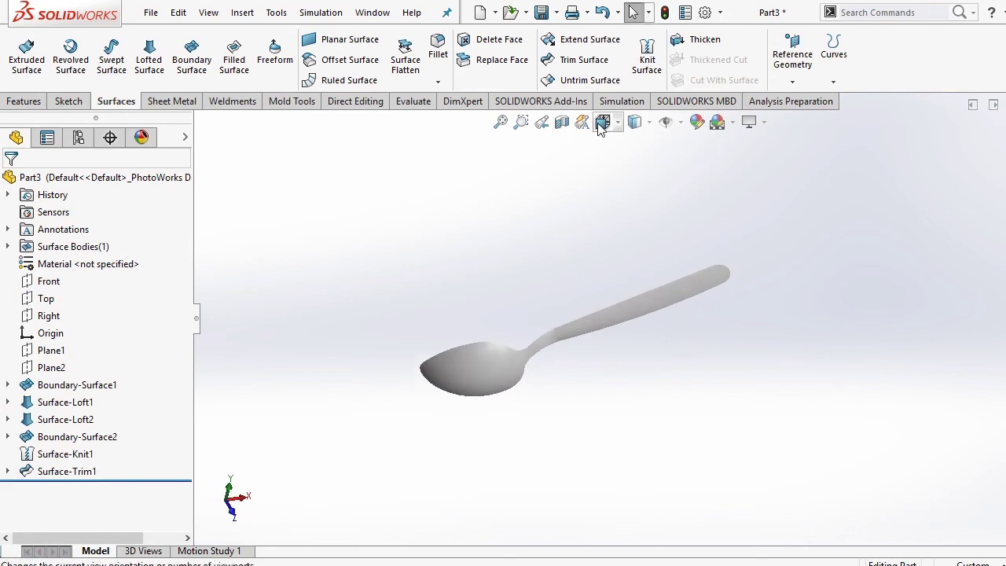
left_click(601, 124)
mouse_move(636, 384)
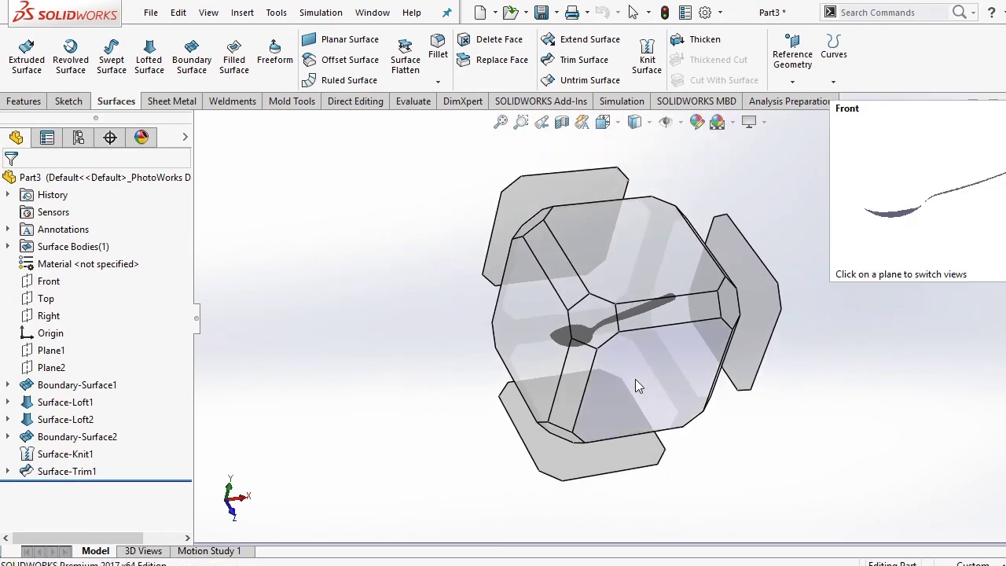
left_click(638, 385)
mouse_move(602, 281)
middle_mouse_down()
mouse_move(588, 294)
mouse_move(606, 338)
mouse_move(604, 379)
mouse_move(597, 315)
mouse_move(584, 318)
mouse_move(611, 311)
middle_mouse_up()
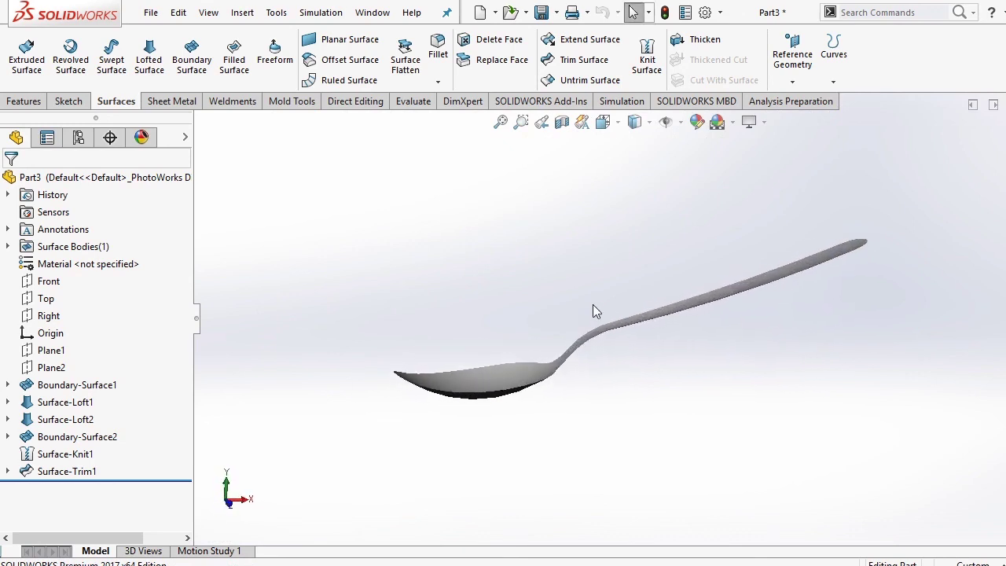
mouse_move(614, 254)
middle_mouse_down()
mouse_move(592, 263)
mouse_move(602, 280)
middle_mouse_up()
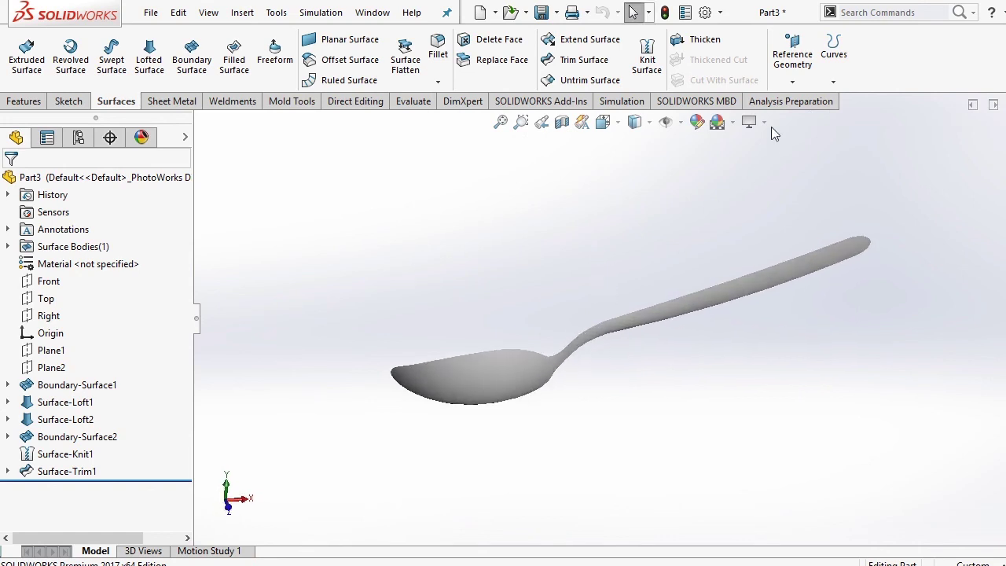
Step: Thicken Surface-Trim1 by 1.00 mm into Thicken1 and orbit to inspect the solid
left_click(705, 39)
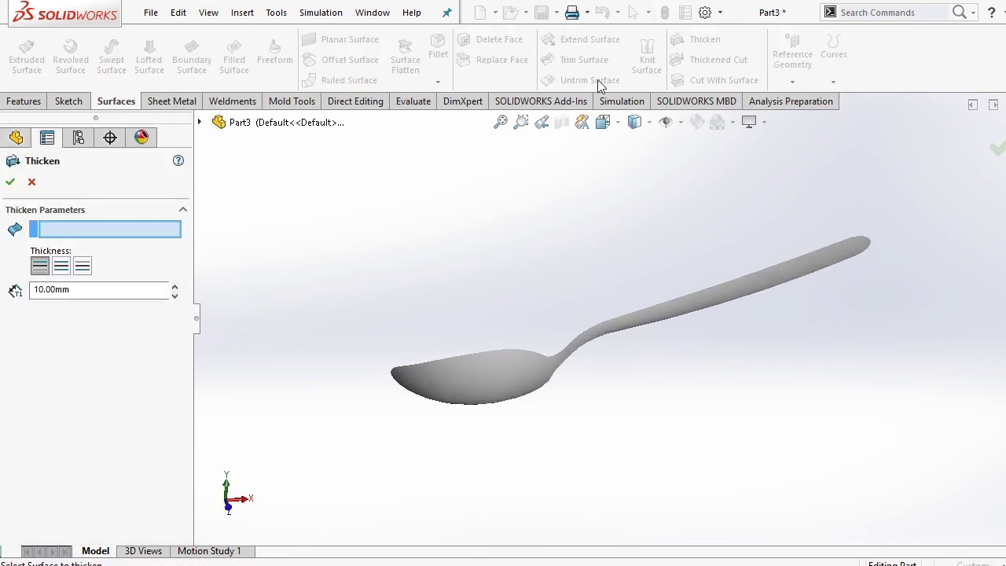
left_click(484, 375)
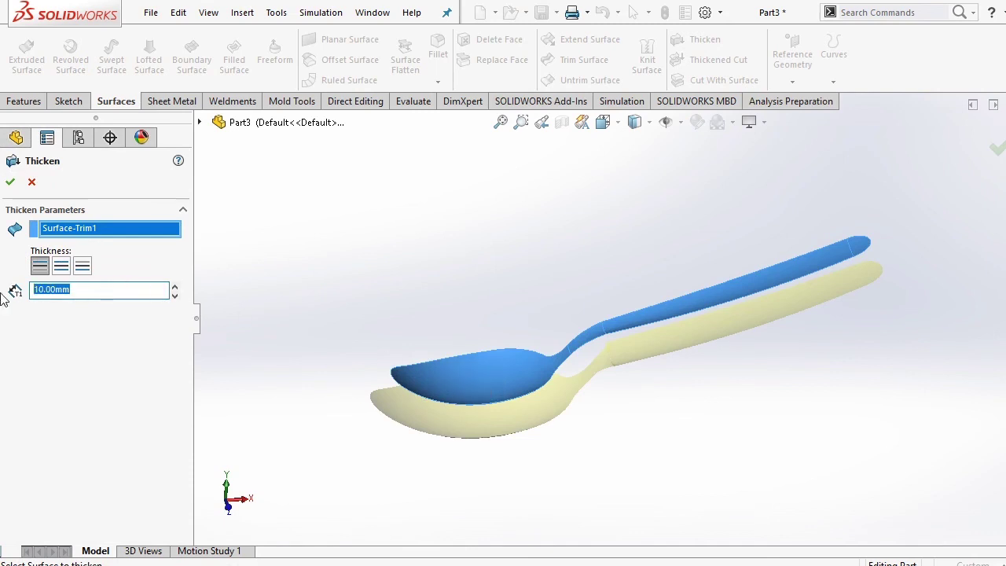
type("1")
key("Return")
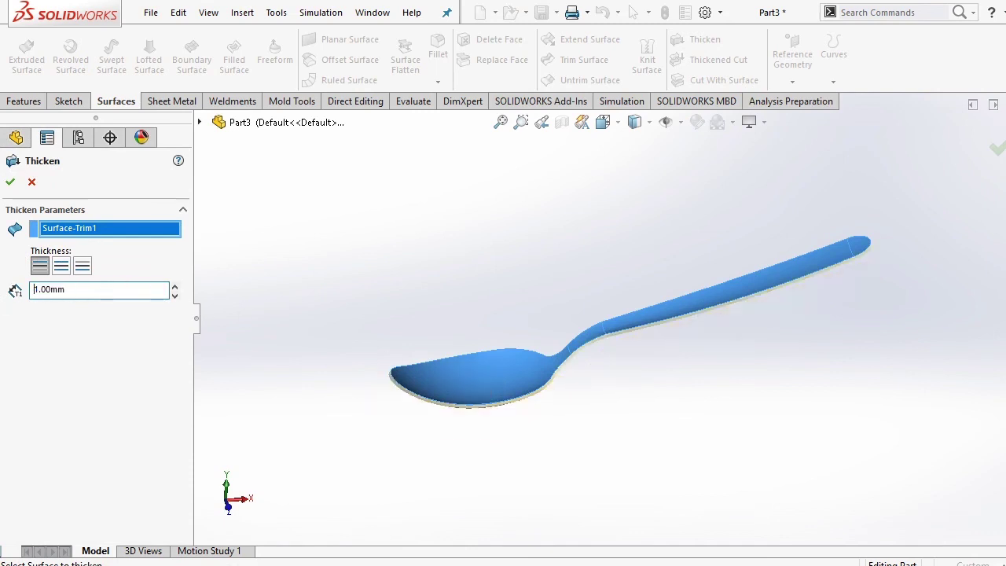
left_click(10, 182)
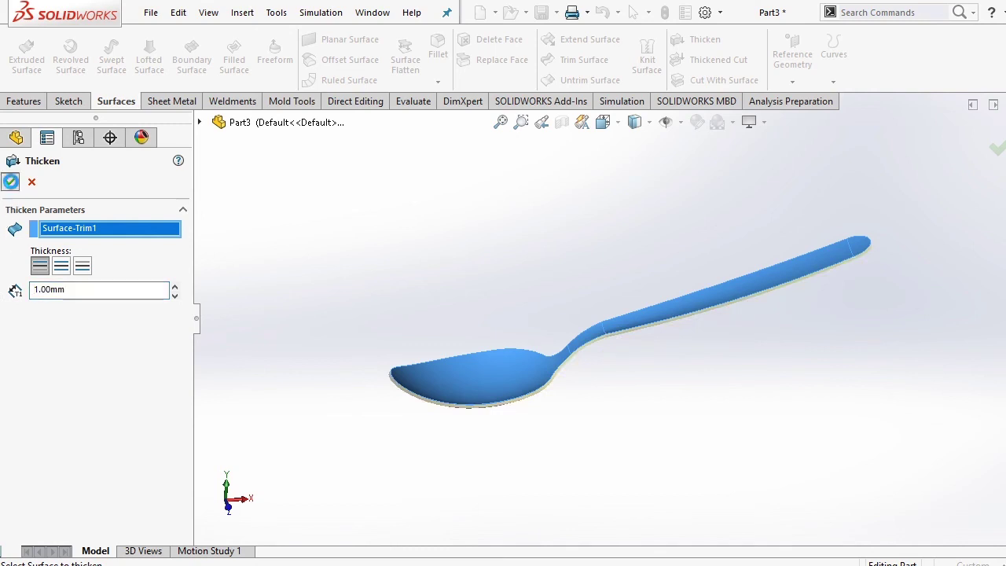
mouse_move(458, 314)
middle_mouse_down()
mouse_move(511, 276)
mouse_move(495, 258)
mouse_move(518, 200)
mouse_move(543, 240)
middle_mouse_up()
scroll(524, 388, "down", 4)
mouse_move(524, 389)
middle_mouse_down()
mouse_move(701, 336)
mouse_move(705, 357)
mouse_move(759, 361)
mouse_move(760, 279)
mouse_move(776, 327)
middle_mouse_up()
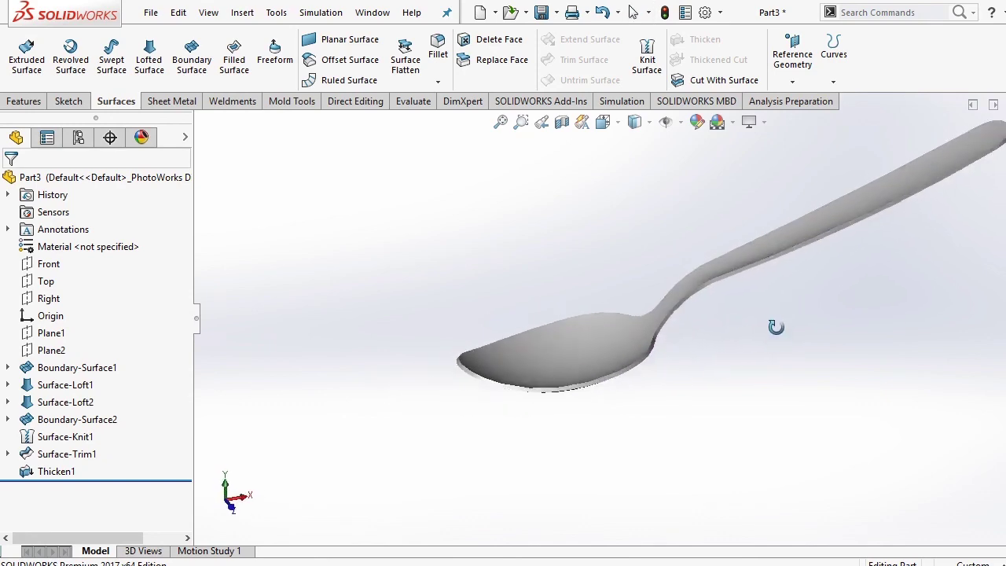
left_click(602, 122)
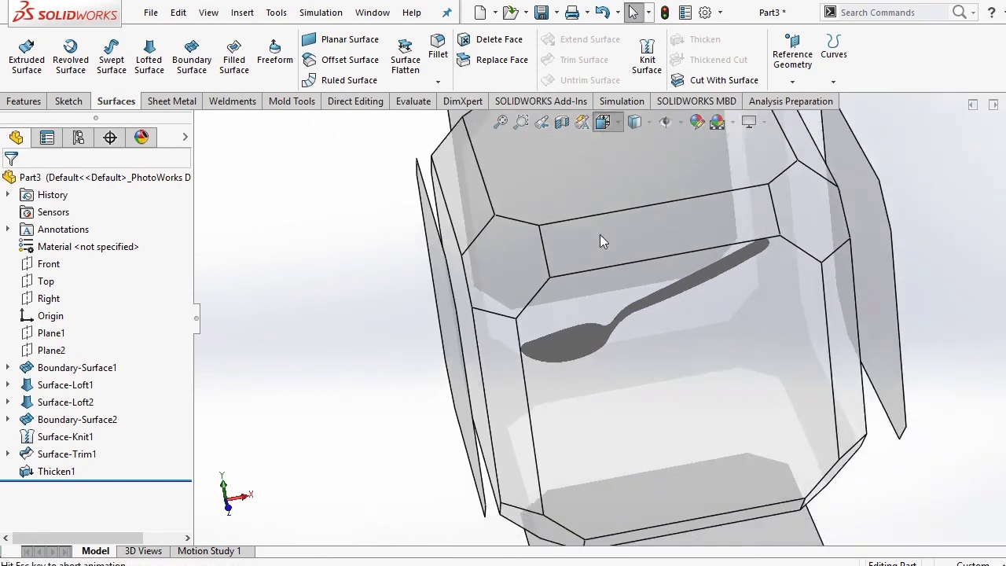
left_click(600, 242)
mouse_move(749, 257)
middle_mouse_down()
mouse_move(746, 325)
mouse_move(783, 353)
mouse_move(781, 382)
mouse_move(808, 299)
mouse_move(790, 321)
middle_mouse_up()
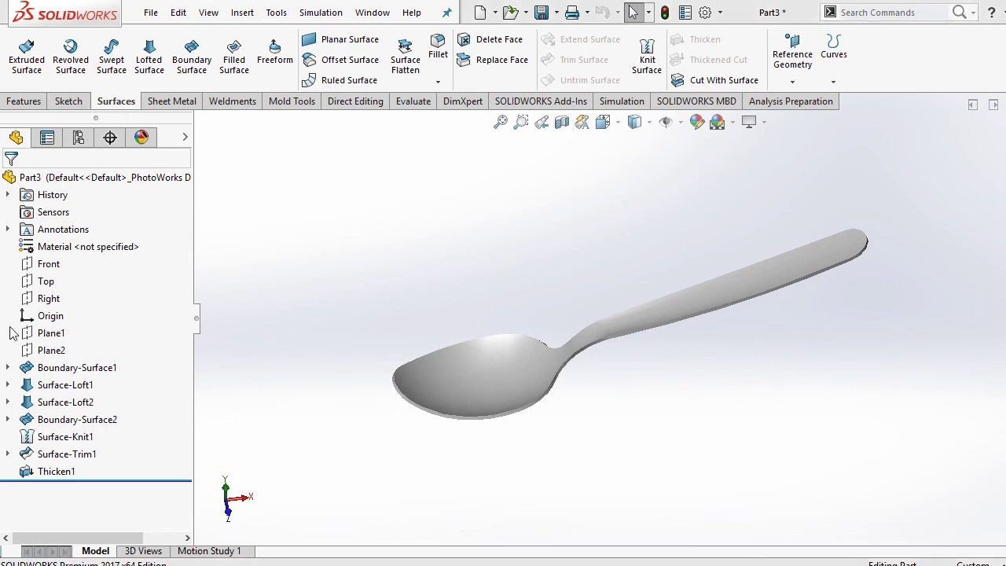
left_click(51, 349)
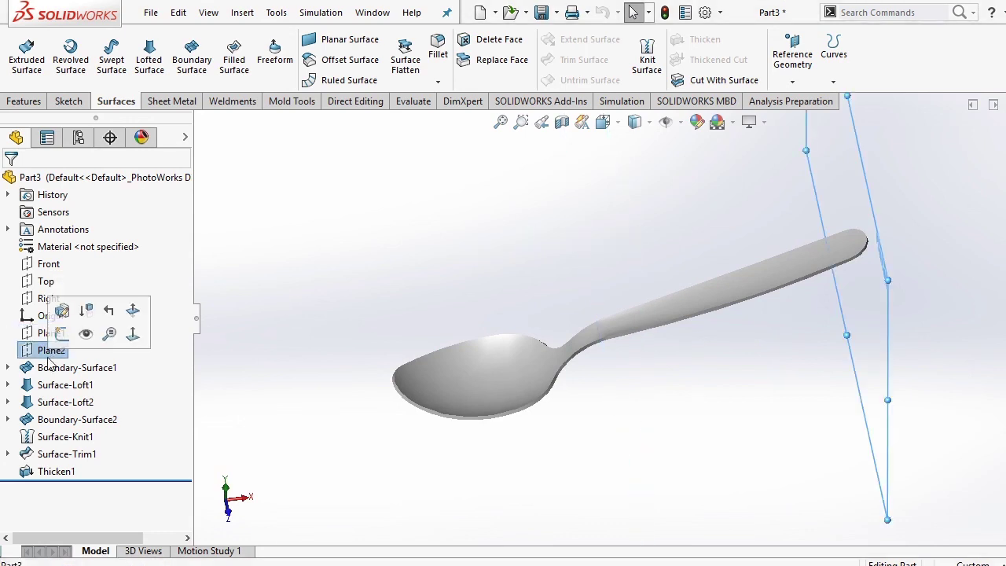
left_click(35, 333)
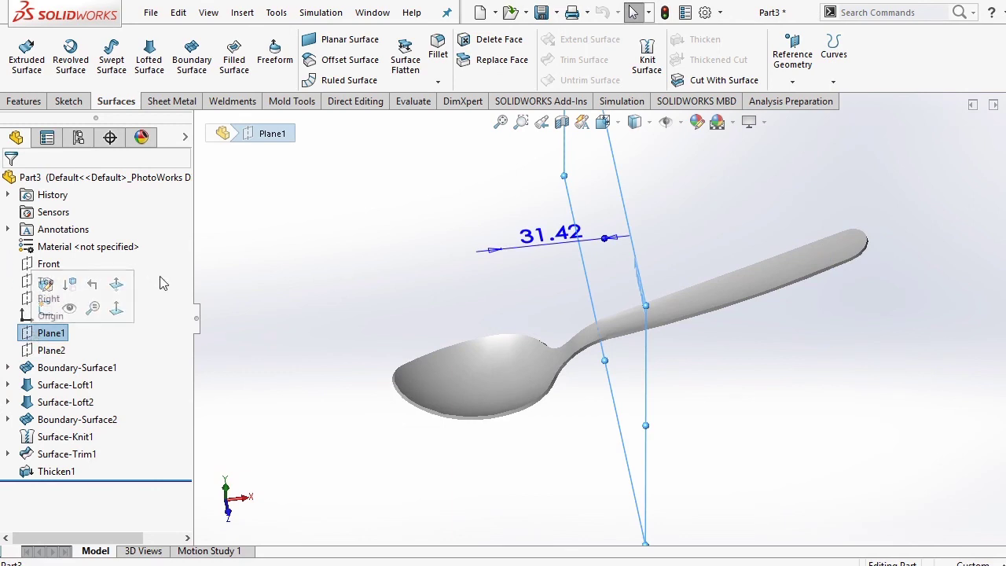
left_click(55, 300)
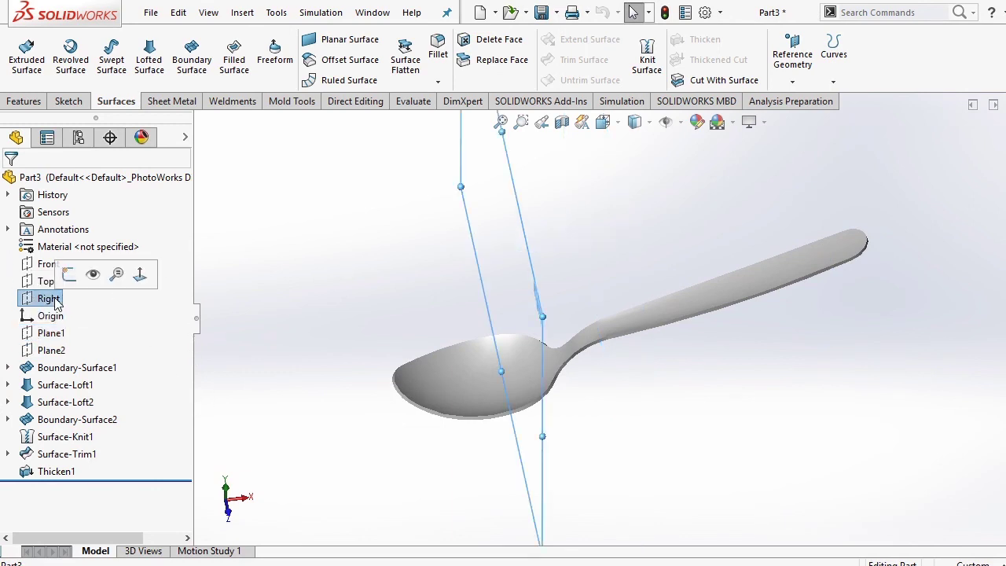
left_click(411, 280)
mouse_move(411, 281)
middle_mouse_down()
mouse_move(613, 307)
mouse_move(634, 341)
mouse_move(564, 343)
middle_mouse_up()
left_click(561, 346)
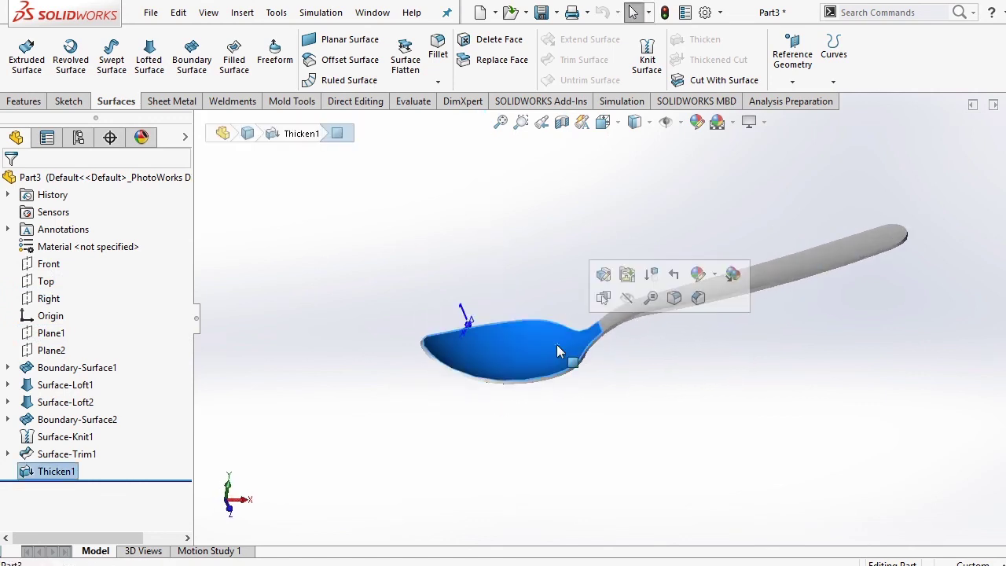
left_click(623, 319)
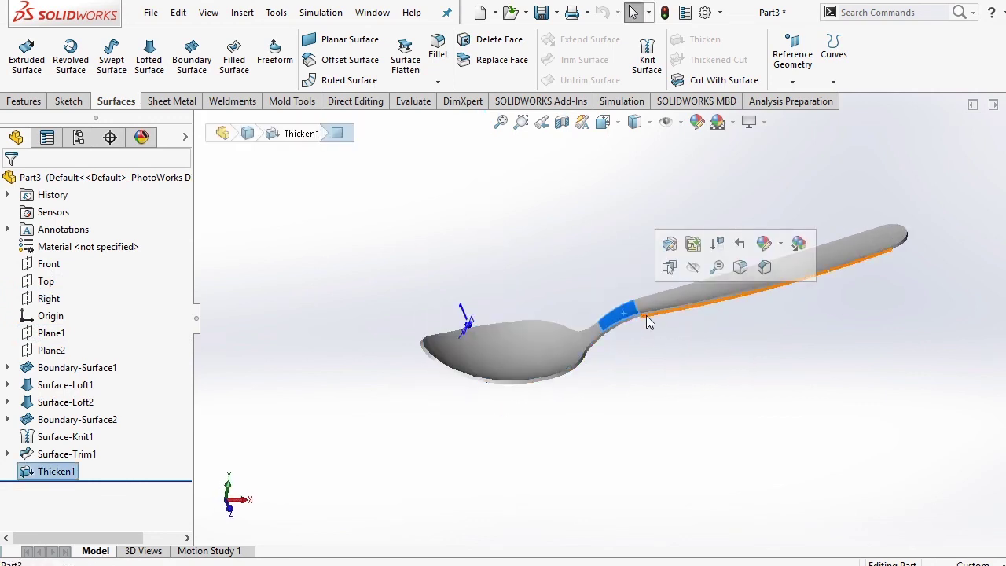
left_click(656, 303)
left_click(899, 236)
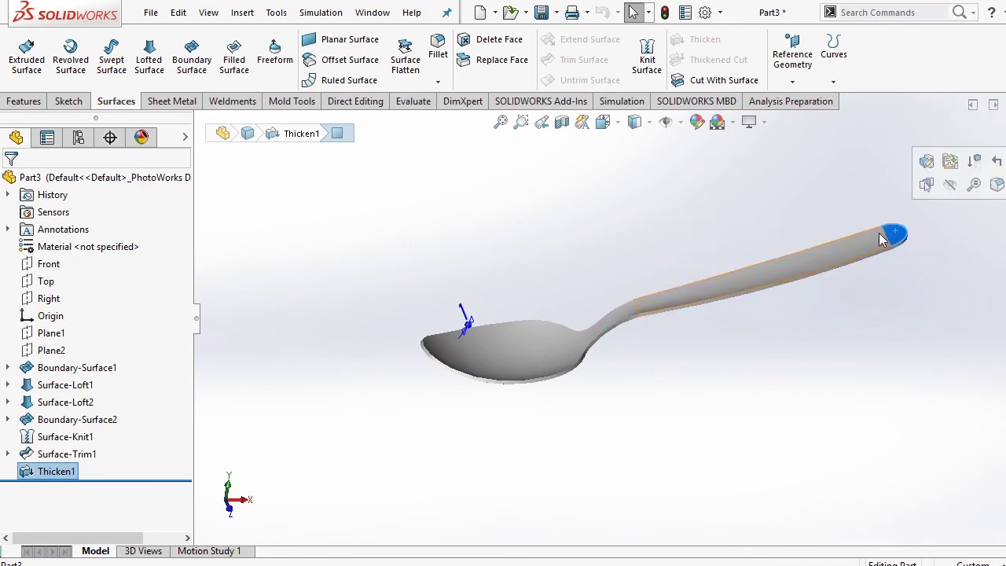
left_click(723, 220)
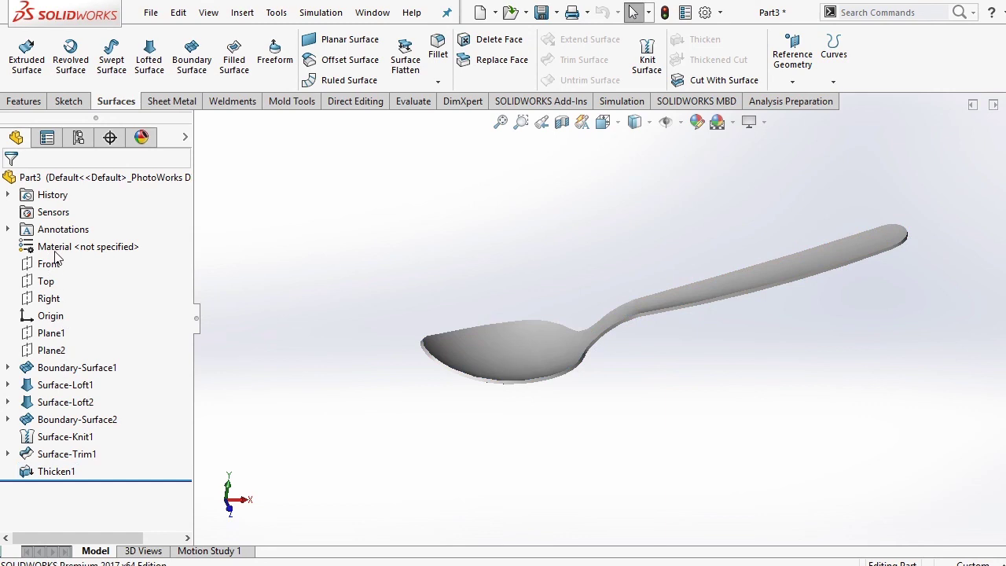
left_click(105, 369)
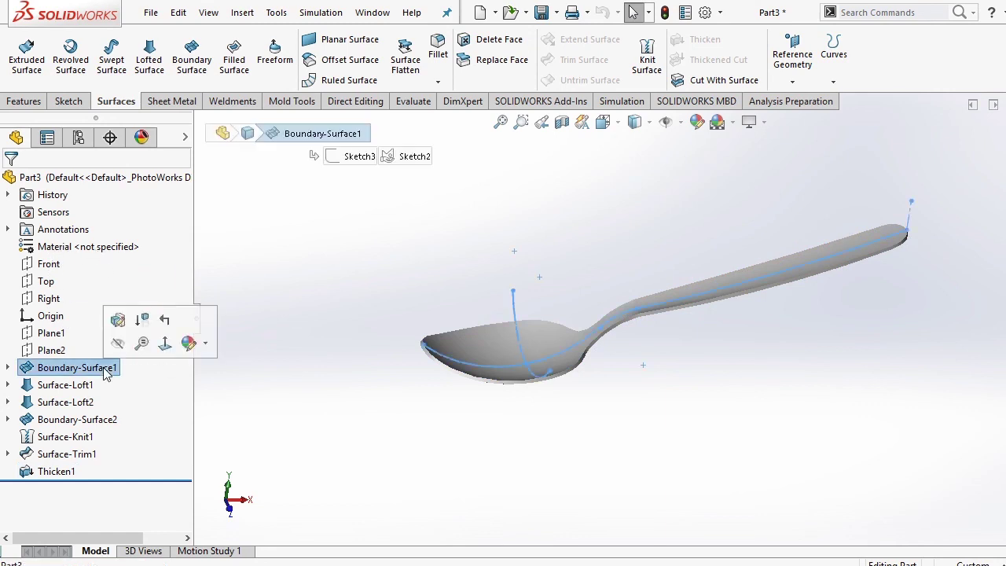
left_click(442, 214)
mouse_move(586, 223)
middle_mouse_down()
mouse_move(596, 227)
mouse_move(586, 227)
middle_mouse_up()
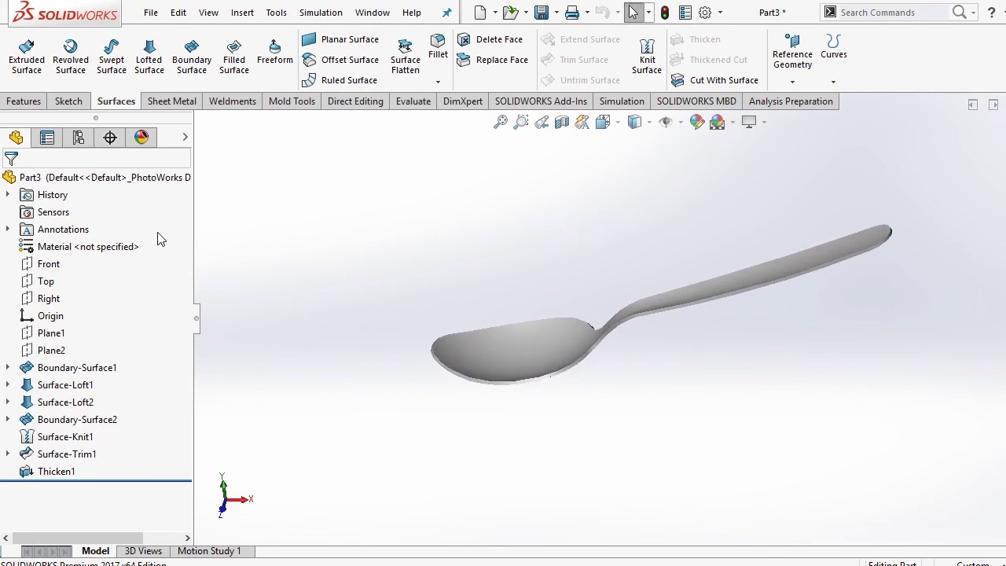
left_click(8, 196)
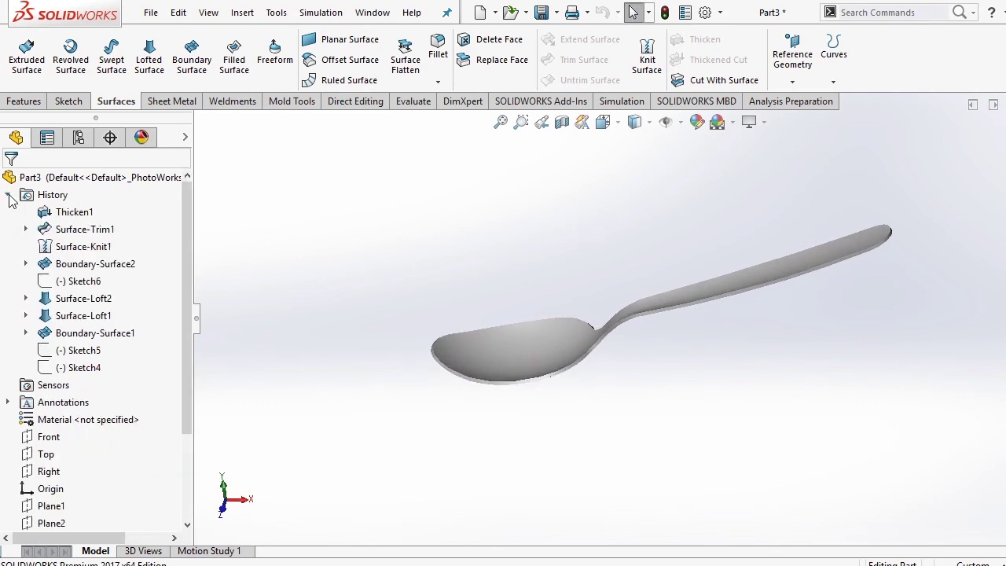
left_click(9, 196)
left_click(8, 230)
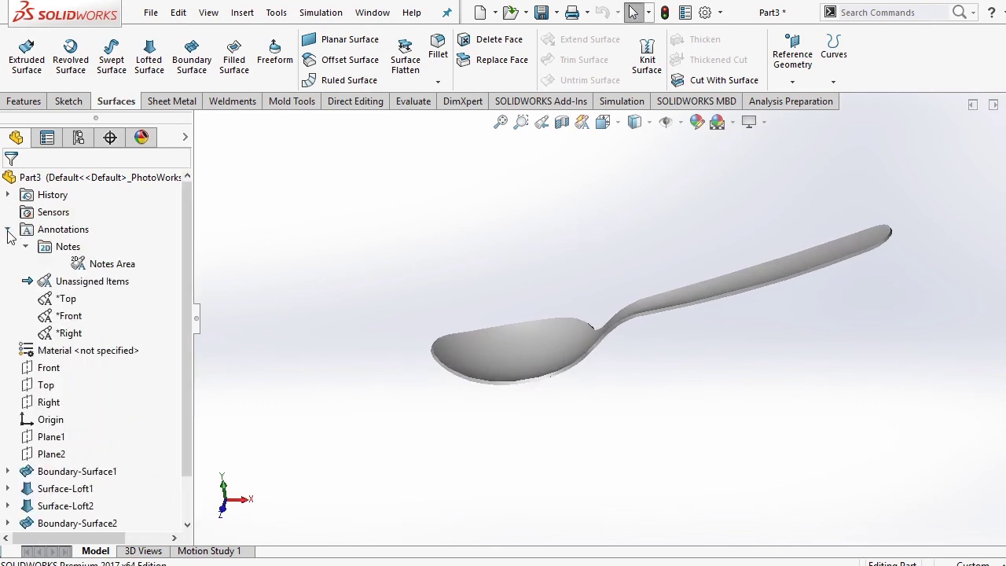
left_click(8, 230)
middle_click_drag(592, 228, 602, 240)
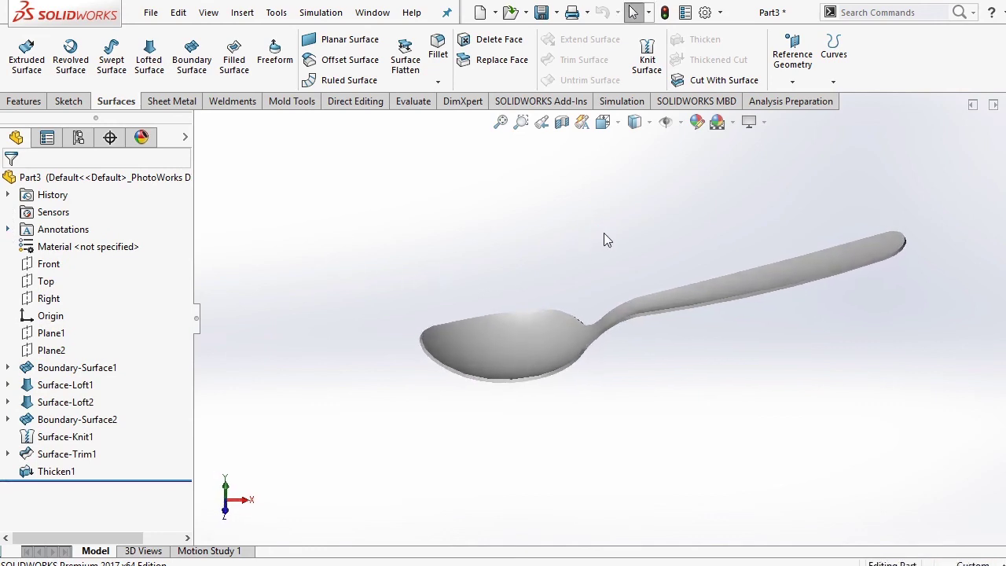